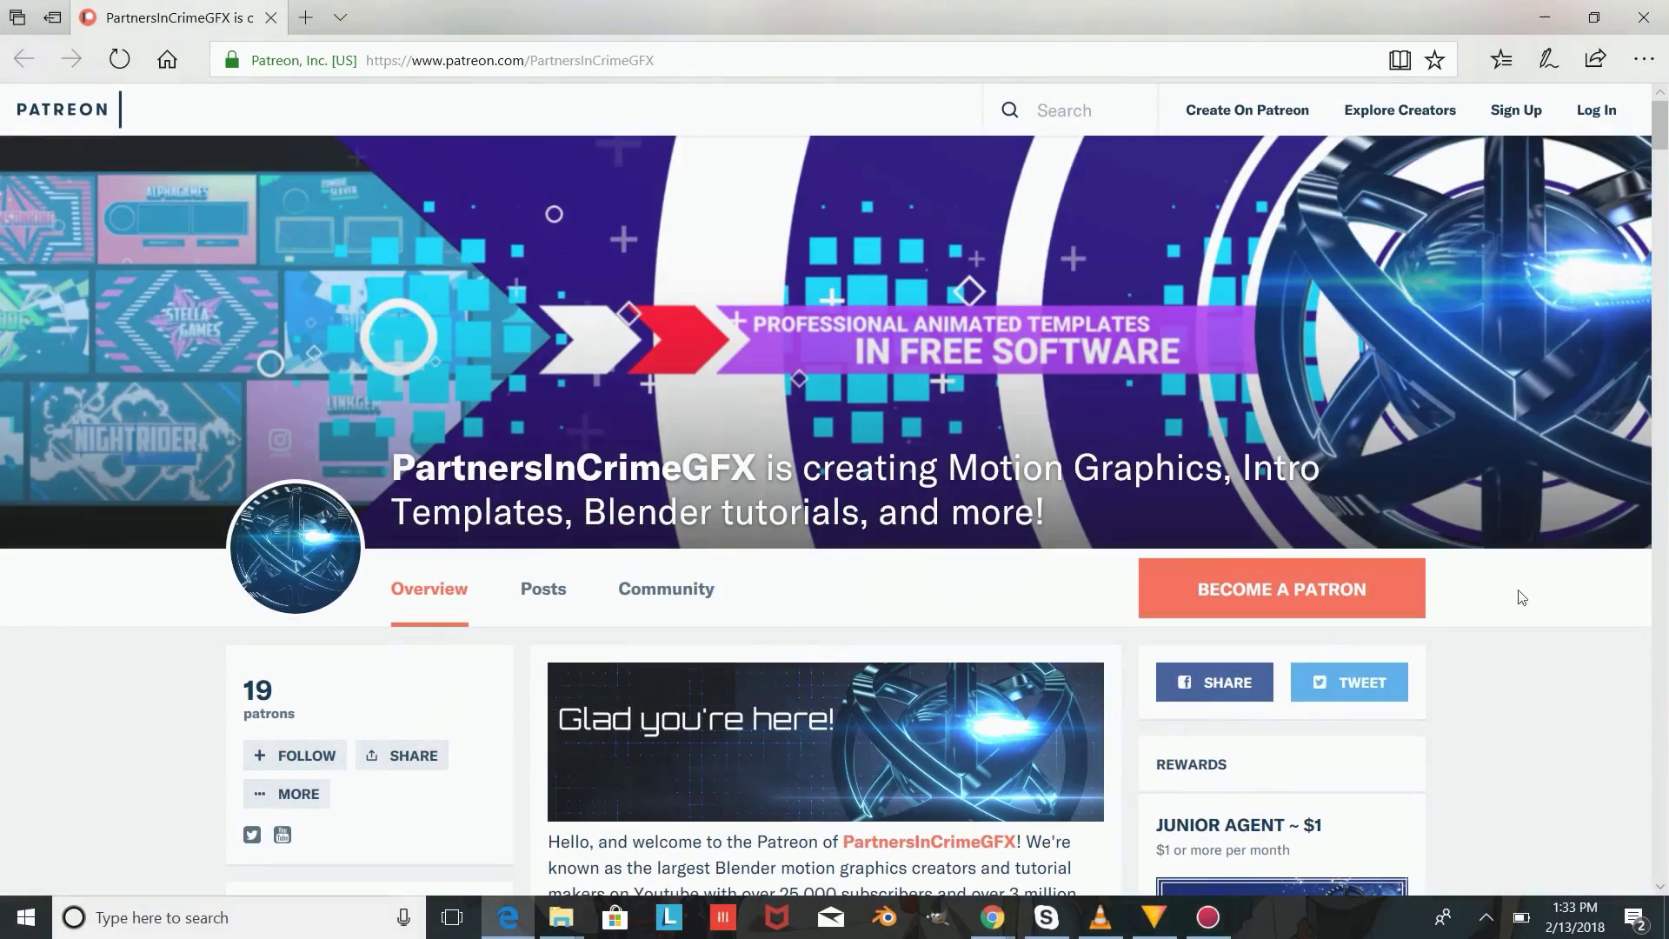
Step: Scroll through the creator's Patreon posts and reward tiers
scroll(1535, 580, "down", 1)
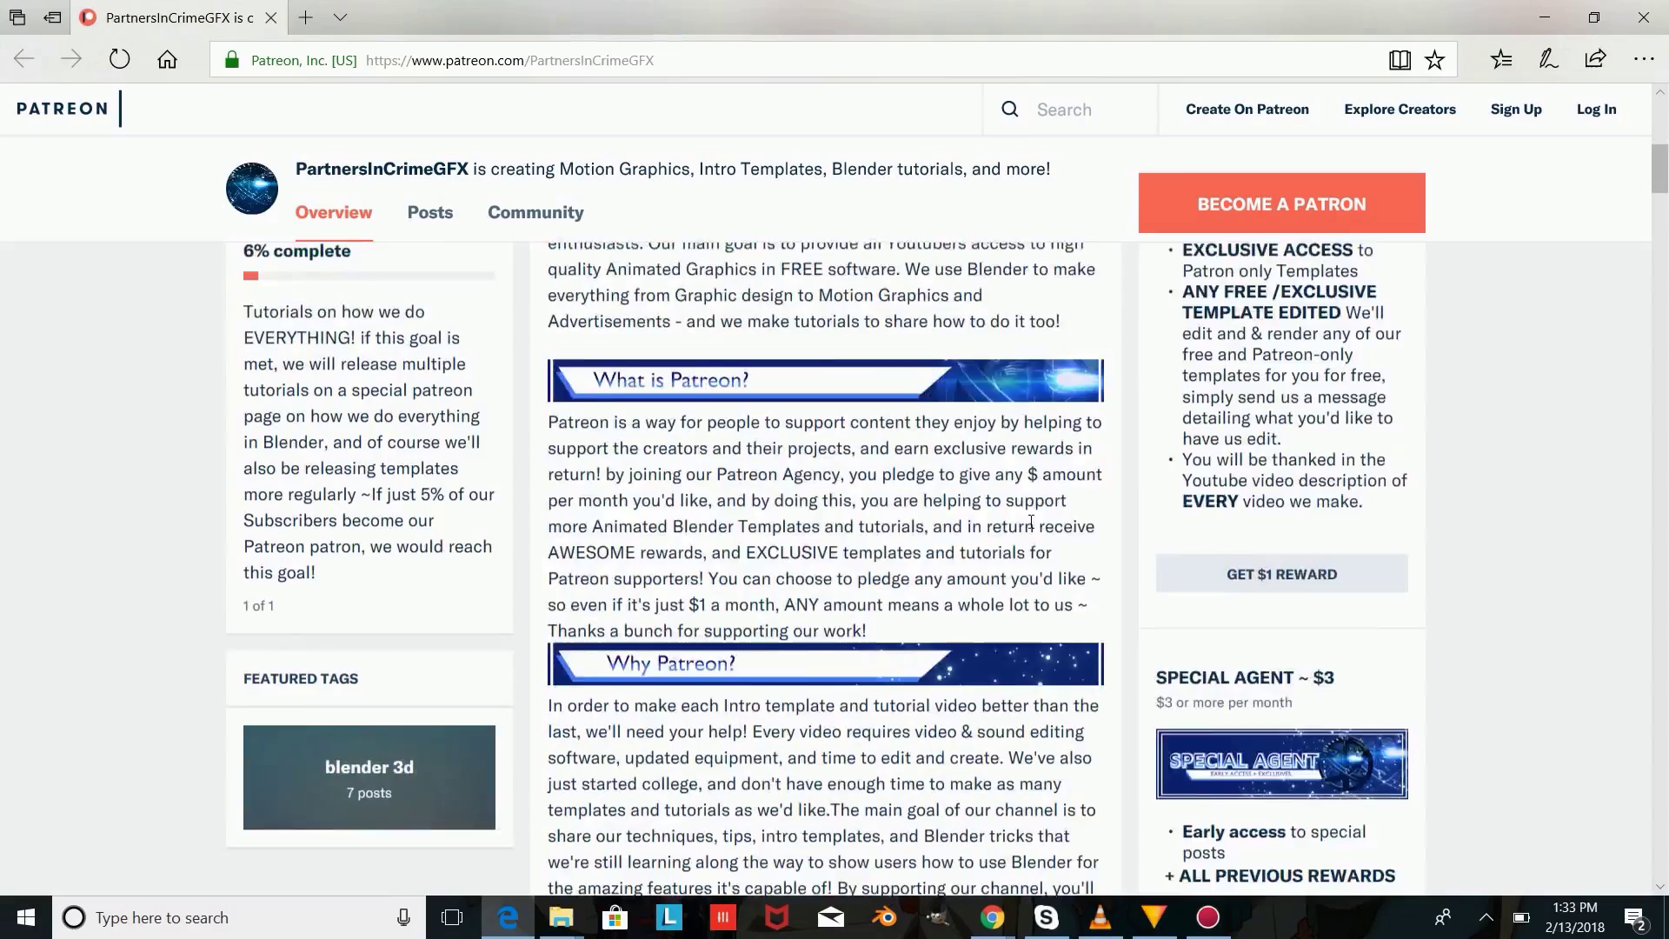
scroll(1031, 522, "down", 5)
scroll(1031, 522, "down", 5)
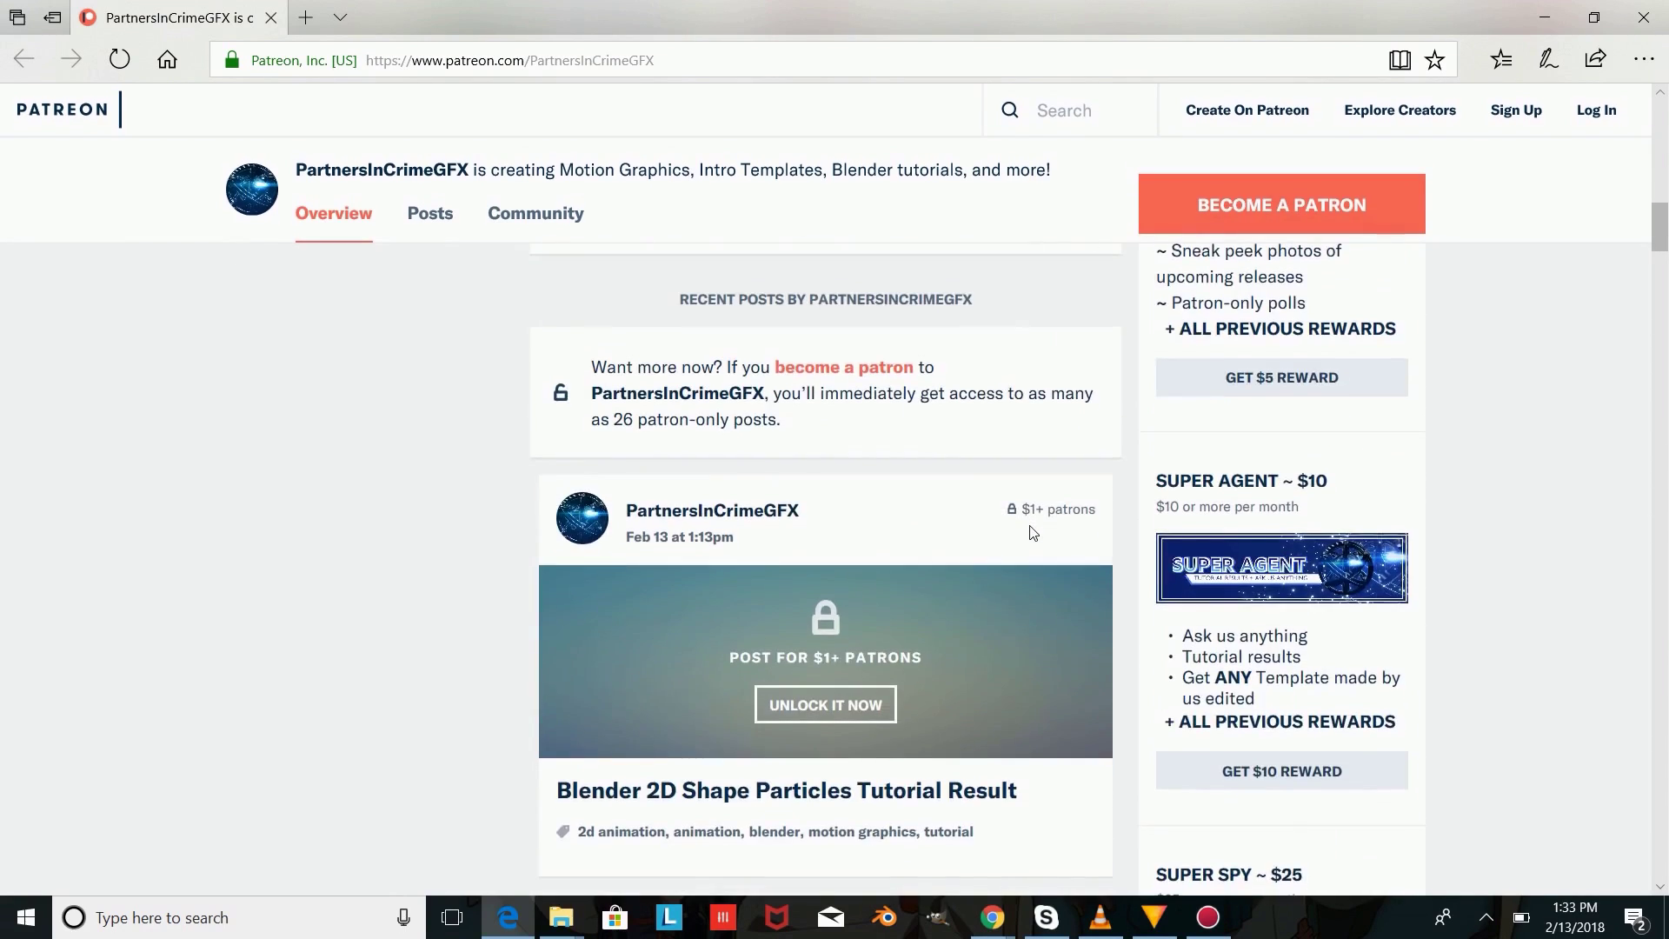
scroll(921, 555, "down", 3)
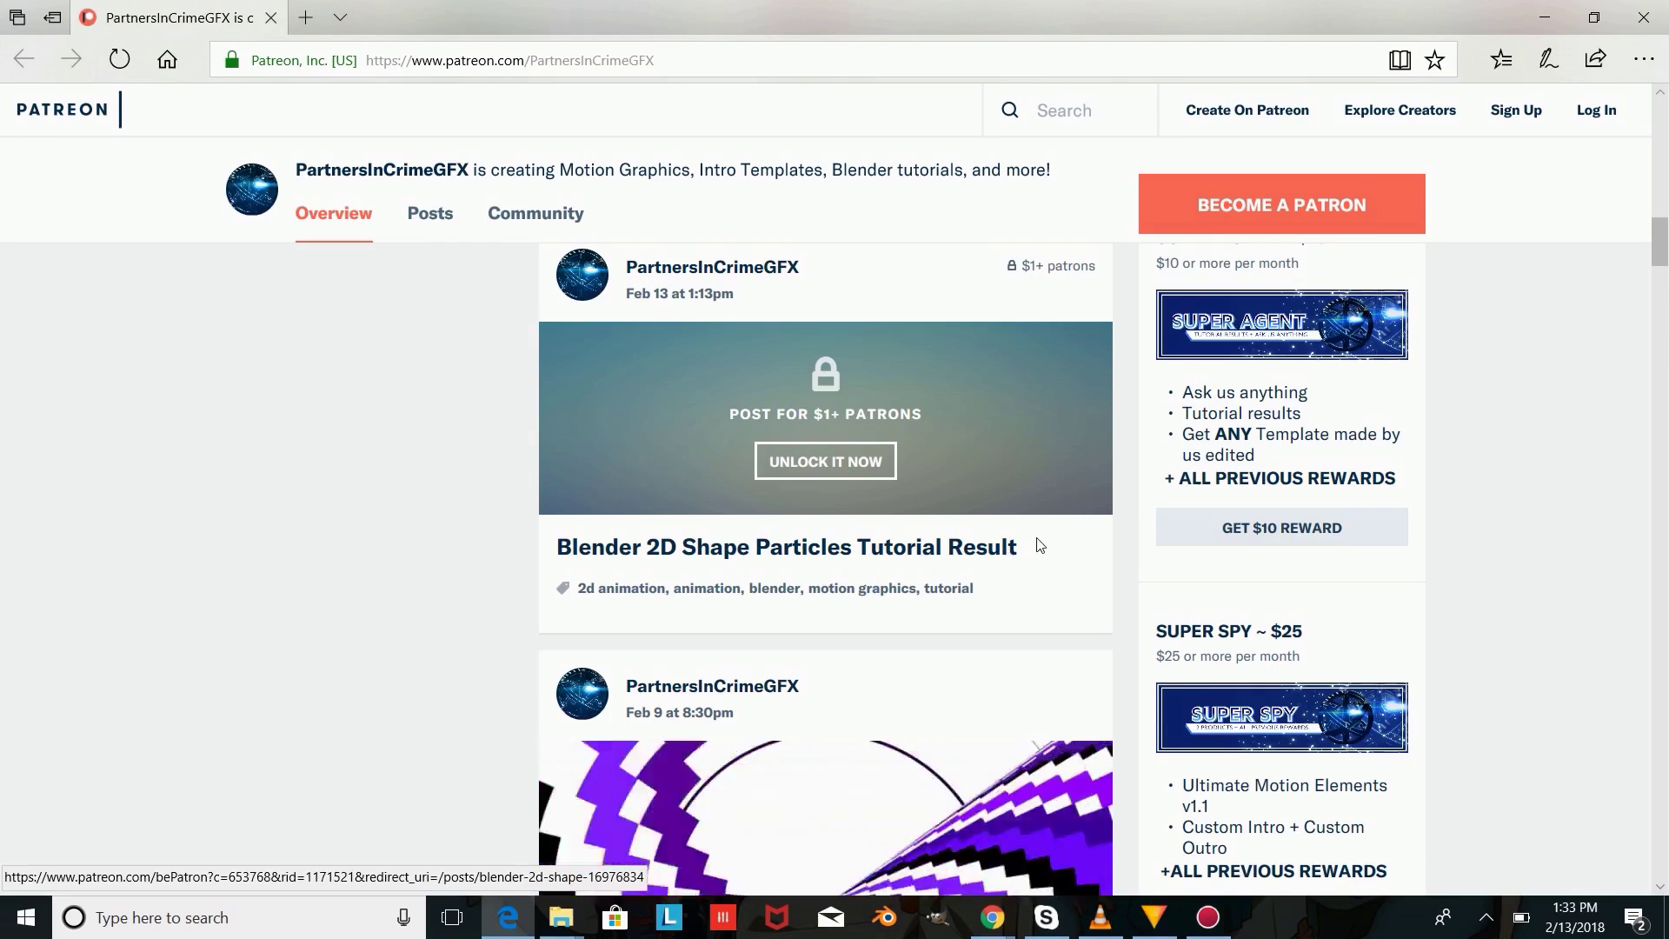
scroll(1035, 543, "down", 3)
scroll(1035, 543, "down", 3)
scroll(1035, 546, "down", 5)
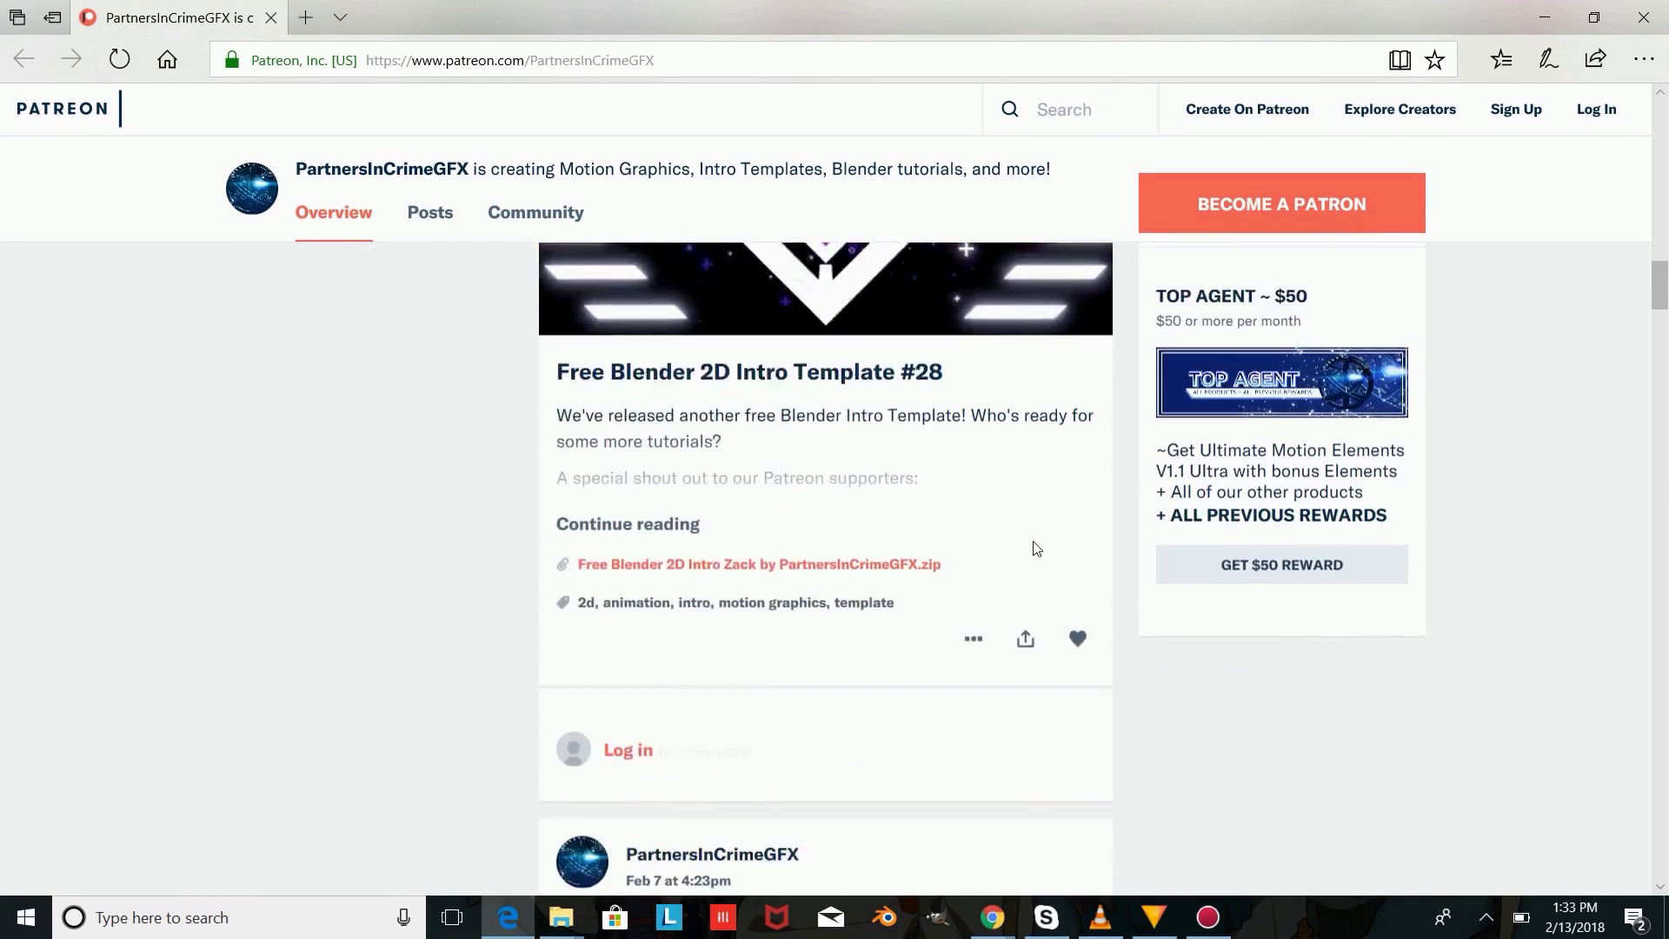
scroll(1036, 548, "down", 3)
scroll(1486, 659, "up", 10)
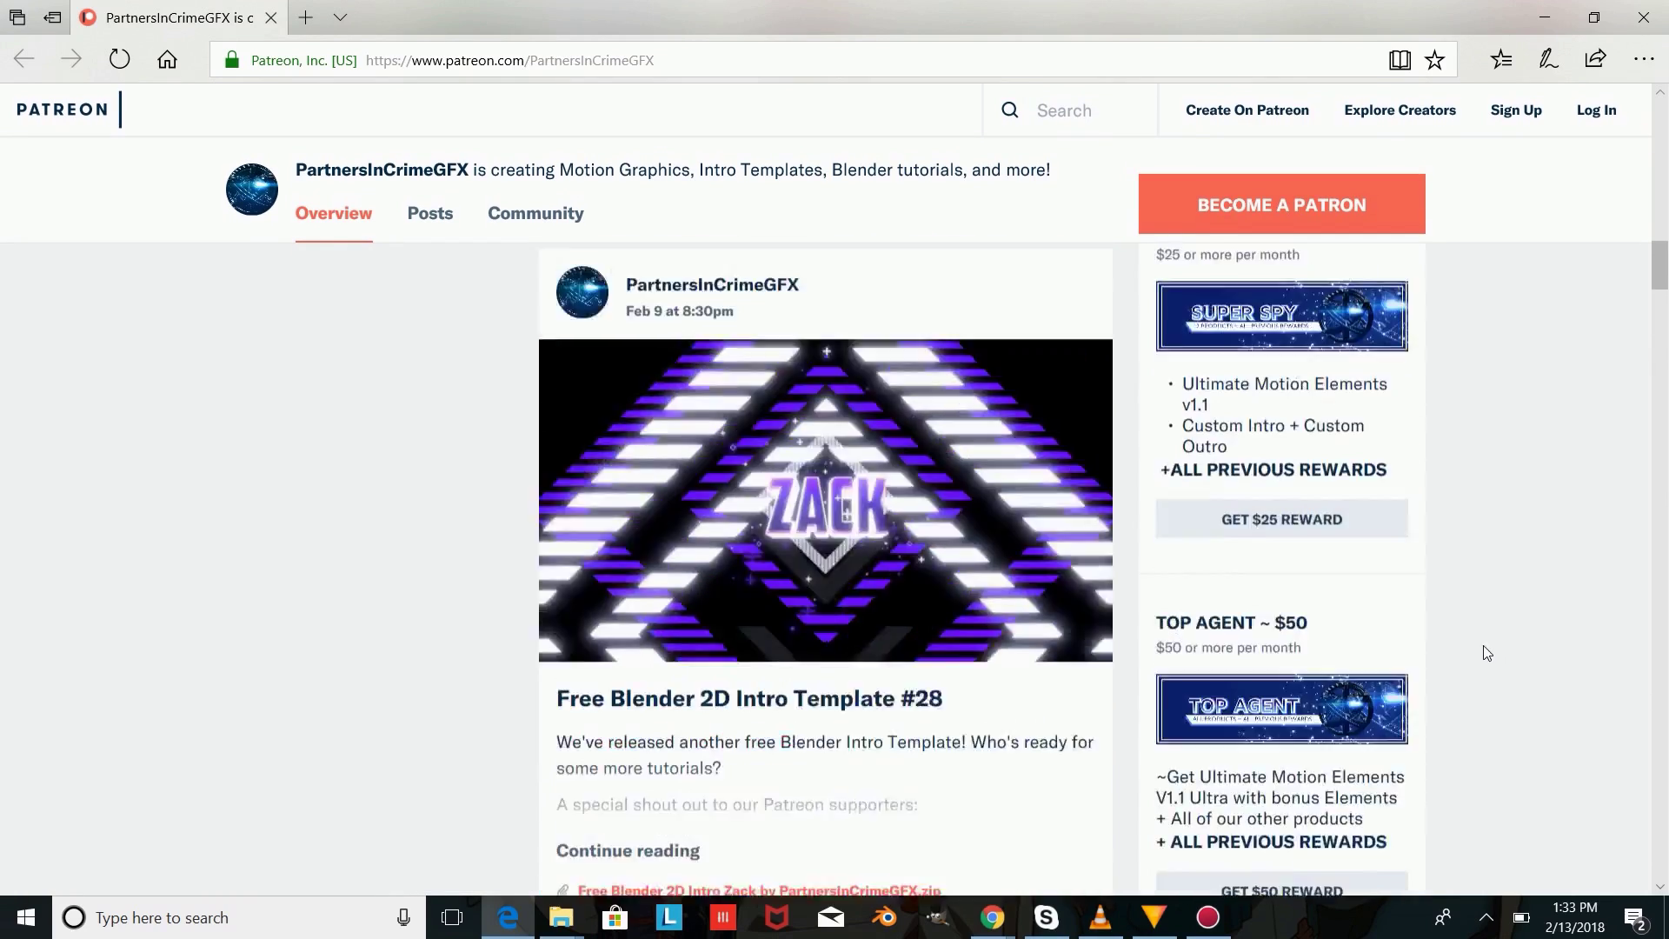
scroll(1469, 647, "up", 15)
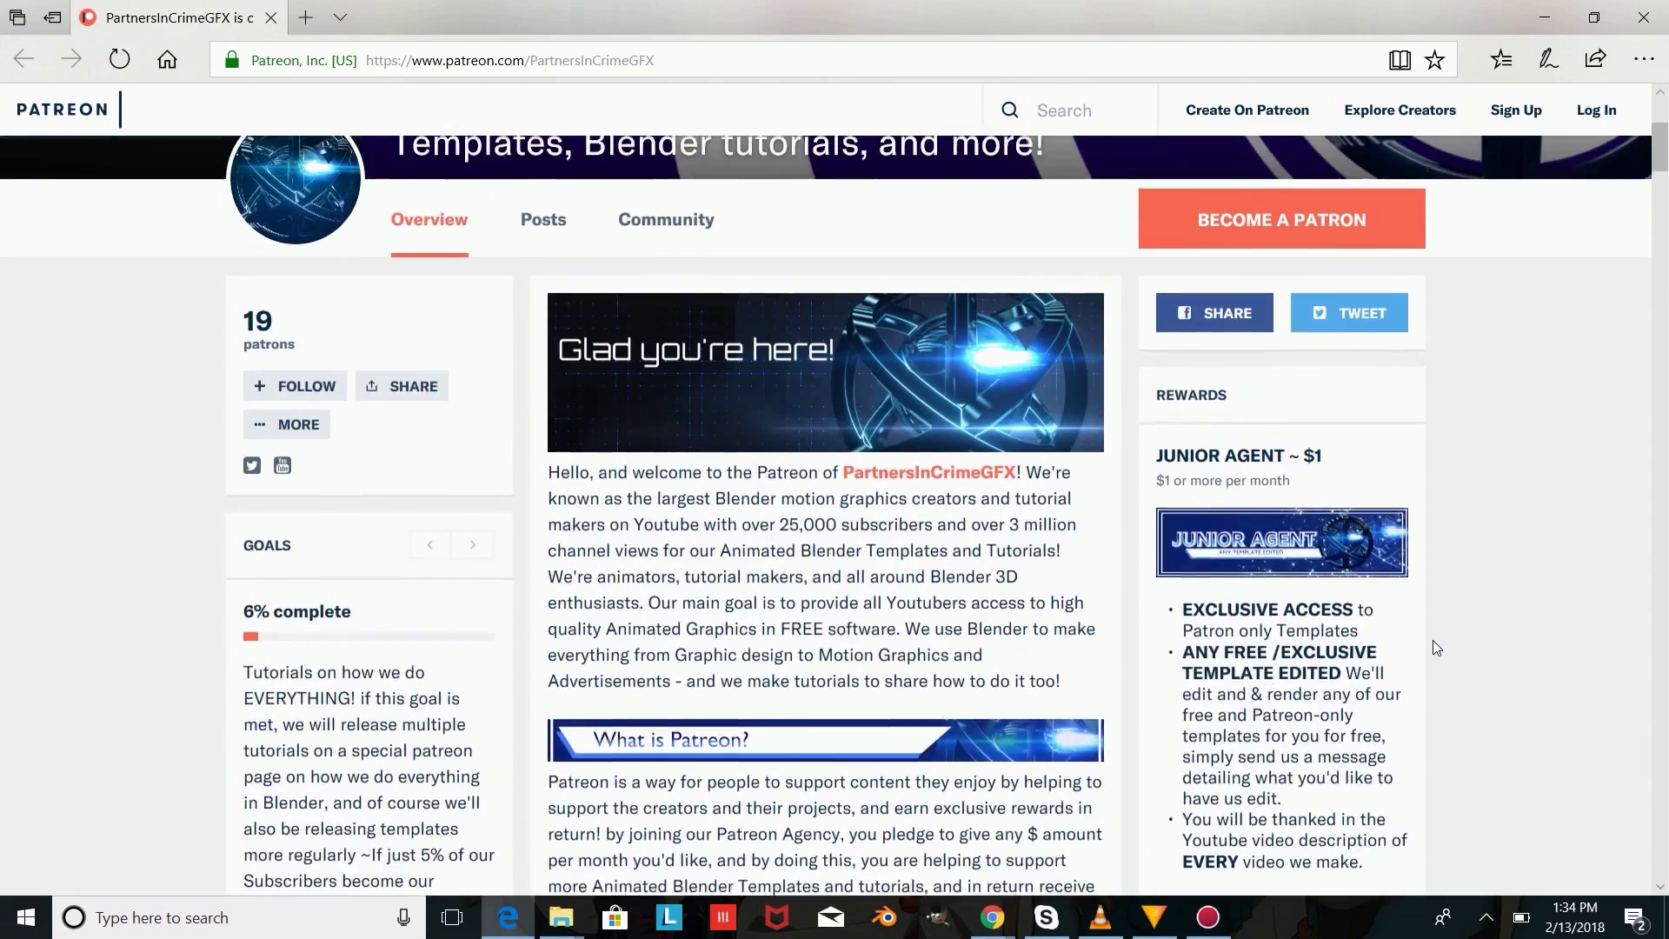
scroll(1401, 643, "down", 2)
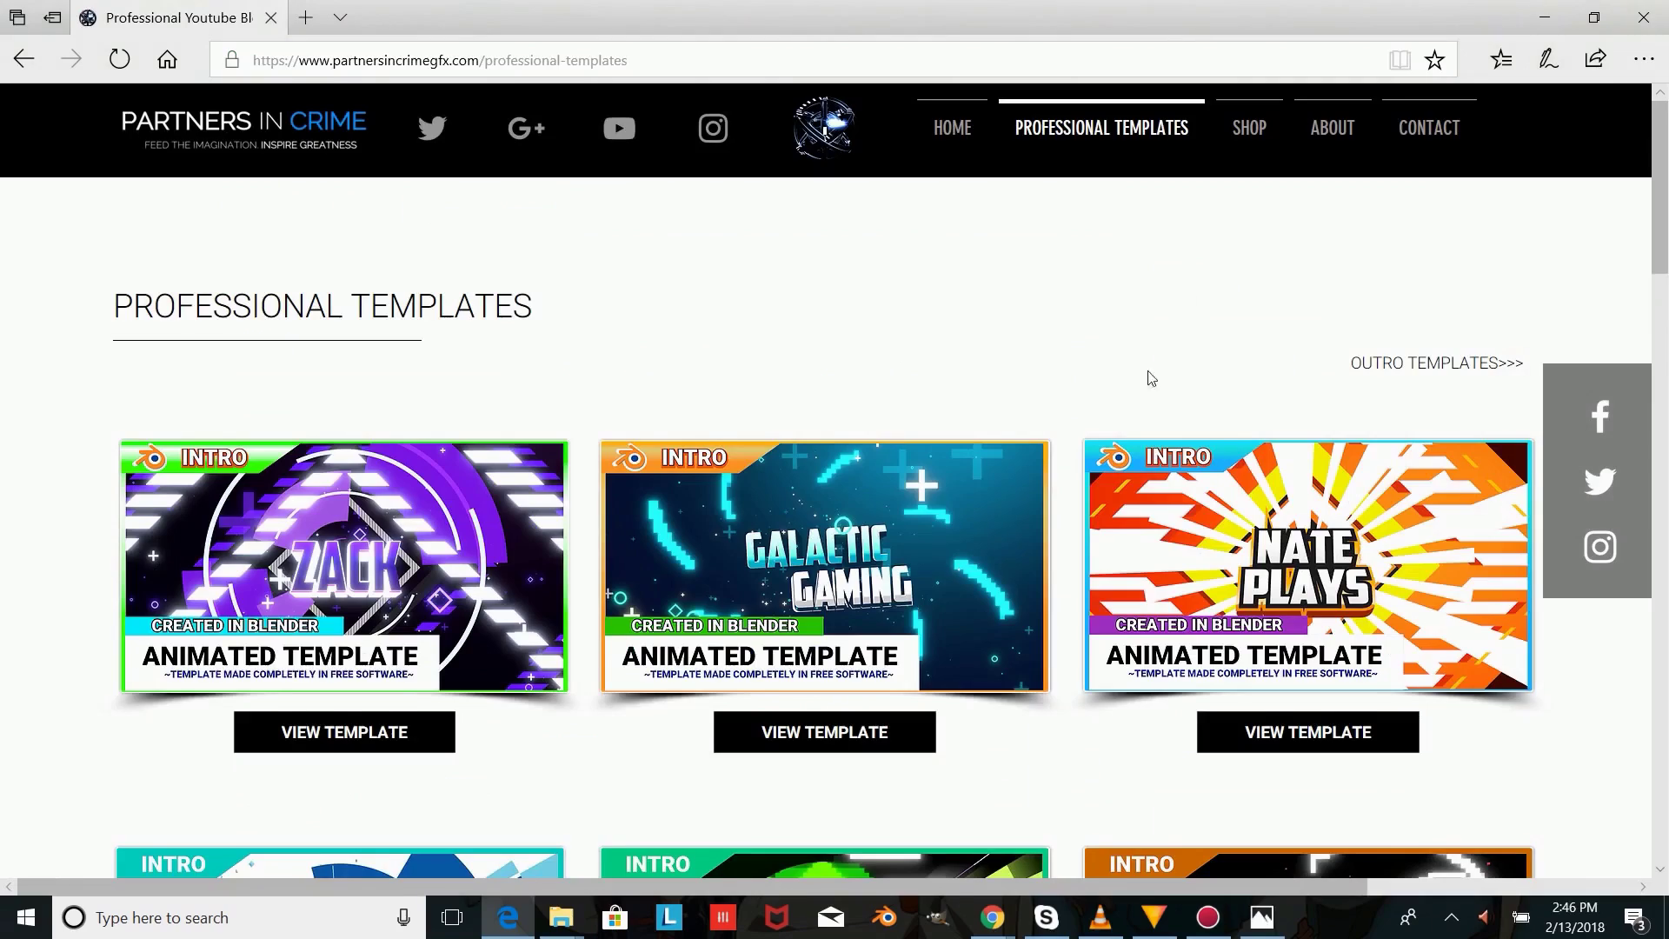
scroll(1148, 374, "down", 3)
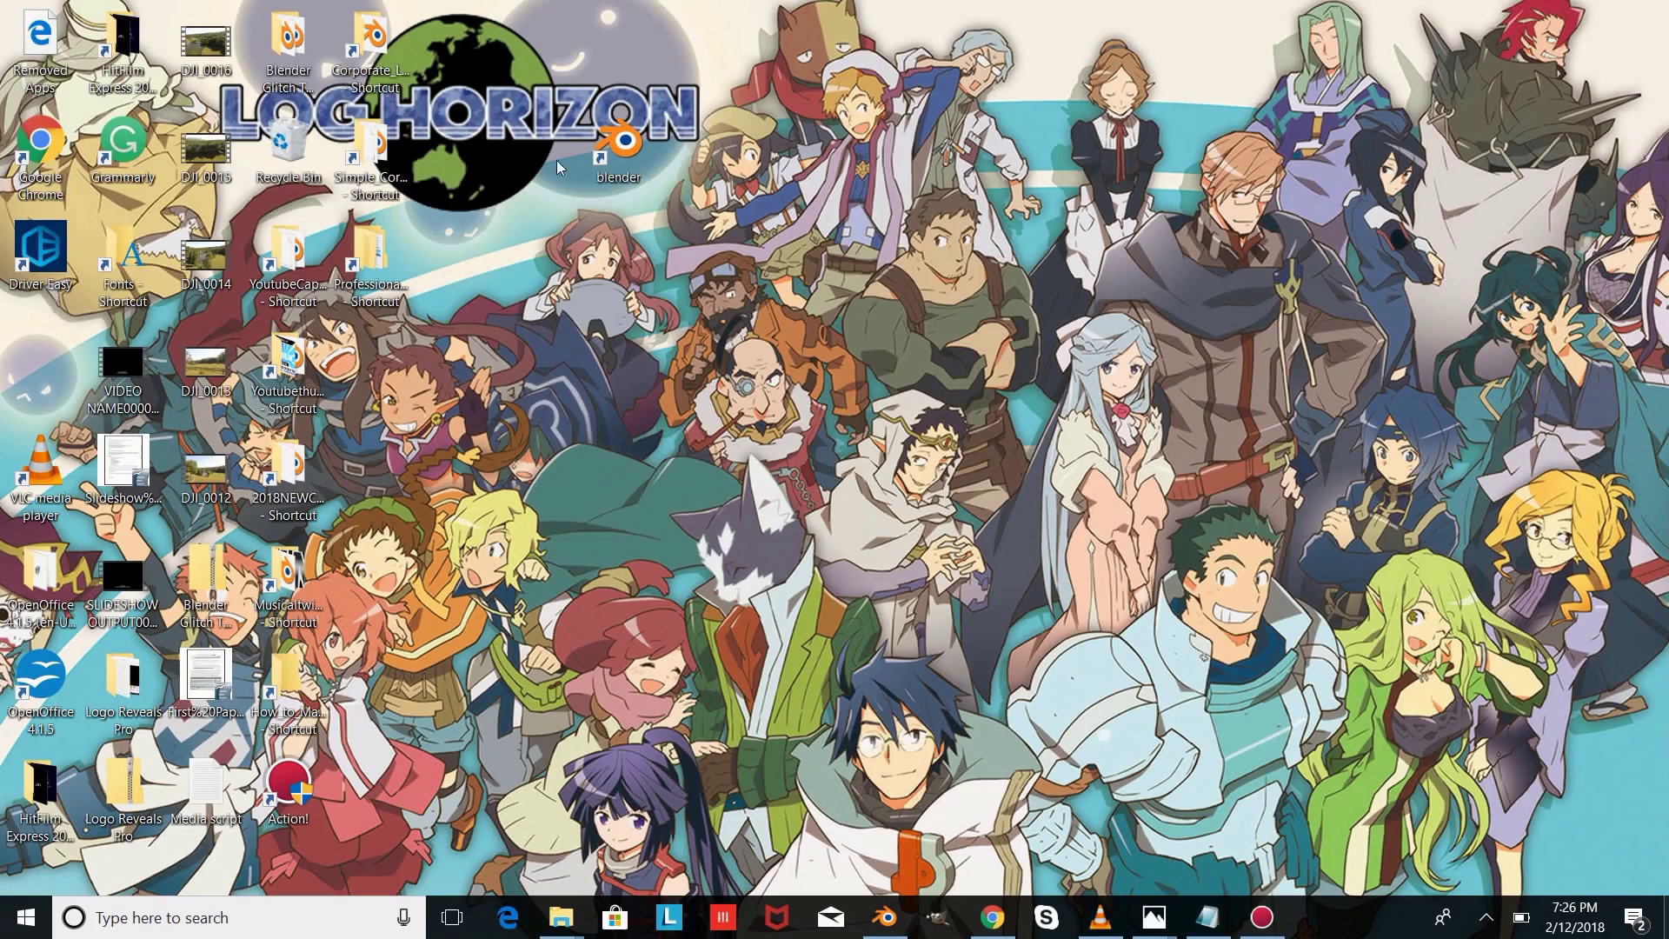
Step: Launch Blender, align the camera to the top view, and delete the default cube
double_click(618, 148)
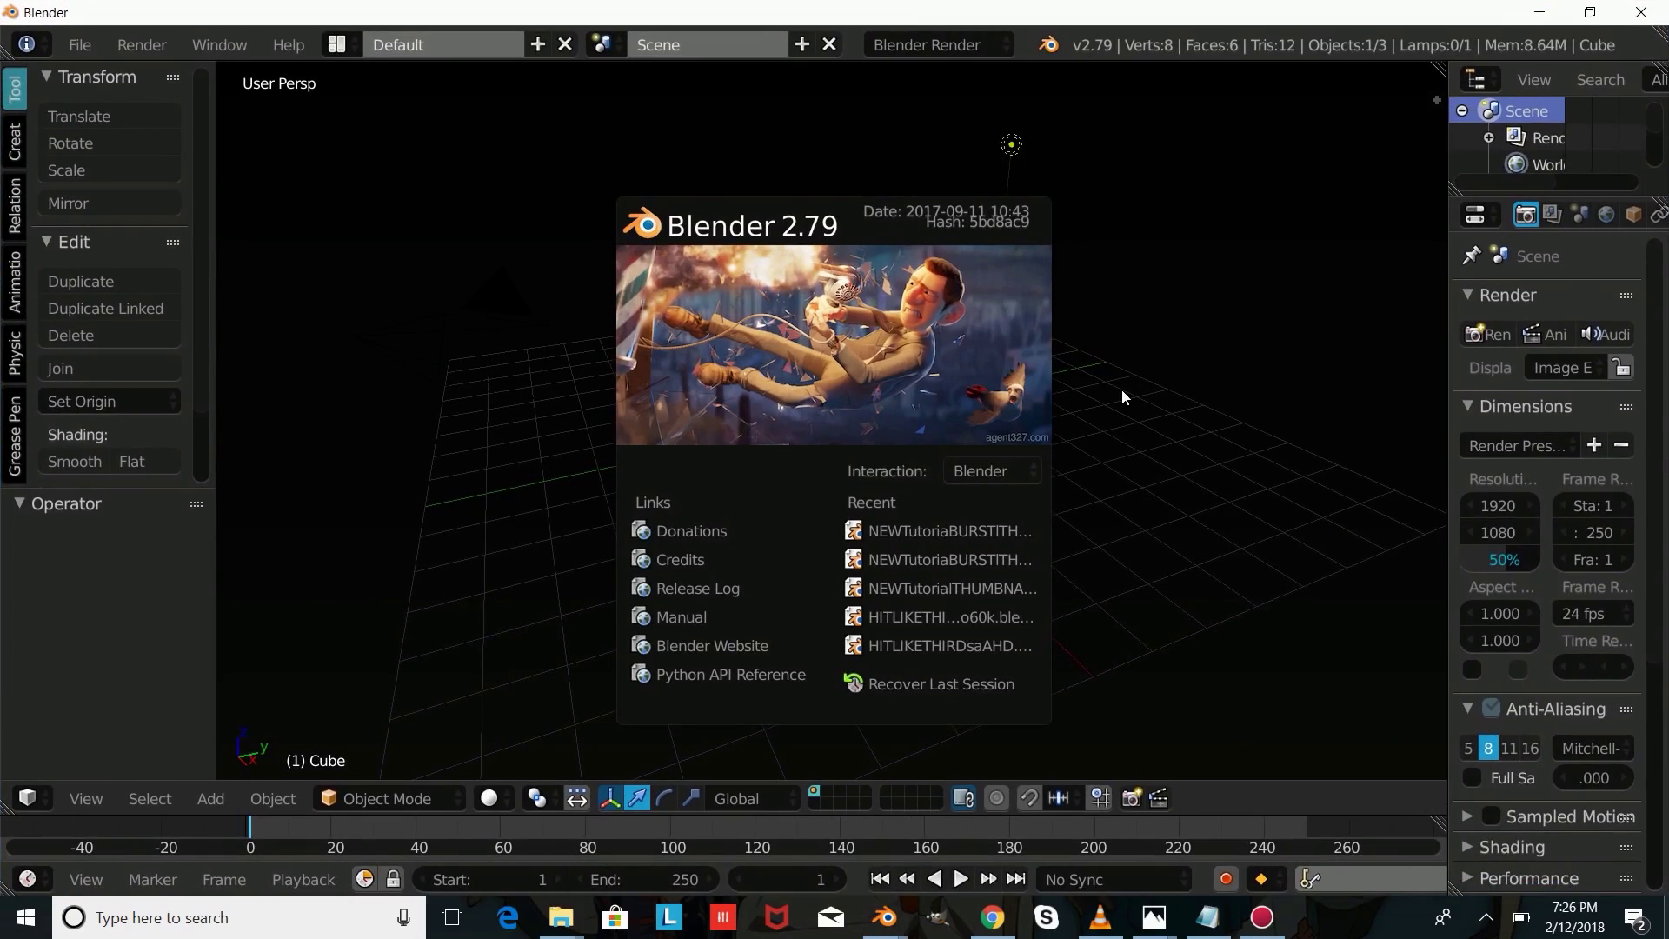
left_click(1122, 392)
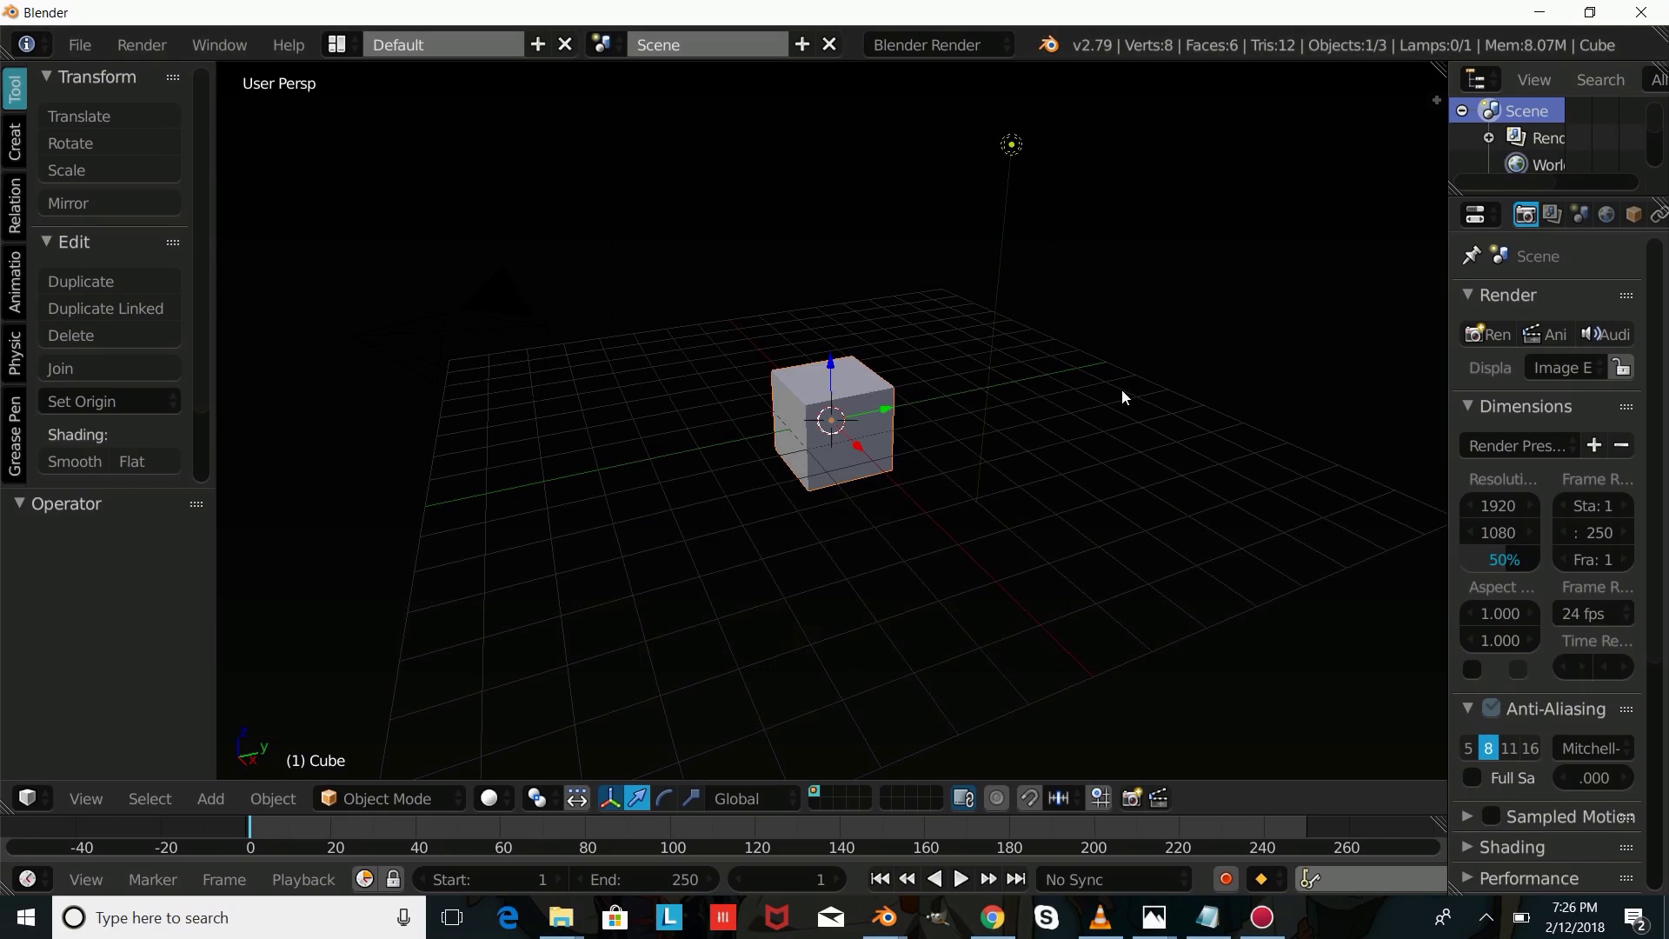
key("KP_7")
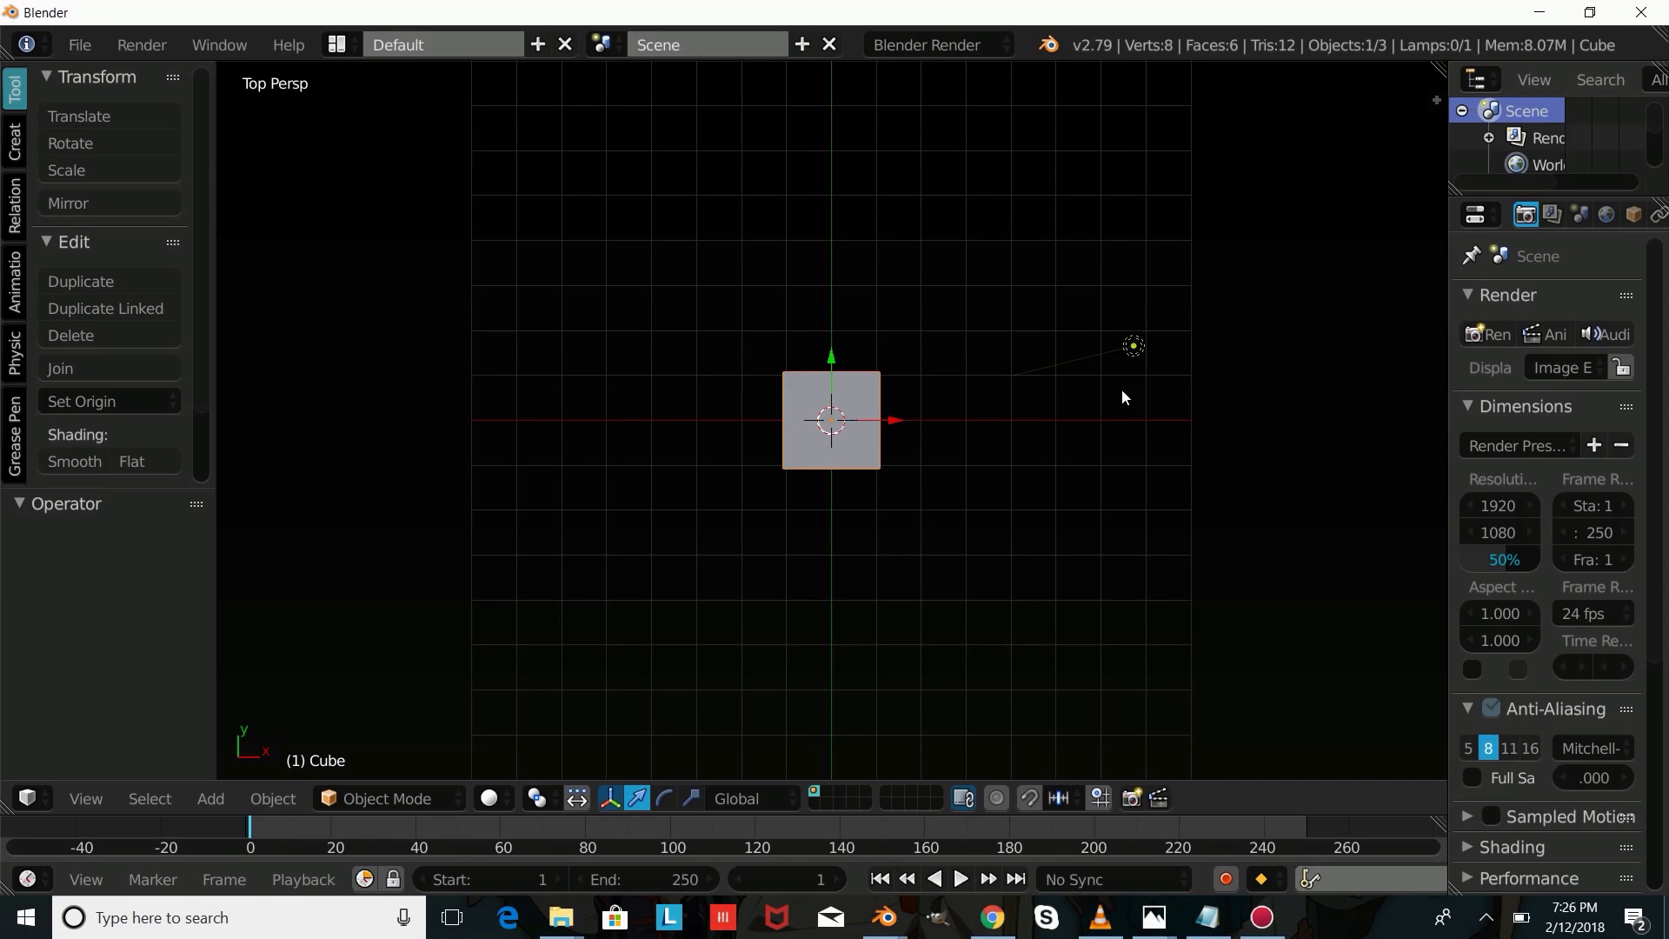
key("ctrl+alt+KP_0")
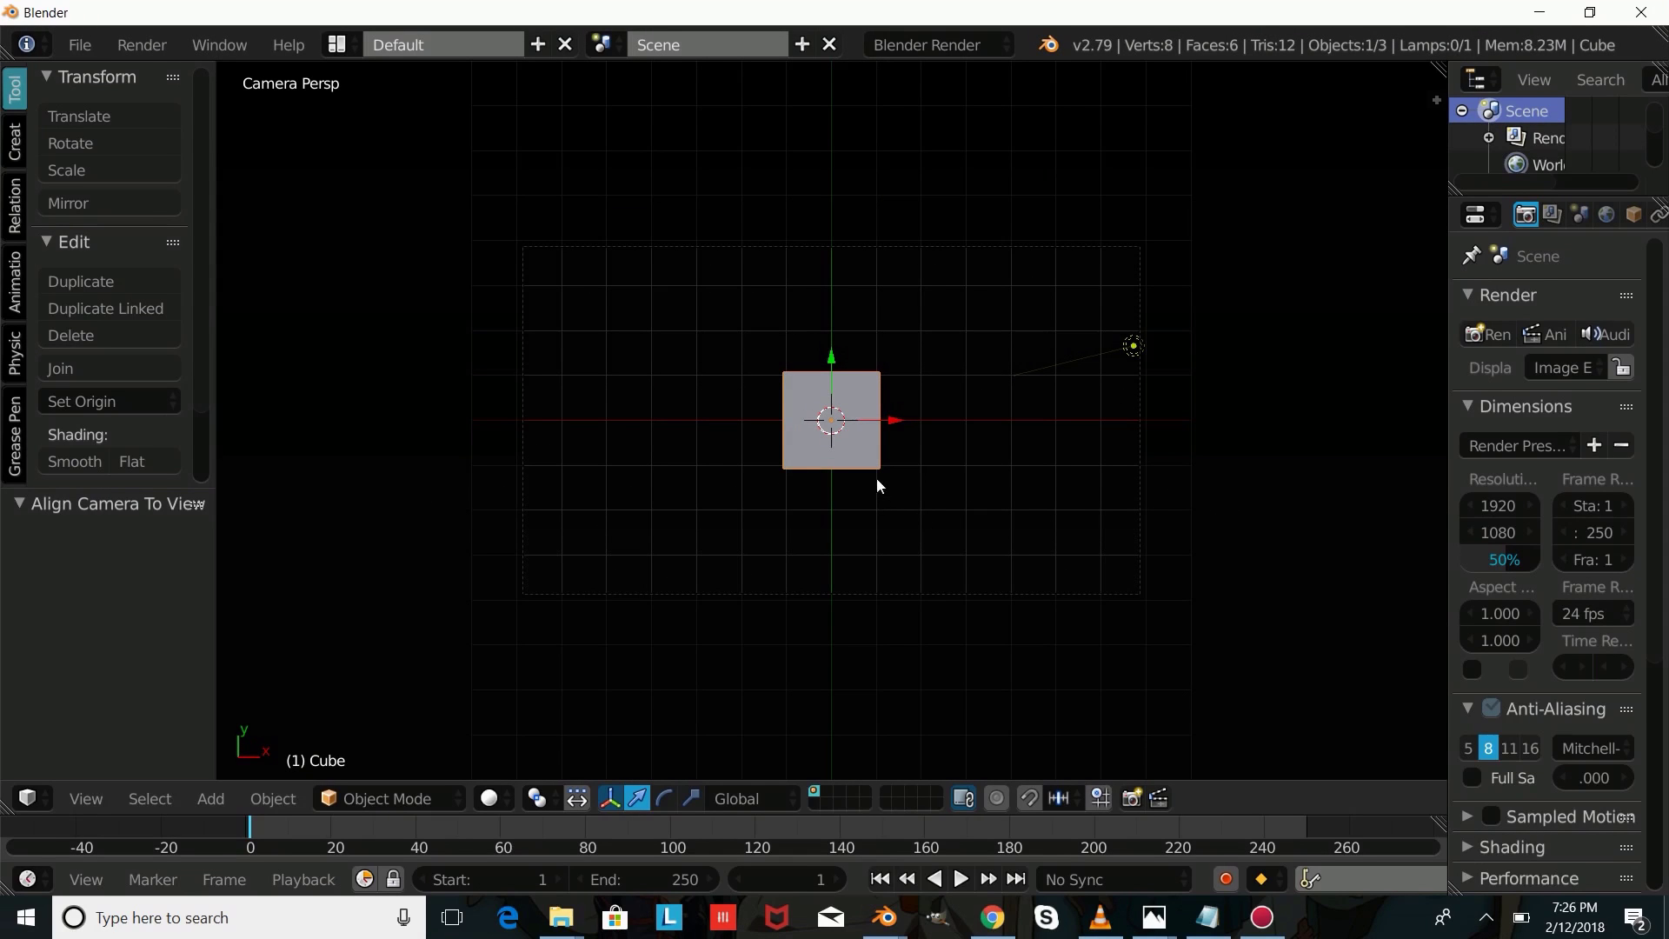
key("x")
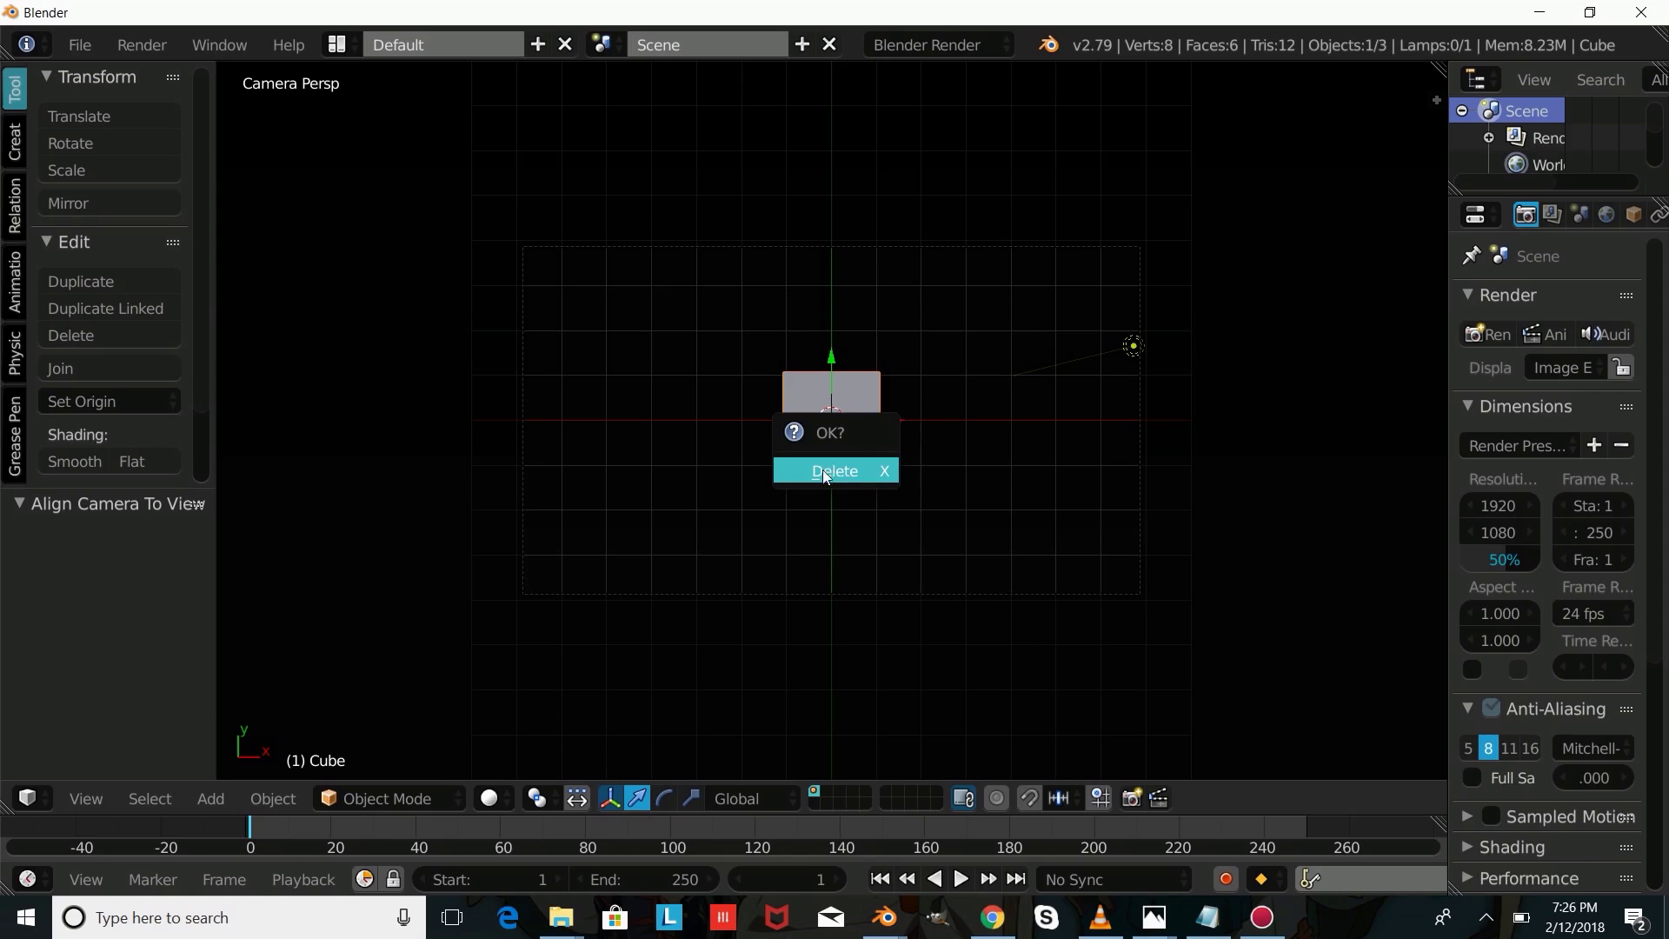
left_click(836, 472)
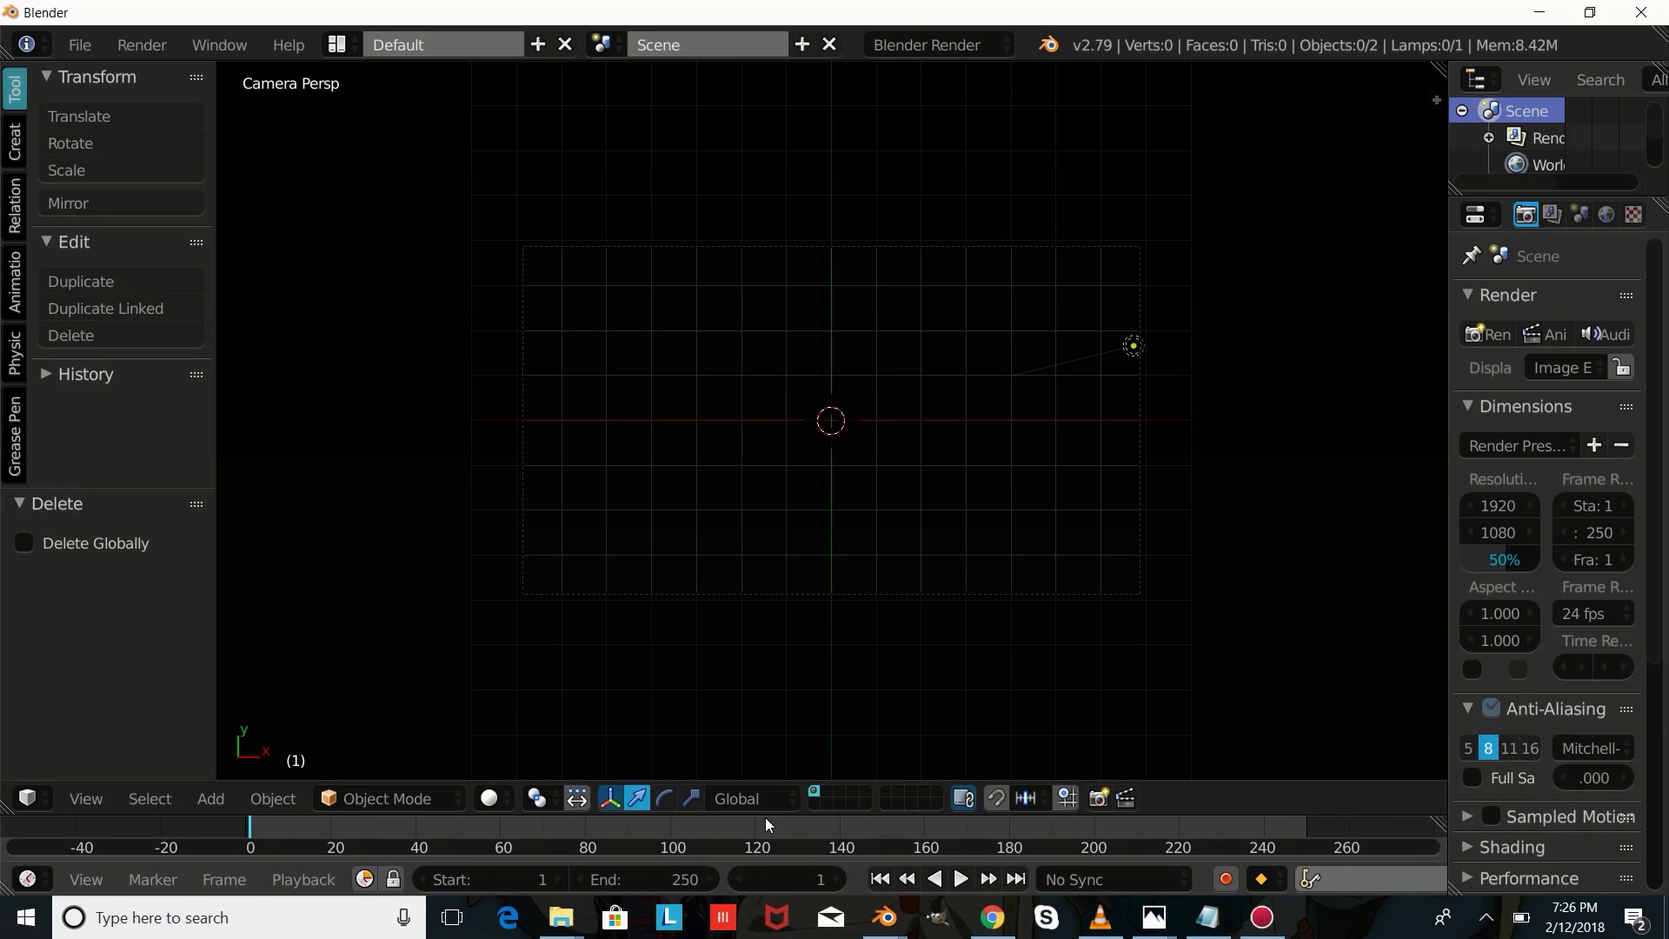
Step: Set playback to AV-sync, render resolution to 100% and frame rate to 60 fps
left_click_drag(765, 815, 765, 703)
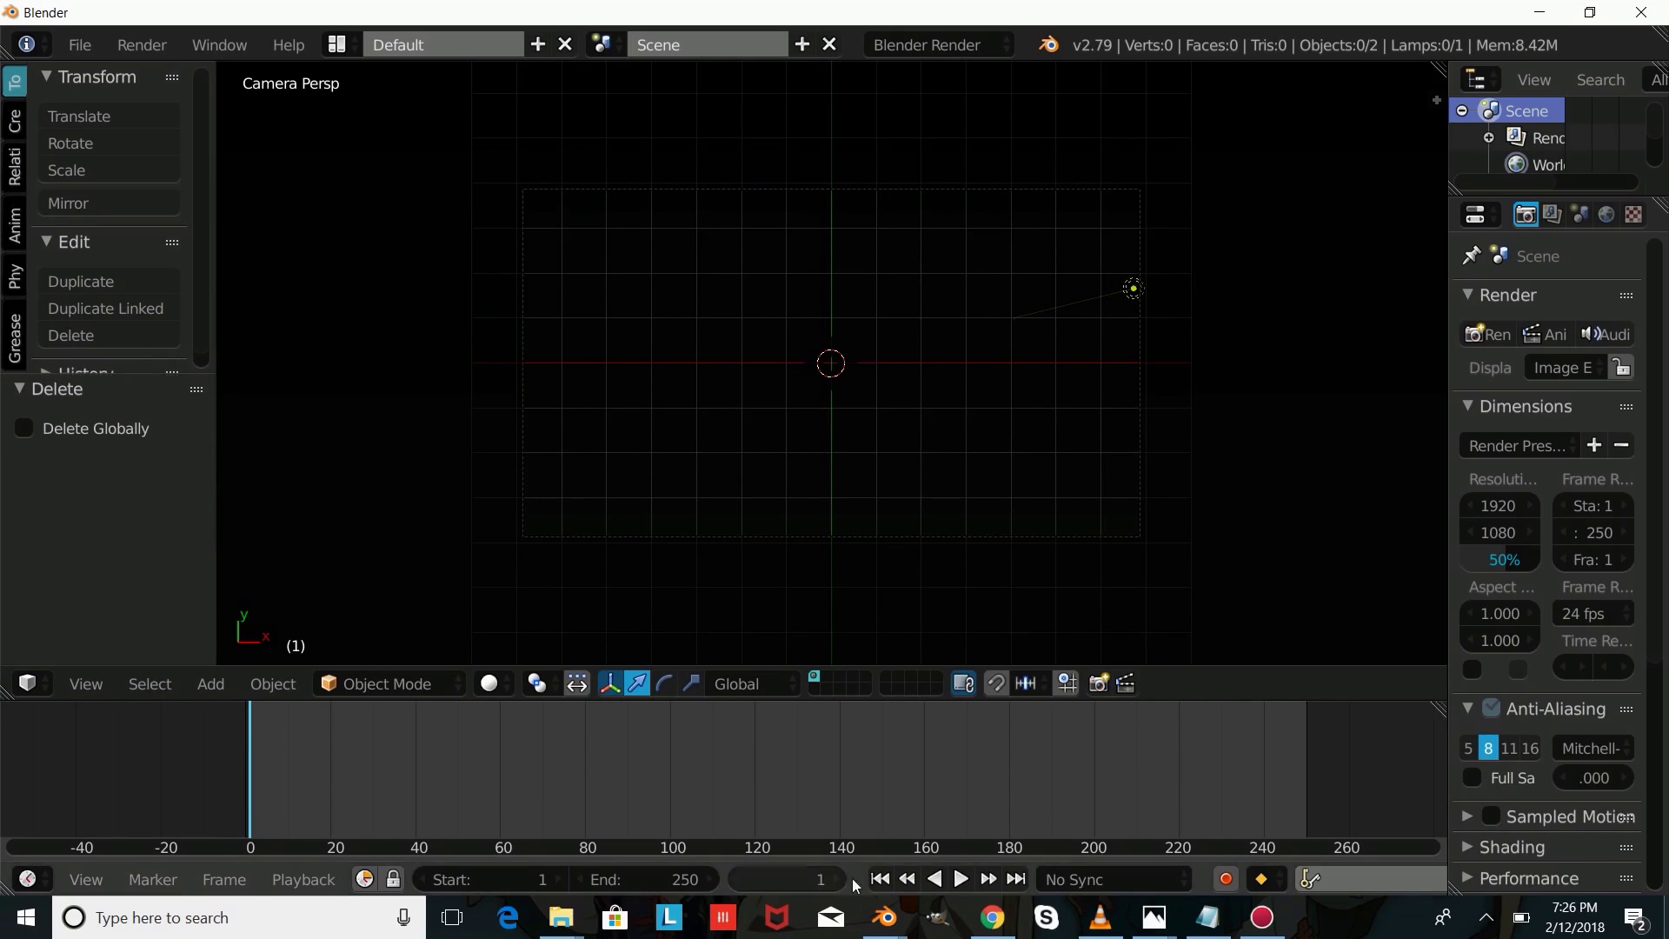
scroll(1060, 883, "down", 3)
scroll(937, 878, "down", 2)
left_click(938, 878)
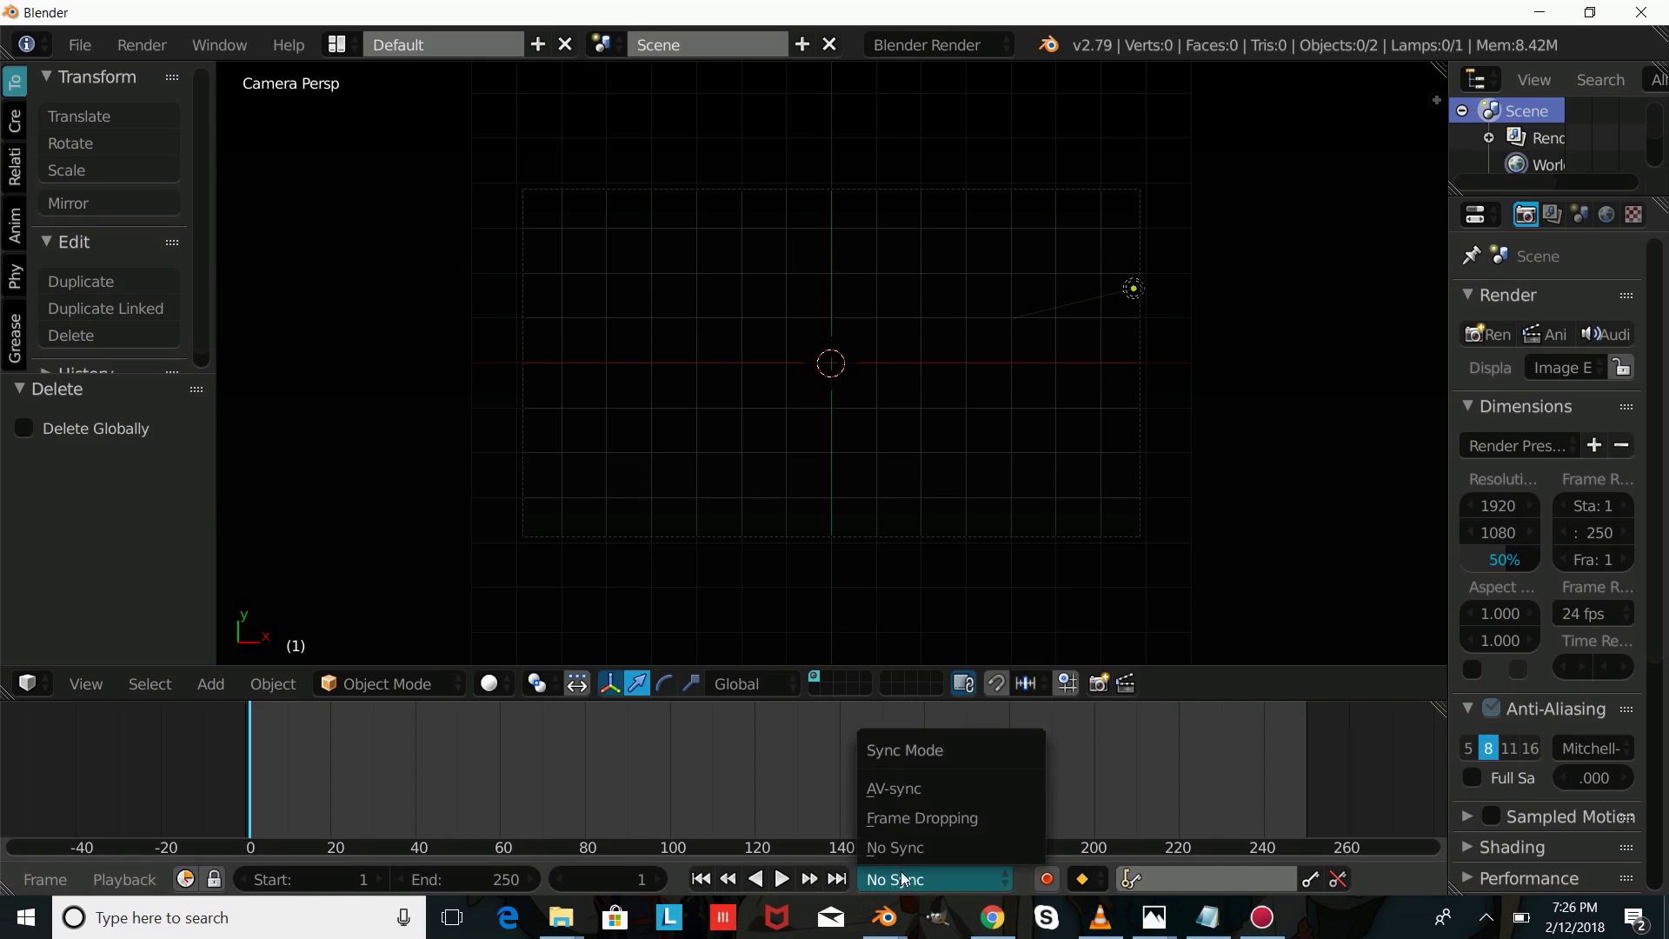
left_click(952, 789)
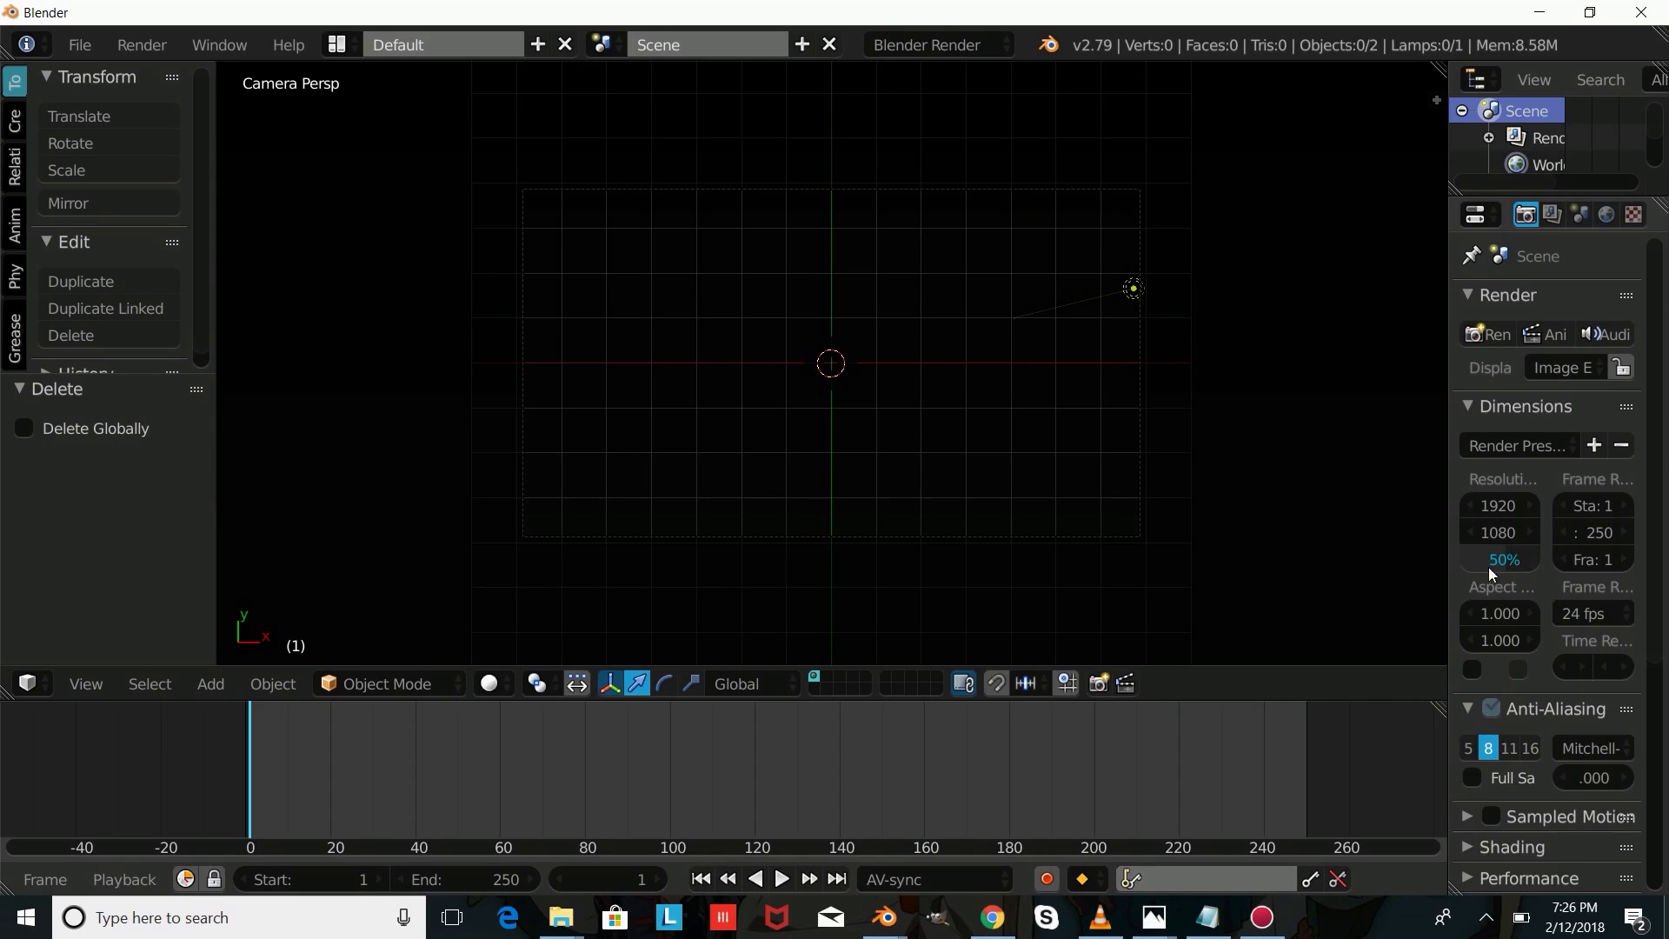
left_click_drag(1504, 559, 1539, 559)
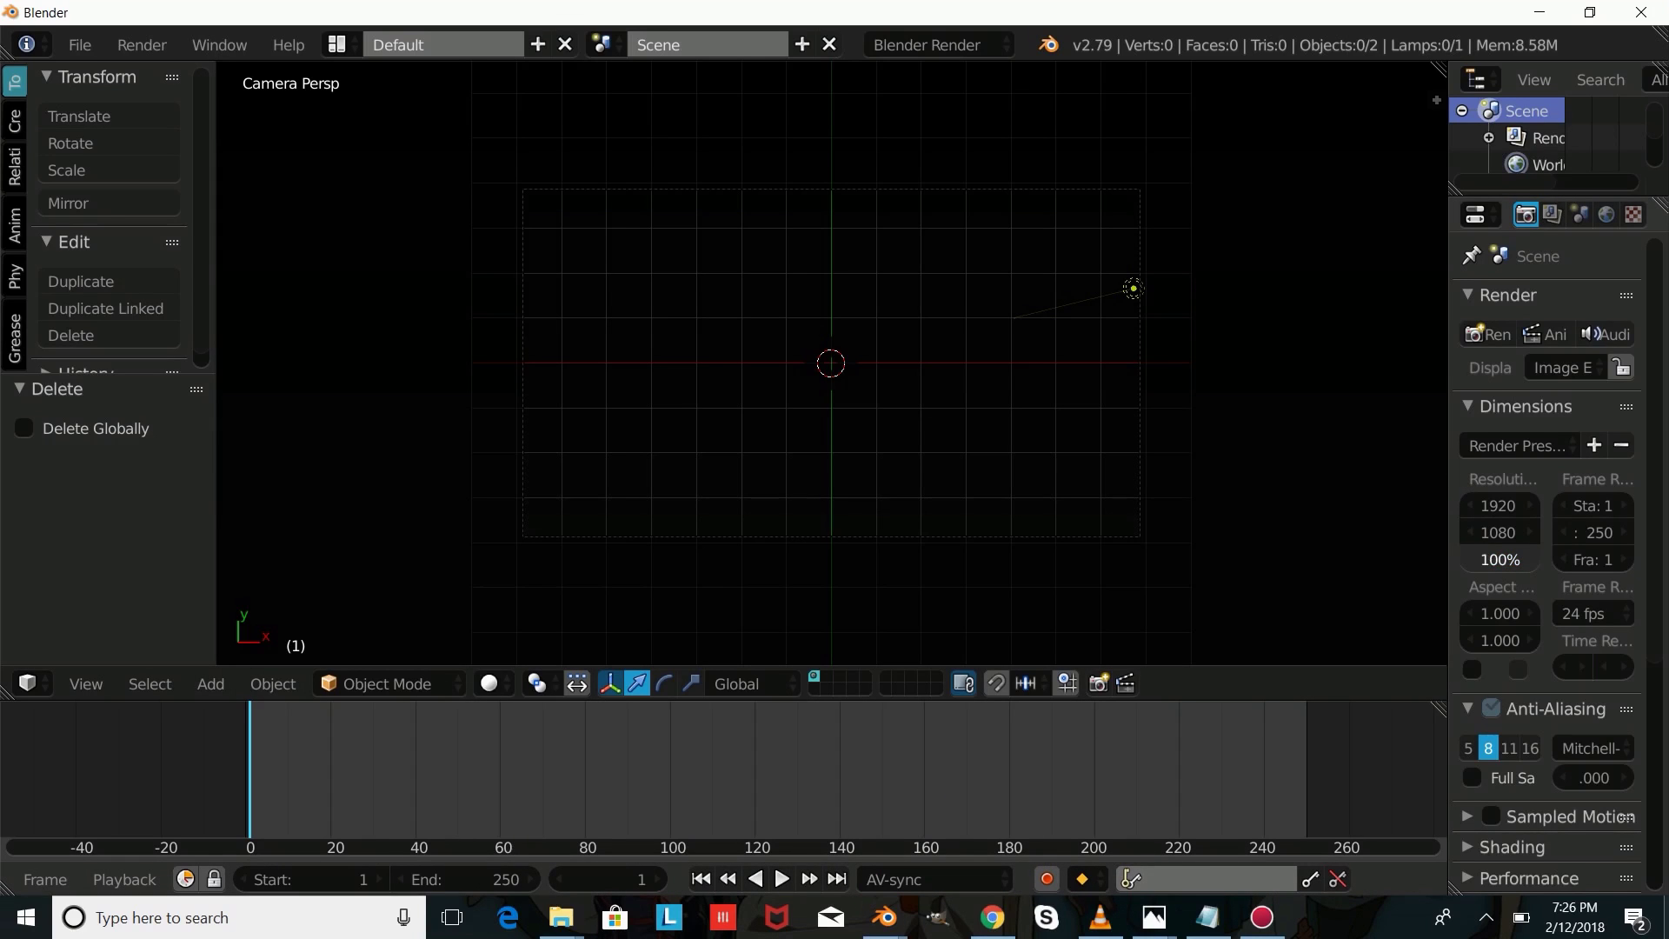
left_click(1598, 614)
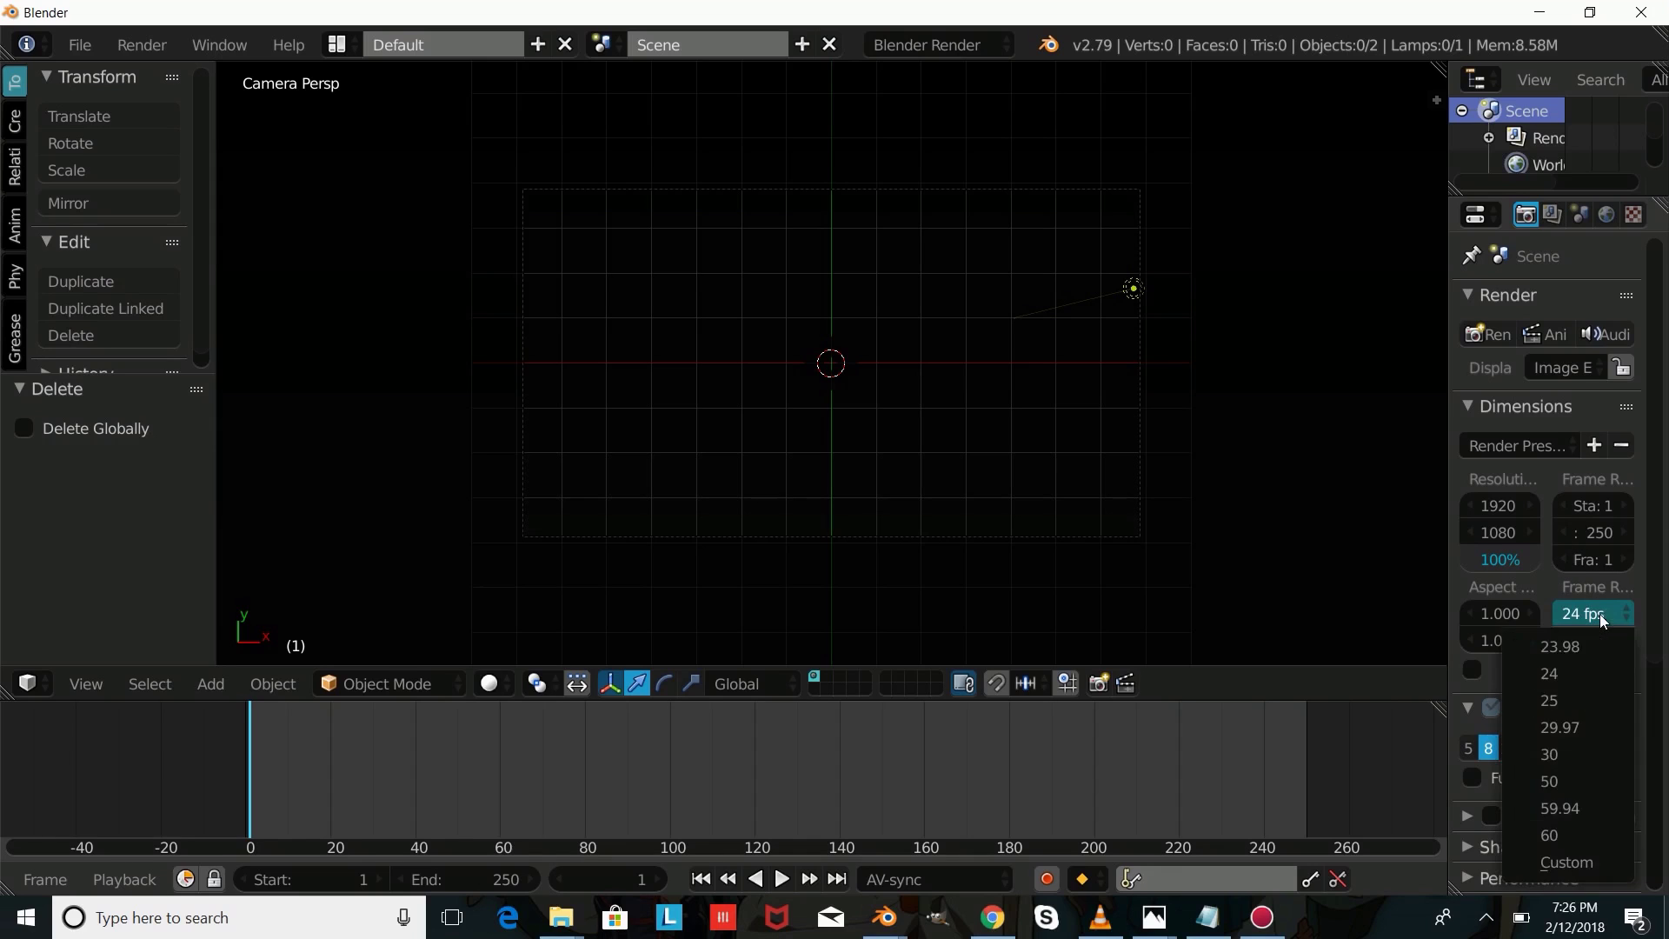
left_click(1570, 845)
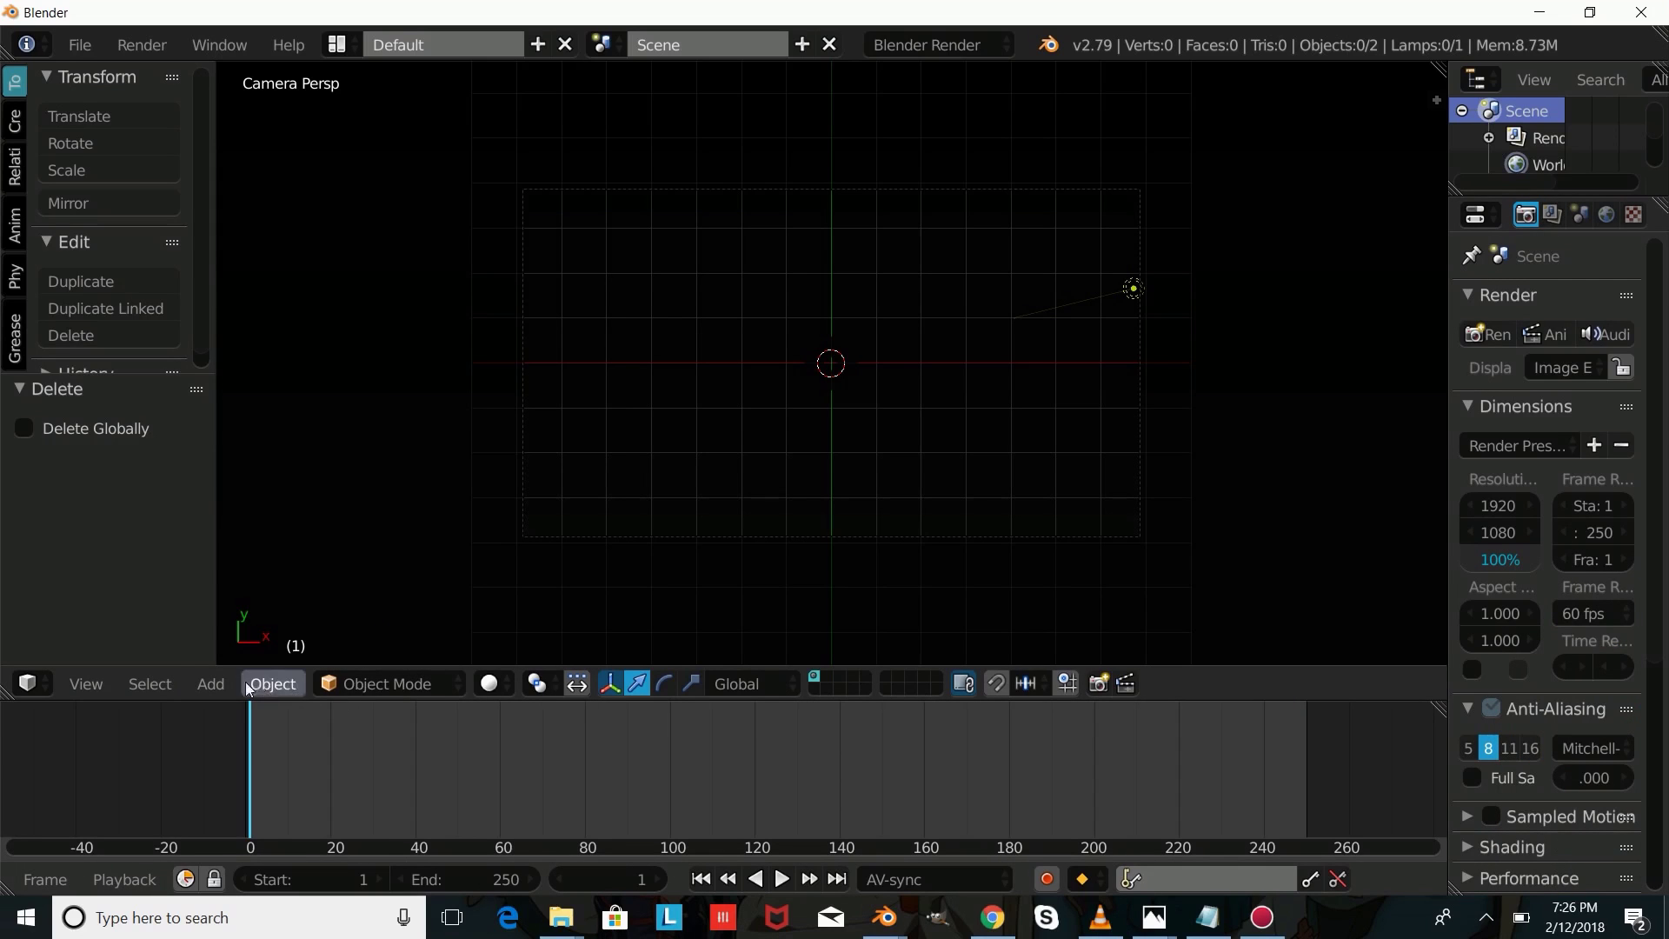
left_click(211, 683)
Step: Add a plane scaled up about 7.6 times and flattened to 0.558 along Y
mouse_move(222, 659)
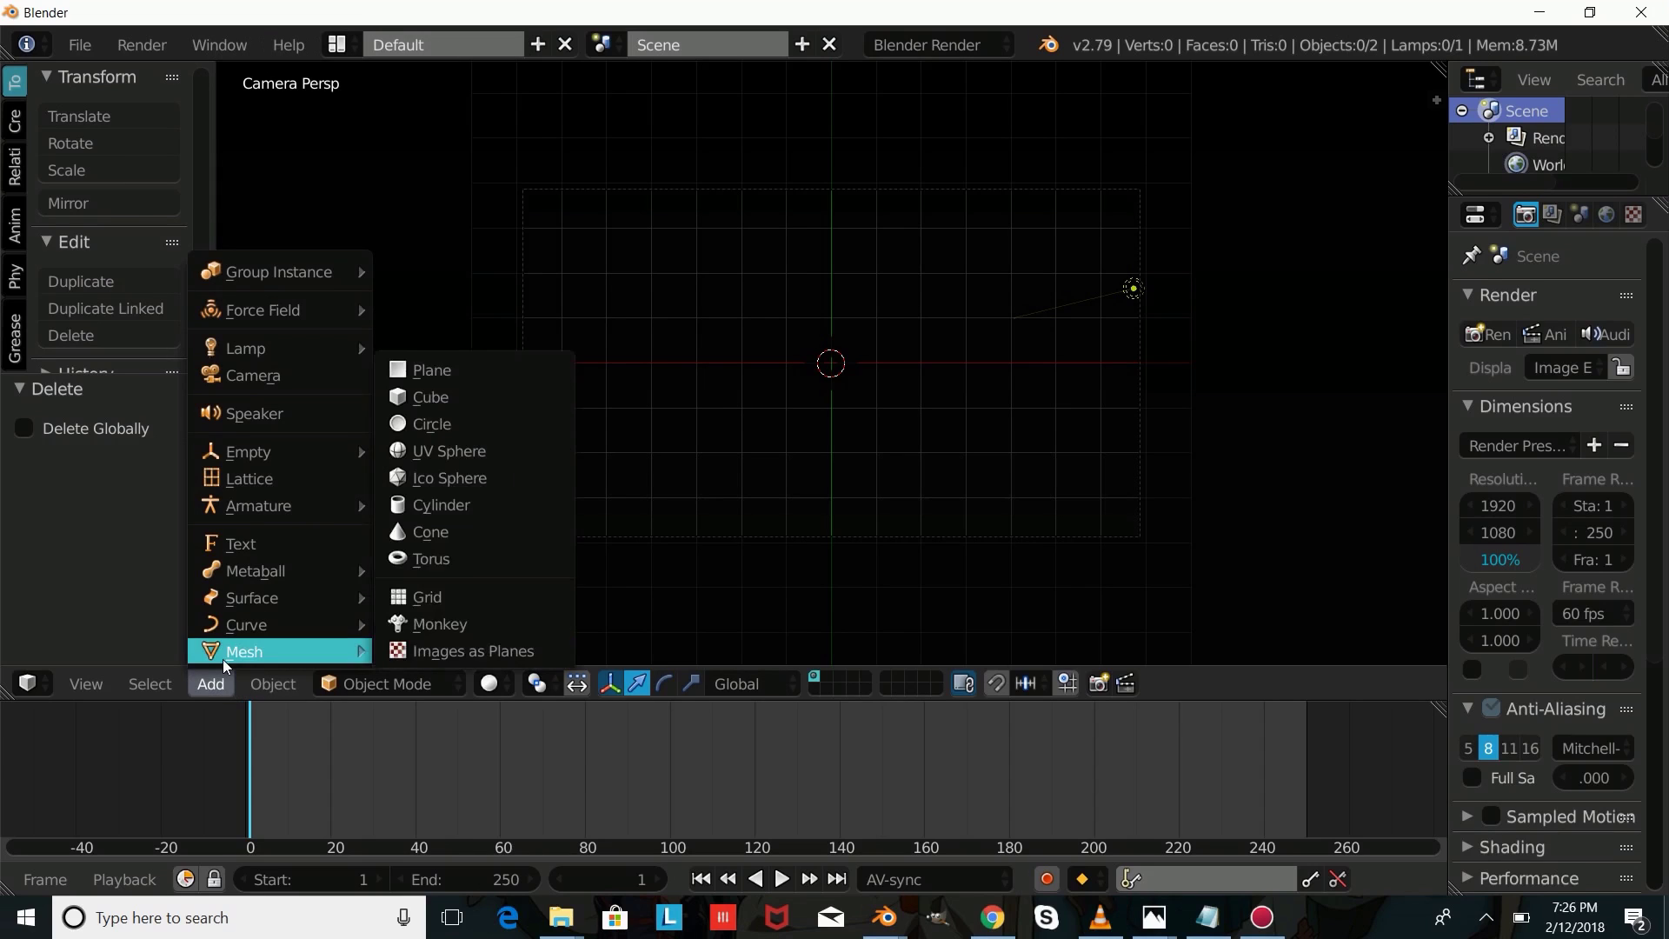
left_click(551, 369)
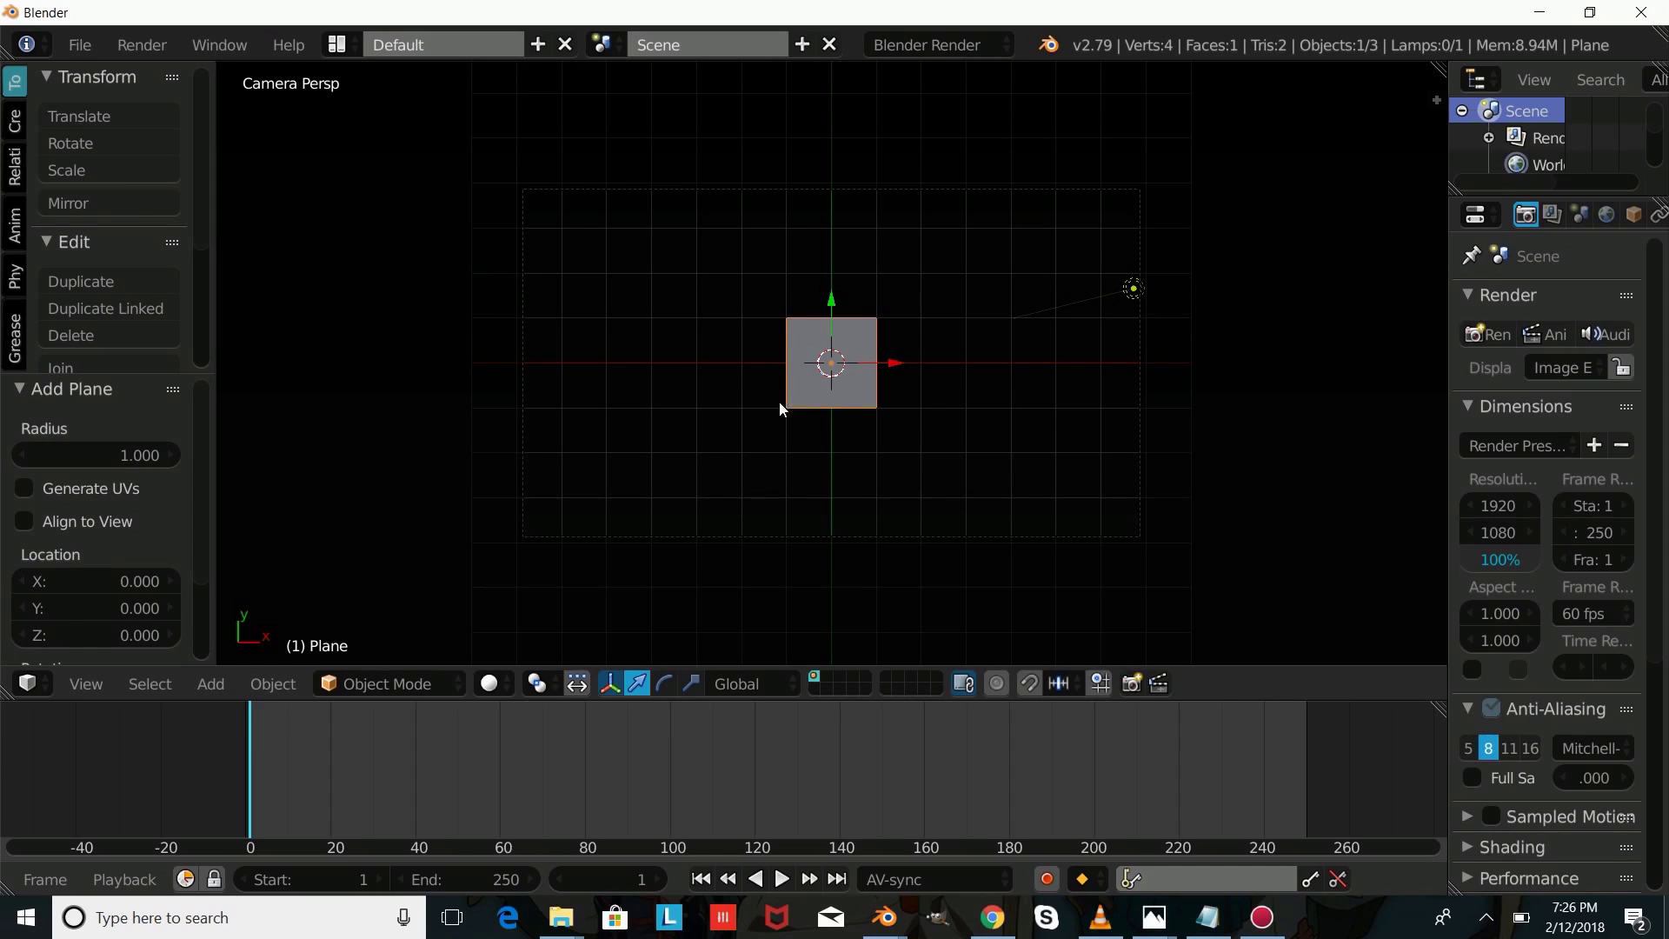
key("s")
left_click(1177, 410)
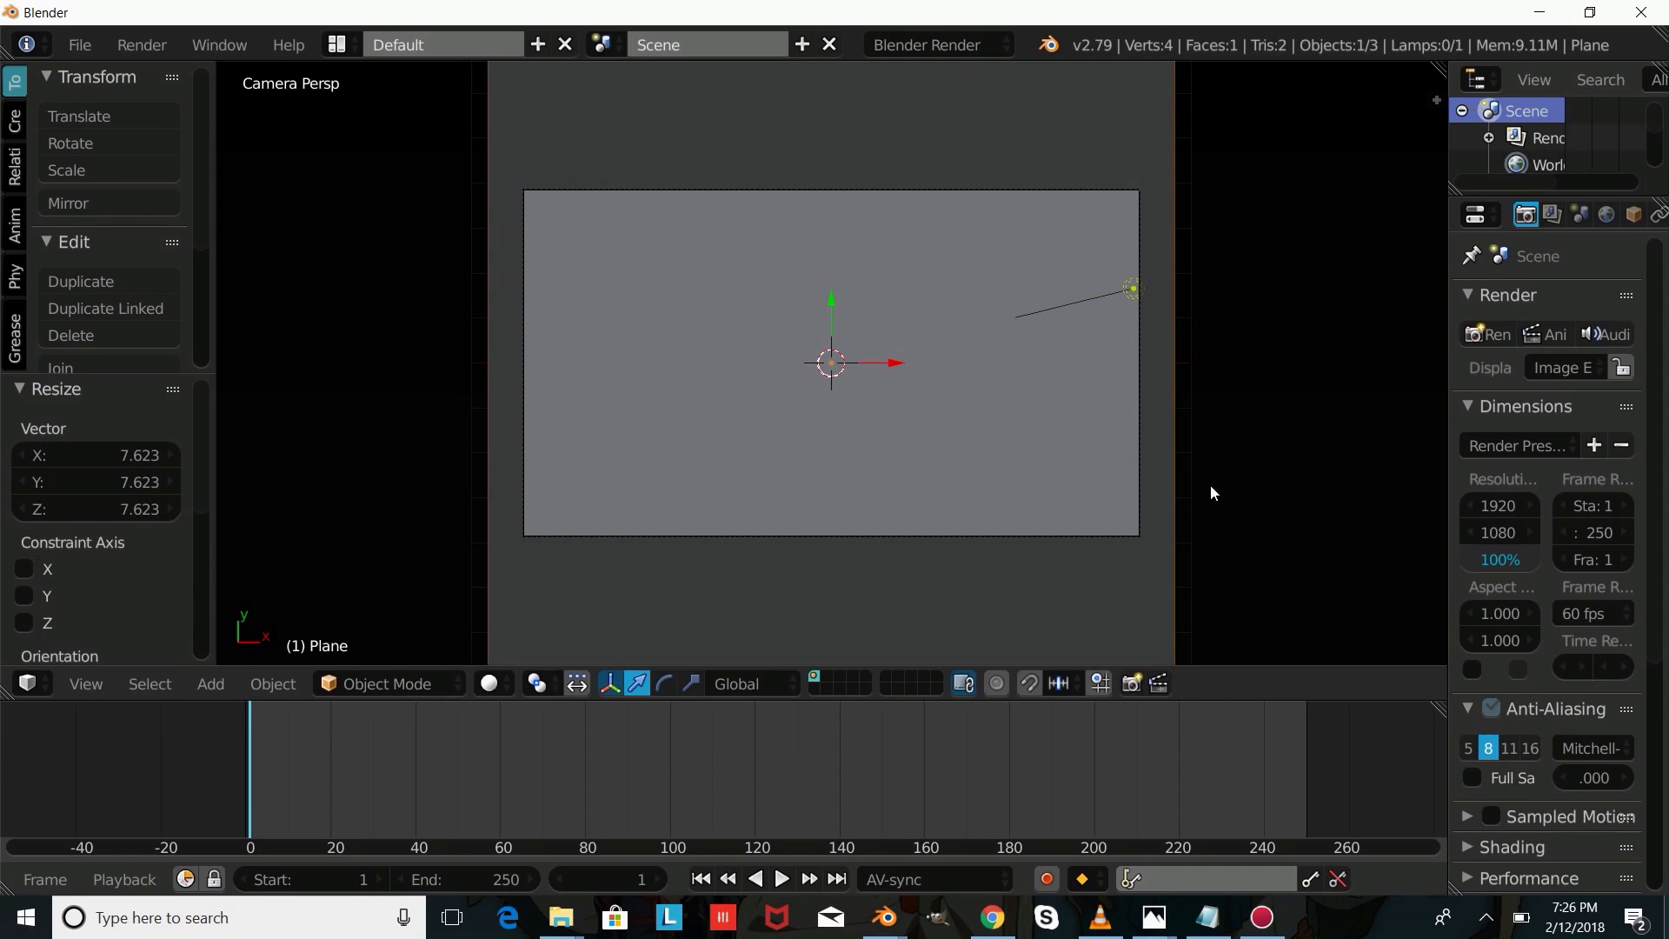
key("s")
key("y")
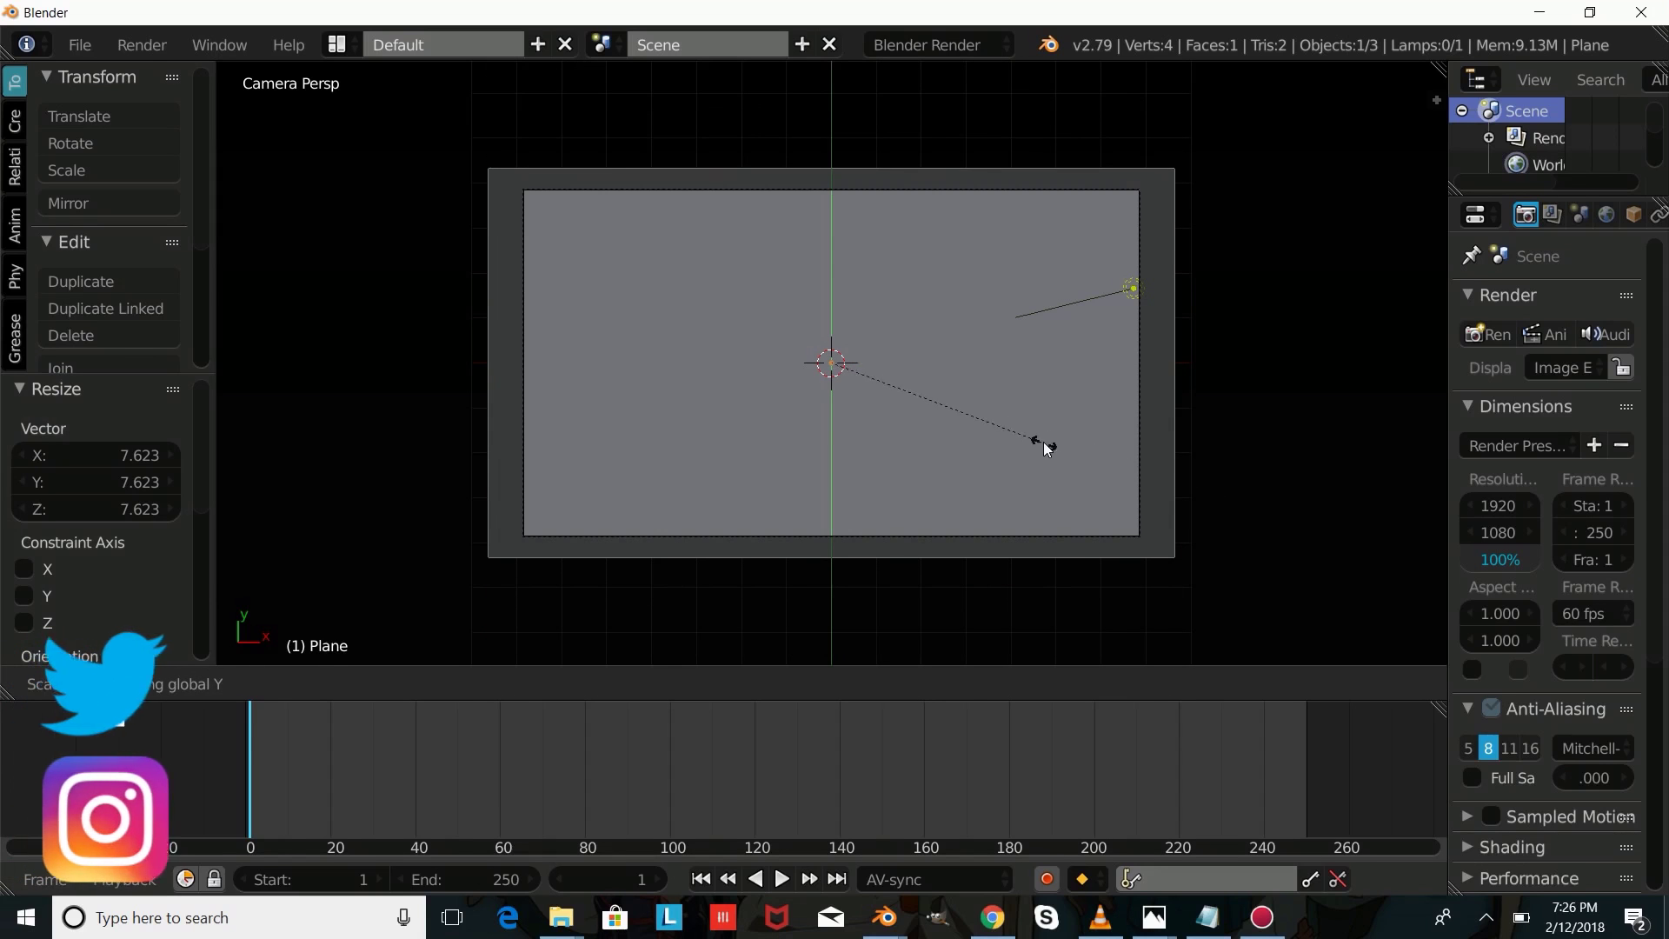
left_click(1043, 442)
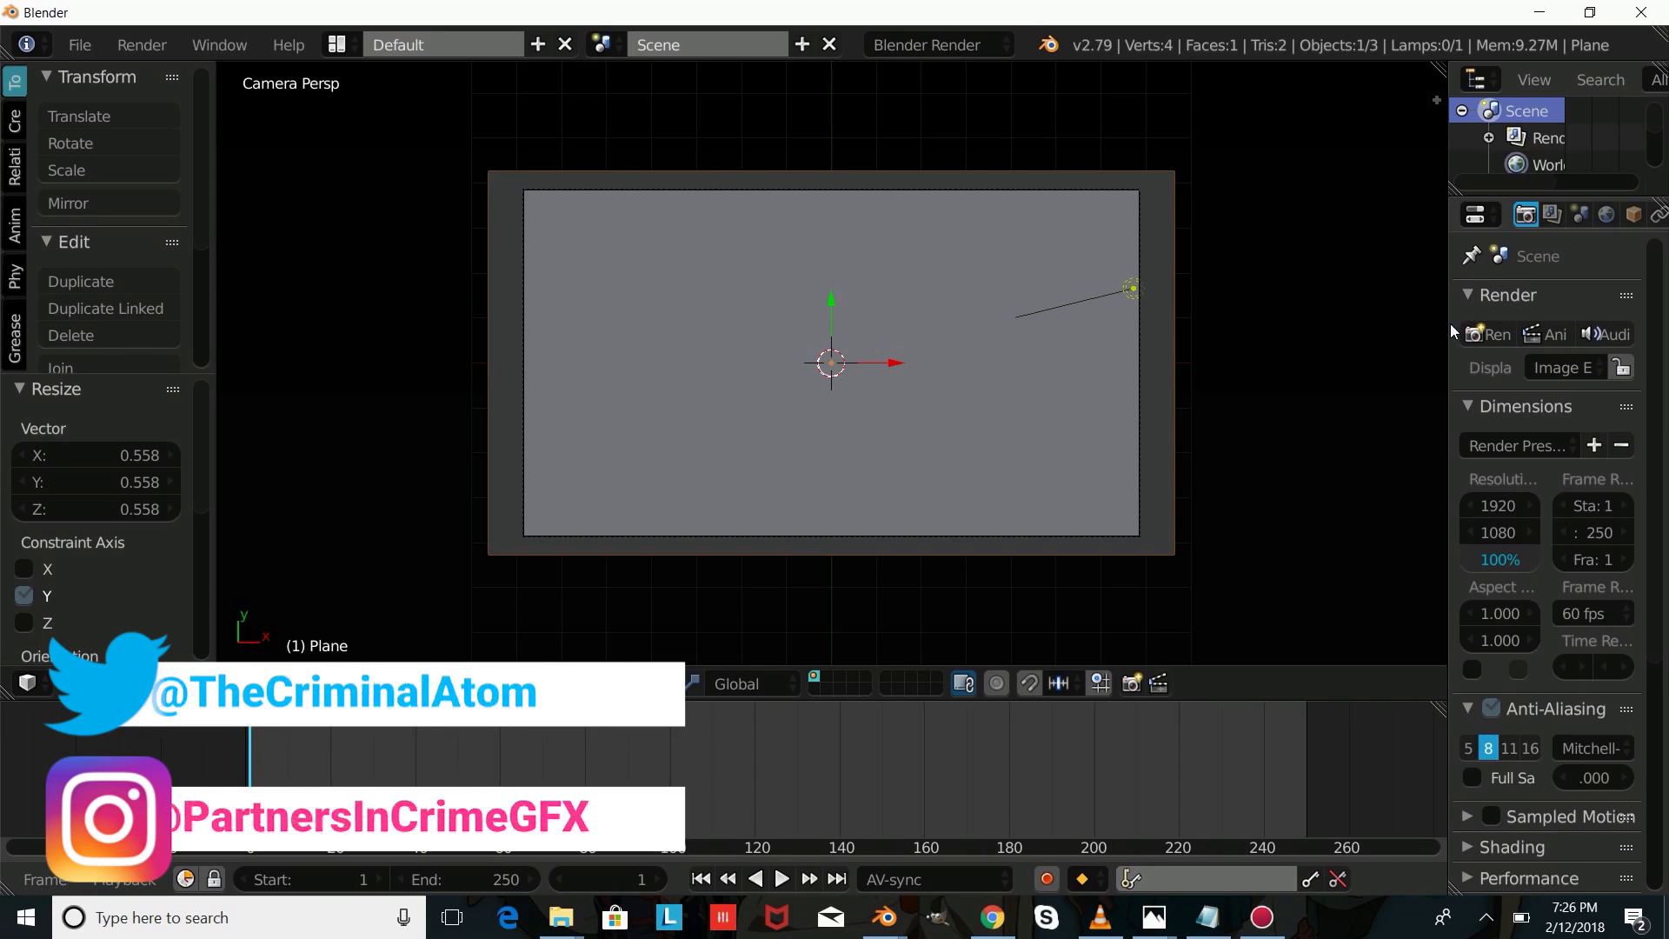
Step: Give the plane a new green diffuse material and preview it in Rendered shading
left_click_drag(1450, 323, 1168, 324)
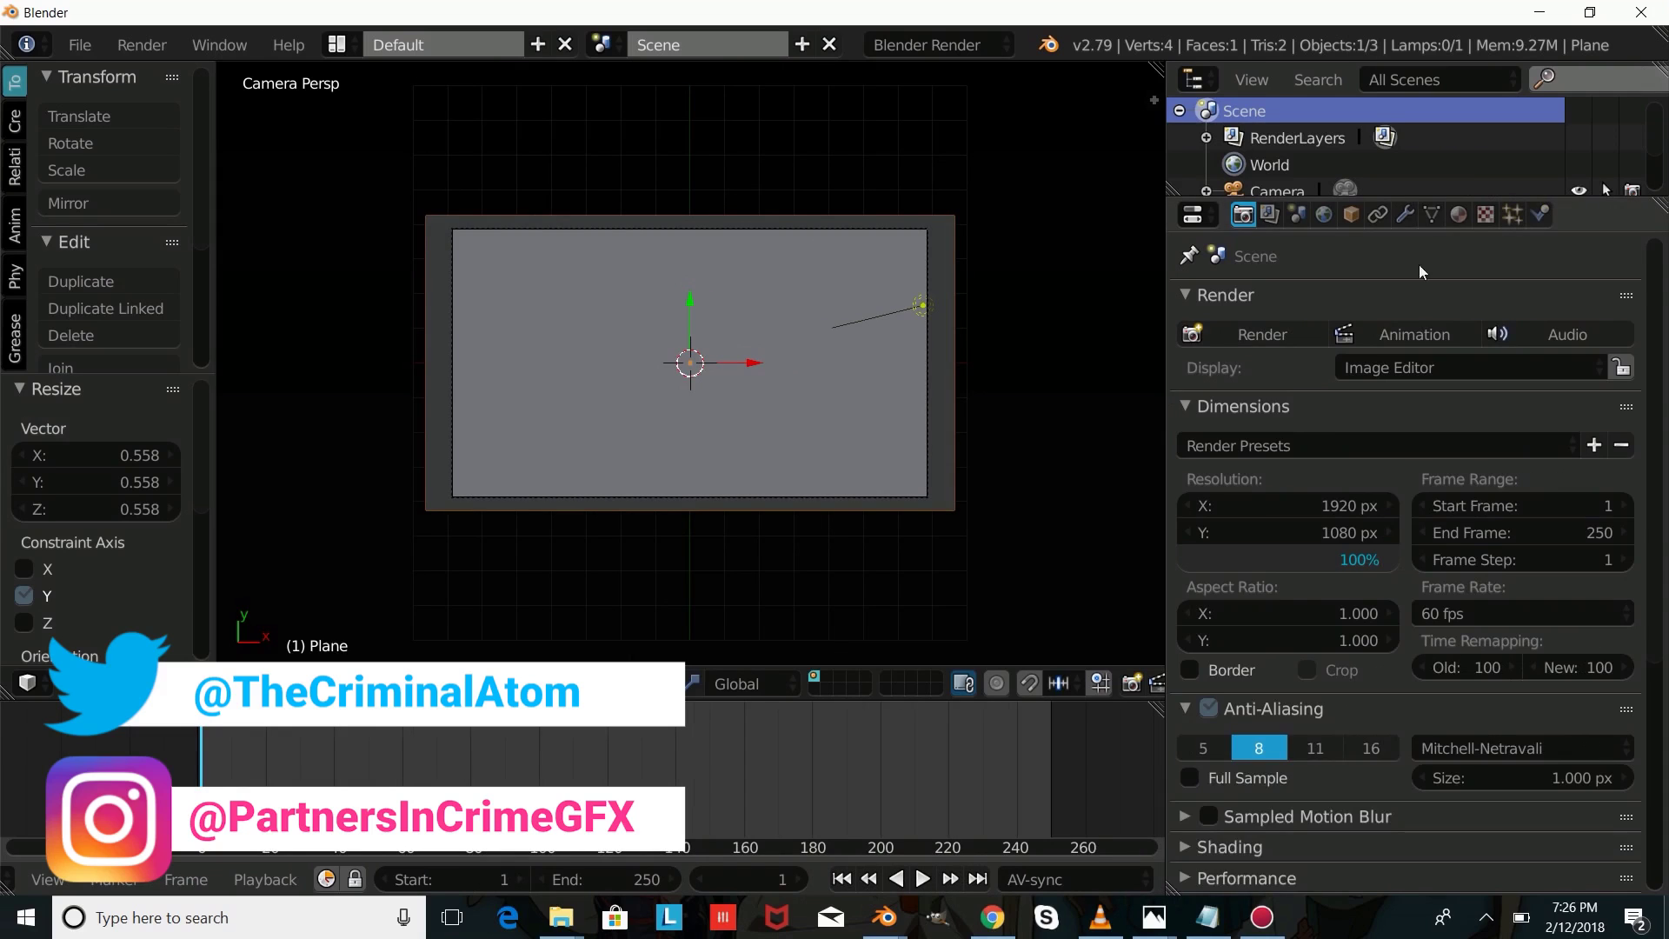
left_click(1459, 214)
left_click(1358, 381)
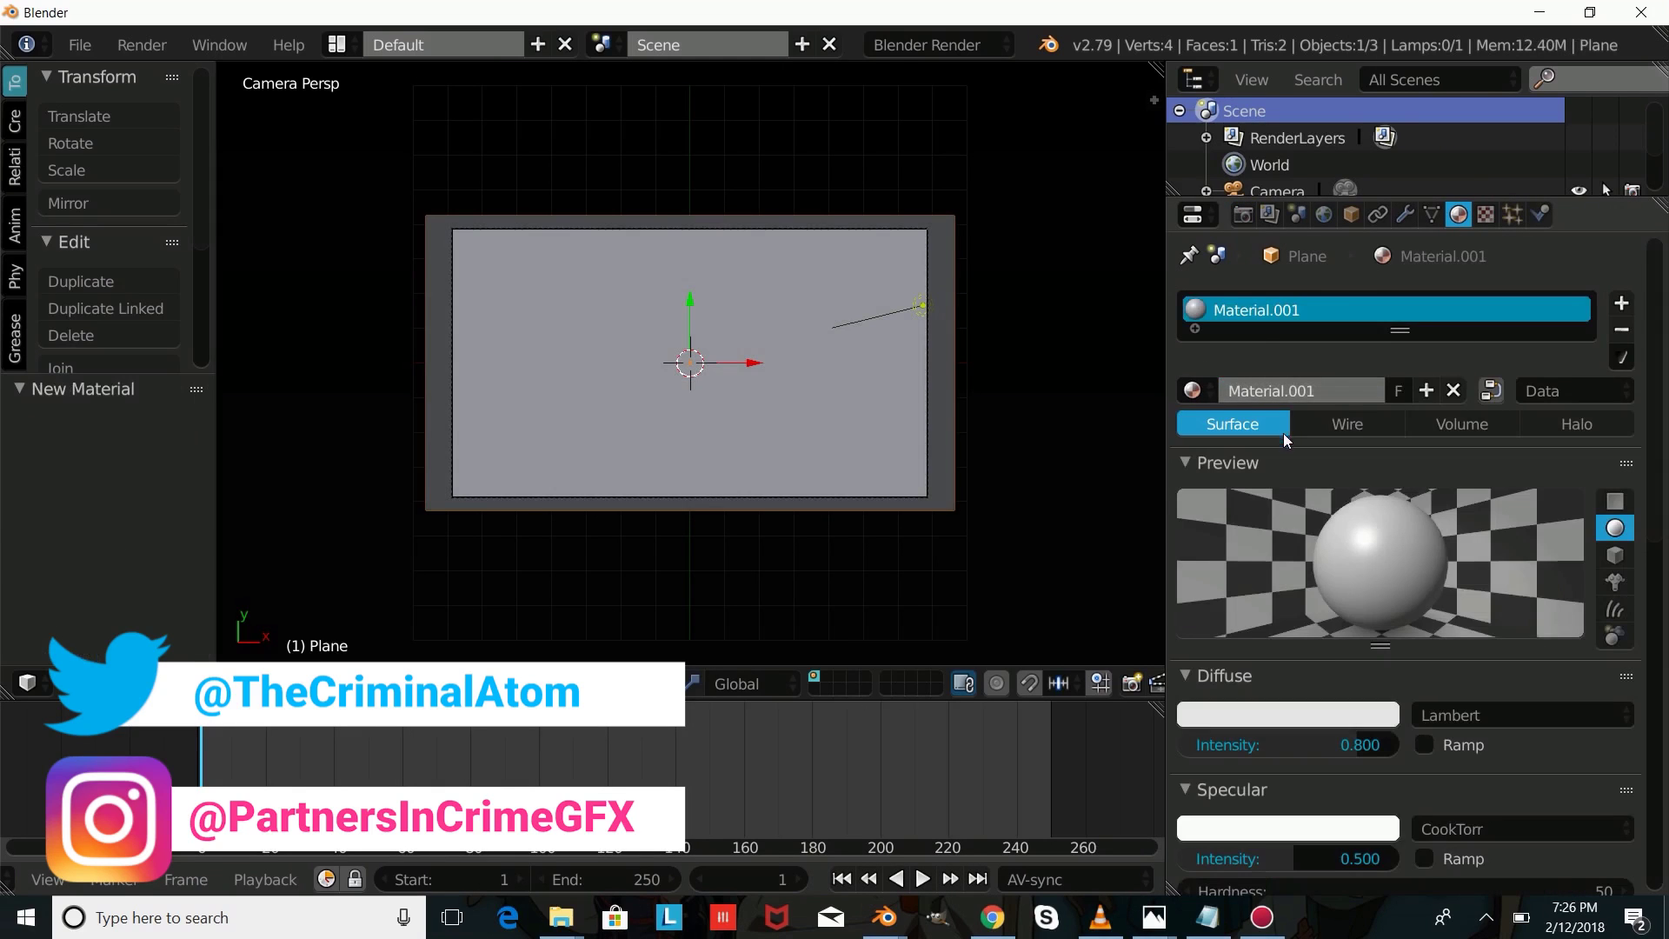
scroll(1358, 744, "down", 5)
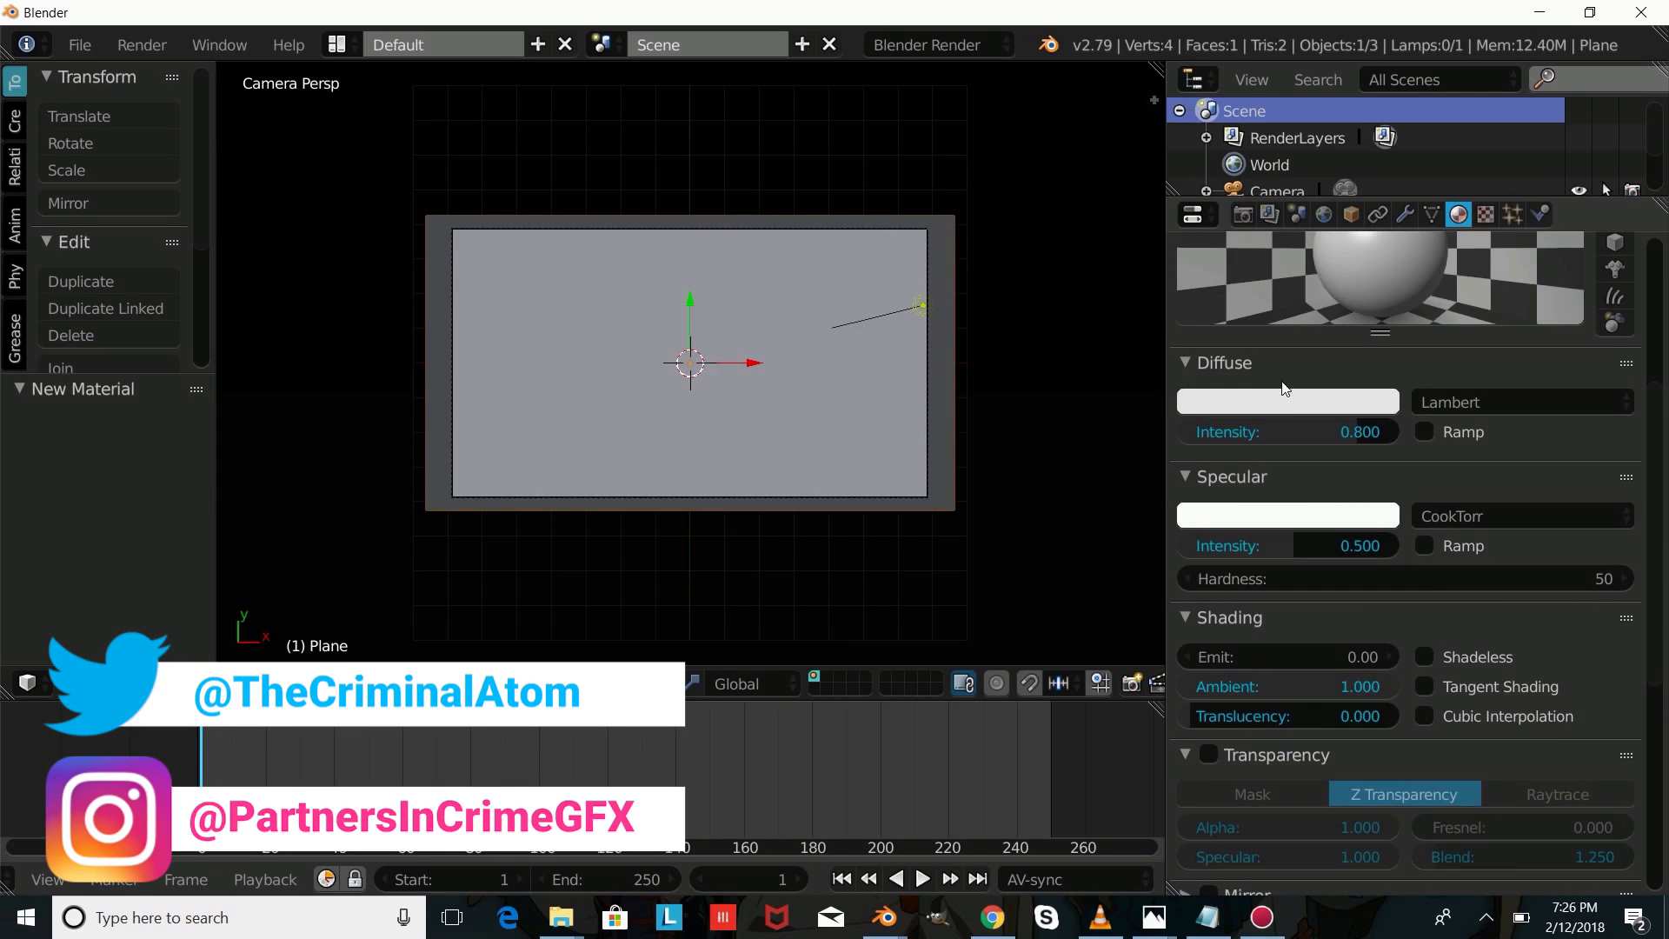
left_click(1290, 399)
left_click(1236, 489)
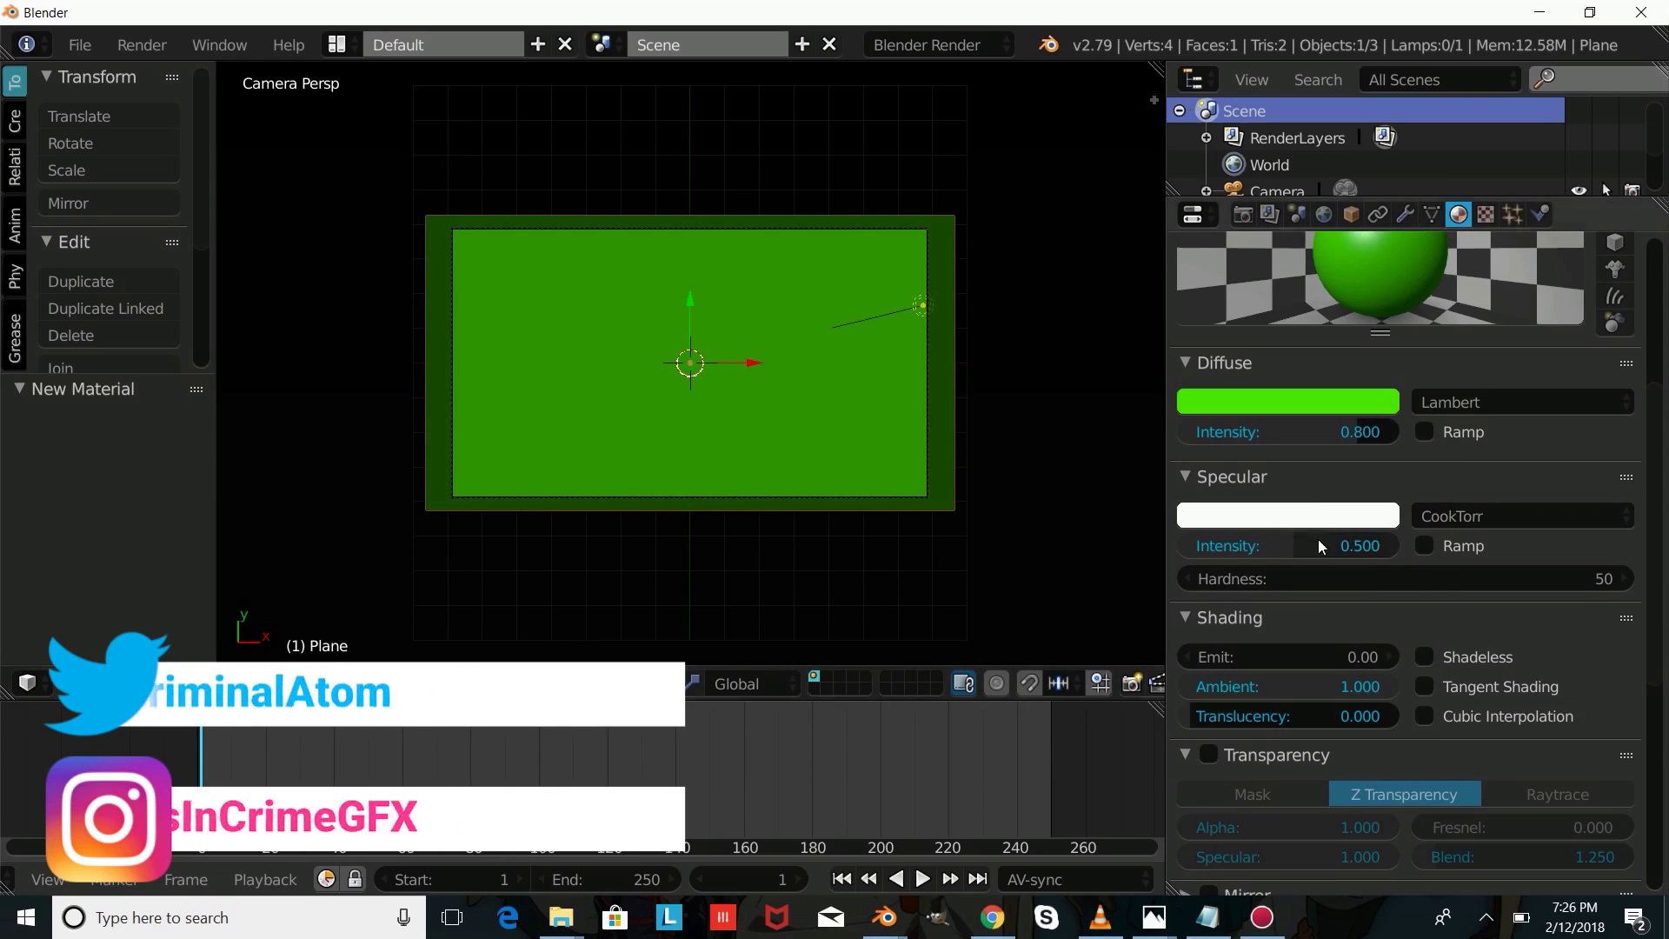
left_click(490, 683)
left_click(586, 511)
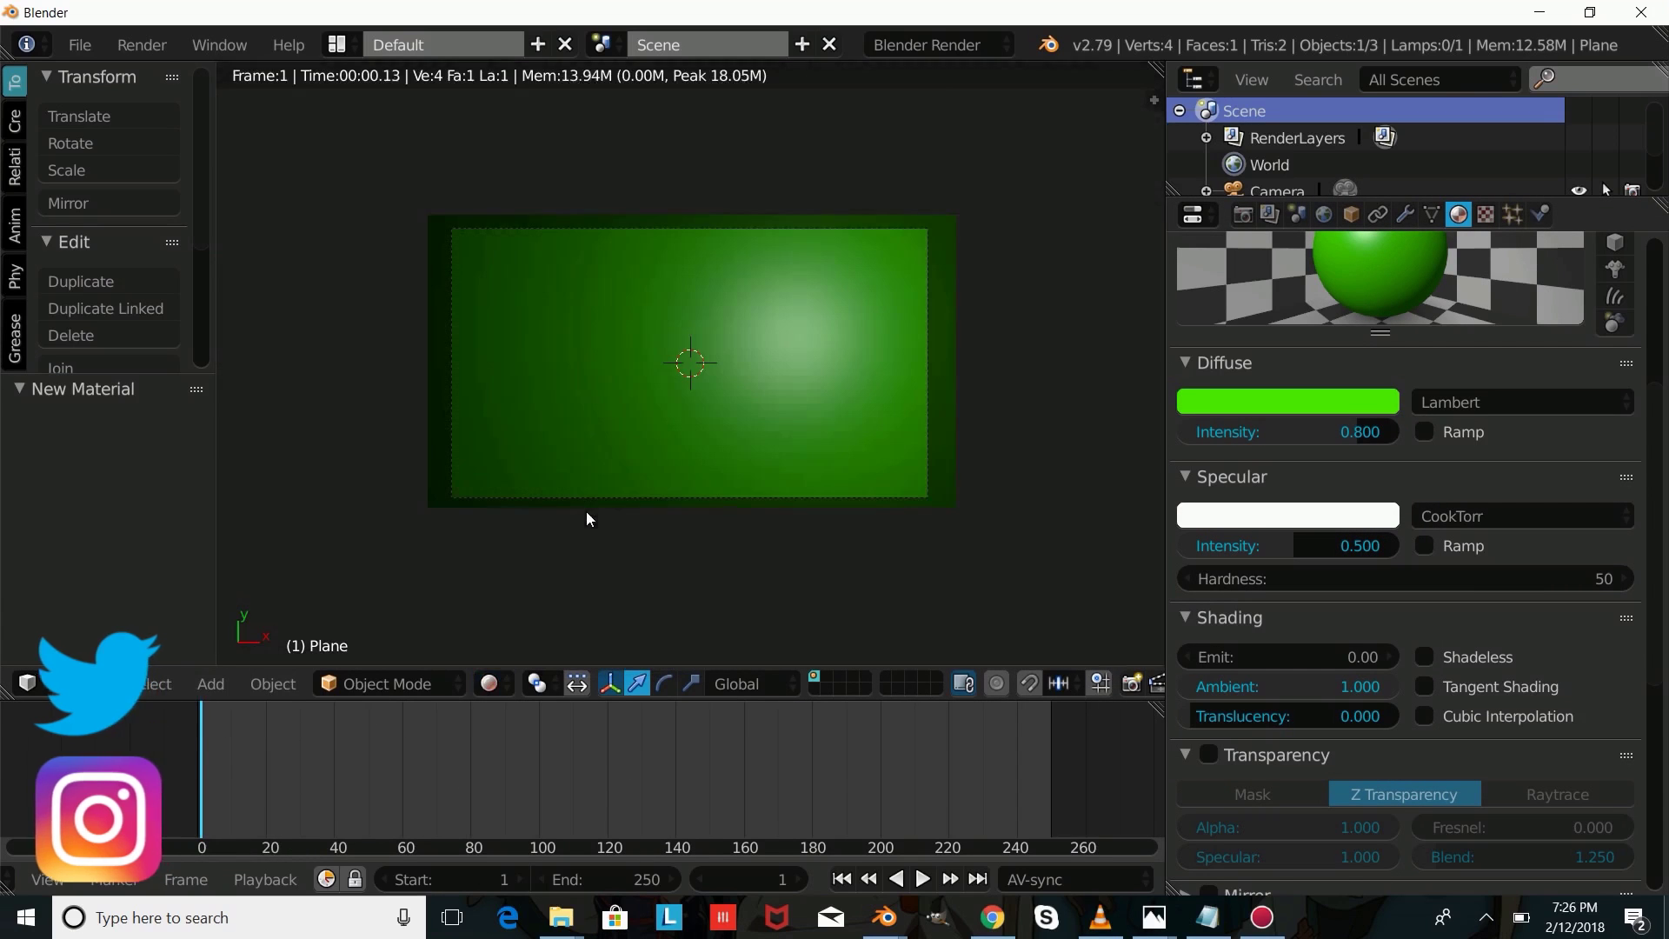
Step: Filter the Outliner for 'lamp', switch the lamp to Sun, and return to Solid shading
scroll(1511, 438, "up", 8)
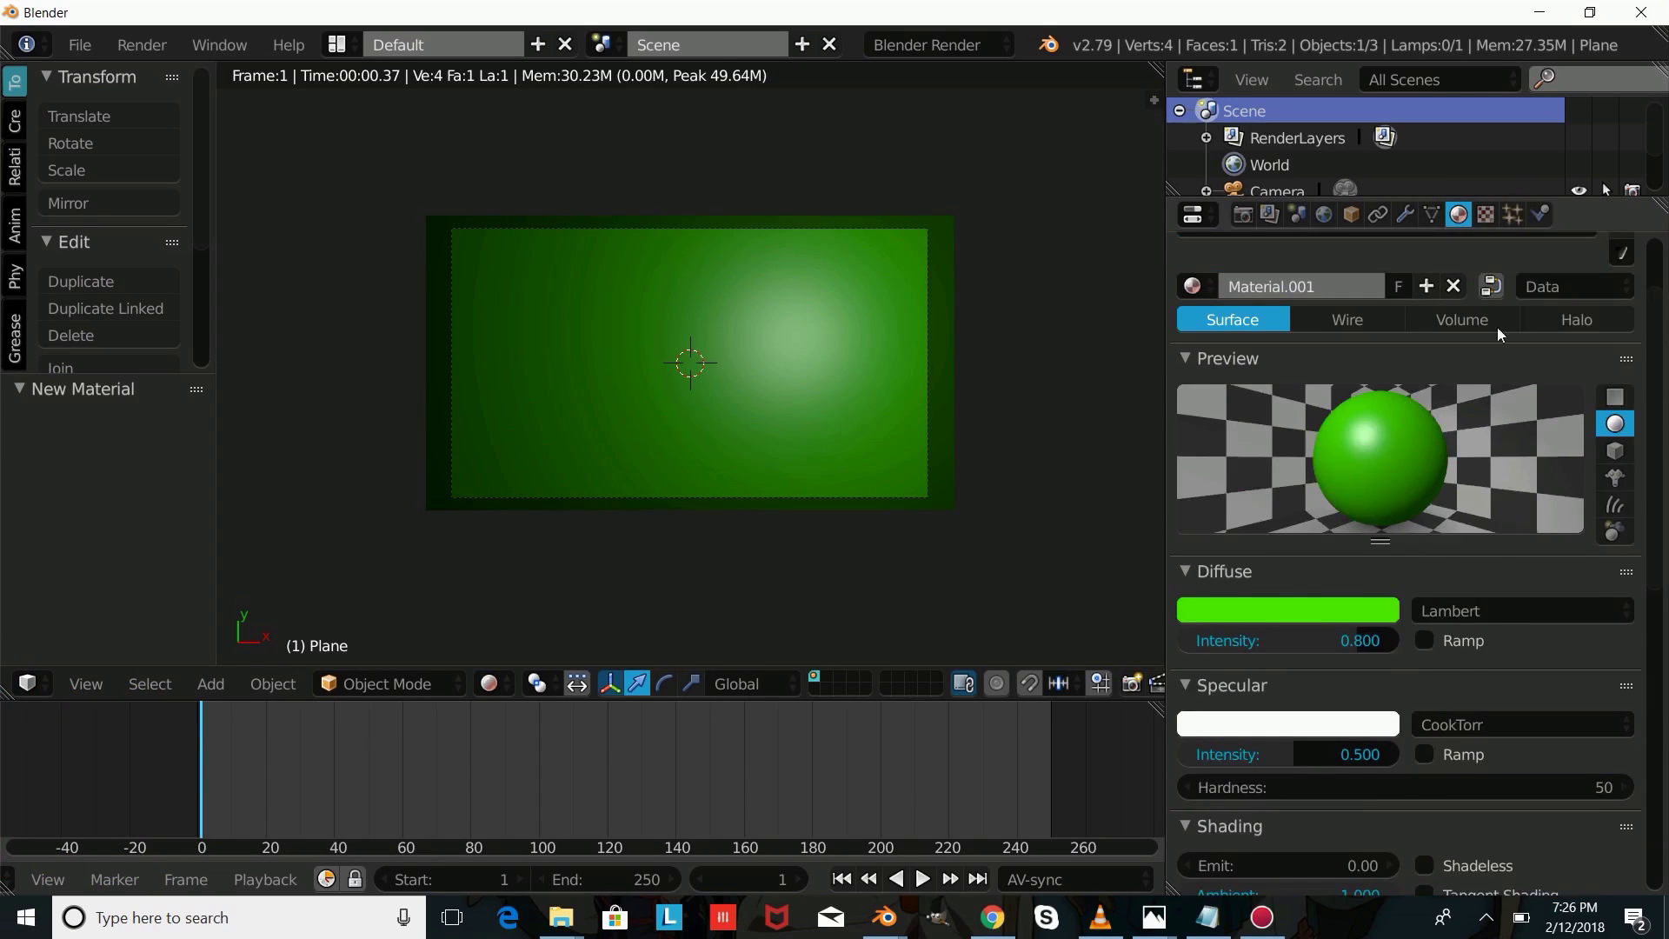
left_click(1564, 76)
type("lamp")
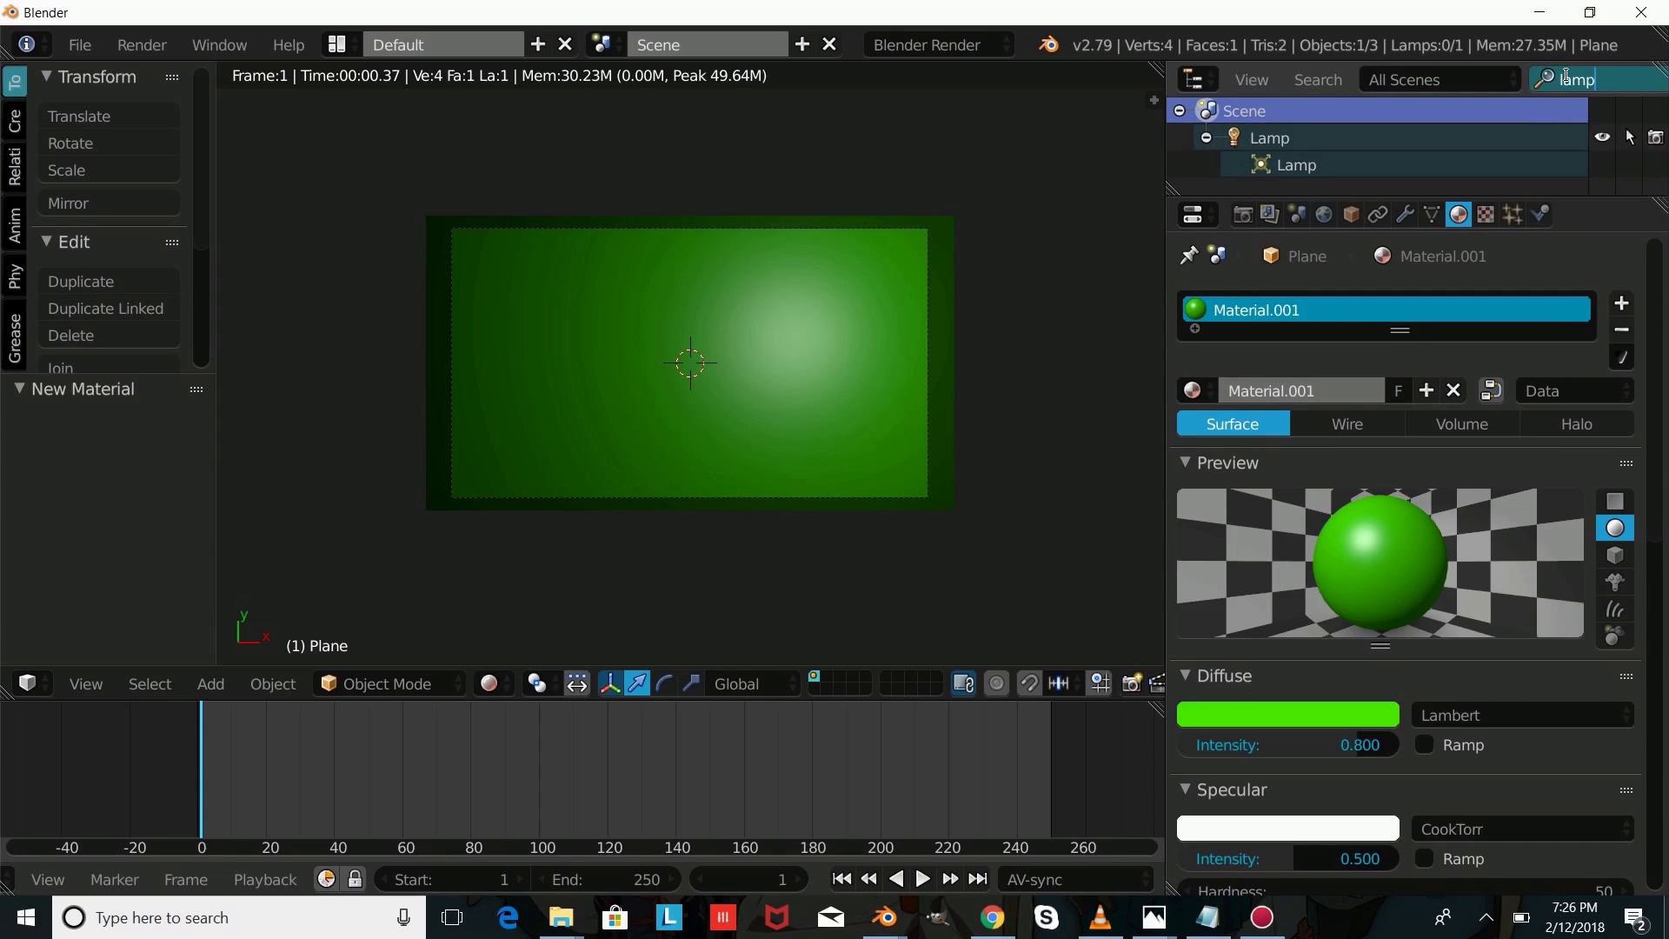
left_click_drag(1256, 139, 1163, 139)
left_click(1298, 172)
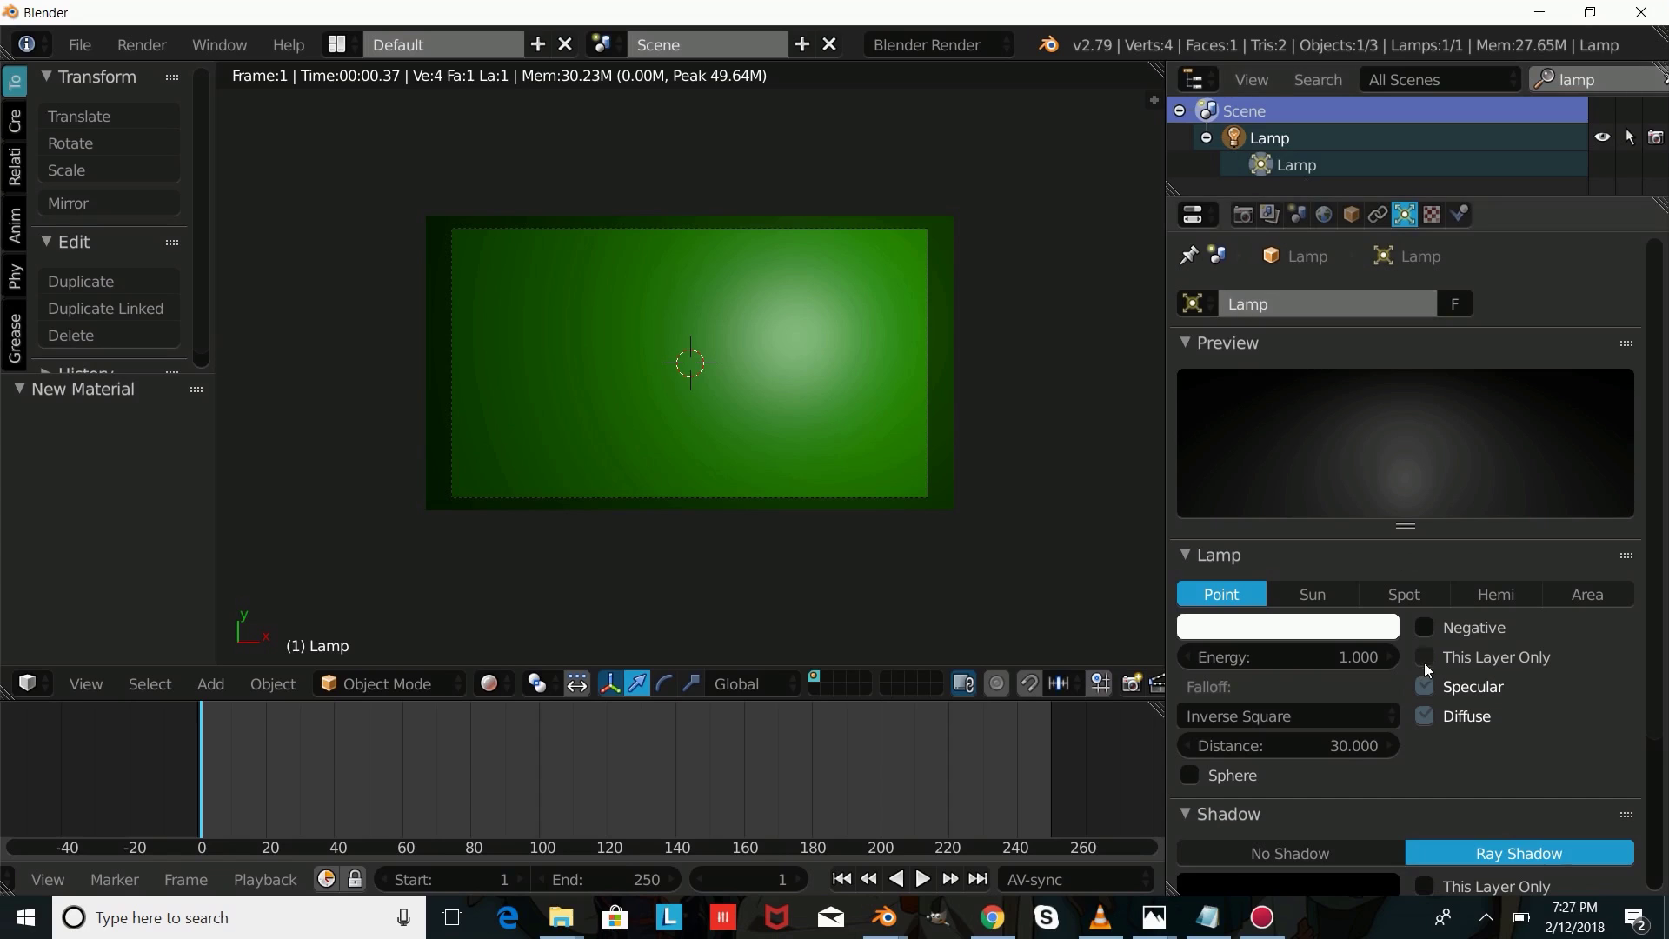
left_click(1308, 599)
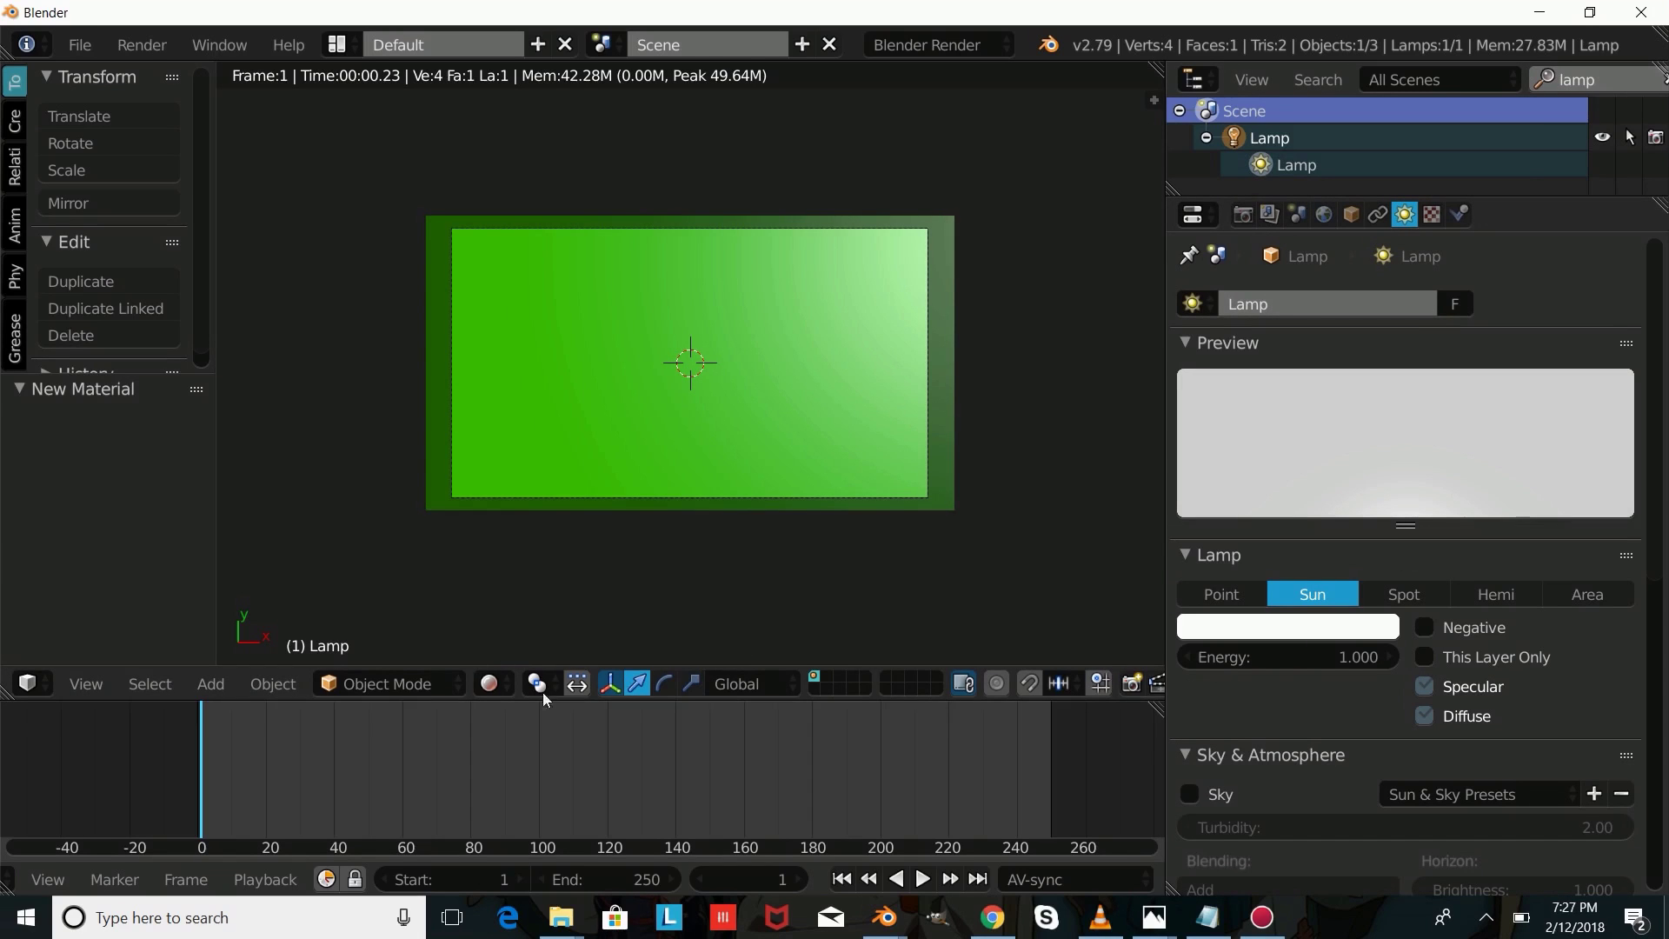
left_click(490, 685)
left_click(544, 590)
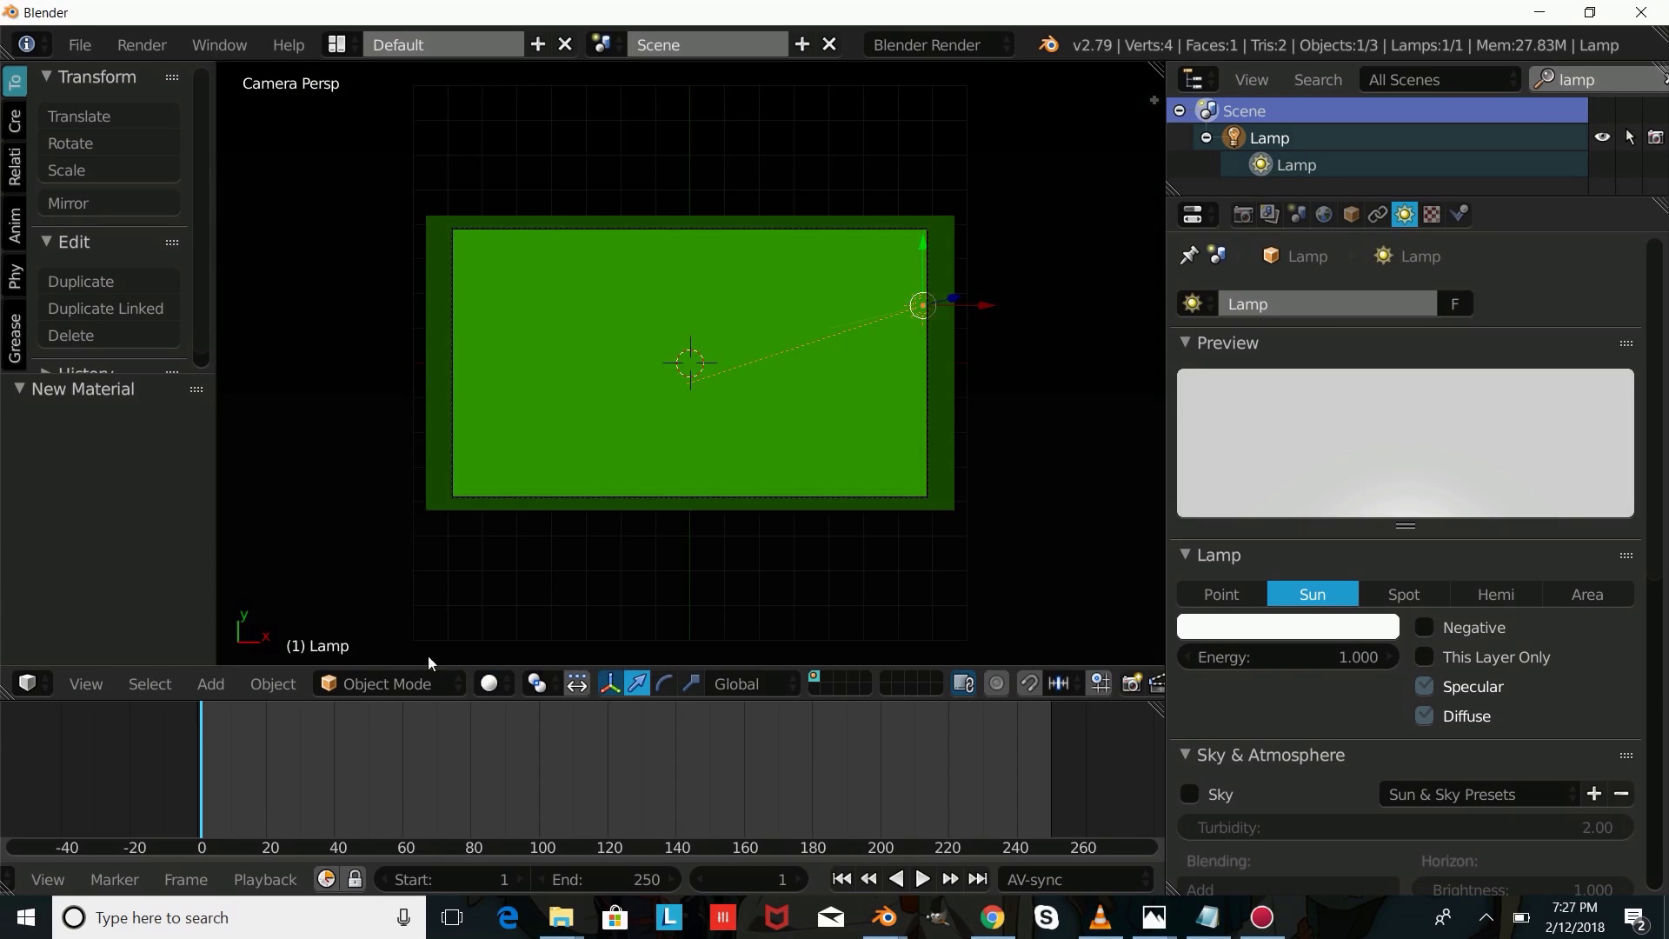
left_click(214, 686)
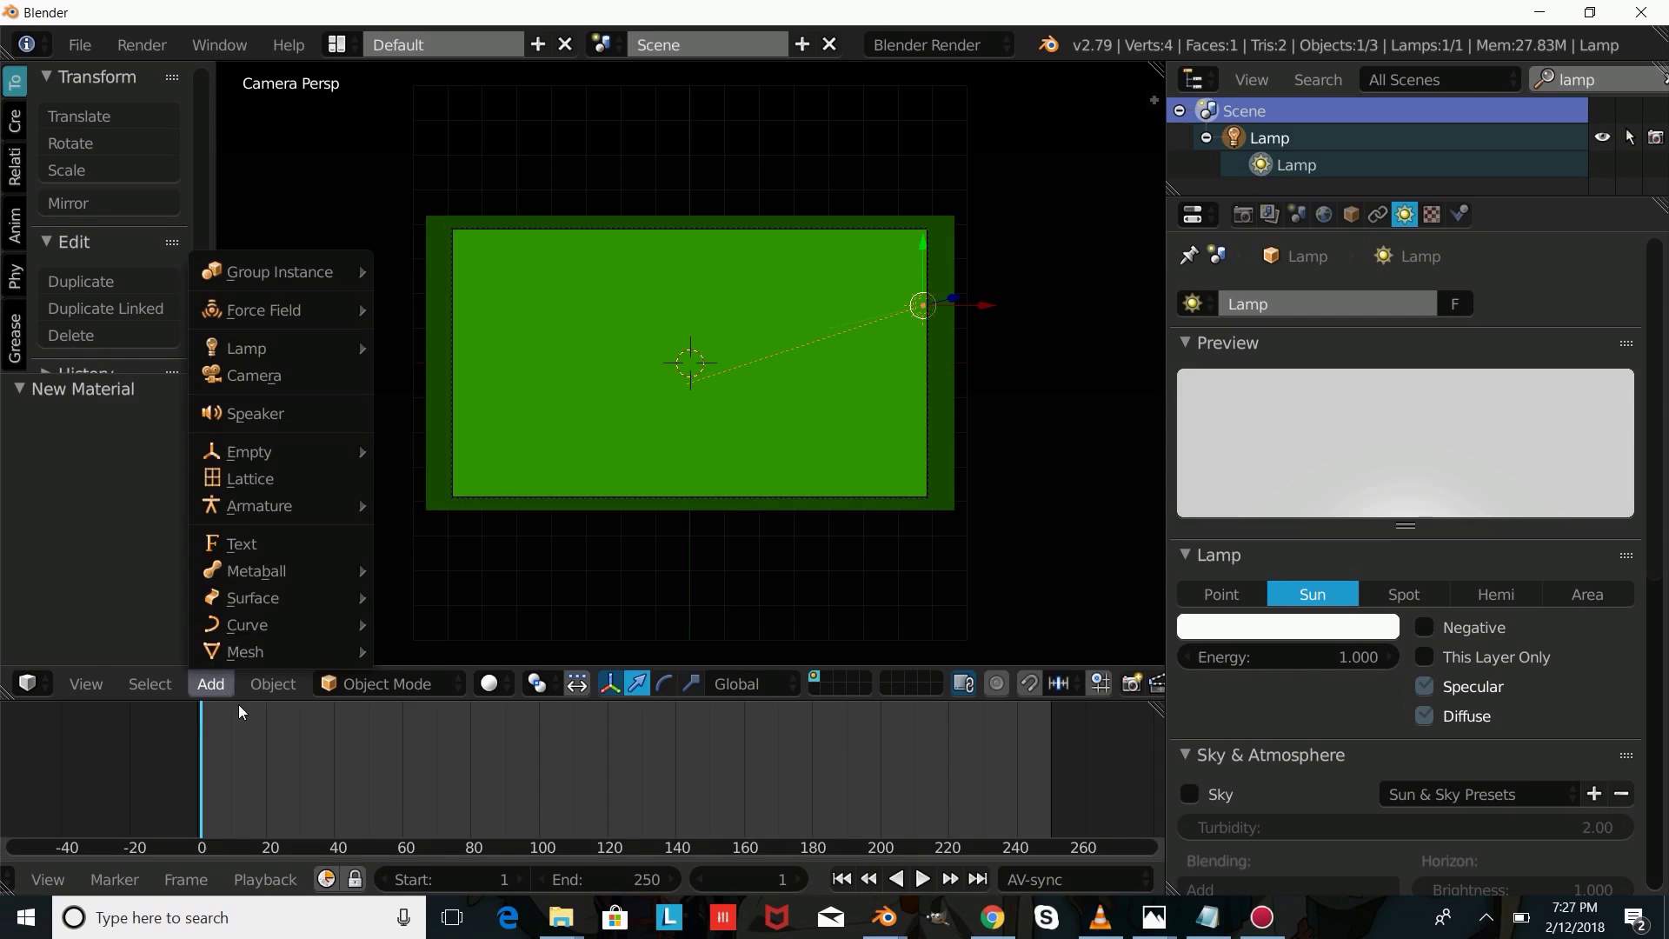
Step: Add a Bezier circle, set its Shape to 2D, and convert it to a mesh
left_click(212, 684)
mouse_move(262, 626)
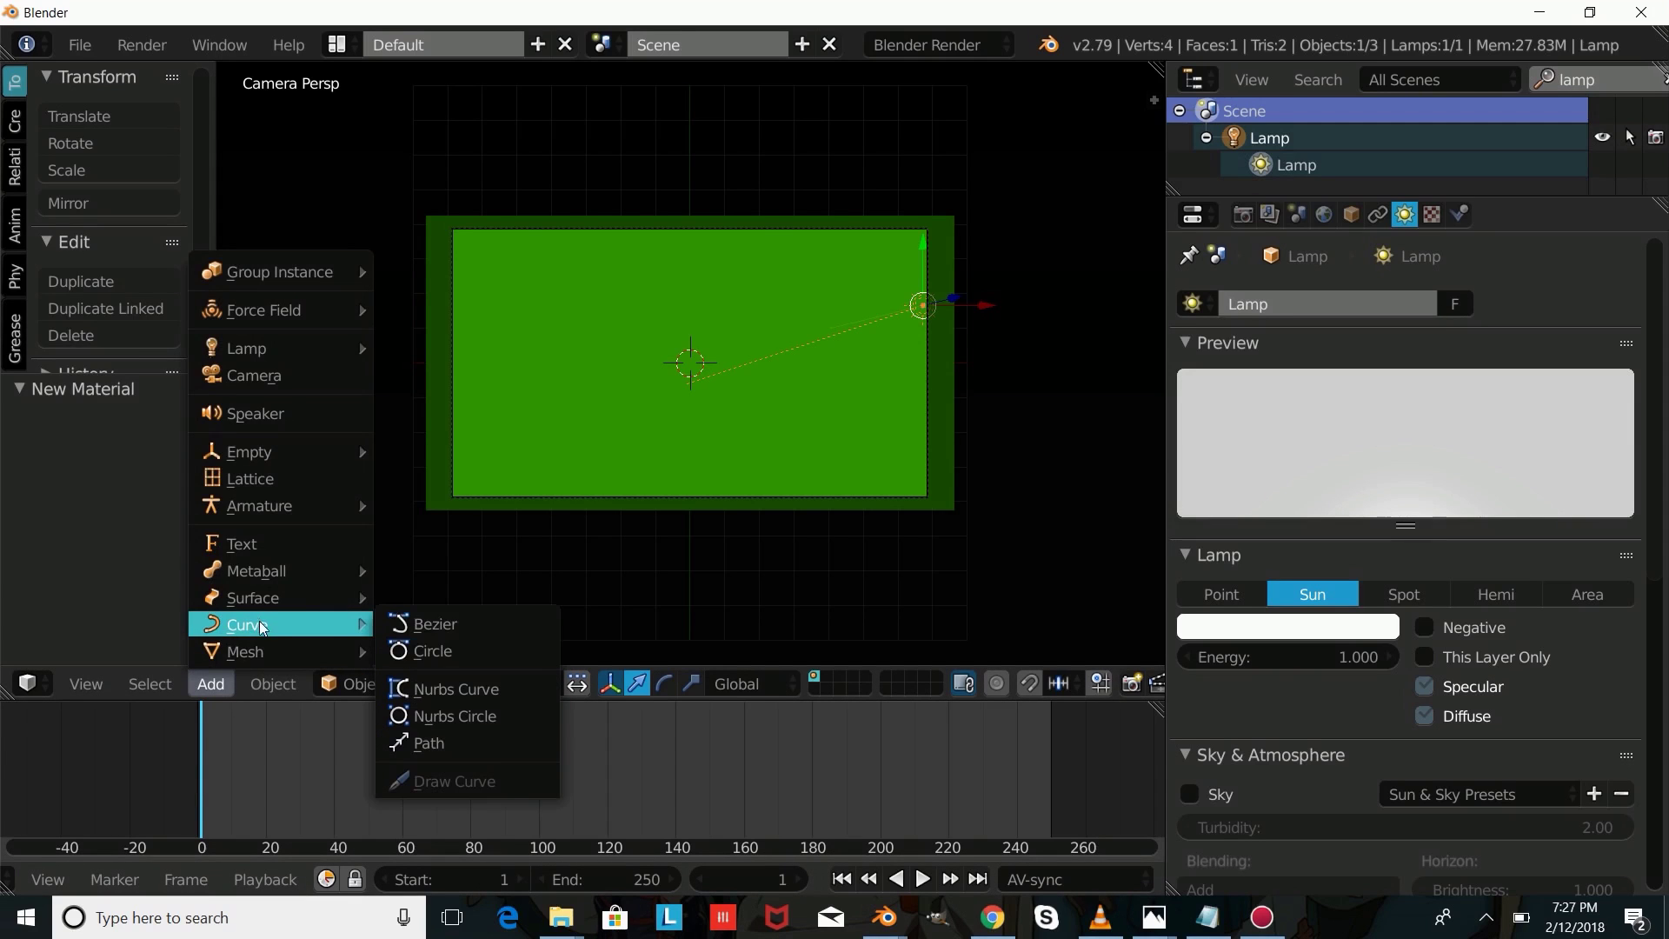
left_click(424, 648)
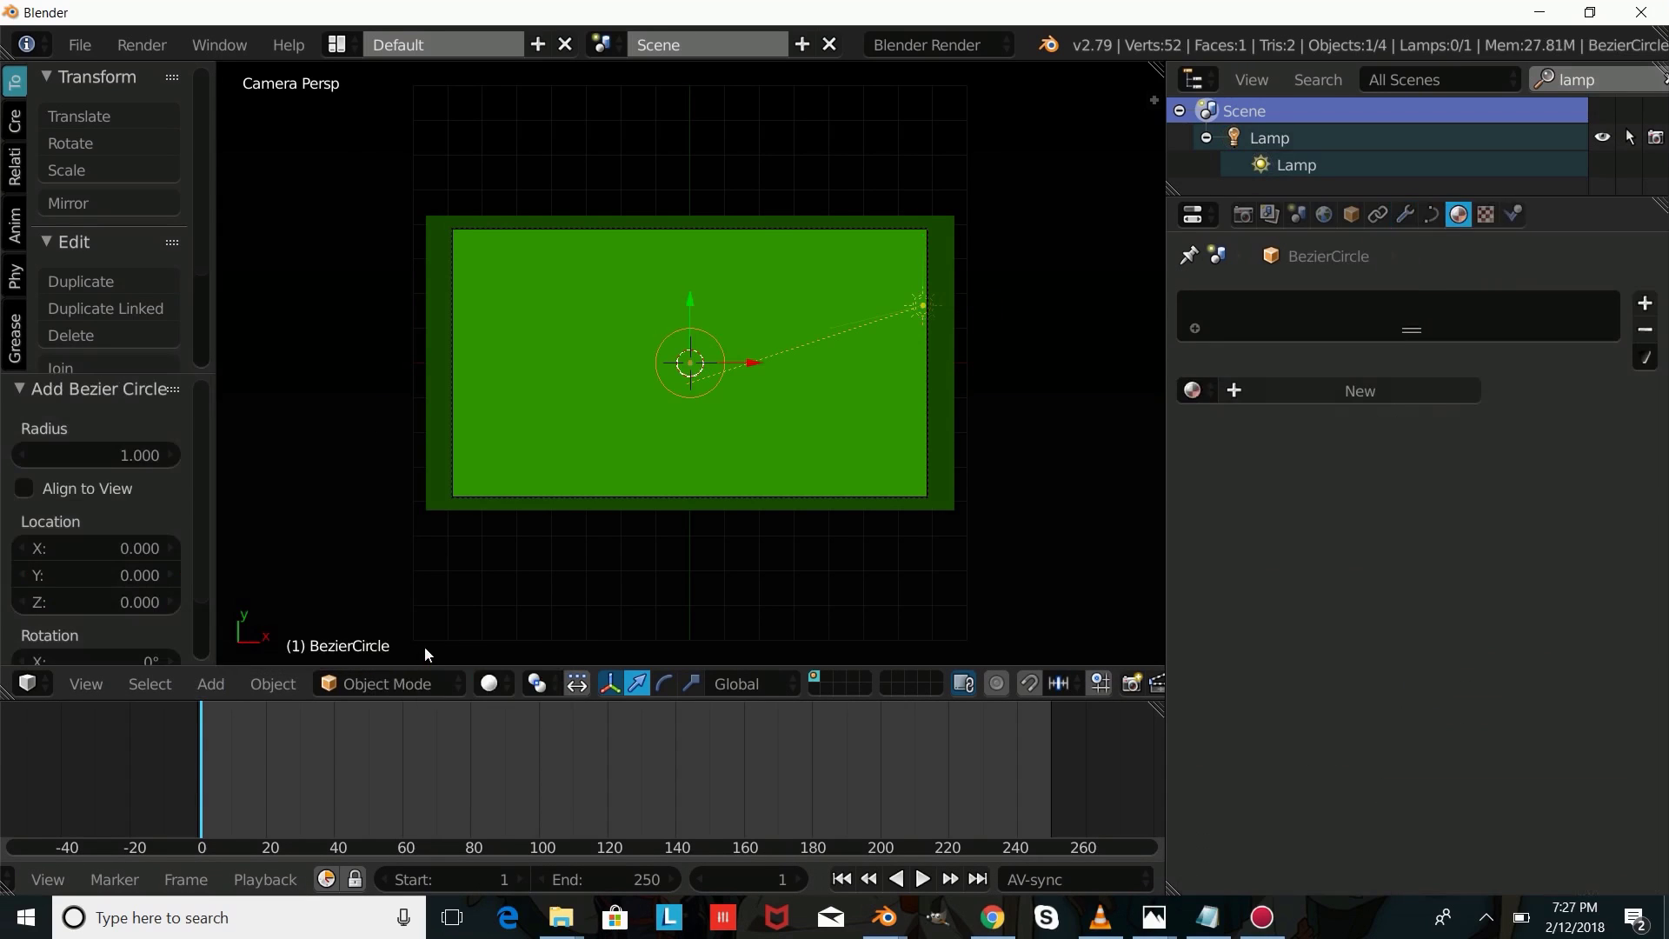
left_click(1433, 214)
left_click(1308, 380)
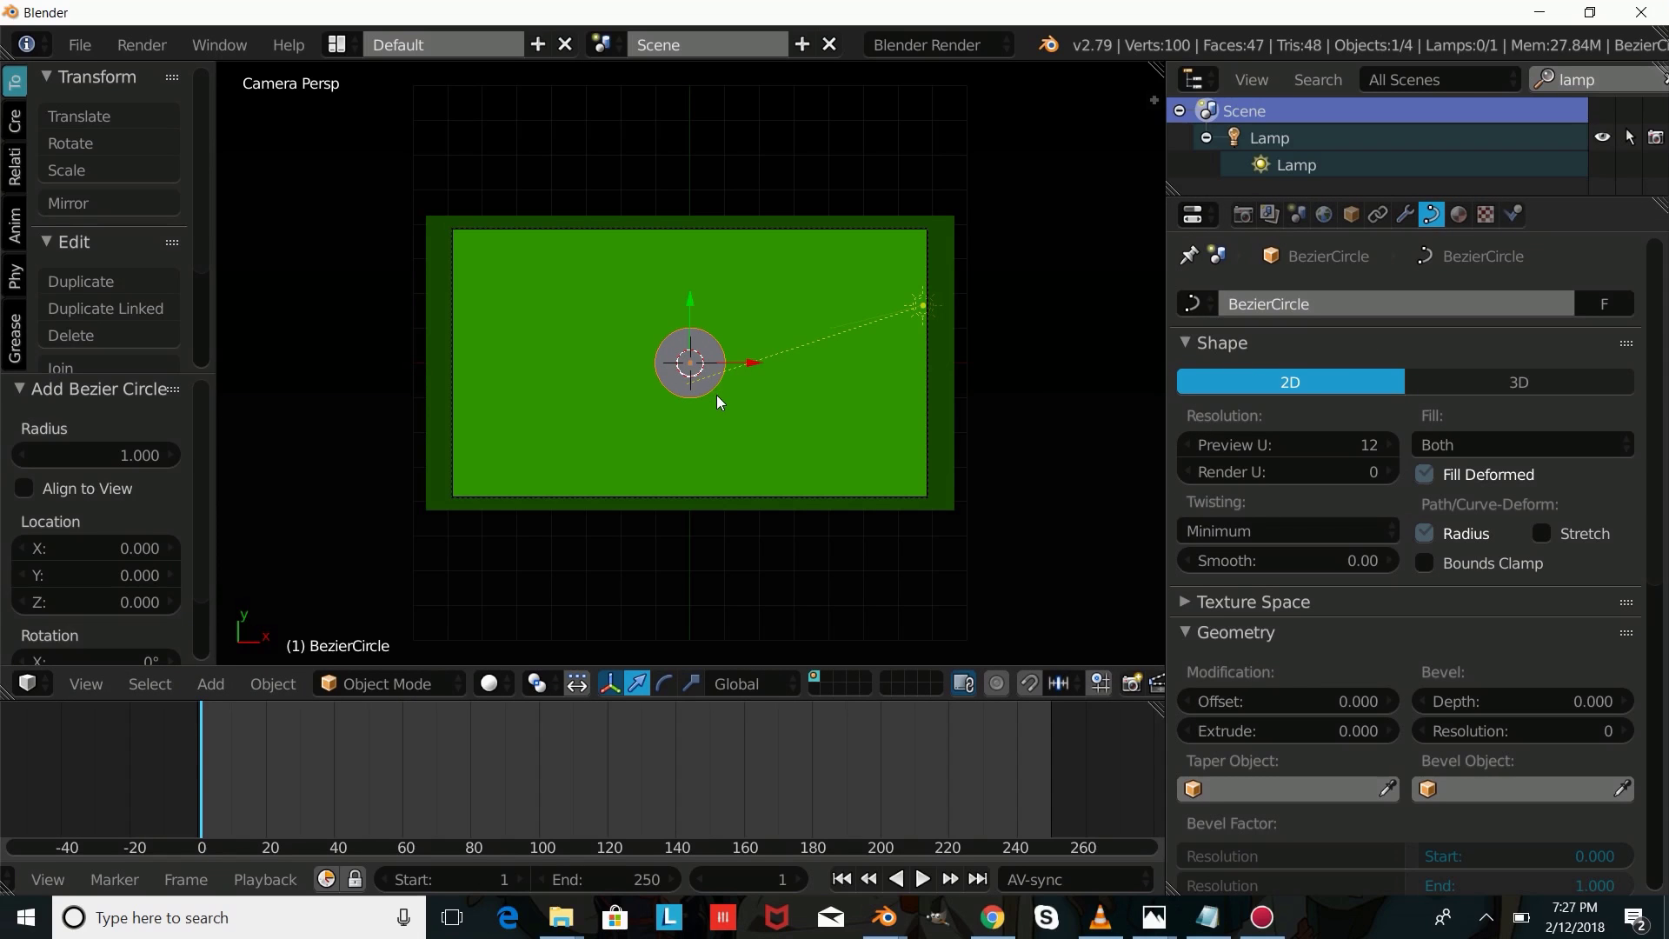
key("alt+c")
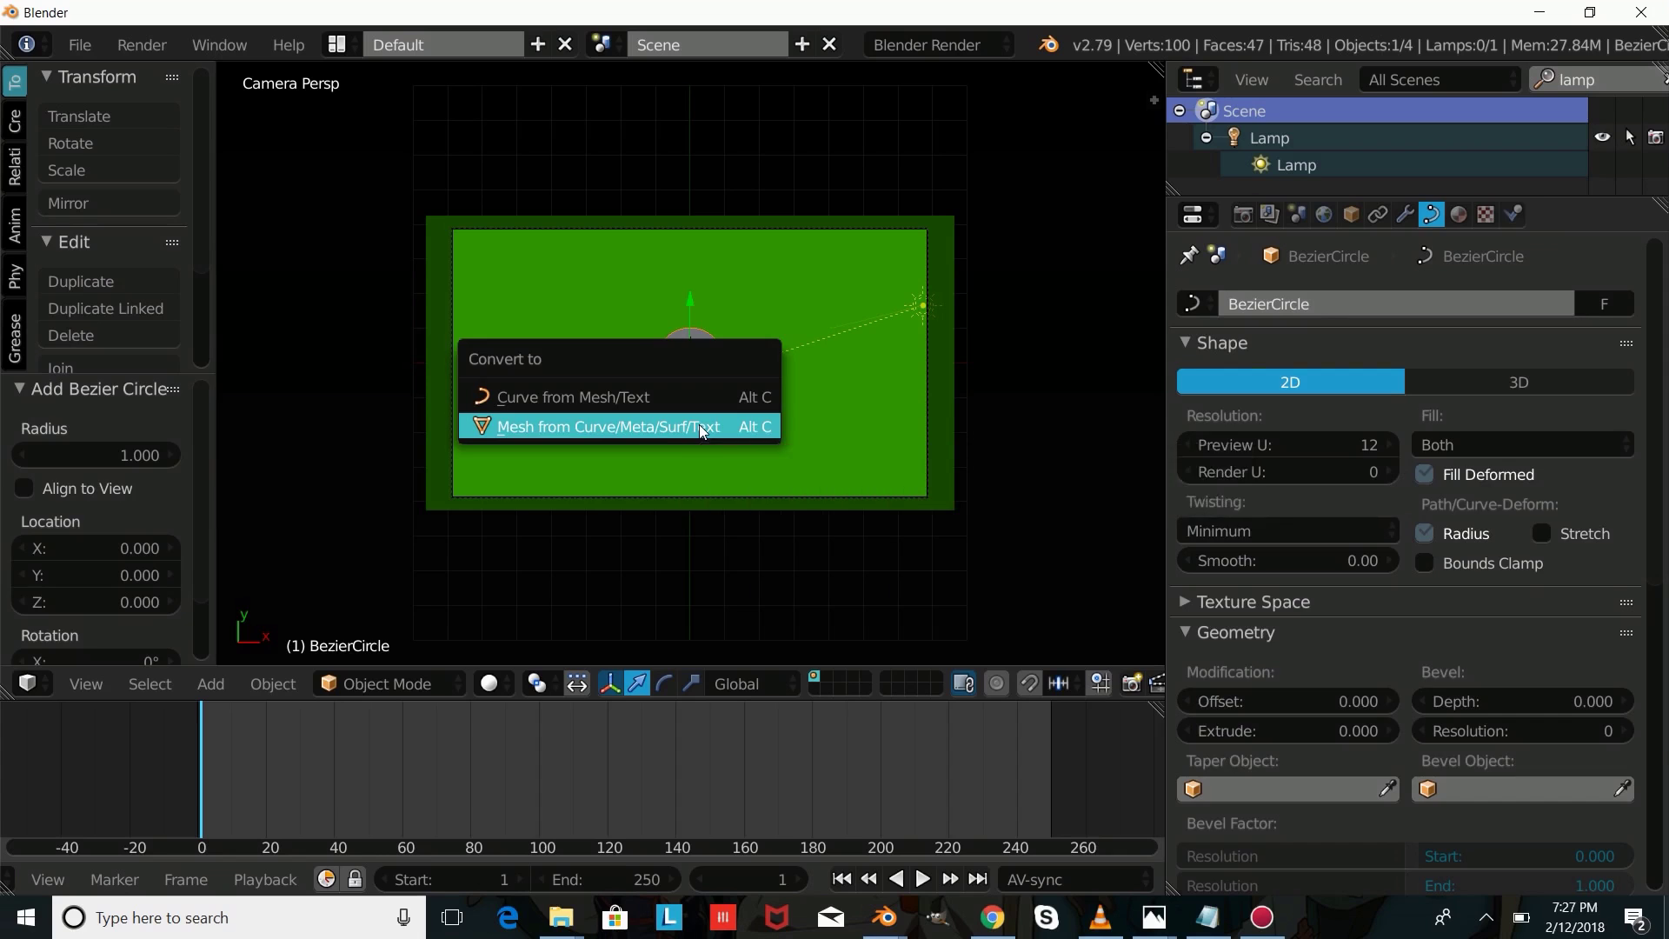
left_click(703, 427)
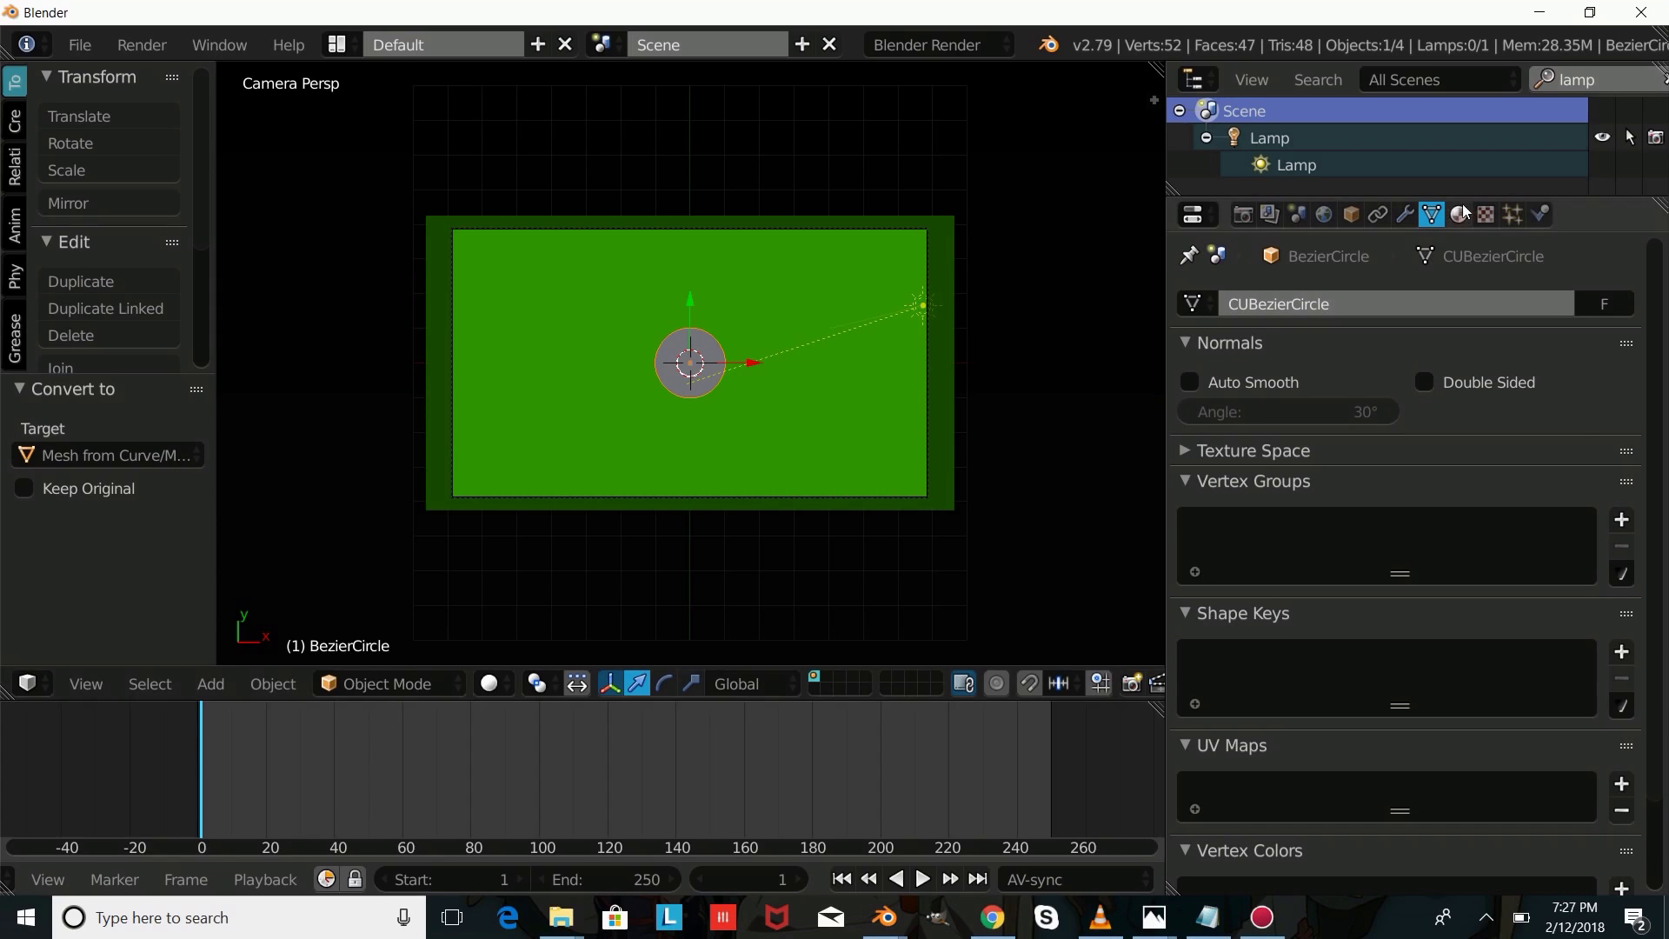
Step: Add a new particle system to the disc and scrub the timeline to preview it
left_click(1511, 214)
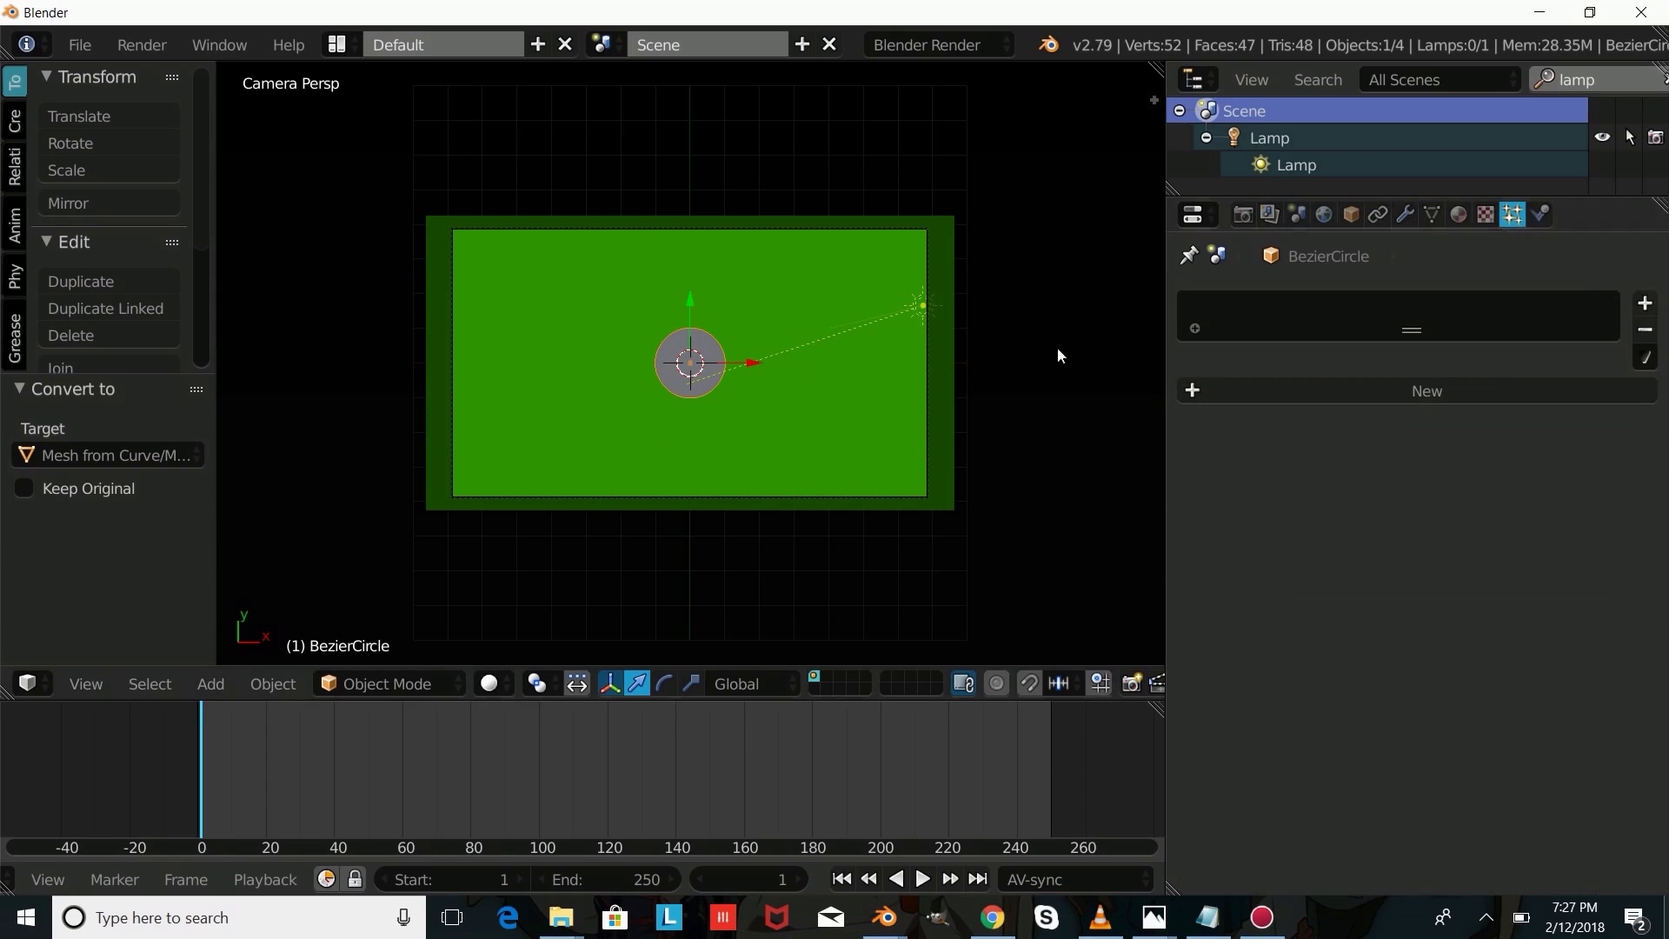
left_click(1350, 392)
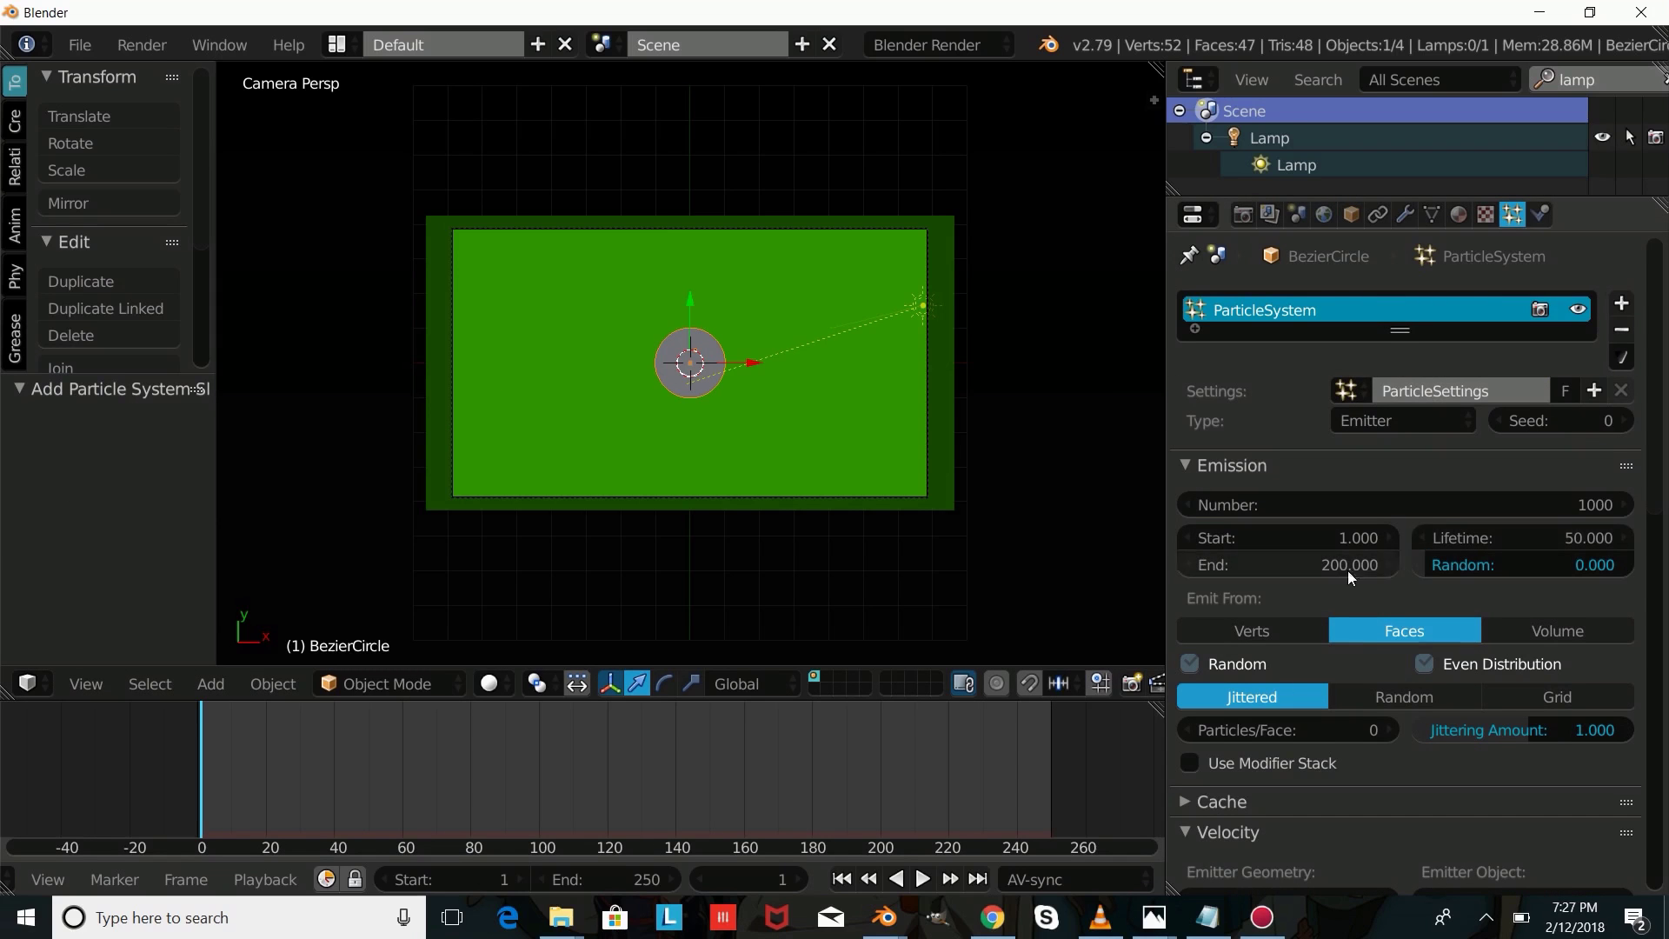
scroll(1396, 666, "down", 14)
scroll(1396, 666, "down", 9)
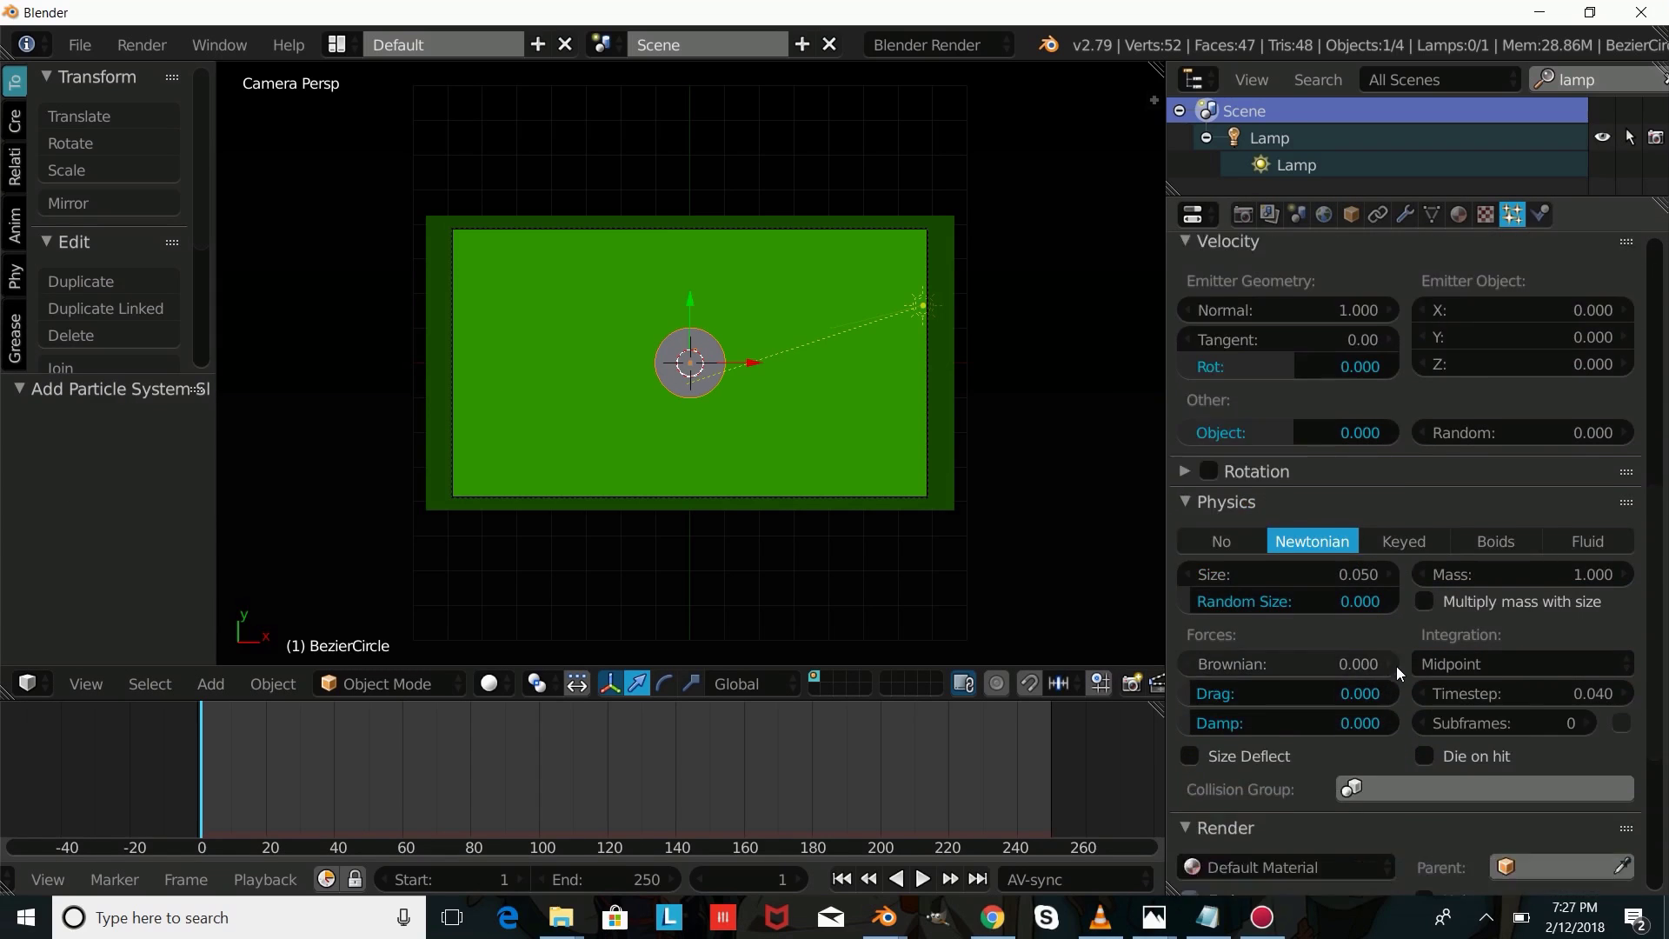
left_click_drag(607, 760, 515, 765)
scroll(734, 580, "up", 2)
scroll(734, 588, "up", 2)
left_click_drag(412, 745, 725, 749)
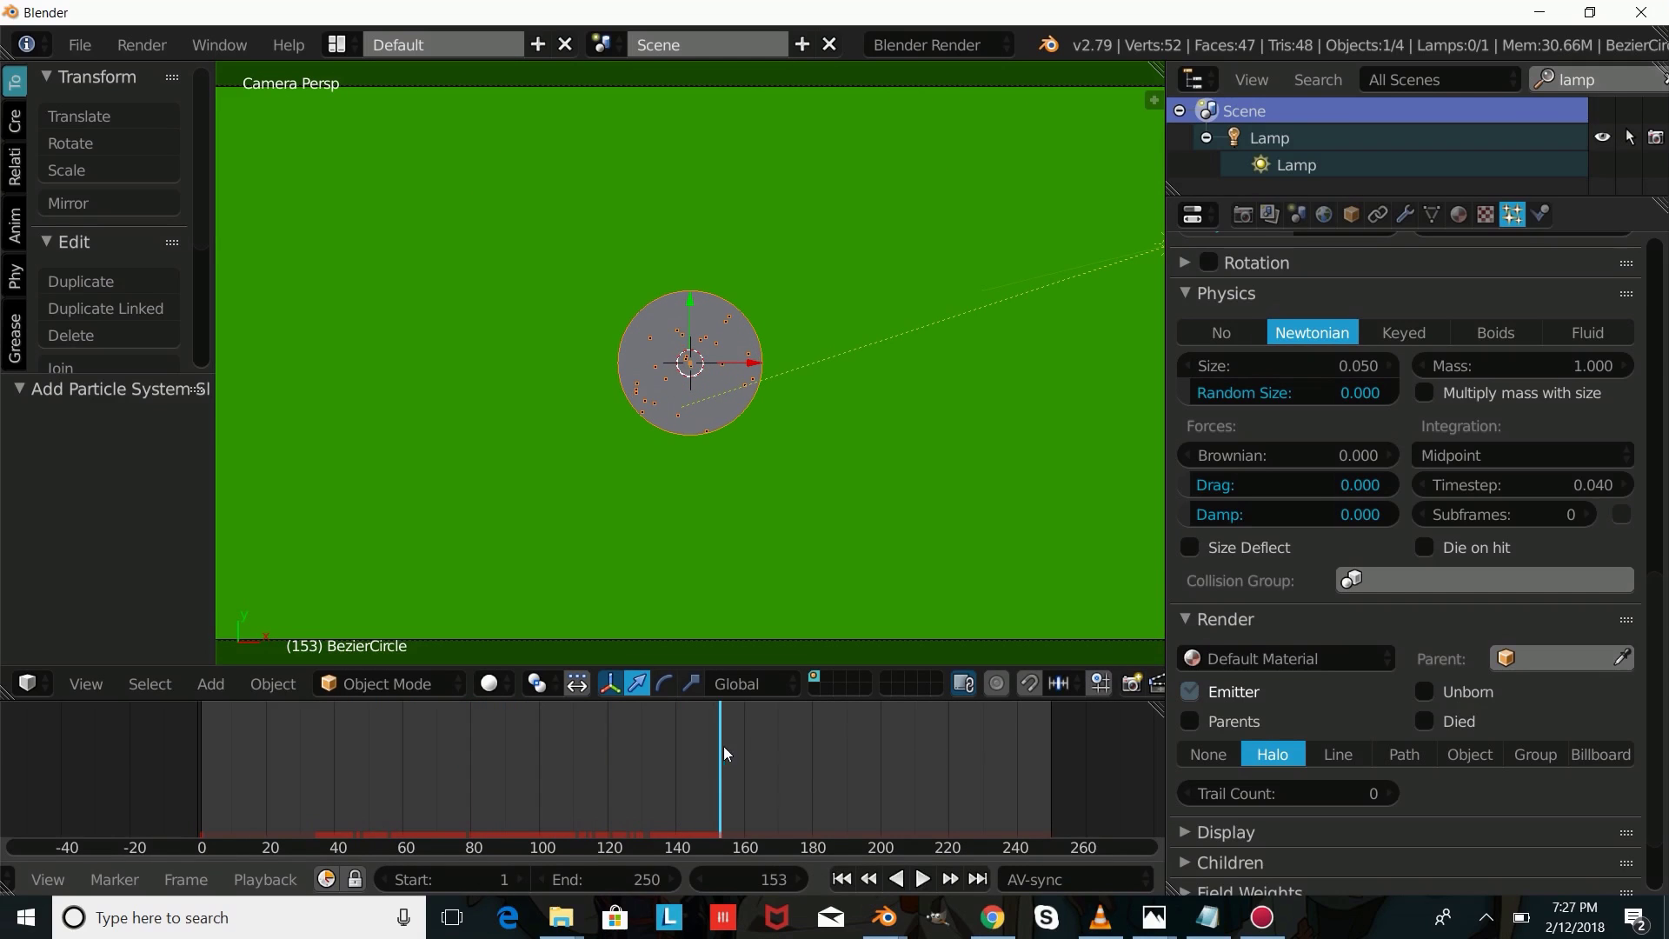
scroll(1450, 612, "up", 5)
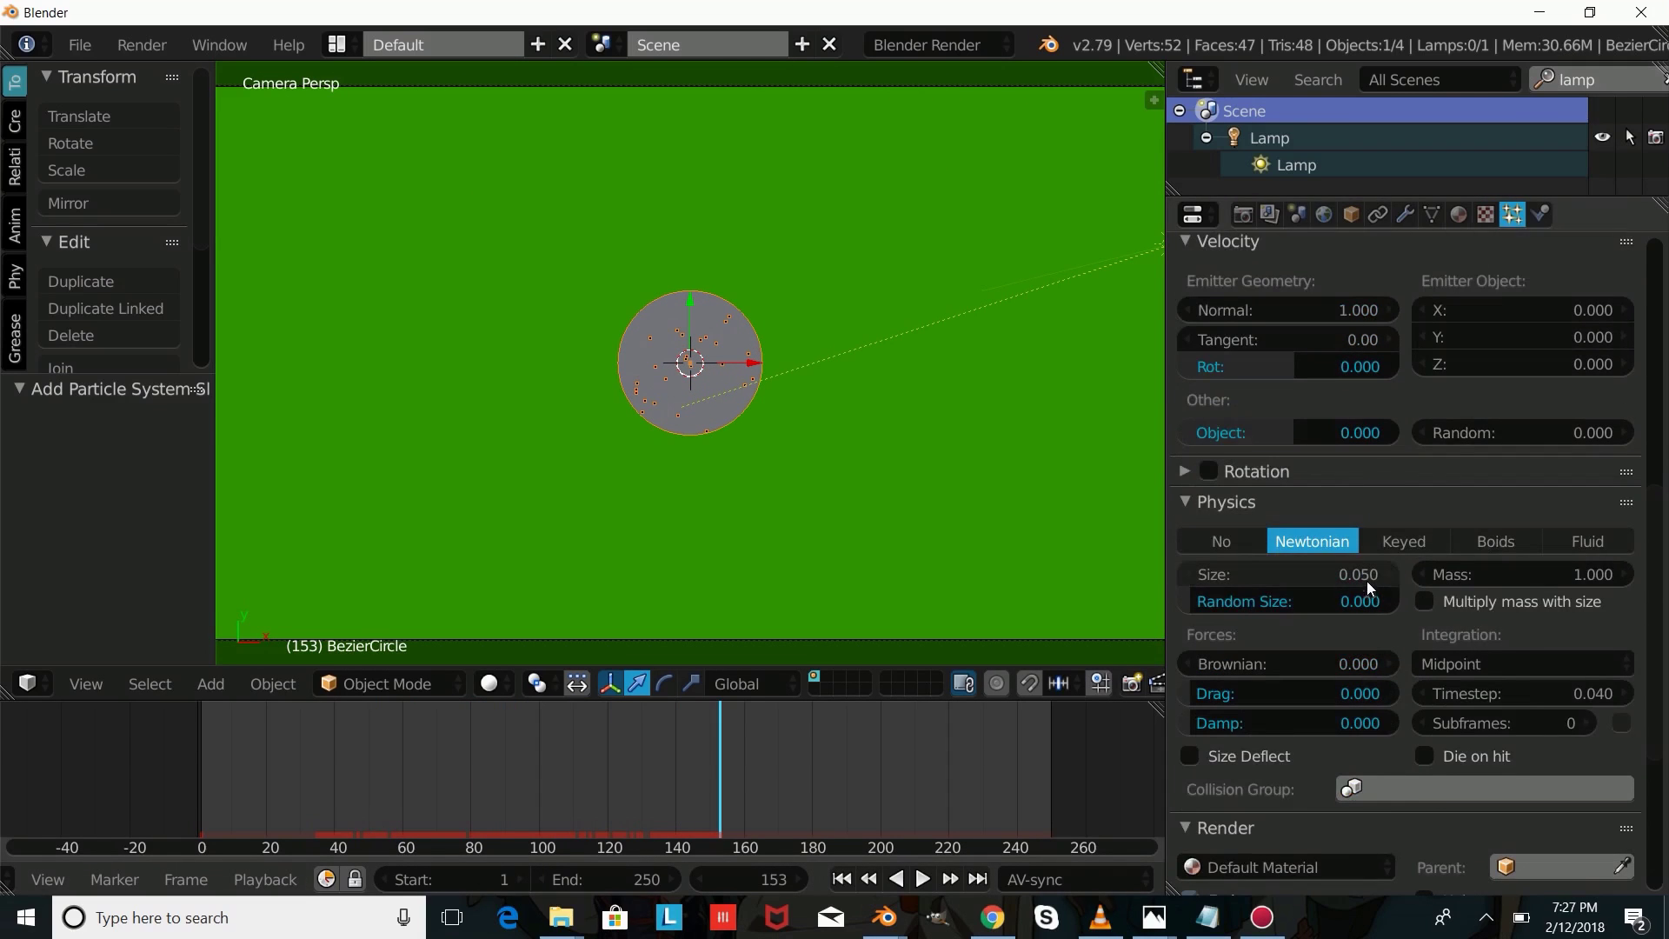
left_click_drag(450, 826, 713, 769)
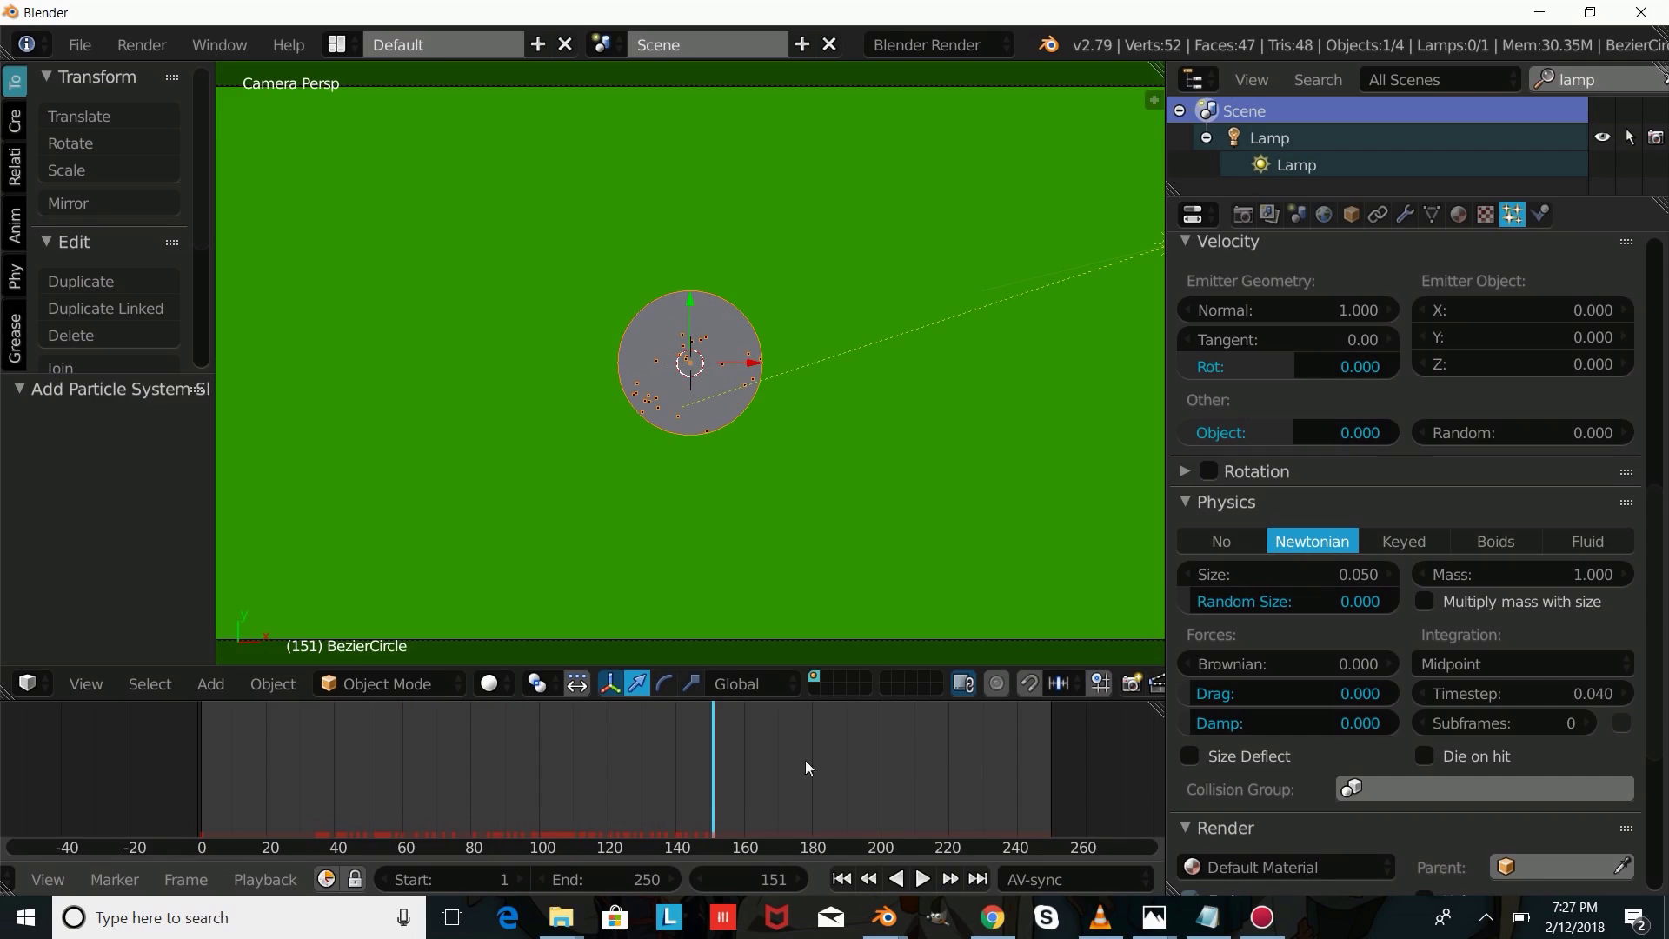
Step: Set the particles' Gravity field weight to 0 and scrub to preview them
scroll(1304, 696, "down", 8)
scroll(1319, 717, "down", 1)
left_click(1261, 792)
left_click(1264, 793)
left_click(1264, 793)
scroll(1309, 827, "down", 5)
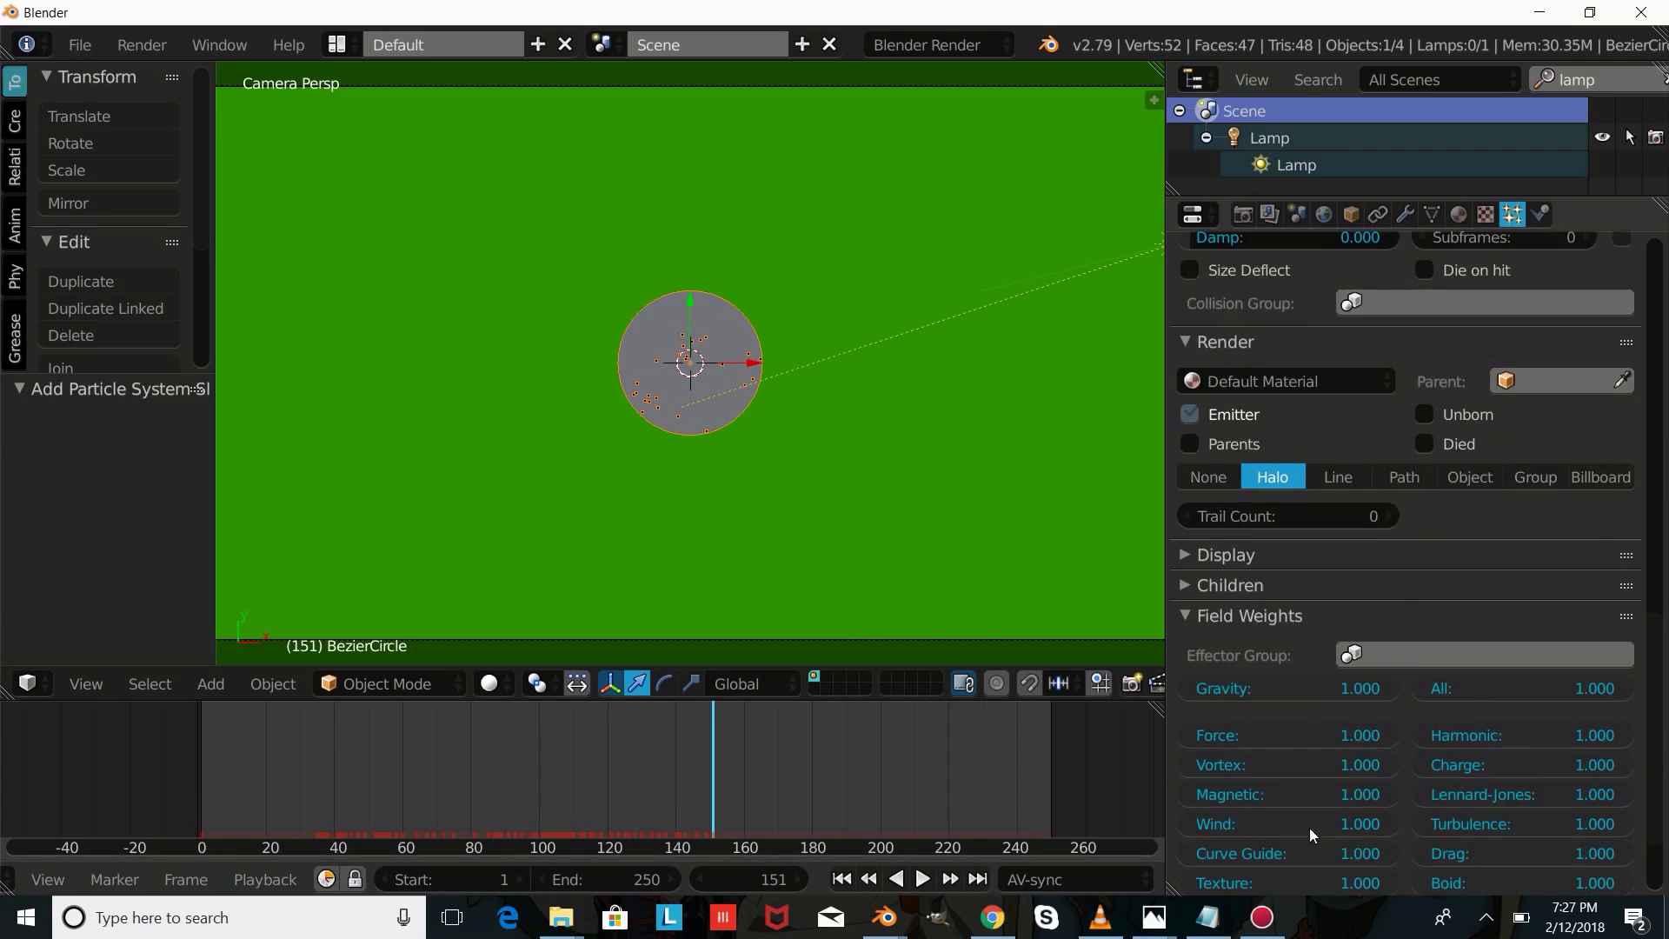
left_click_drag(1287, 688, 1217, 688)
left_click_drag(372, 737, 1019, 765)
Step: Add a Force field at the scene centre, preview the burst, and reselect the BezierCircle
left_click(279, 758)
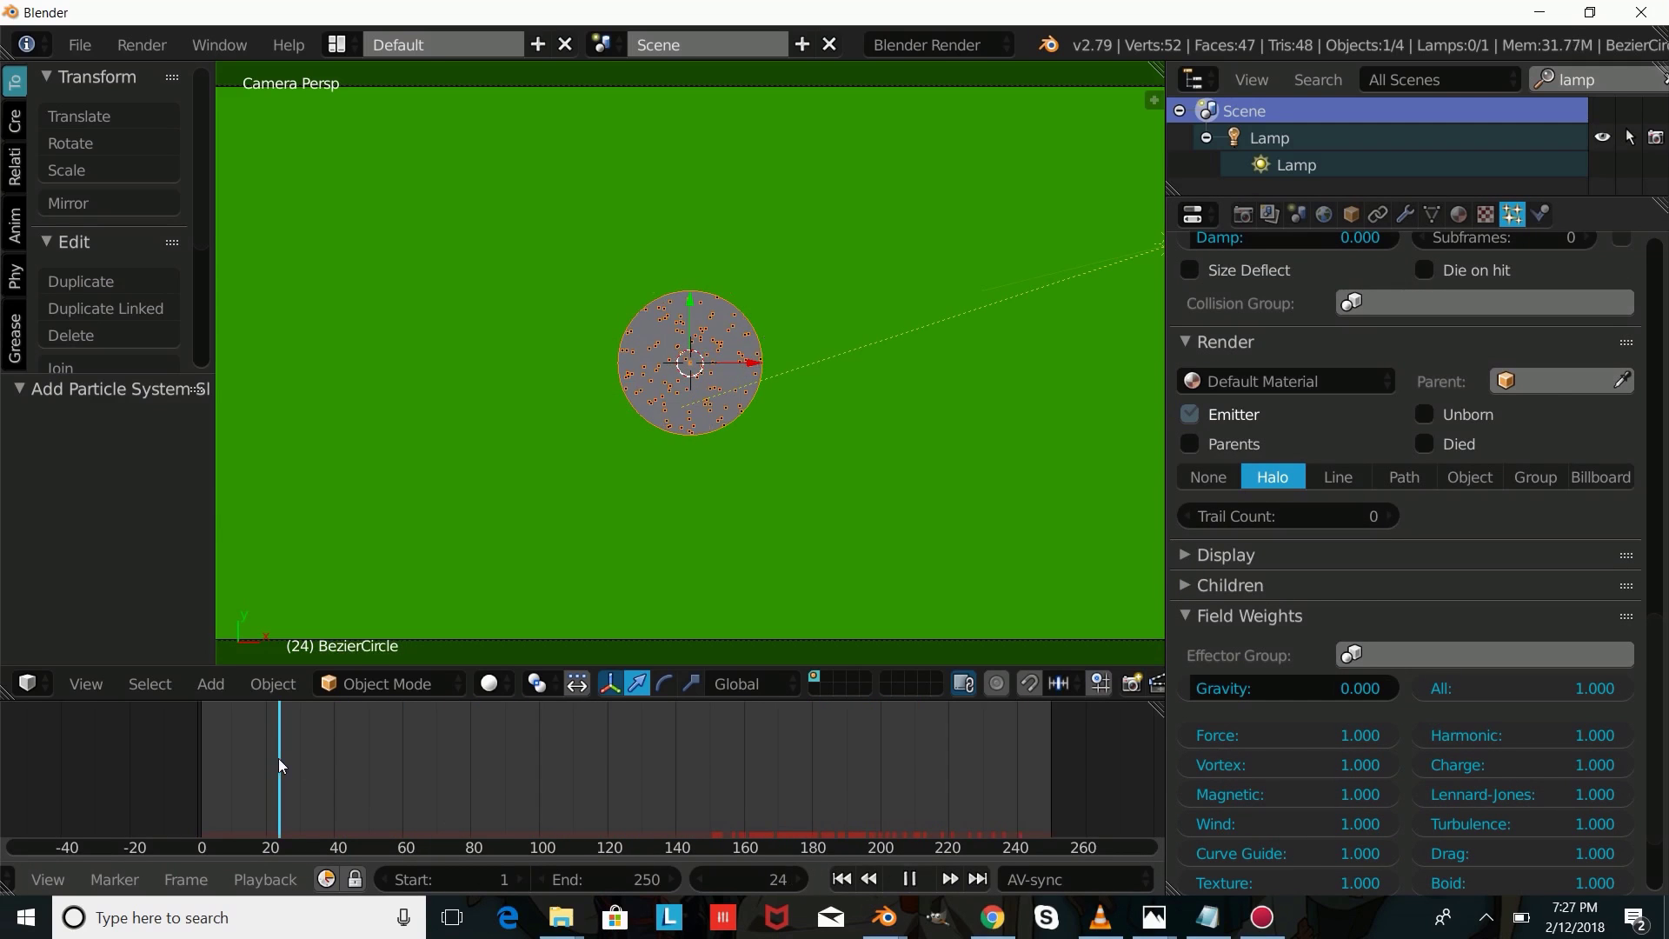
left_click(214, 685)
mouse_move(280, 305)
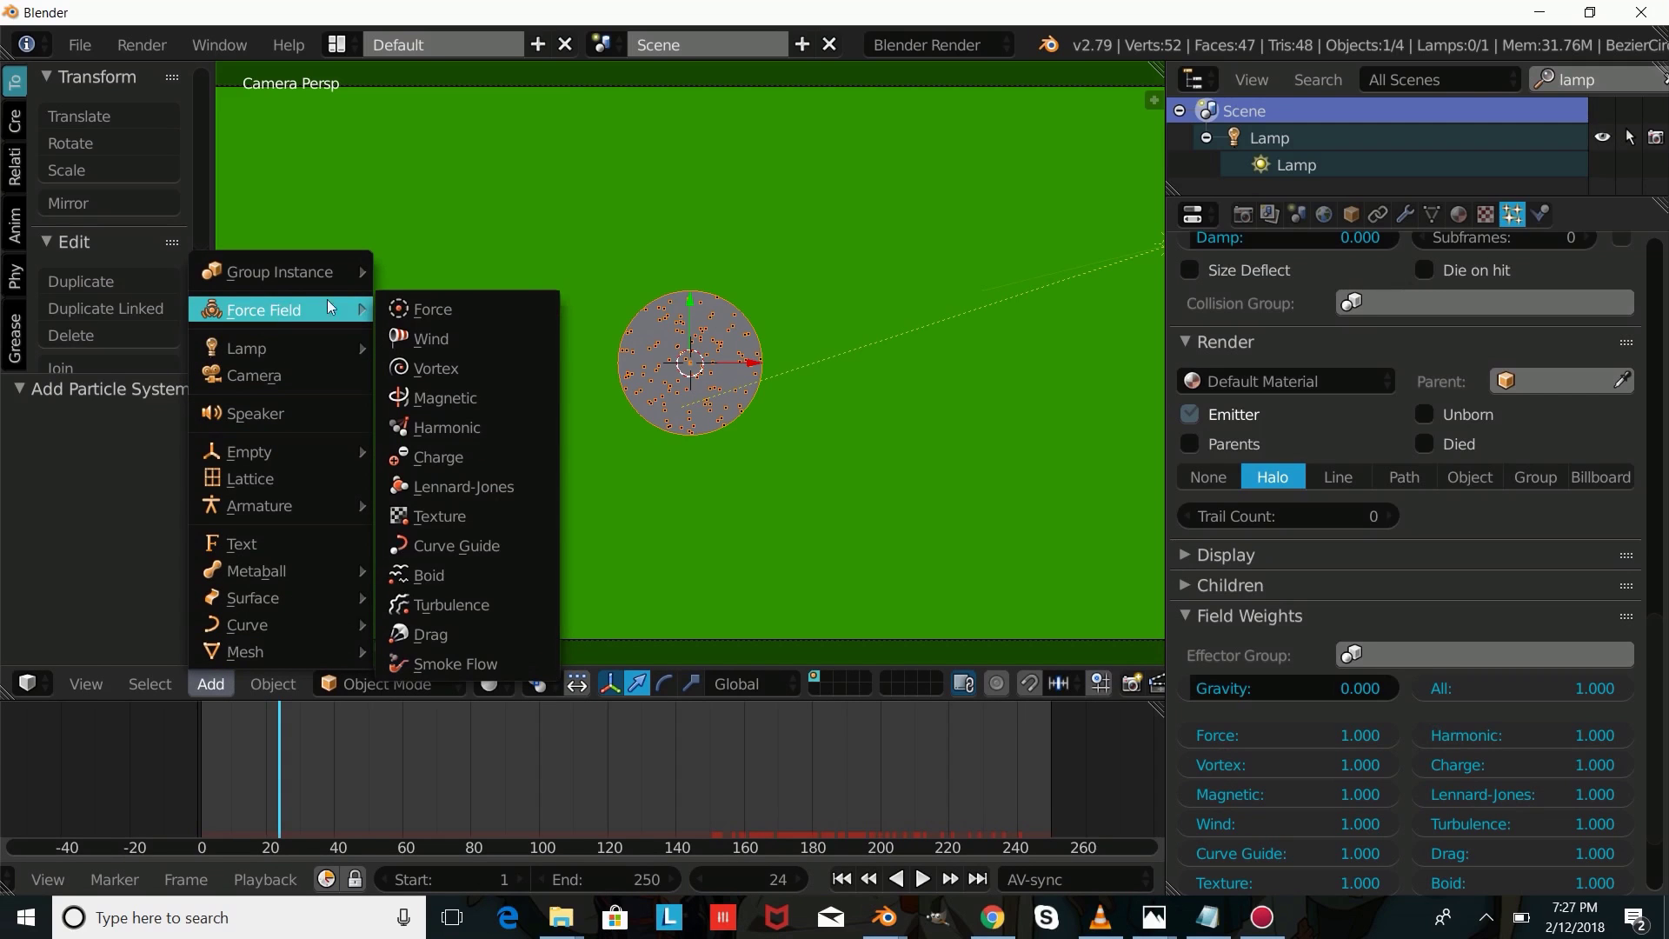
left_click(448, 302)
key("alt+a")
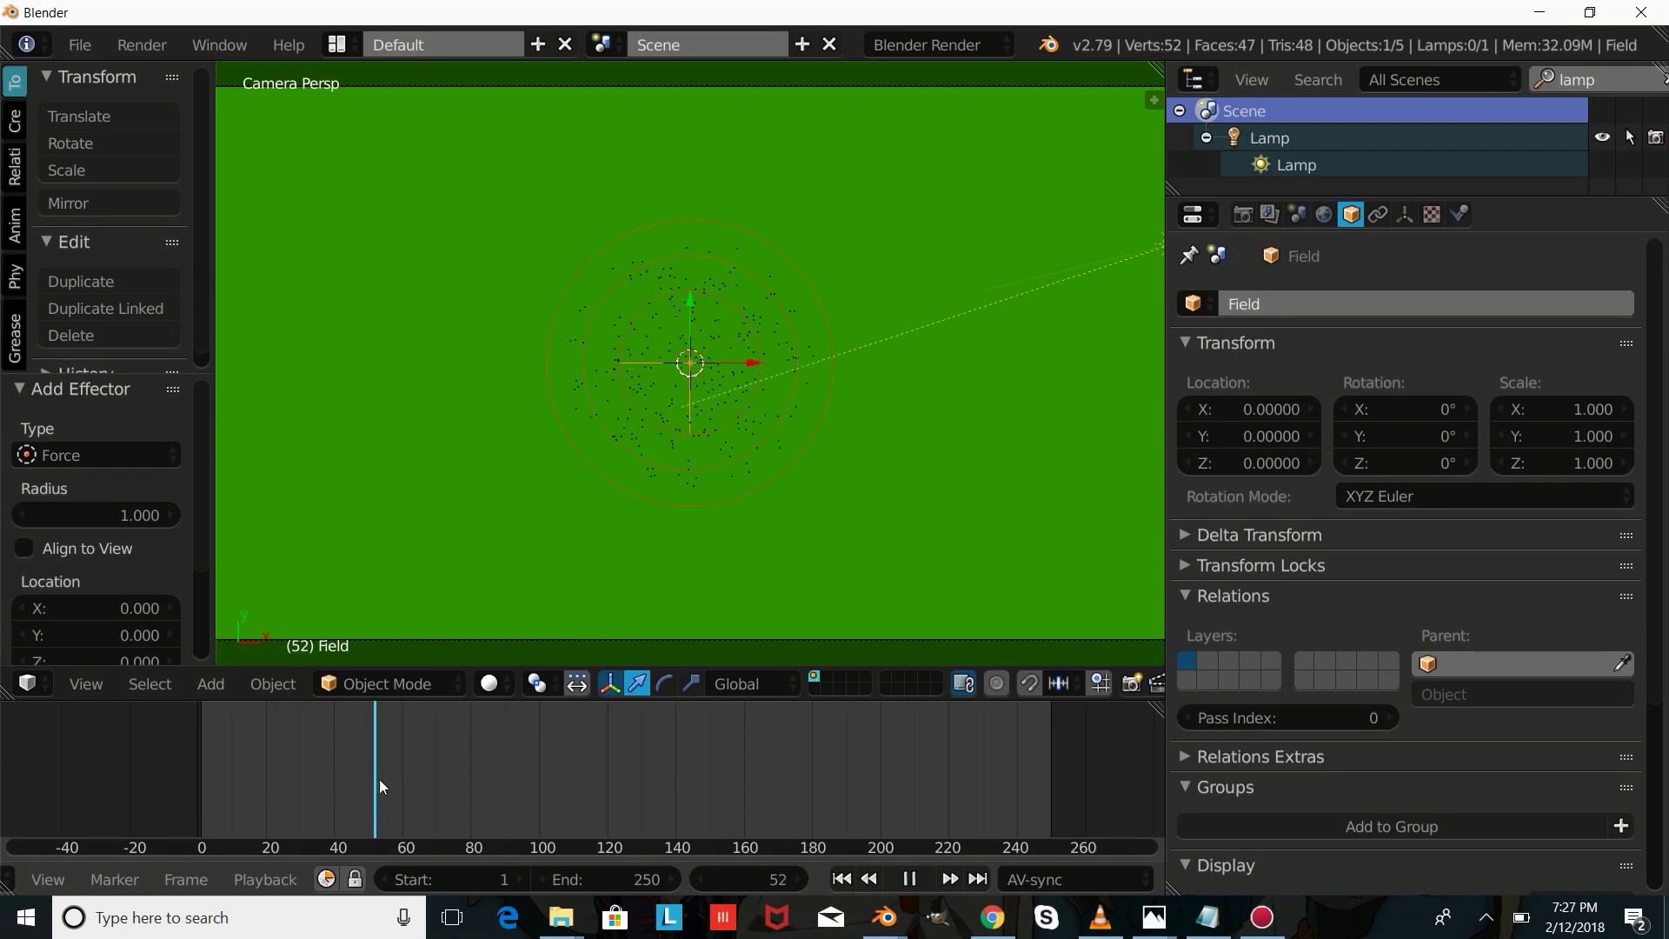
left_click_drag(499, 781, 672, 753)
scroll(615, 537, "down", 4)
key("alt+a")
key("Home")
left_click_drag(162, 756, 686, 758)
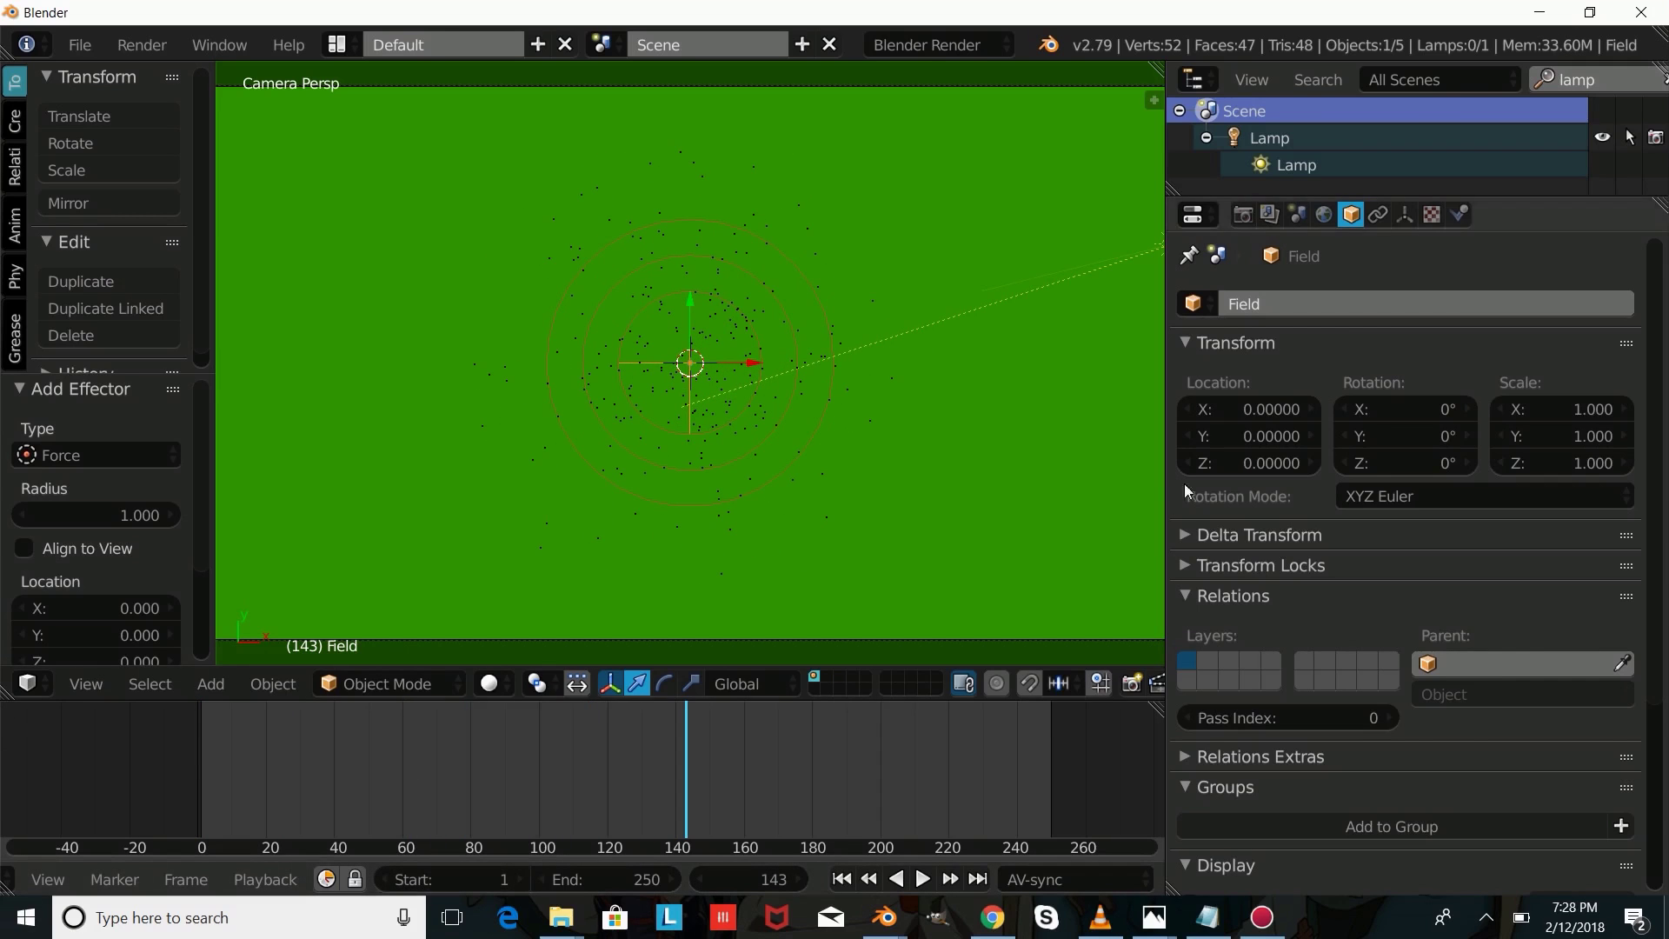
right_click(726, 429)
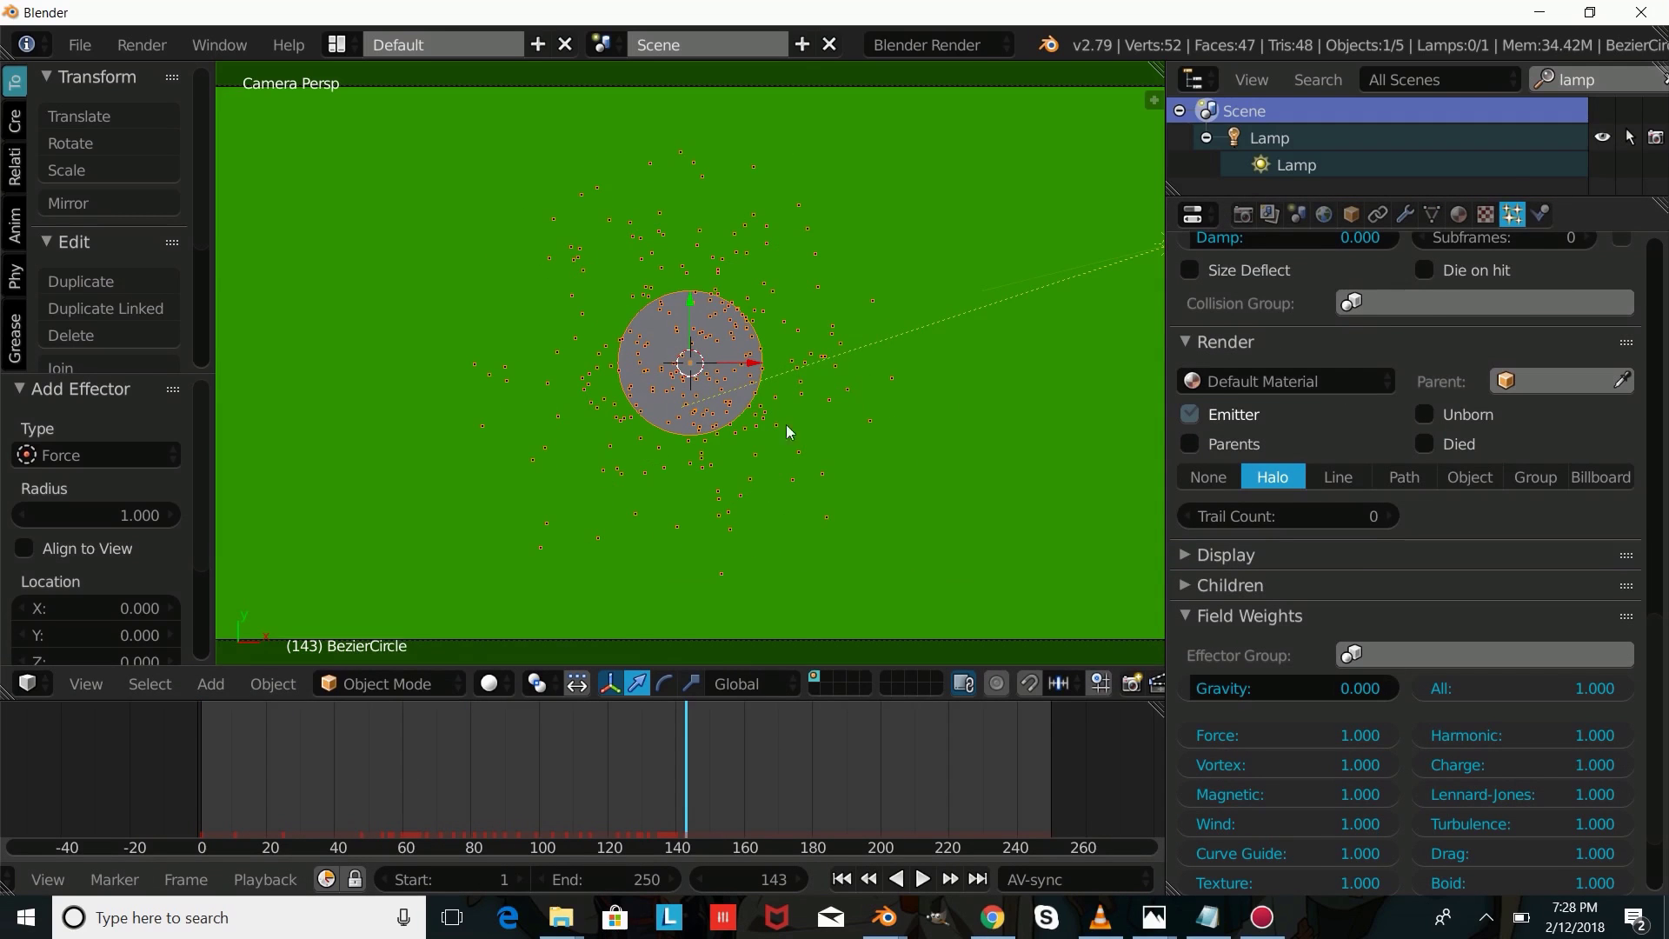
Step: Stop rendering the disc emitter itself and set particle velocity Random to 0.850
scroll(787, 431, "down", 1)
scroll(1408, 598, "up", 1)
left_click(1219, 452)
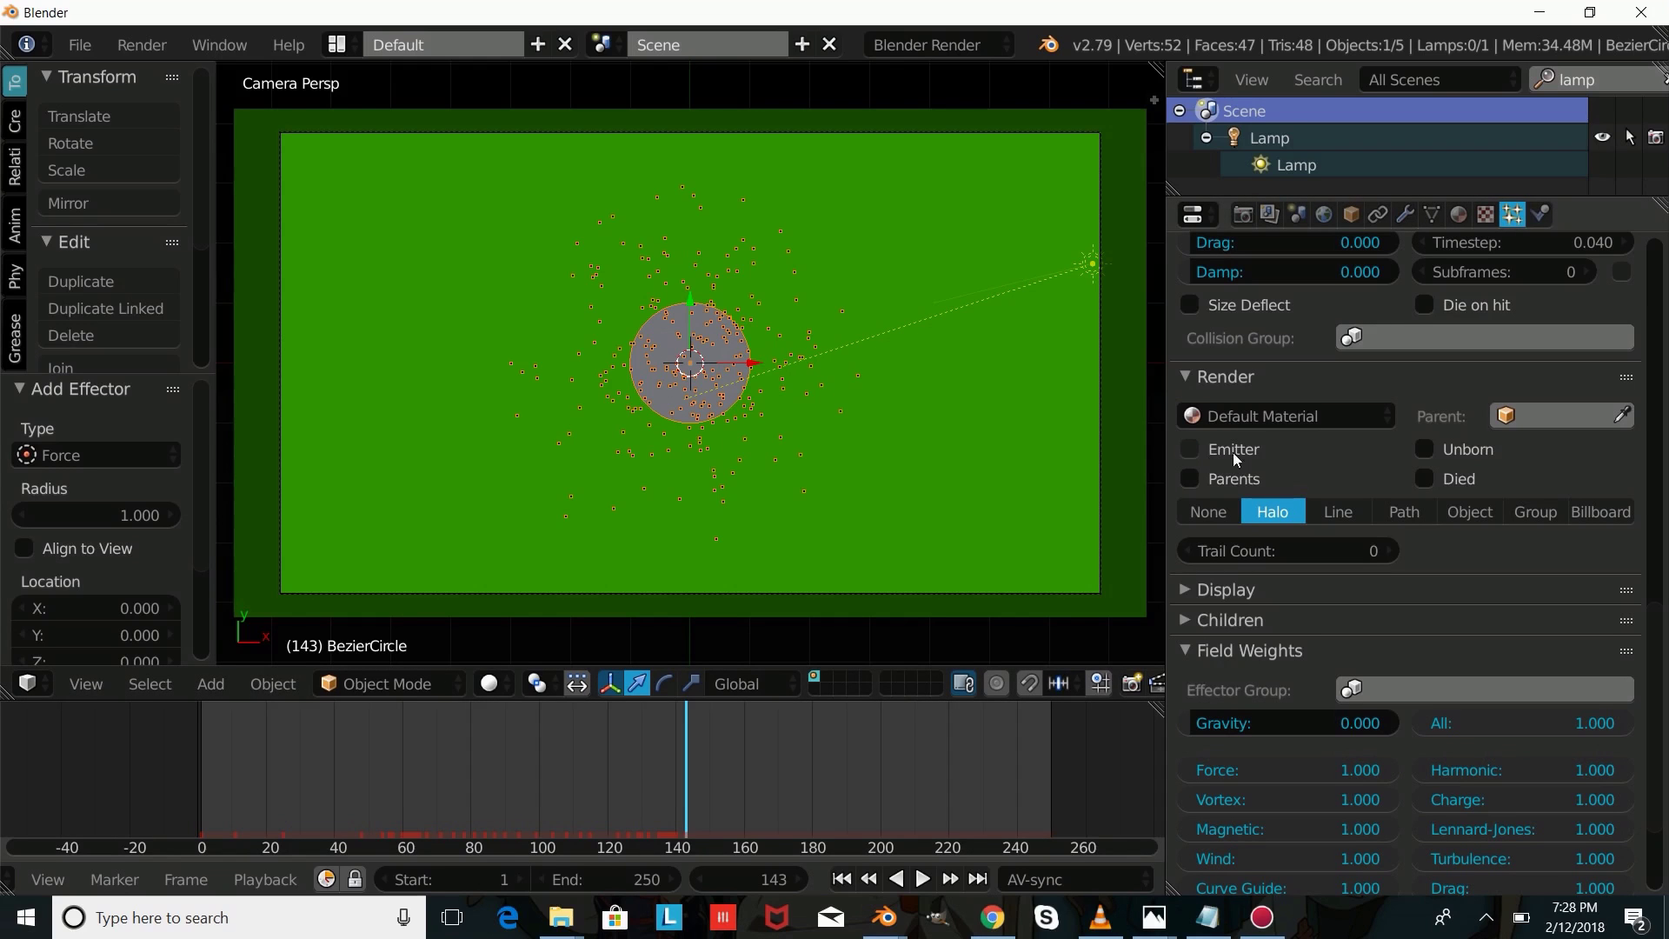
key("Home")
left_click_drag(530, 756, 663, 758)
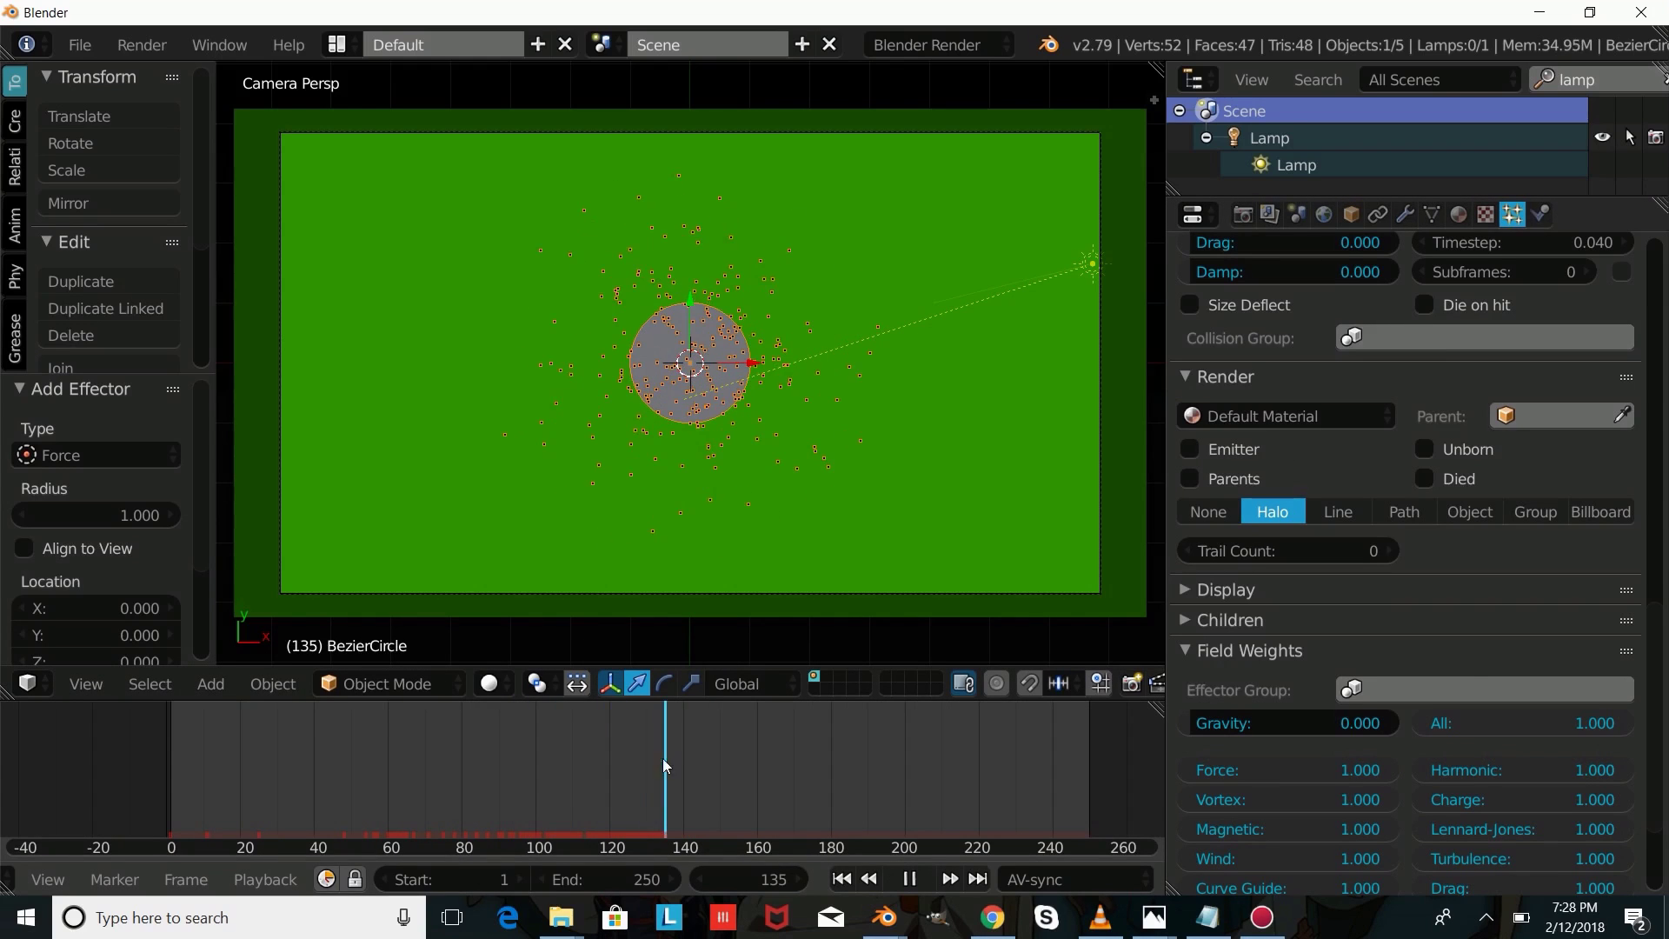
scroll(1578, 486, "up", 15)
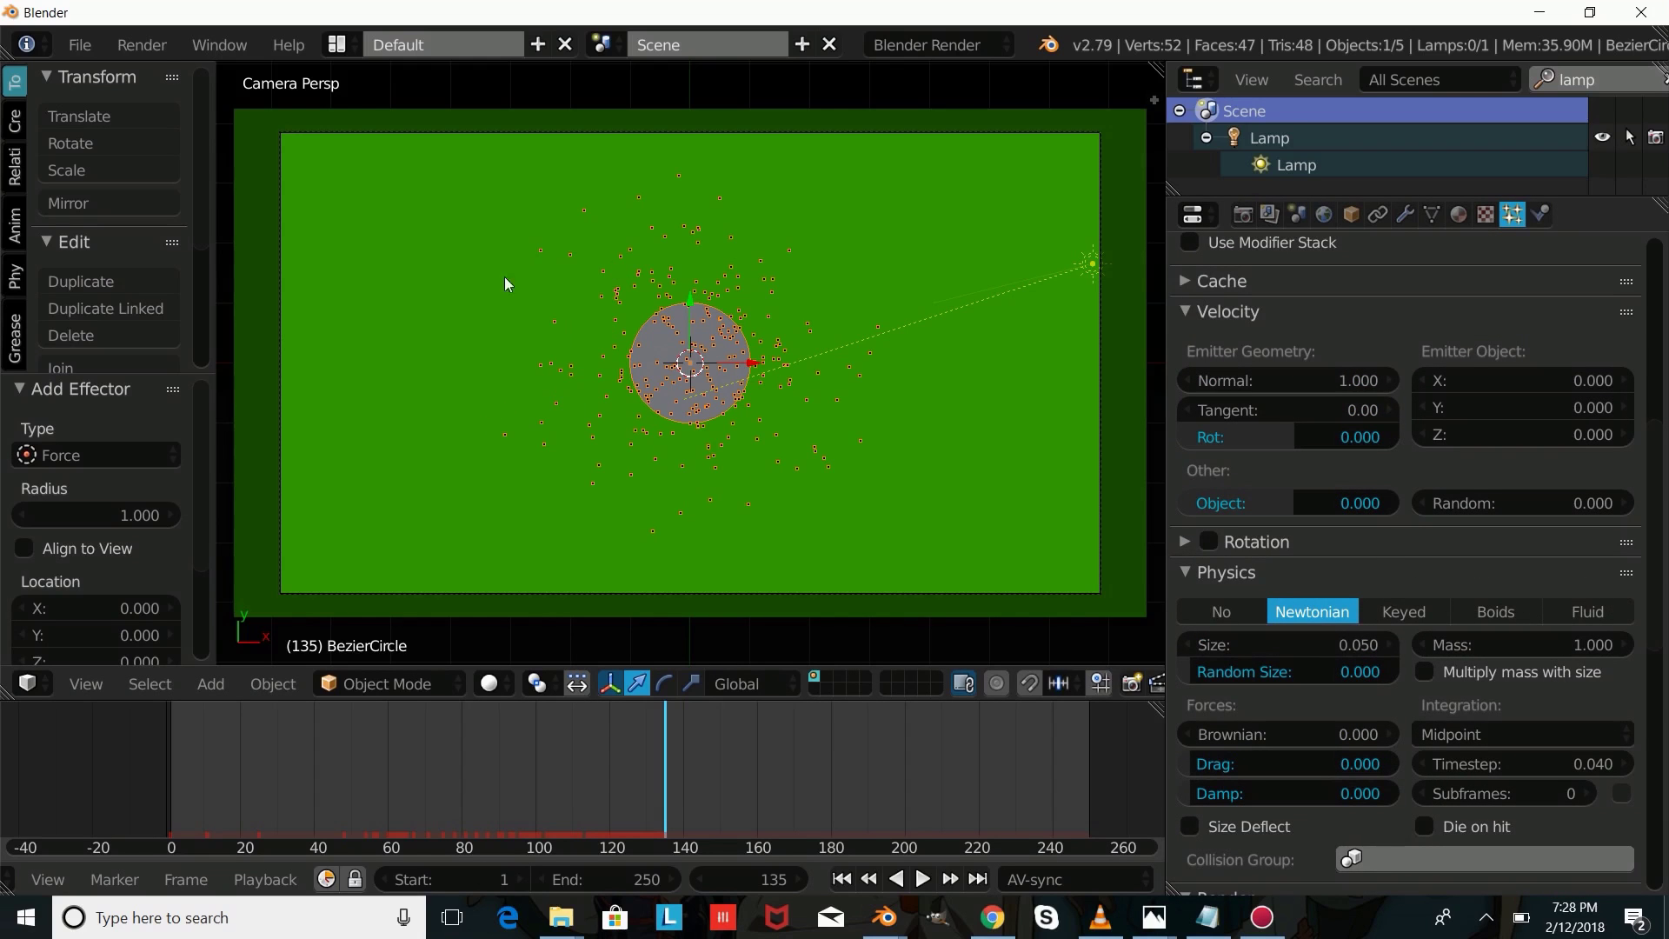
left_click_drag(1523, 502, 1591, 502)
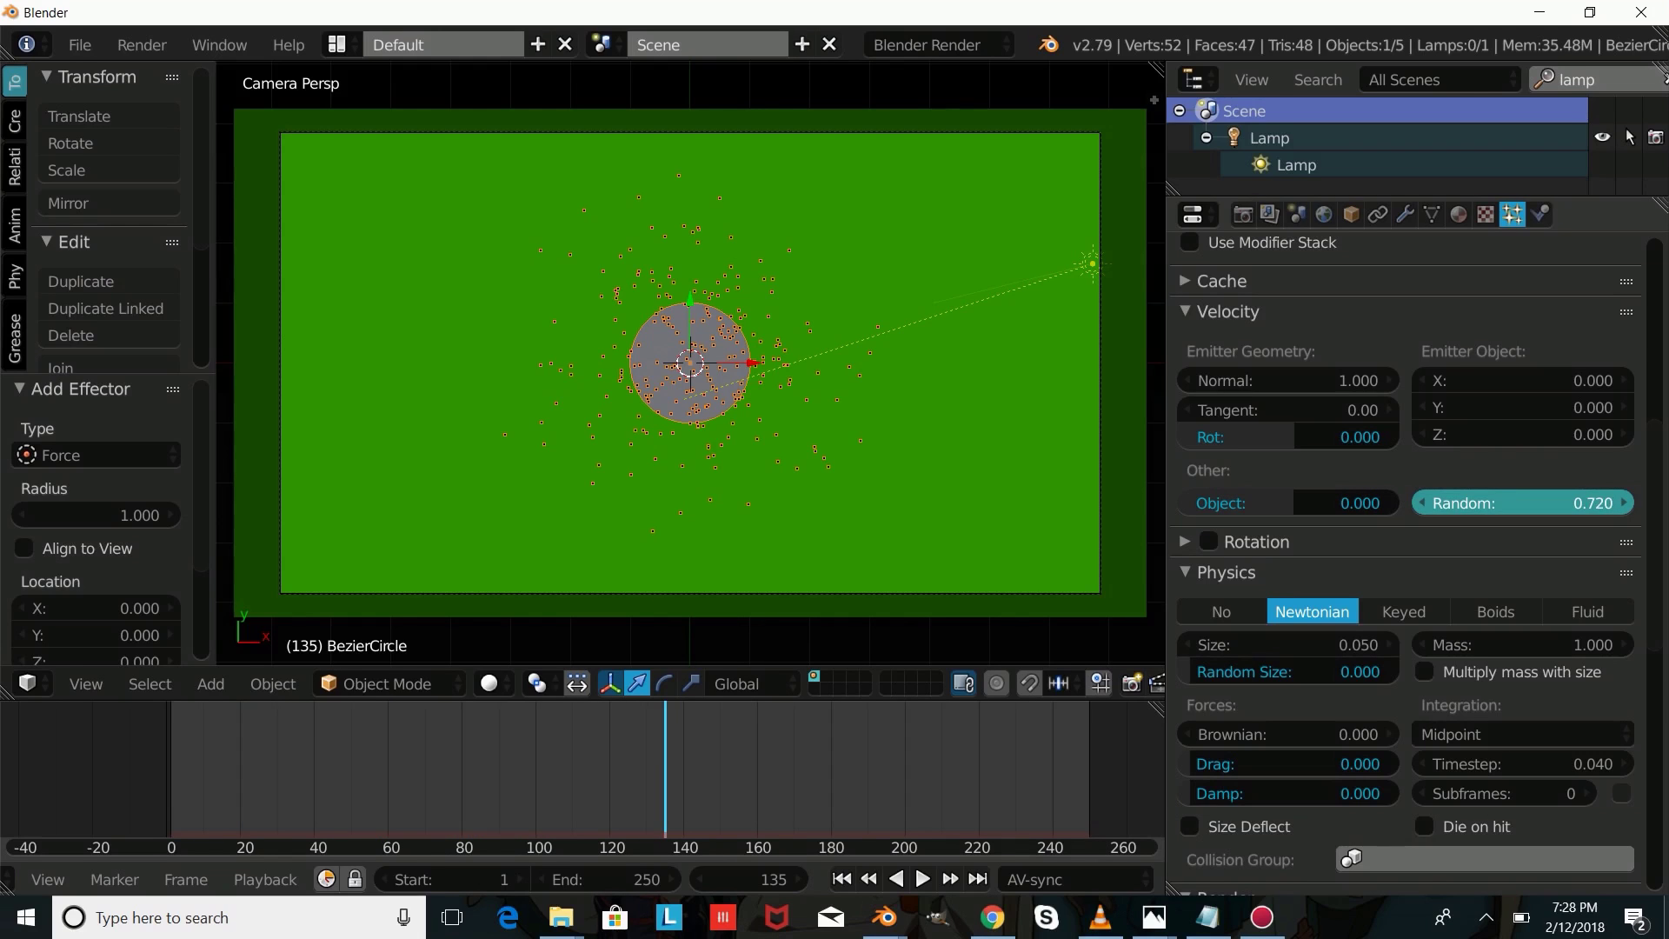
left_click_drag(1591, 503, 1591, 503)
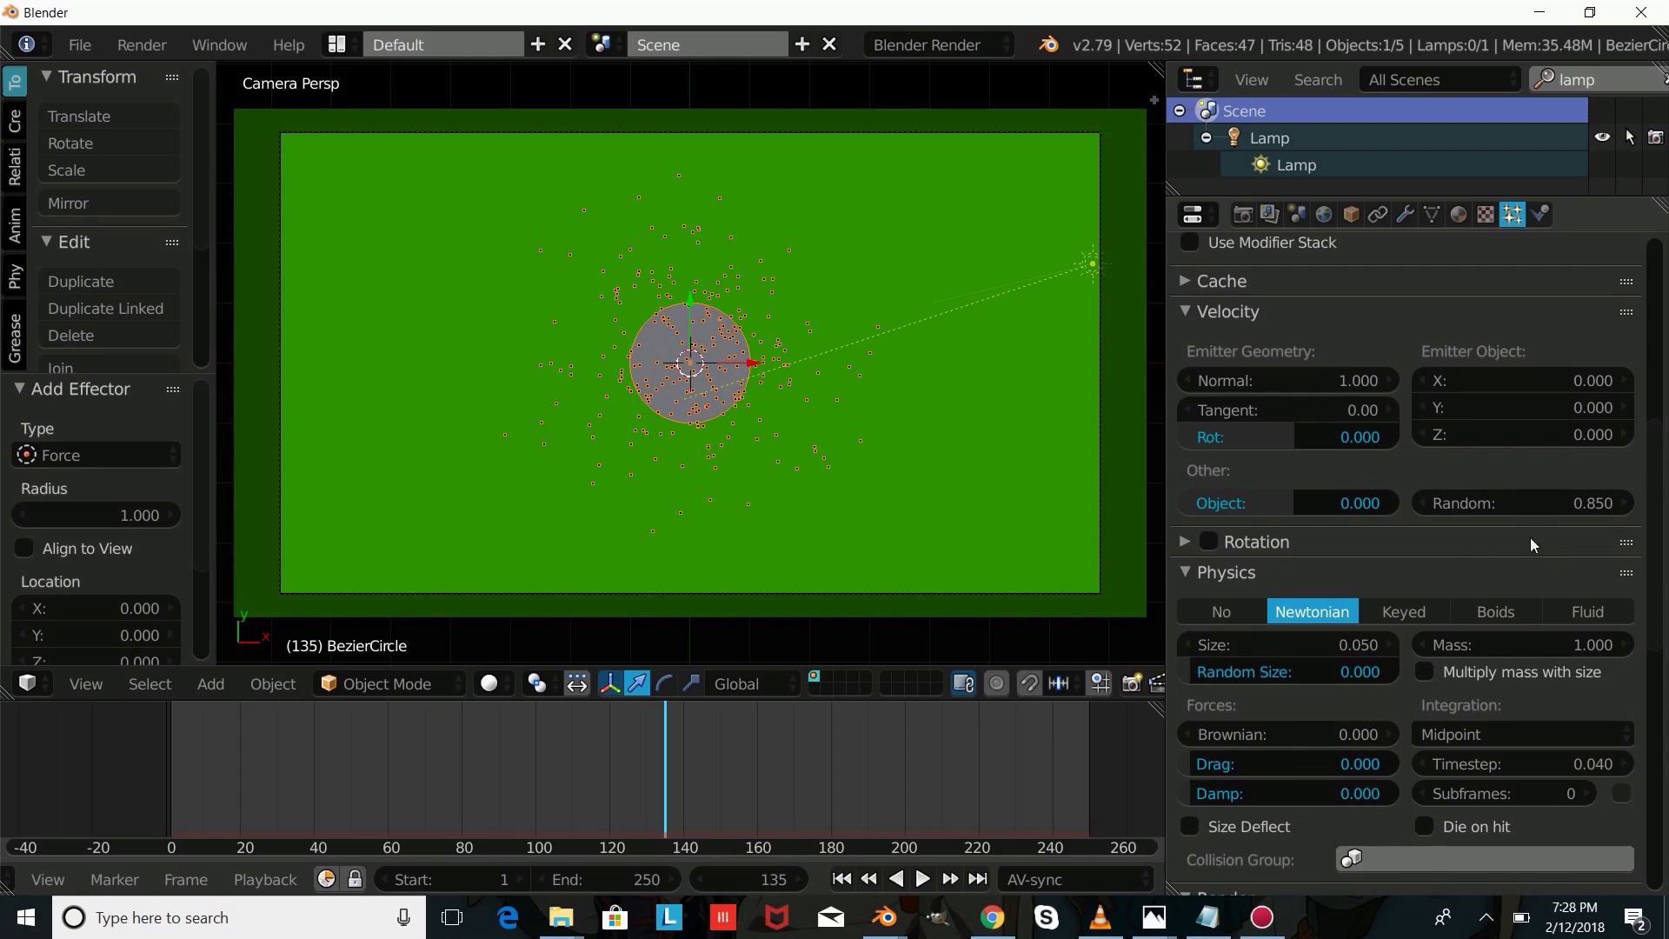
Step: Raise the particles' lifetime Random to 0.713 and play the animation to preview
scroll(1624, 551, "down", 8)
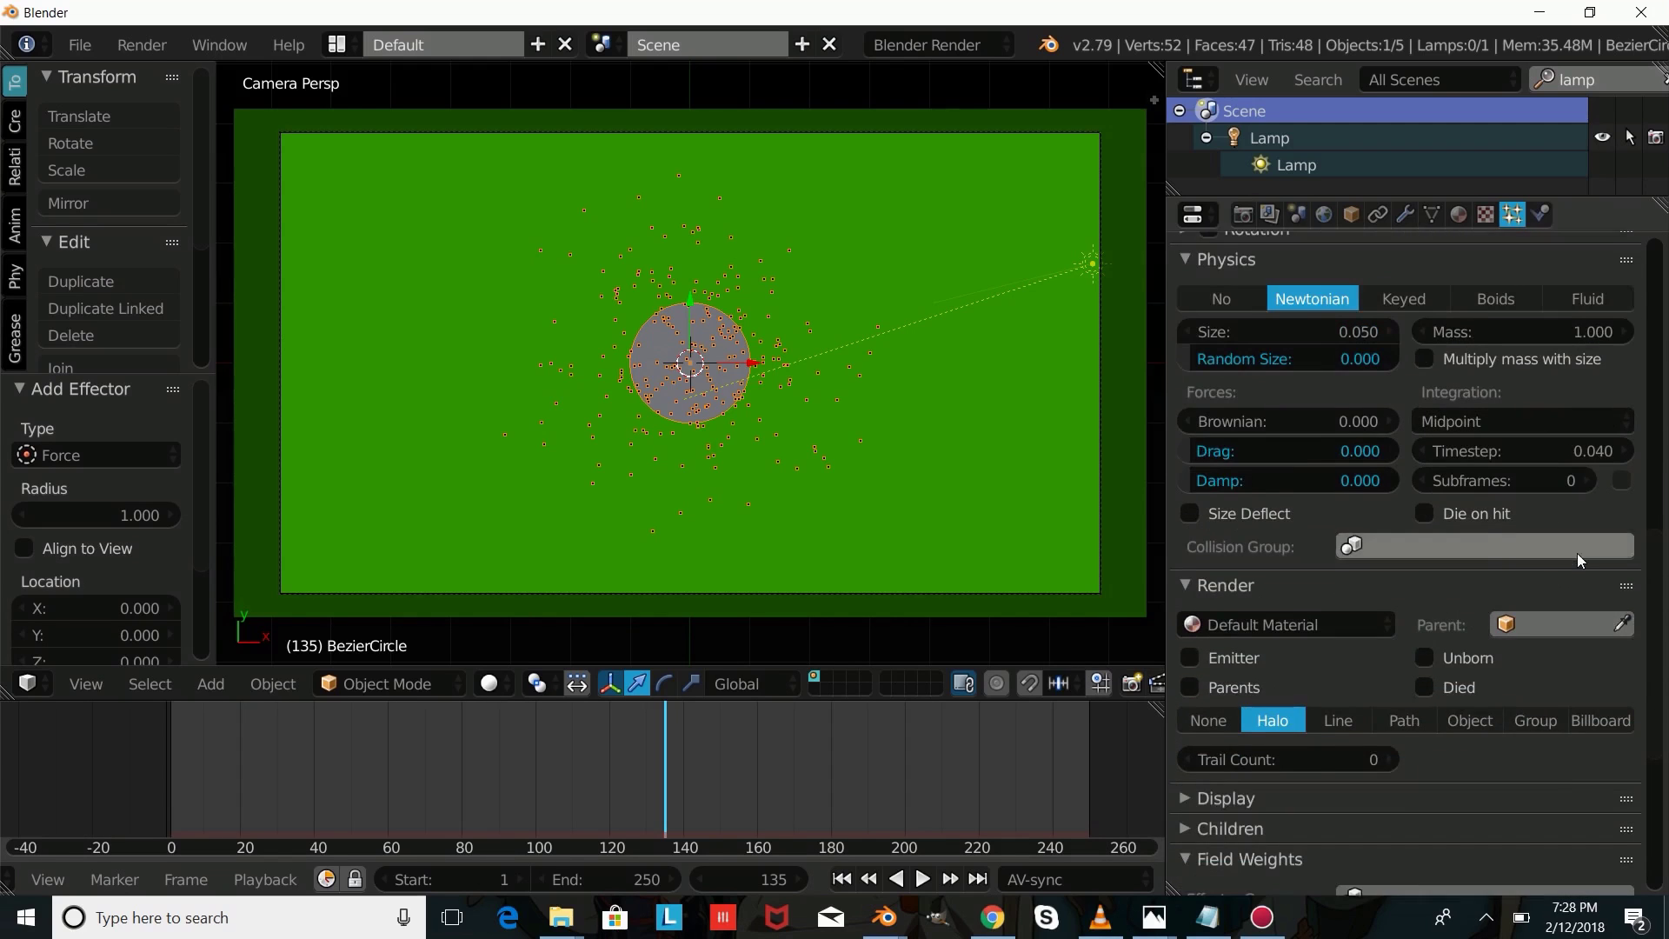
scroll(1581, 560, "down", 10)
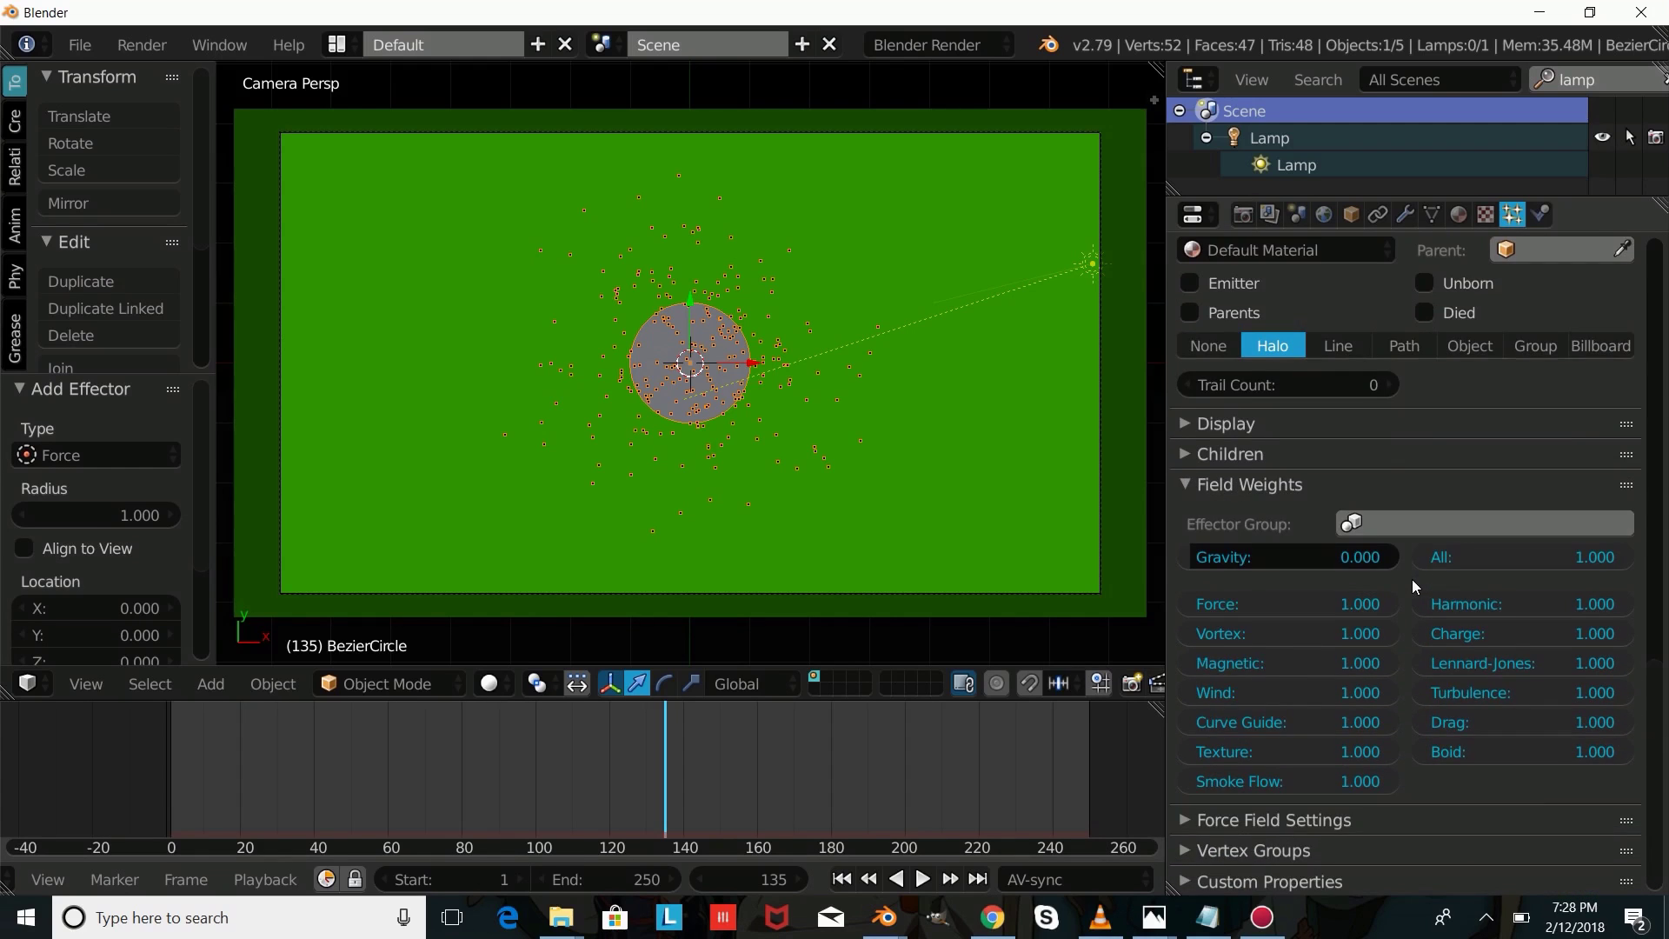
scroll(1412, 579, "up", 20)
scroll(1411, 578, "up", 9)
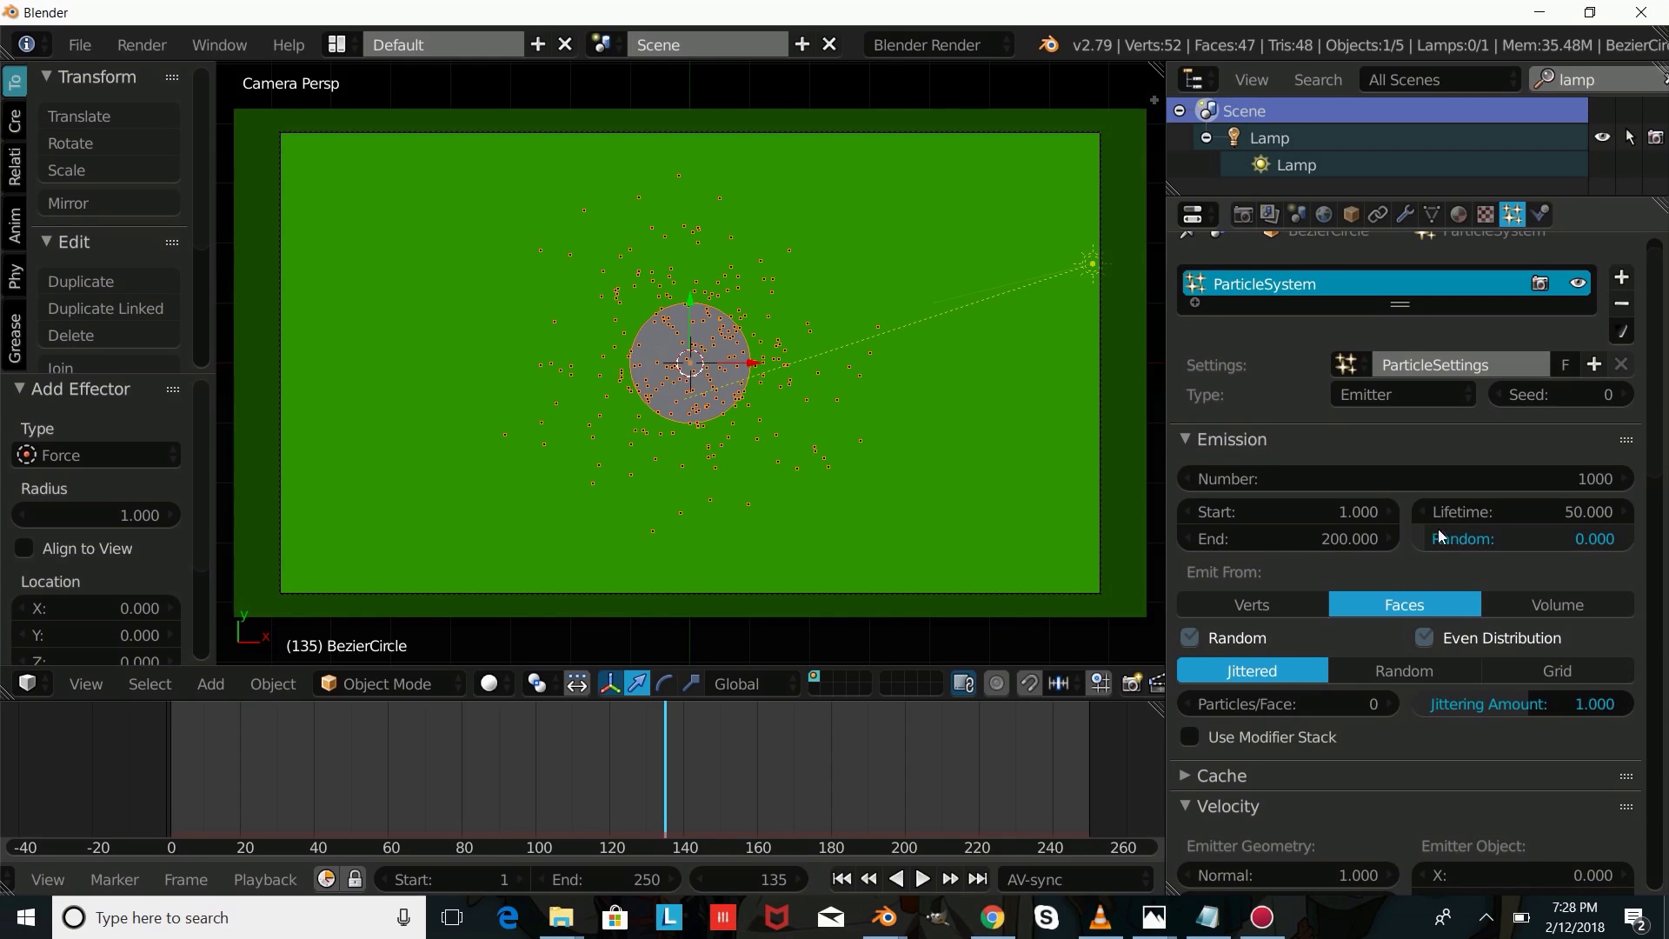
left_click(1440, 535)
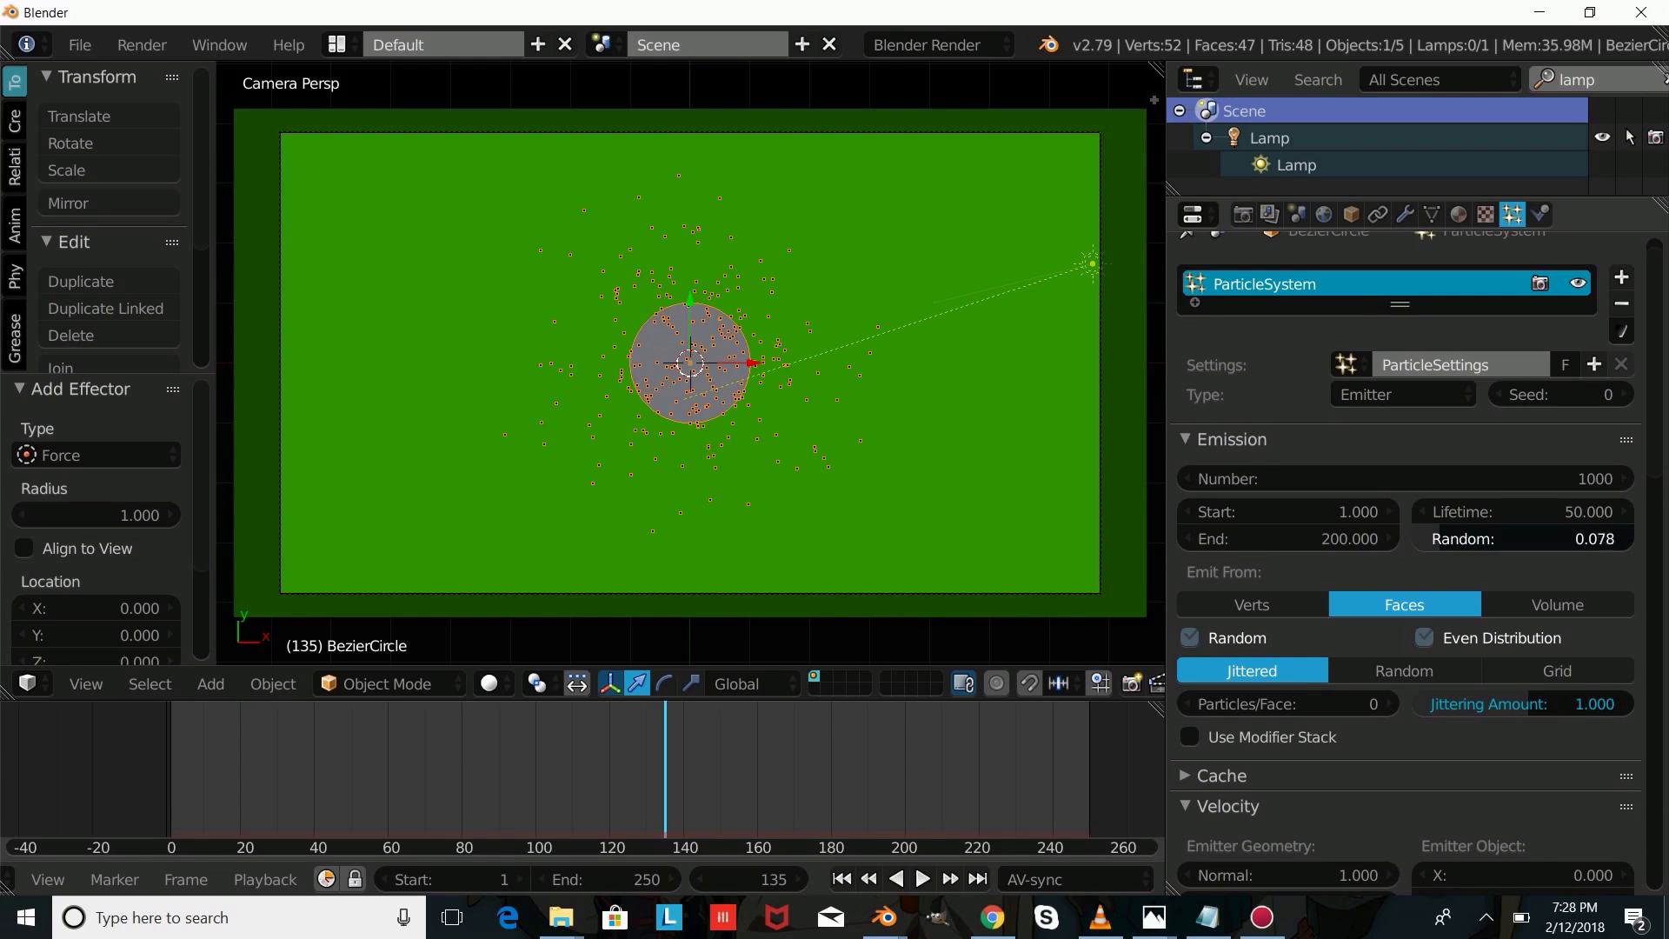
left_click_drag(1452, 538, 1571, 538)
left_click_drag(460, 742, 930, 754)
key("alt+a")
left_click_drag(292, 769, 529, 751)
key("alt+a")
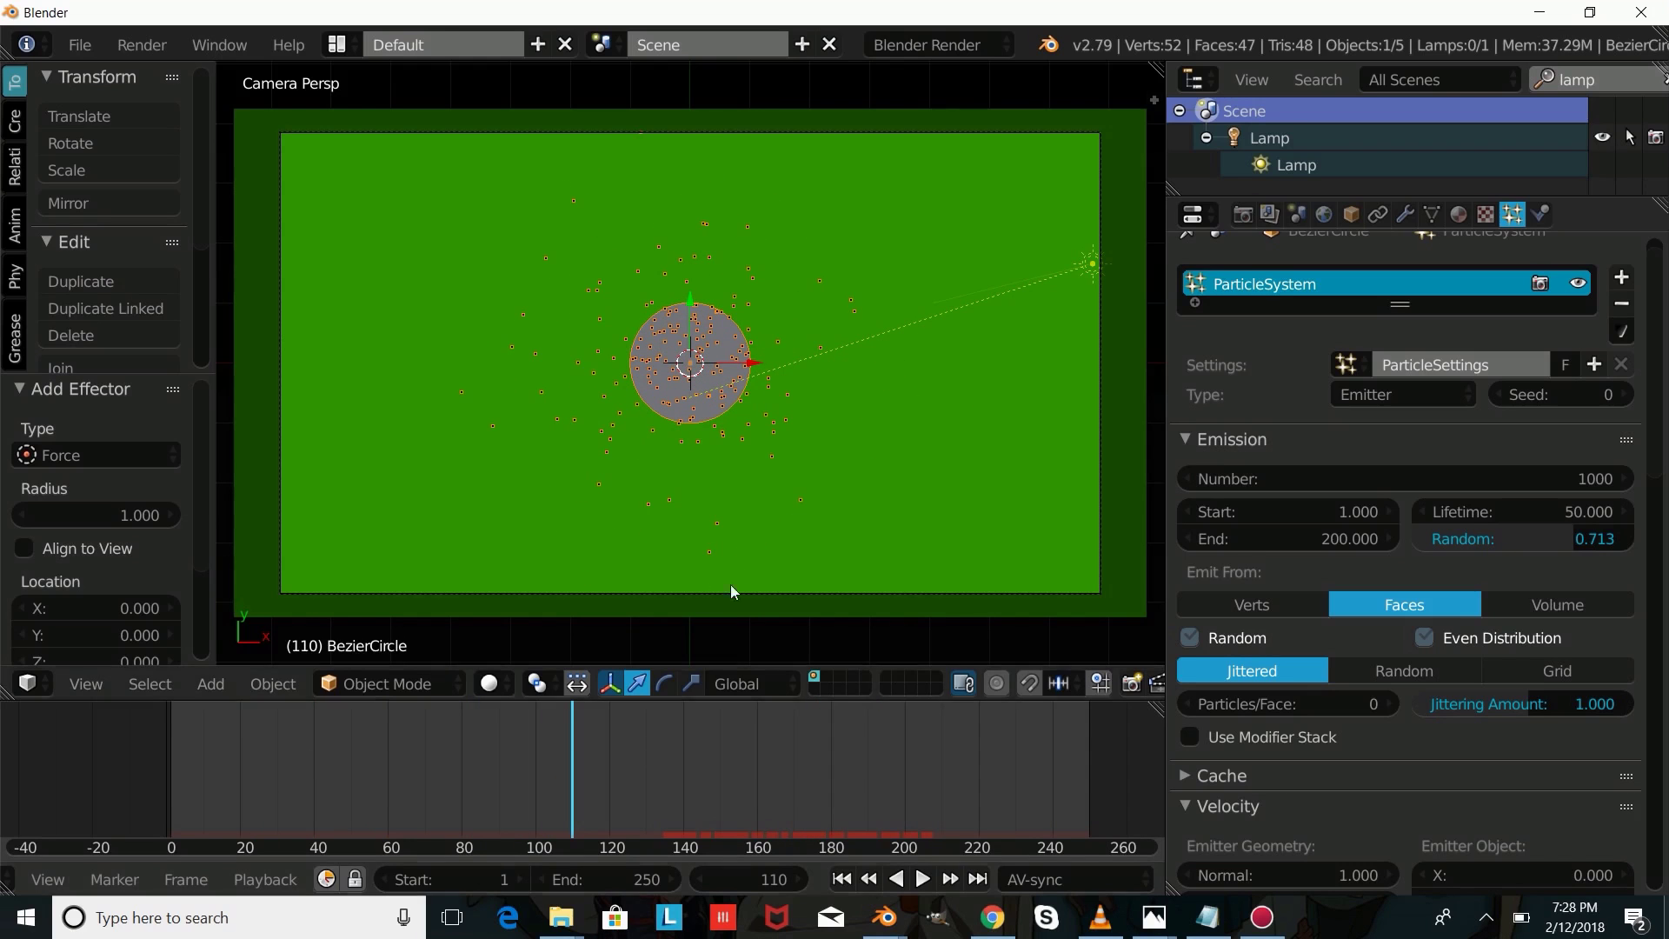
Step: Raise the emitted particle count to 2000 and play from the first frame
scroll(1408, 535, "down", 1)
left_click(1365, 443)
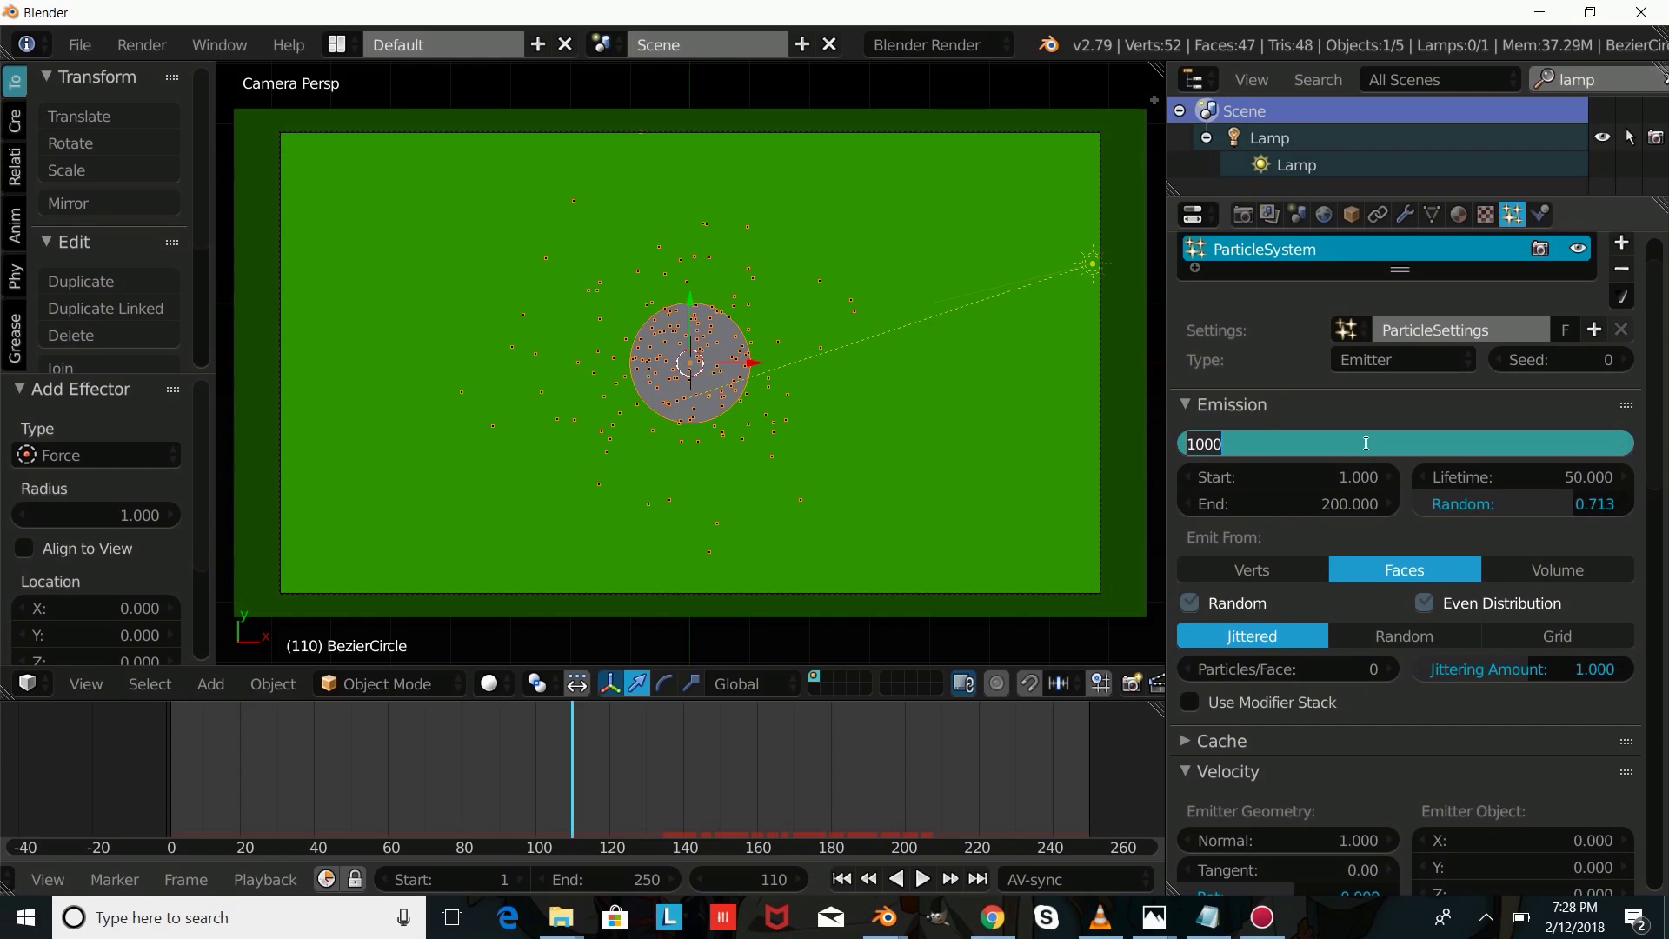
type("2000")
key("Return")
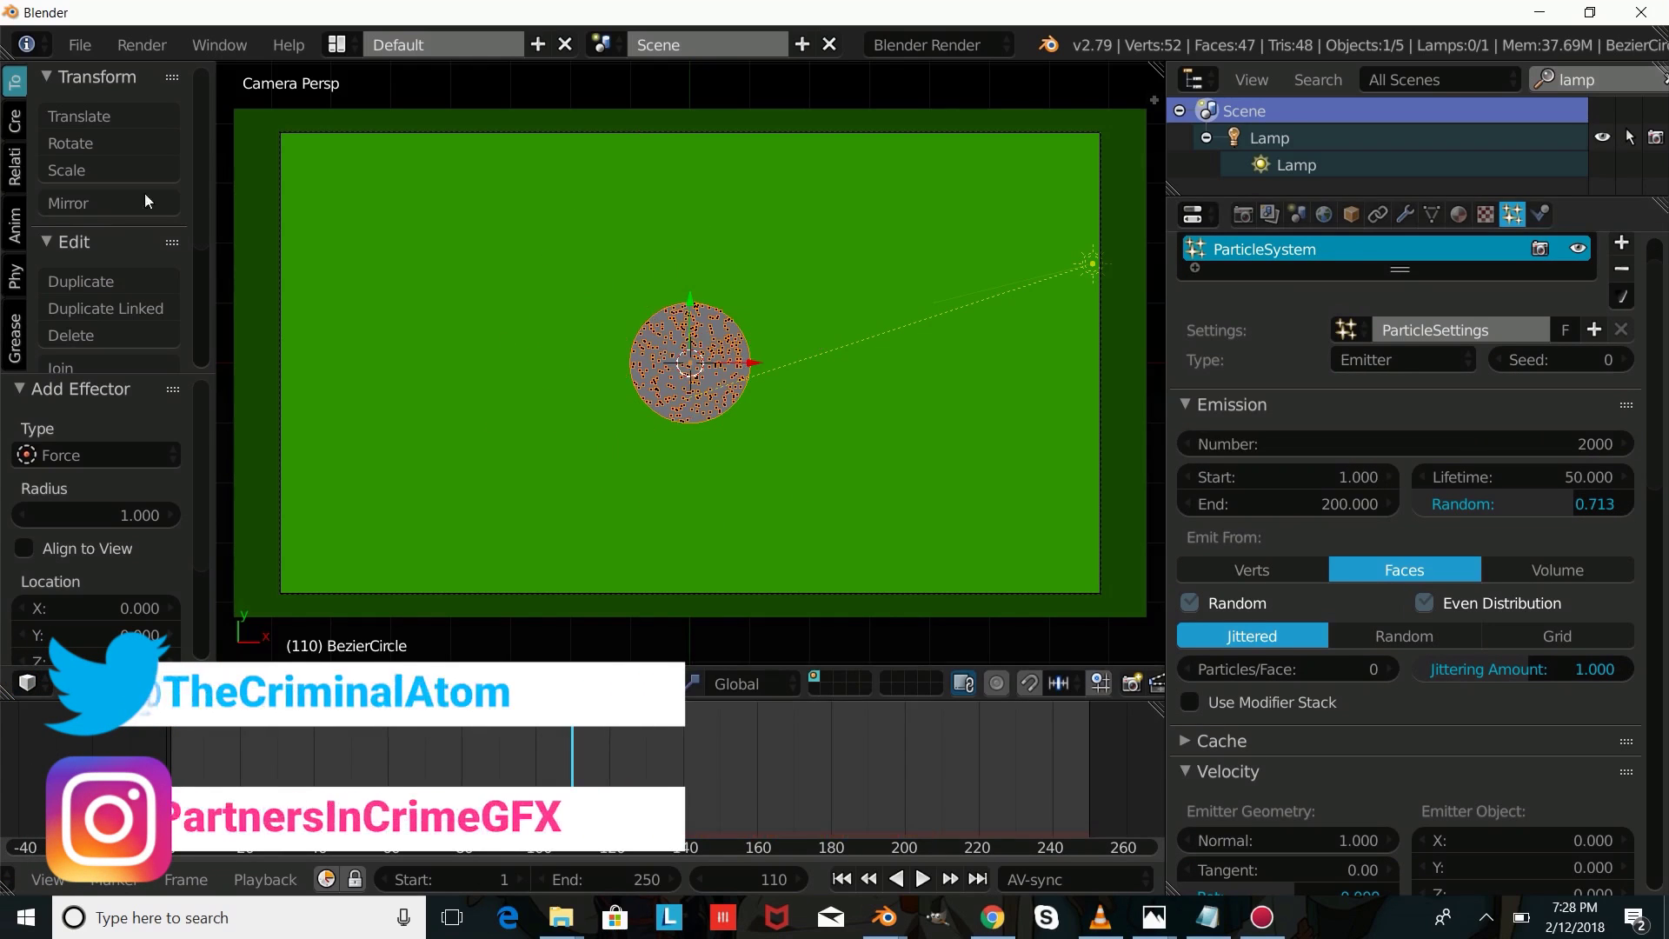
key("shift+Left")
key("alt+a")
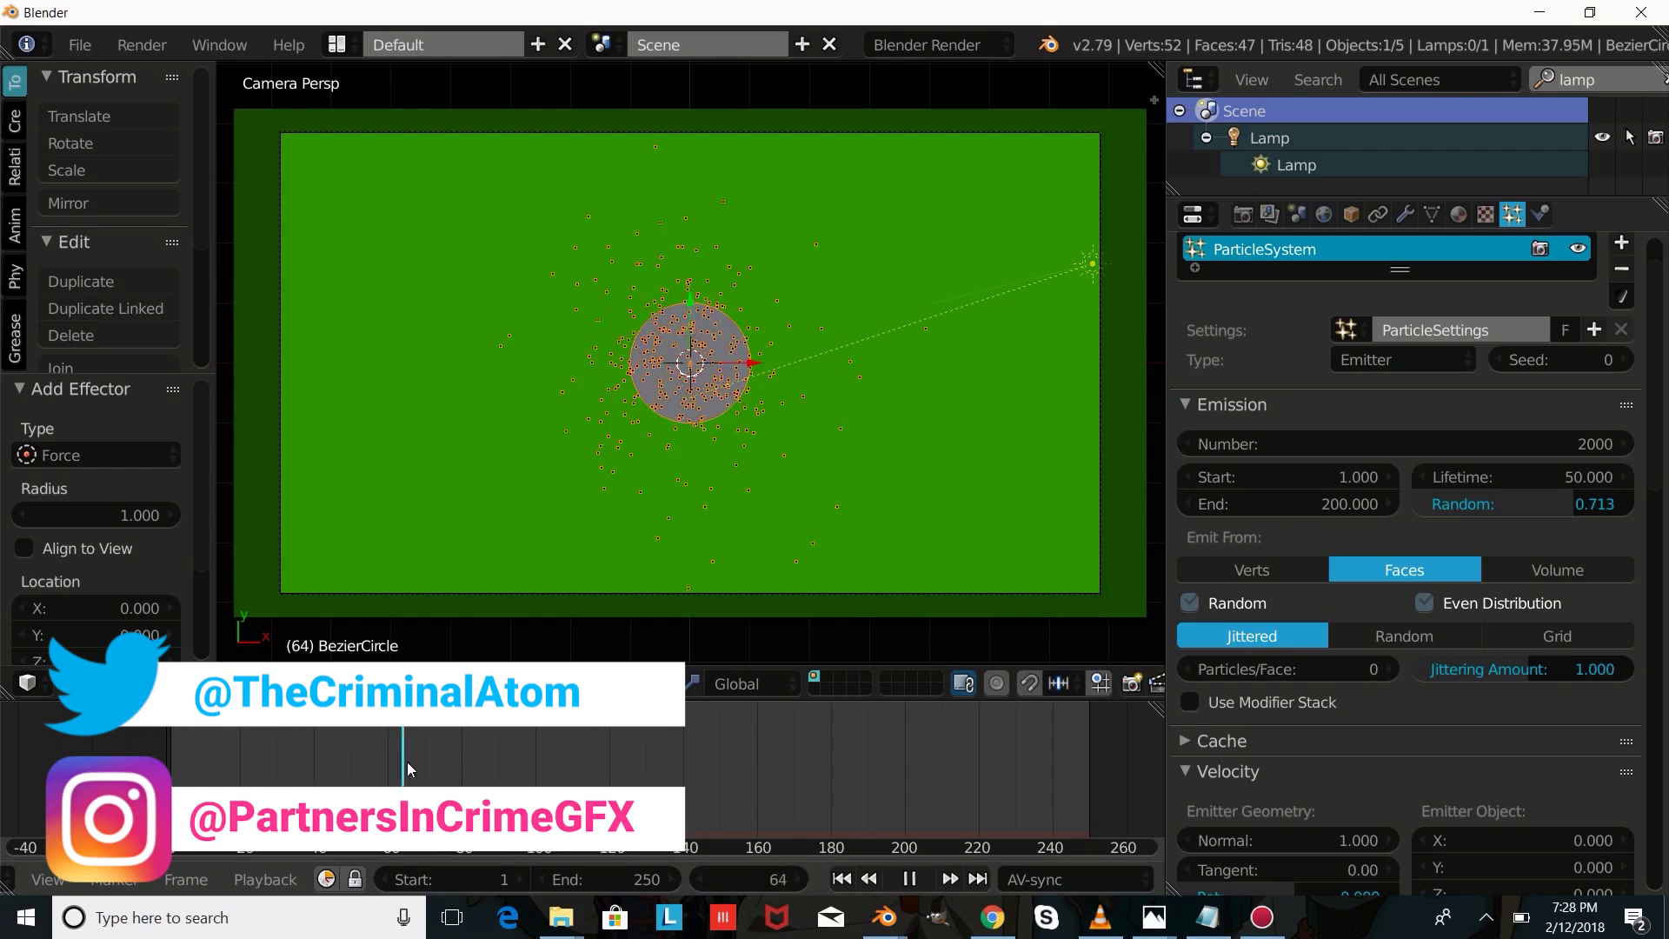
key("alt+a")
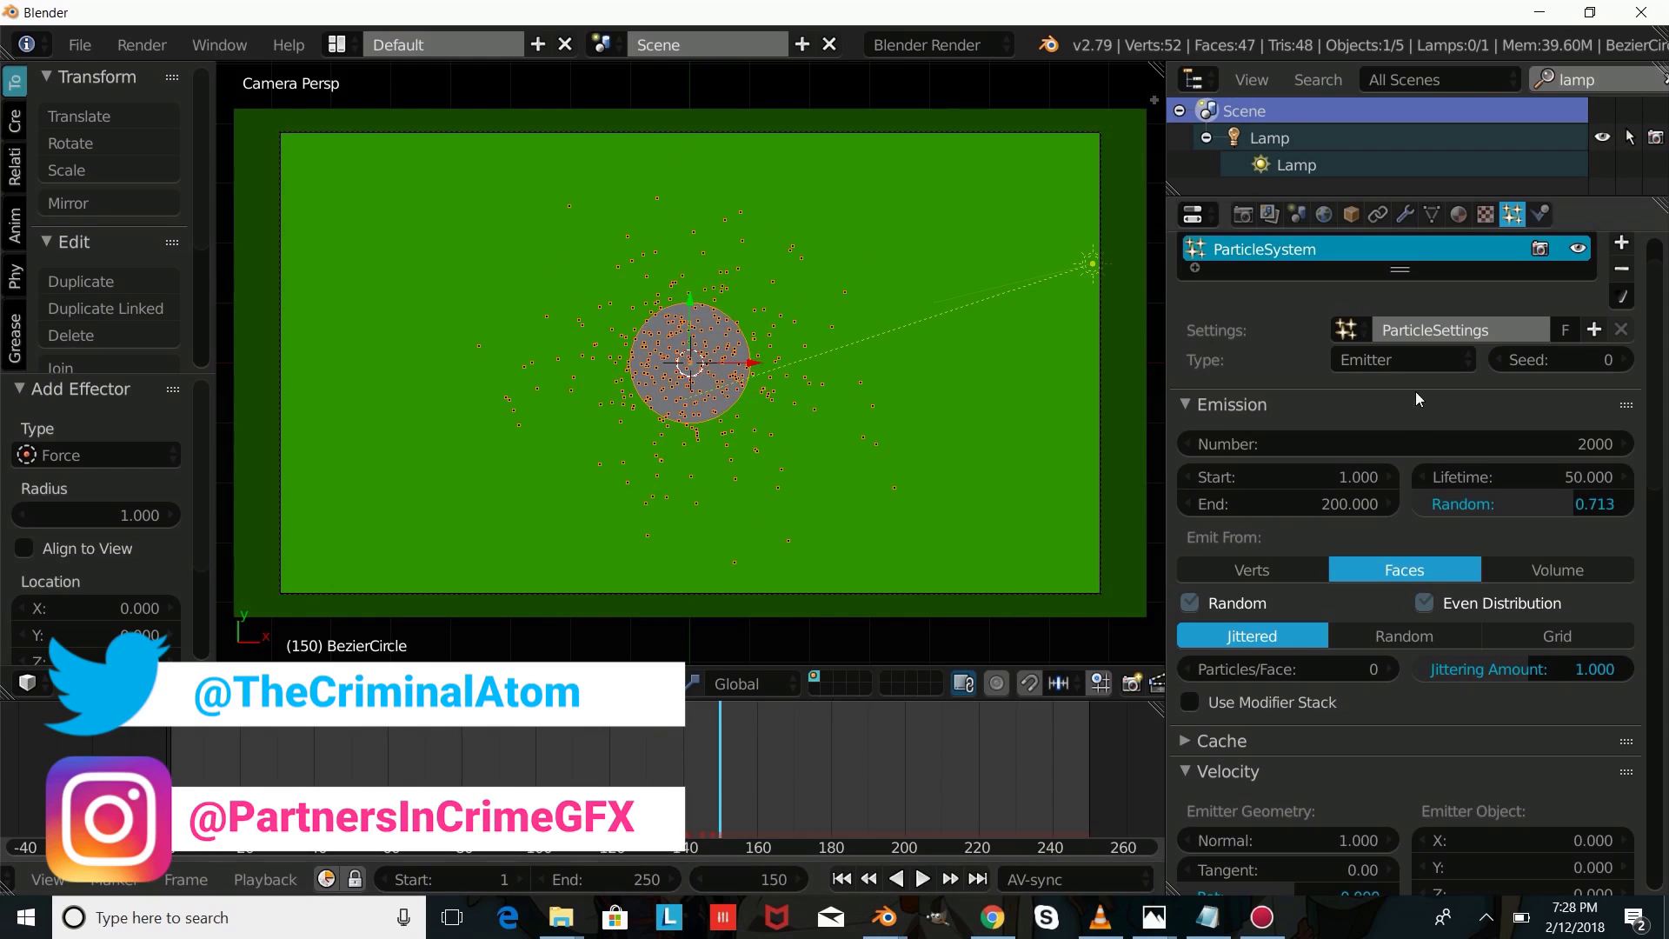
Step: Re-enter the emission Start frame as 1 and scrub the timeline to check the particles
left_click(1287, 473)
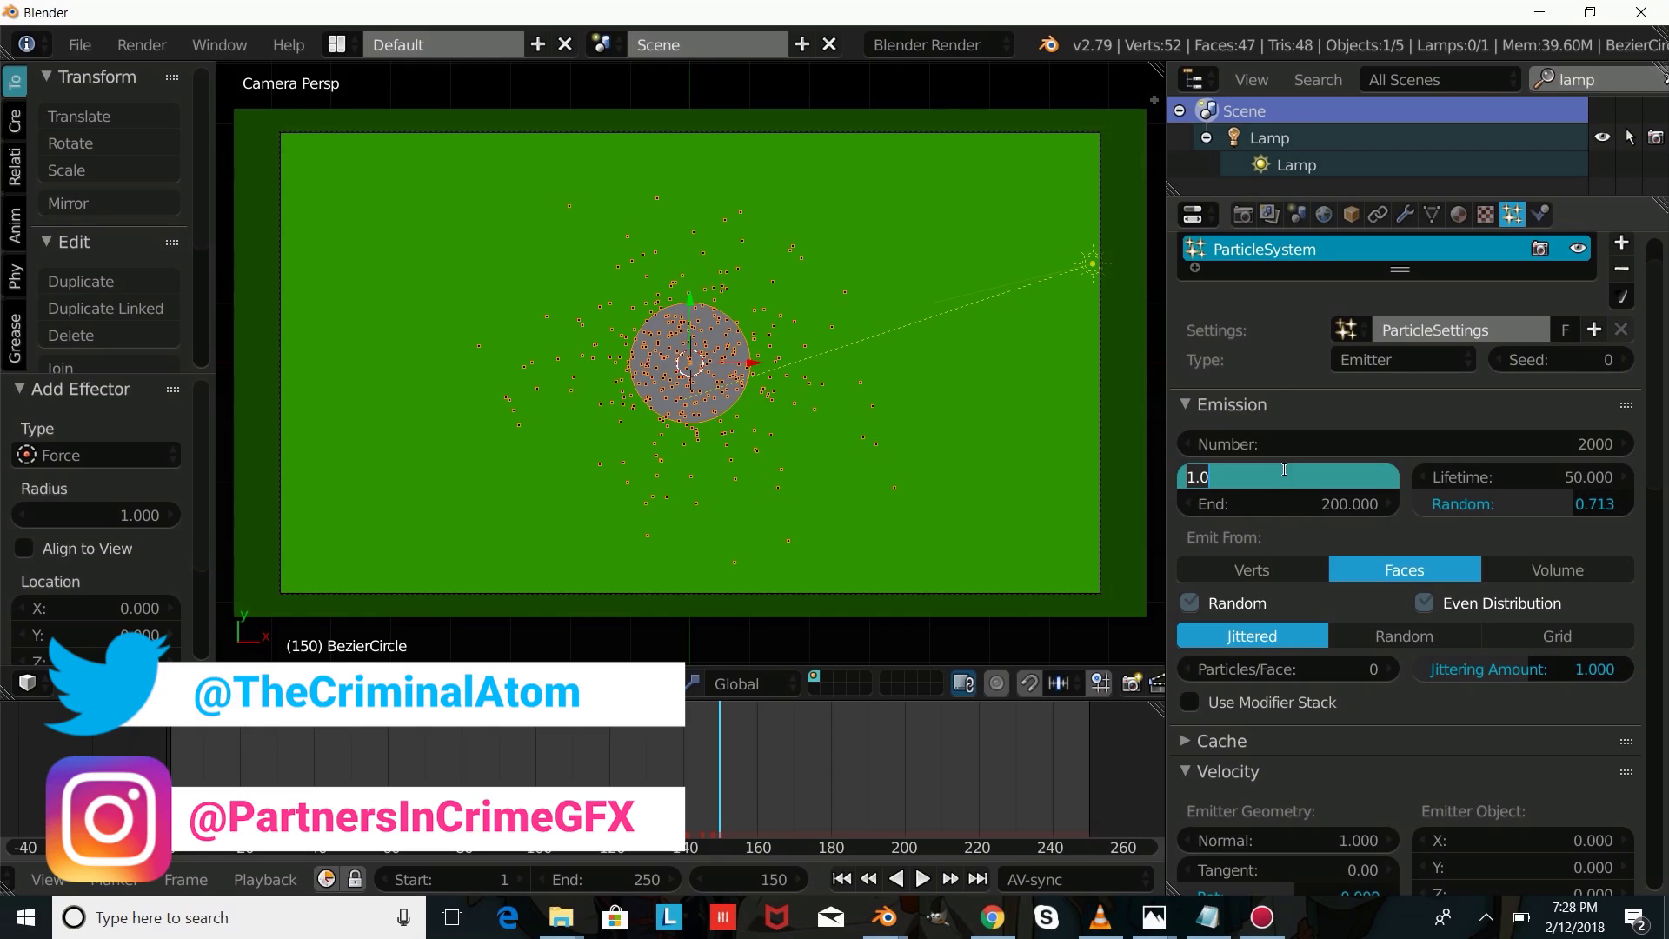
type("1")
key("Return")
key("alt+a")
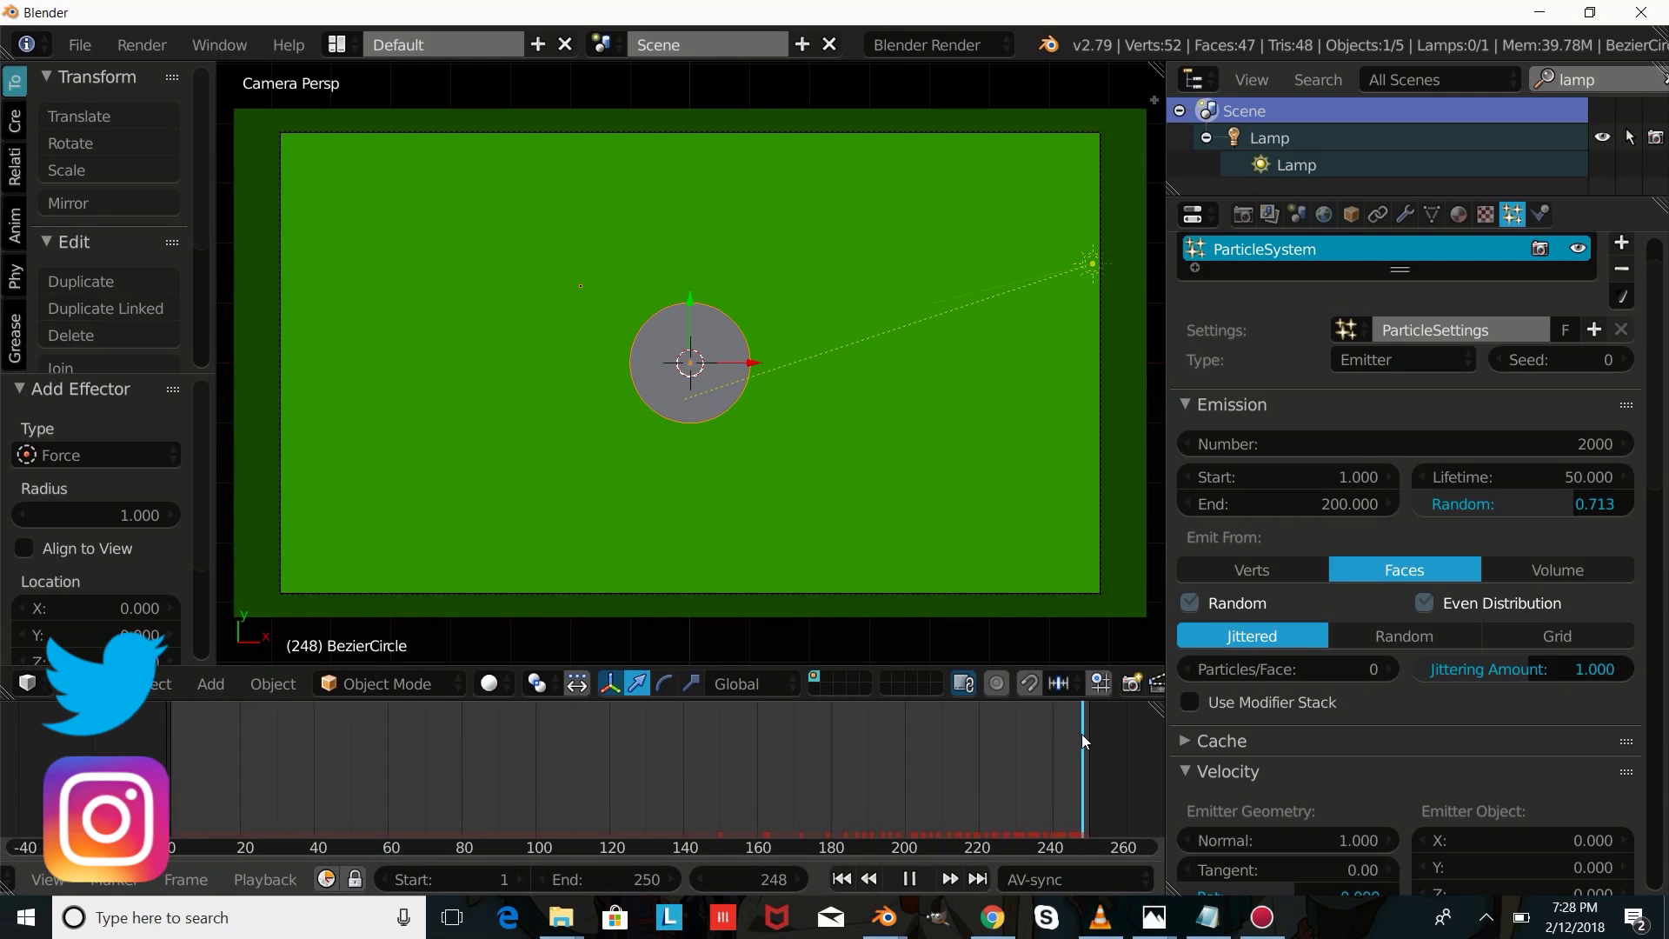
key("alt+a")
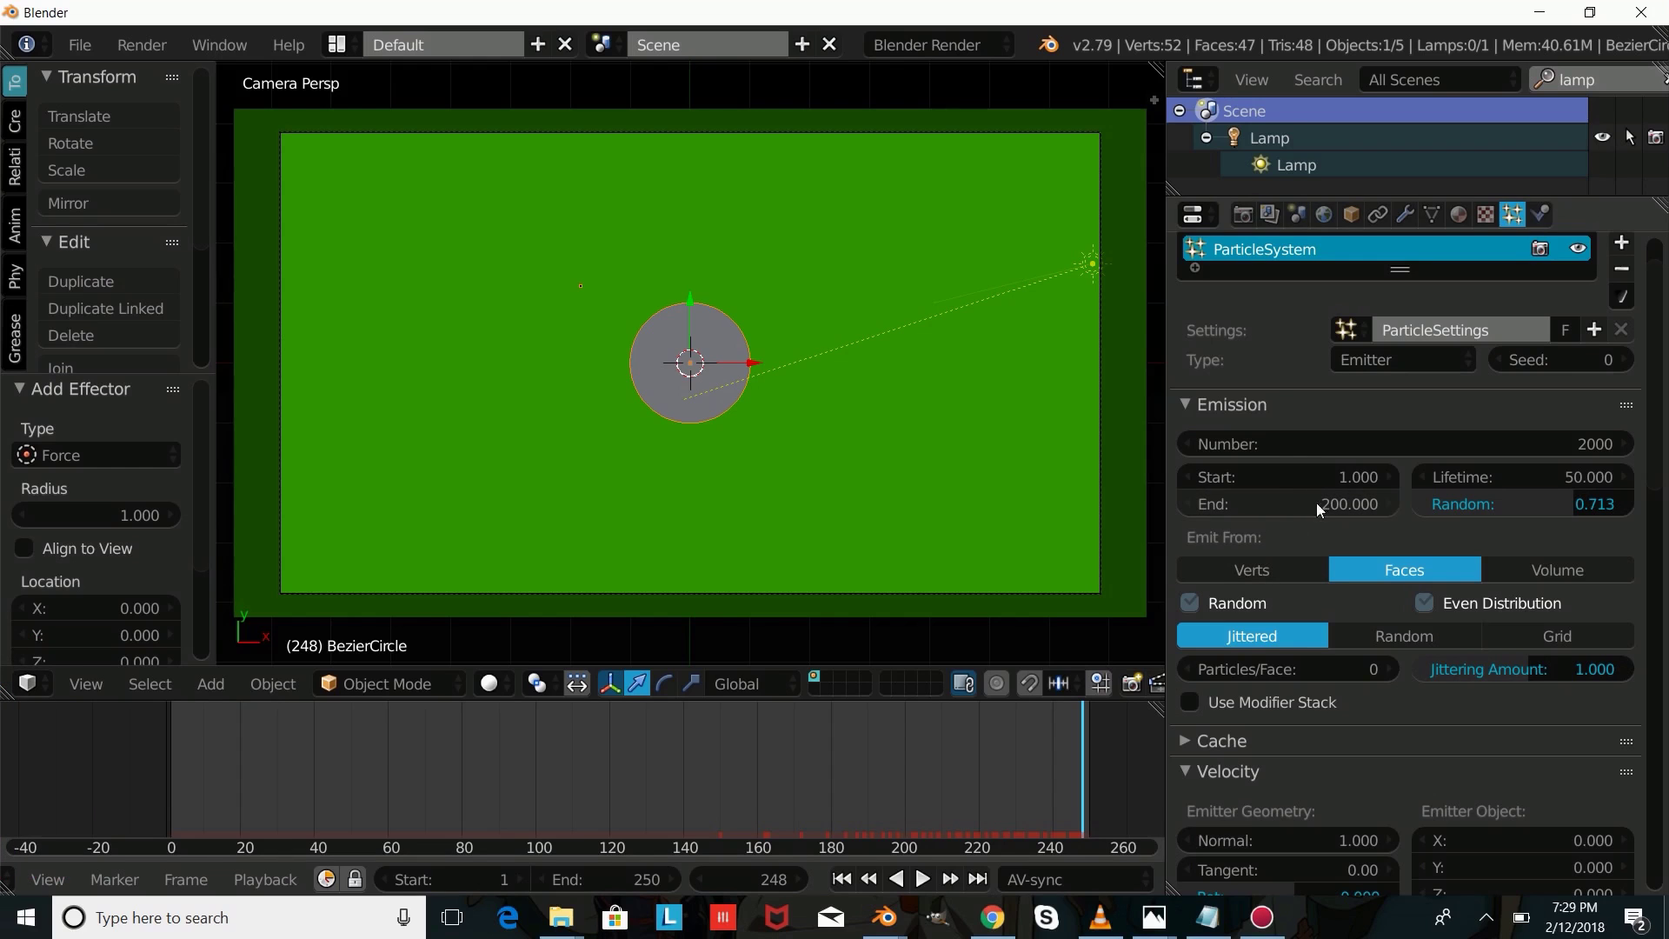
left_click_drag(763, 810, 878, 791)
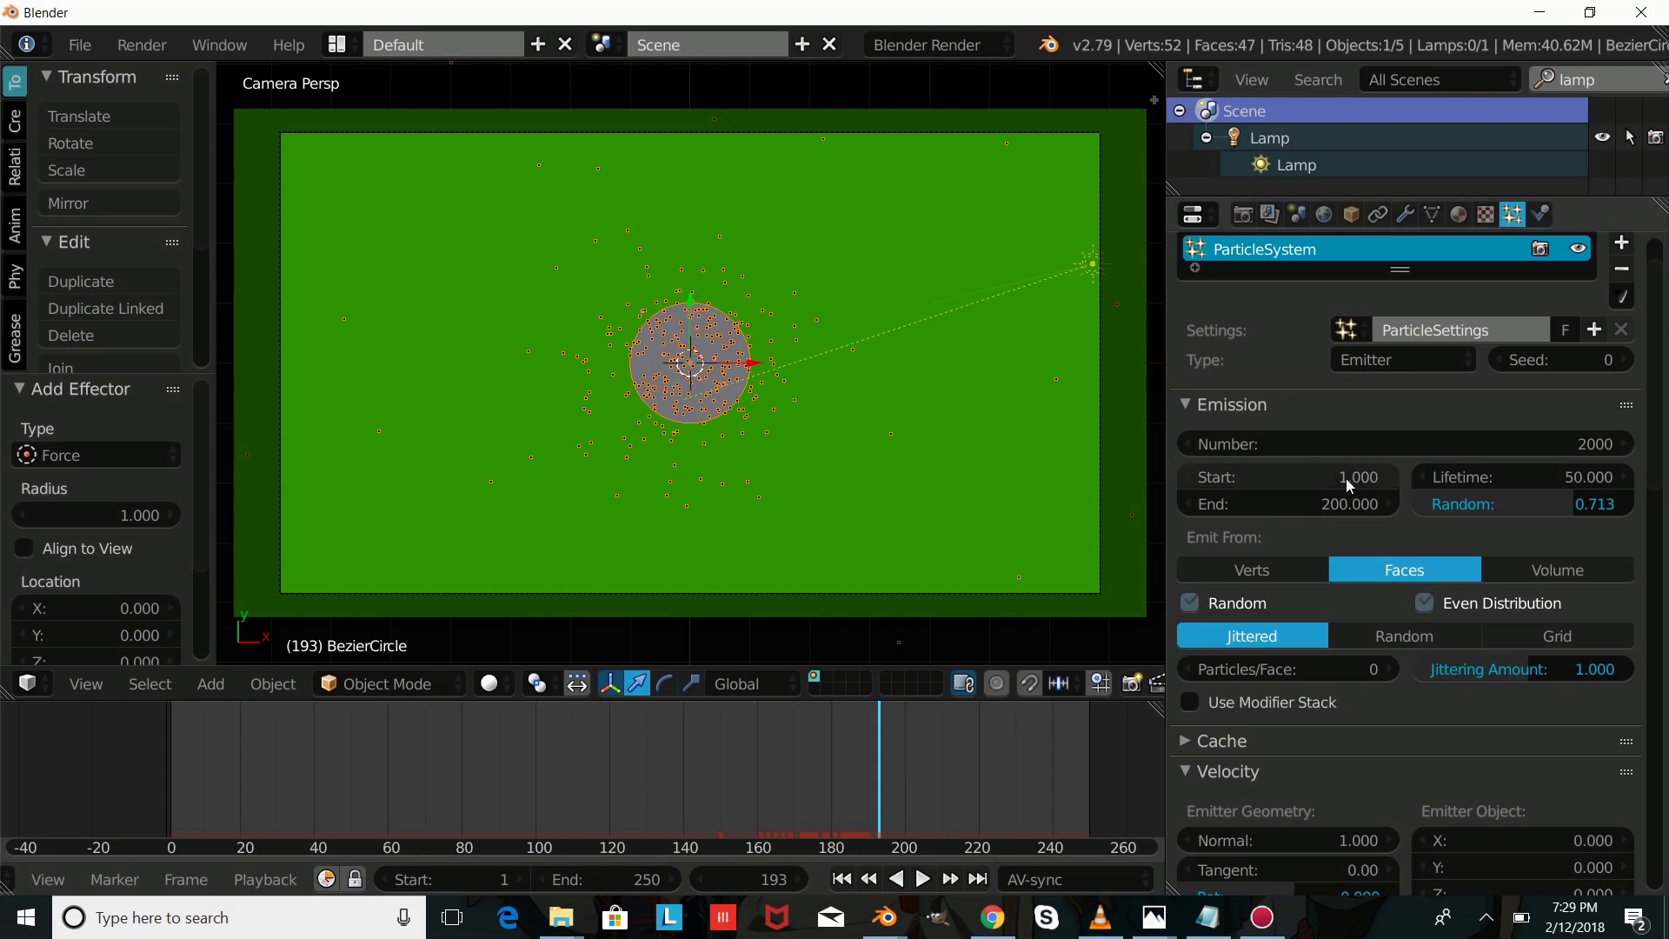
left_click_drag(455, 784, 616, 788)
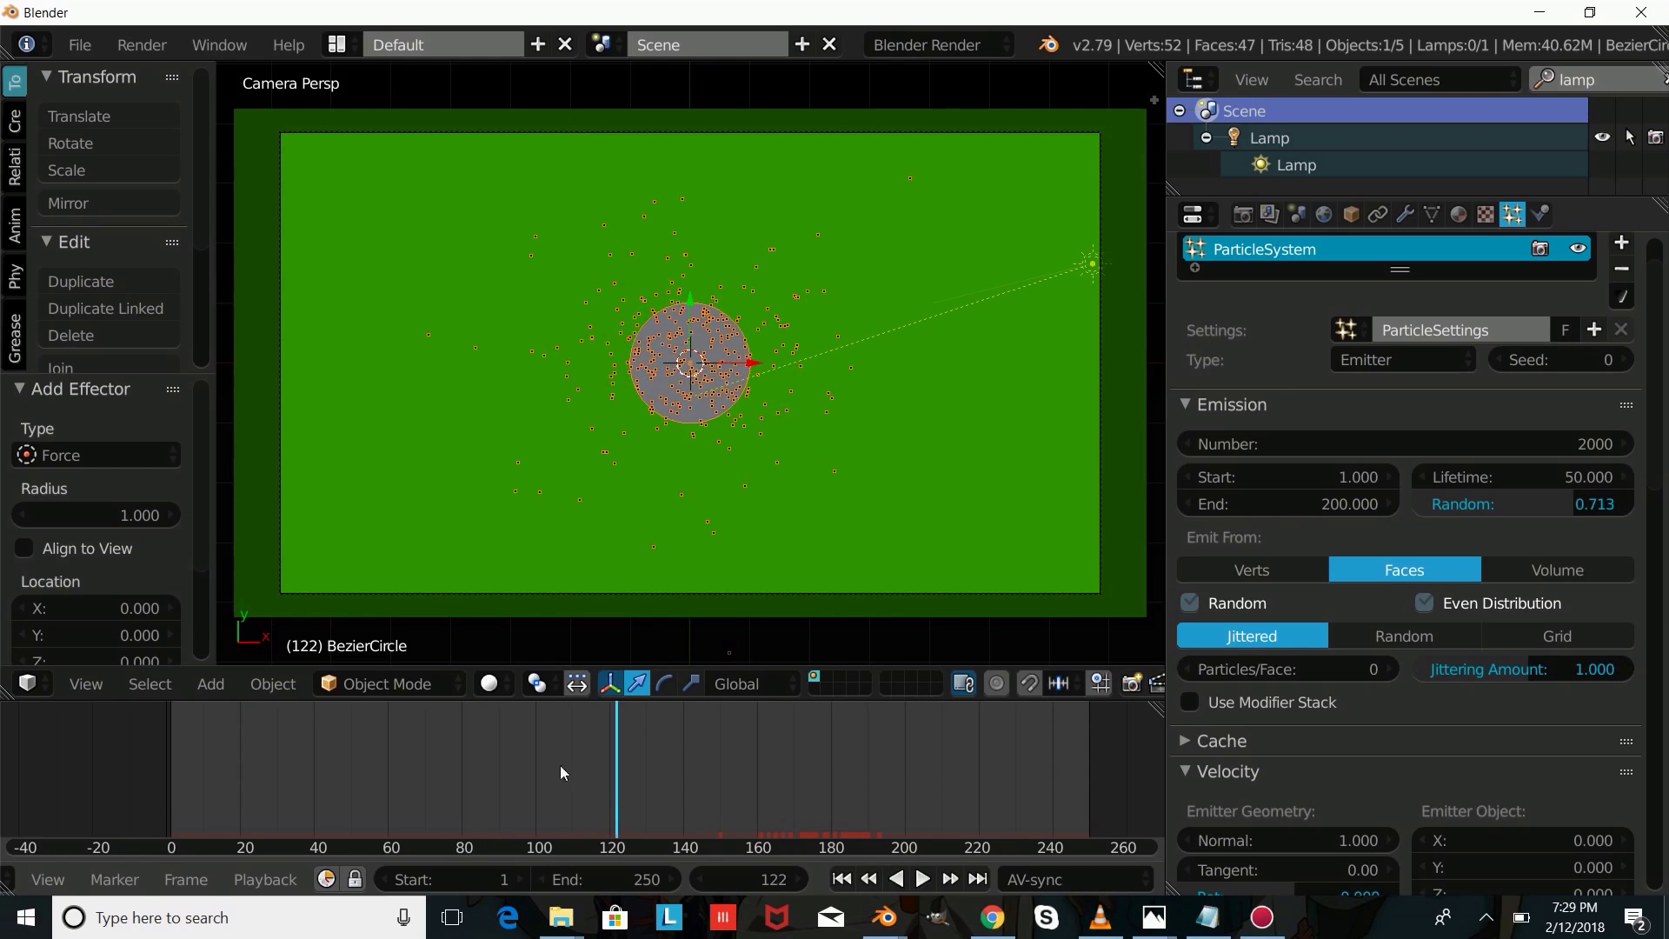
scroll(502, 610, "down", 2)
Step: Add a Bezier circle, move it left along X, and scale it to 0.343
left_click(208, 683)
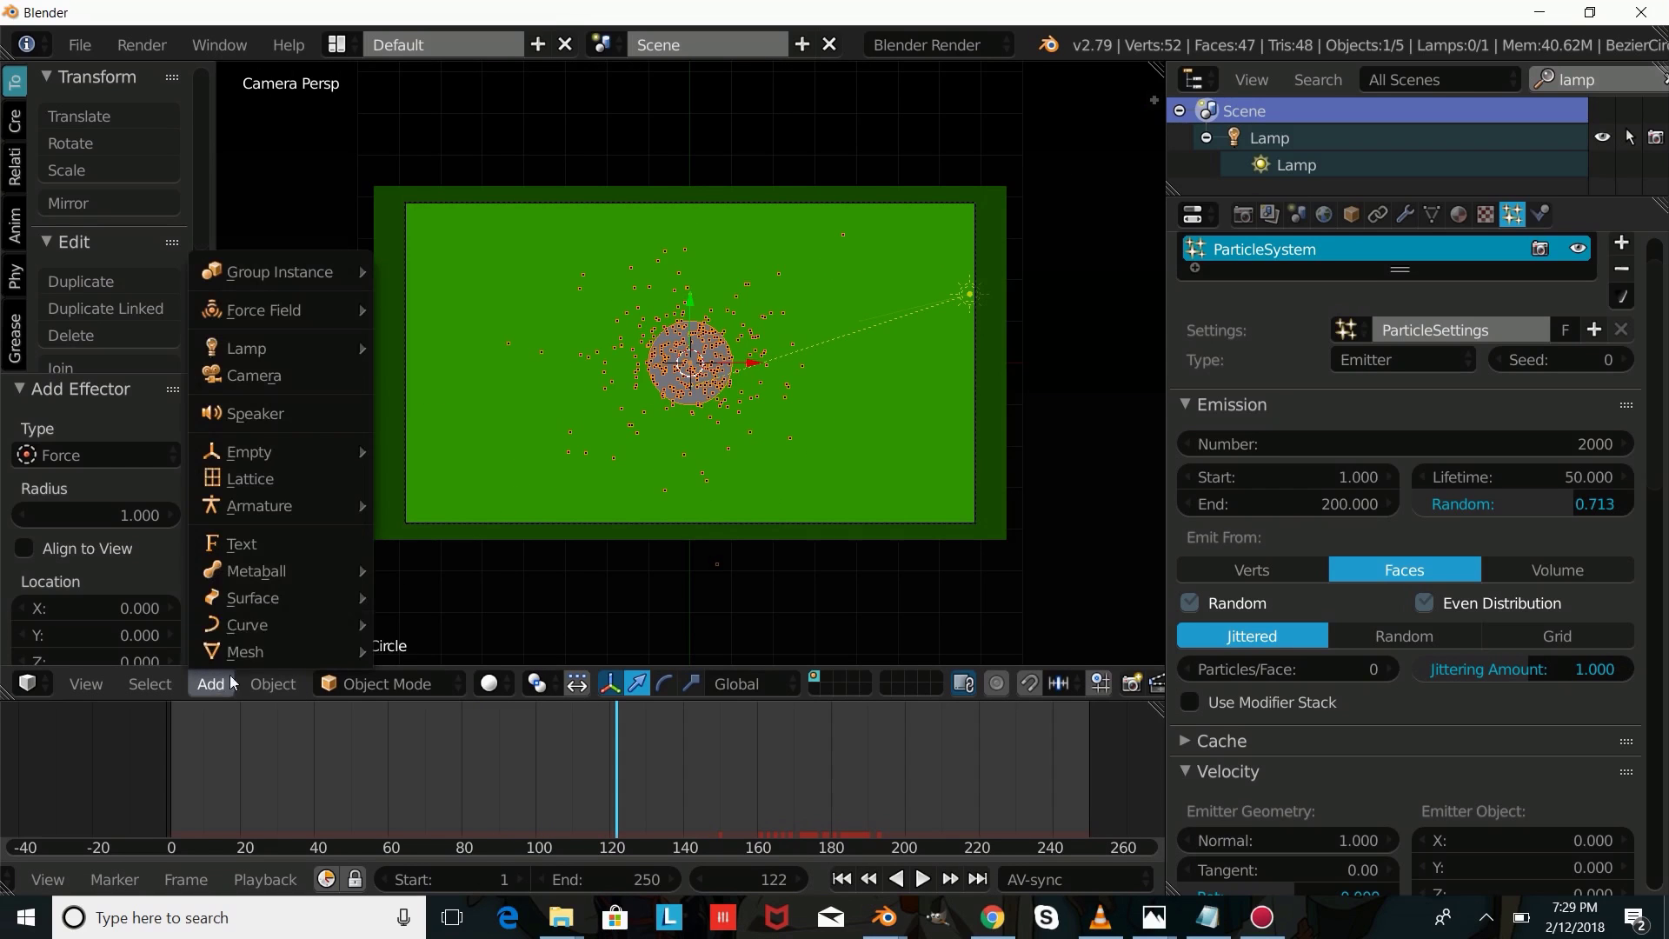
mouse_move(280, 626)
left_click(461, 650)
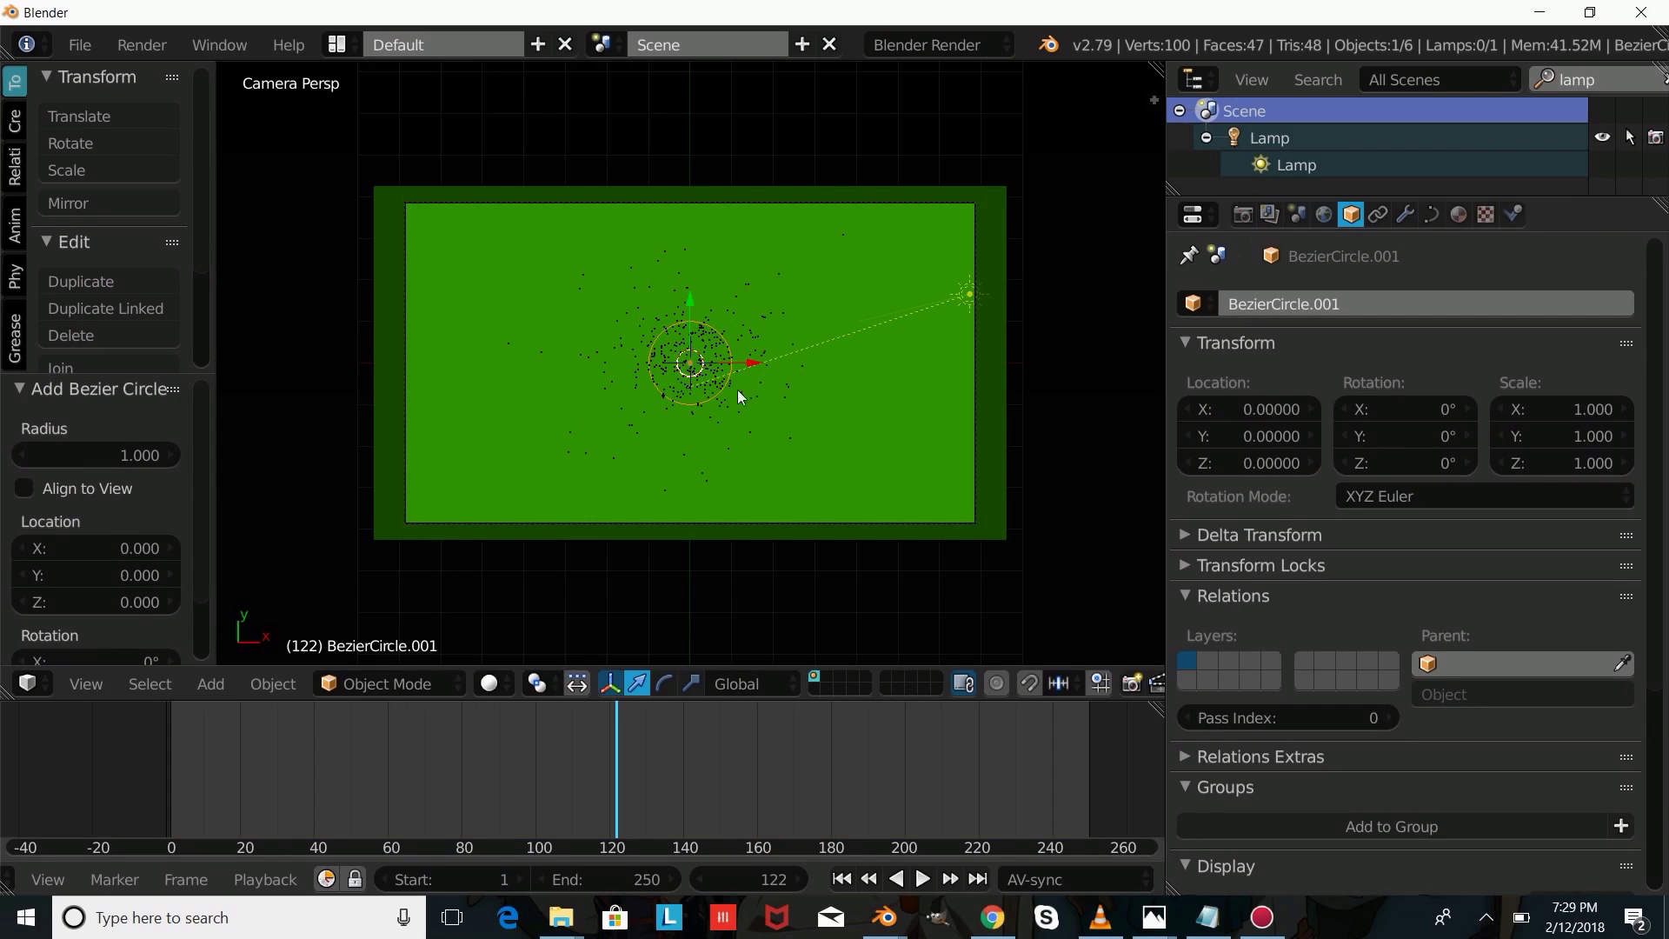
key("g")
key("x")
left_click(531, 378)
key("s")
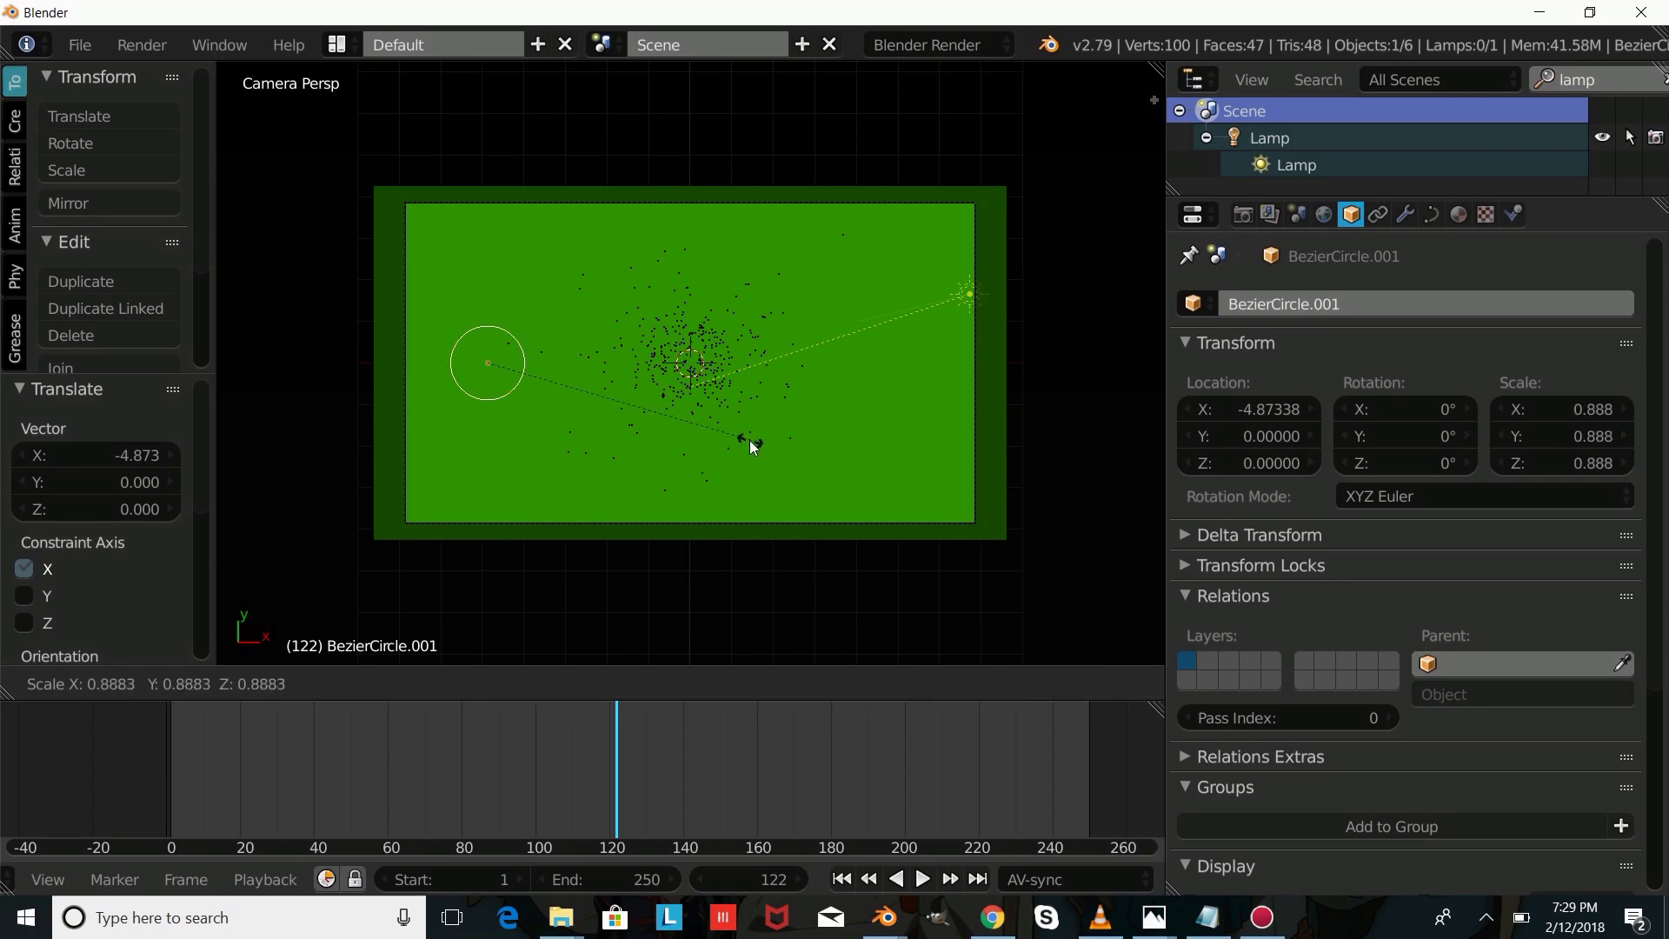
left_click(581, 393)
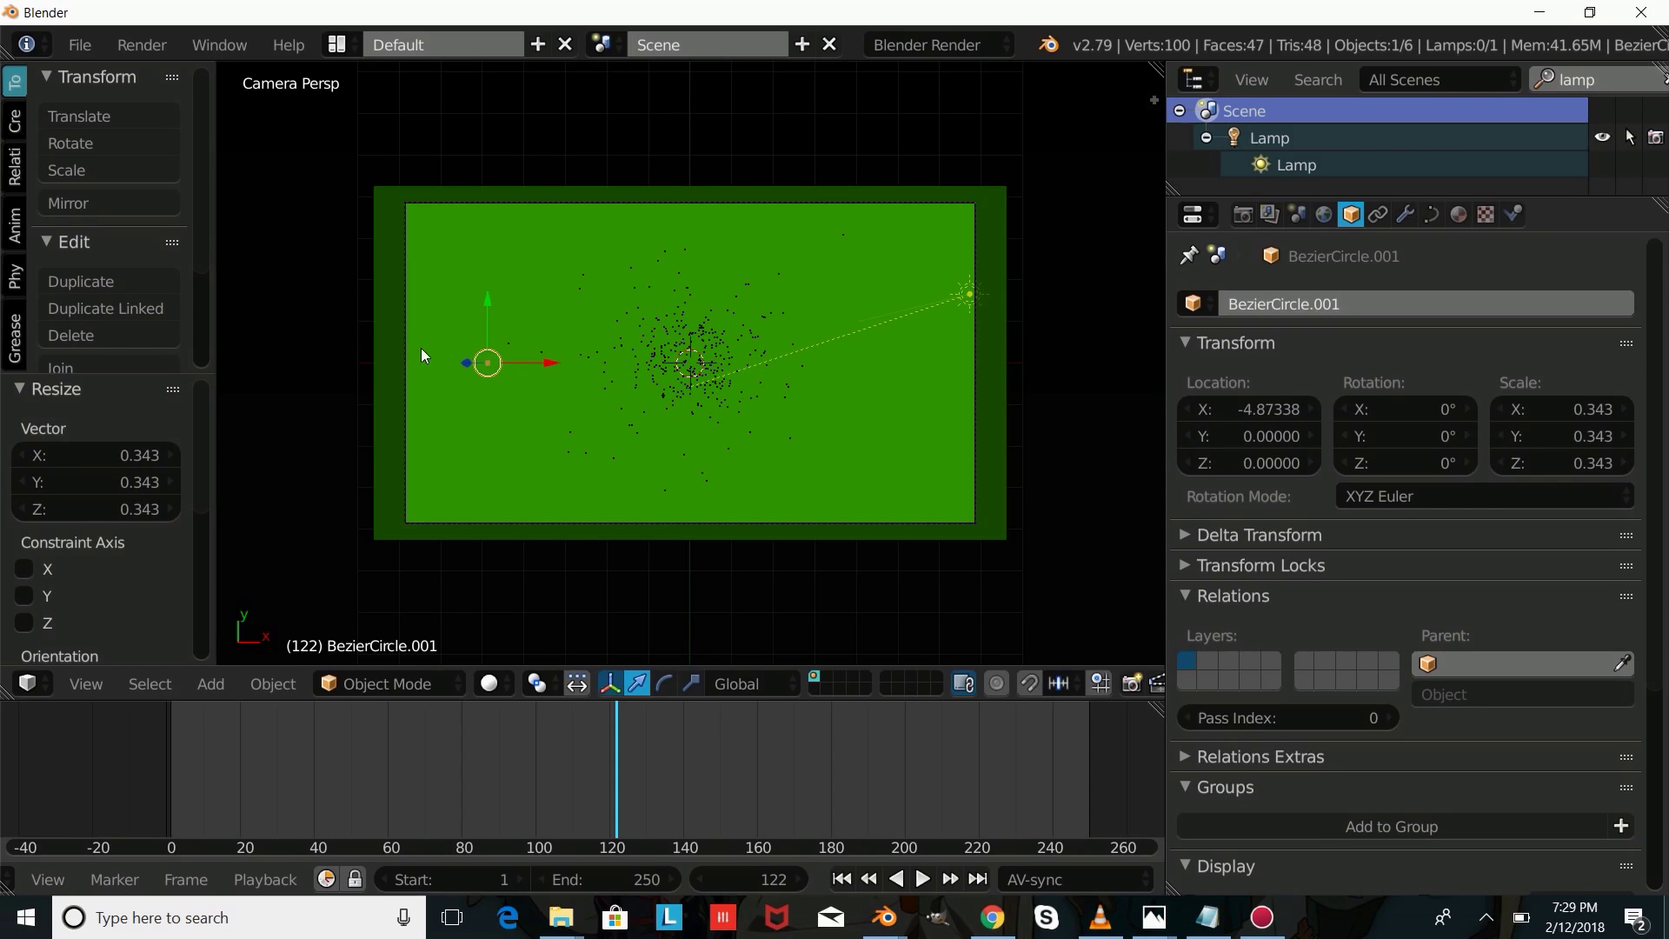
Step: Duplicate the small circle, shift the copy left on X, then move the first circle outside the camera frame
key("shift+d")
key("Escape")
key("g")
key("x")
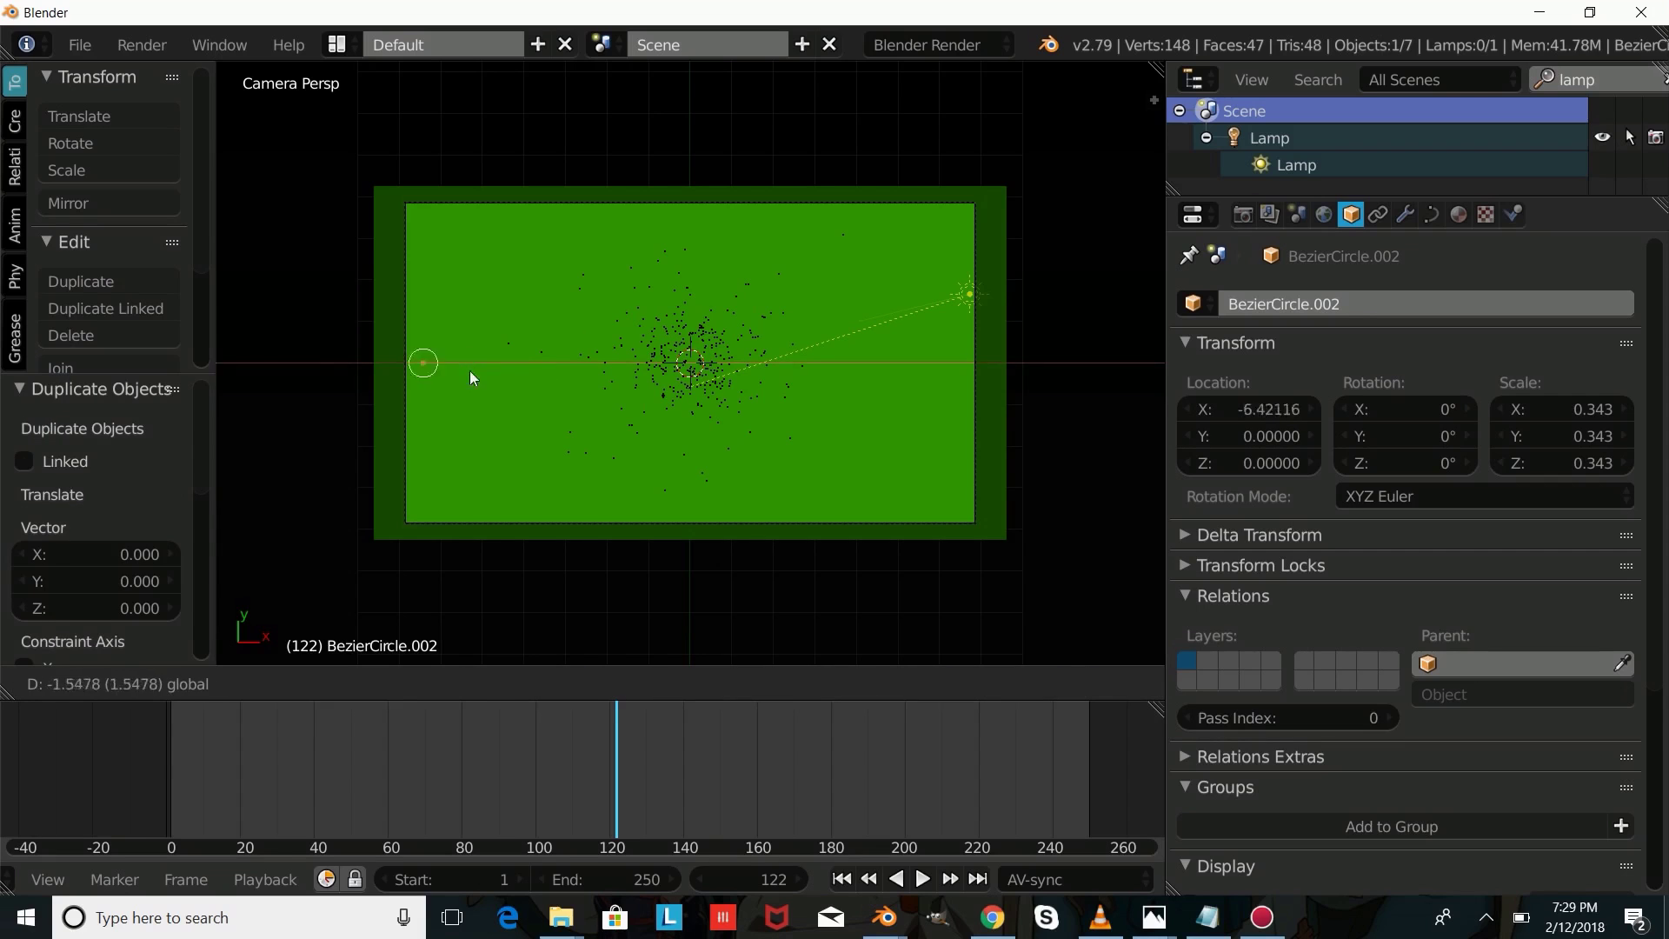
left_click(450, 374)
right_click(481, 364)
key("g")
key("x")
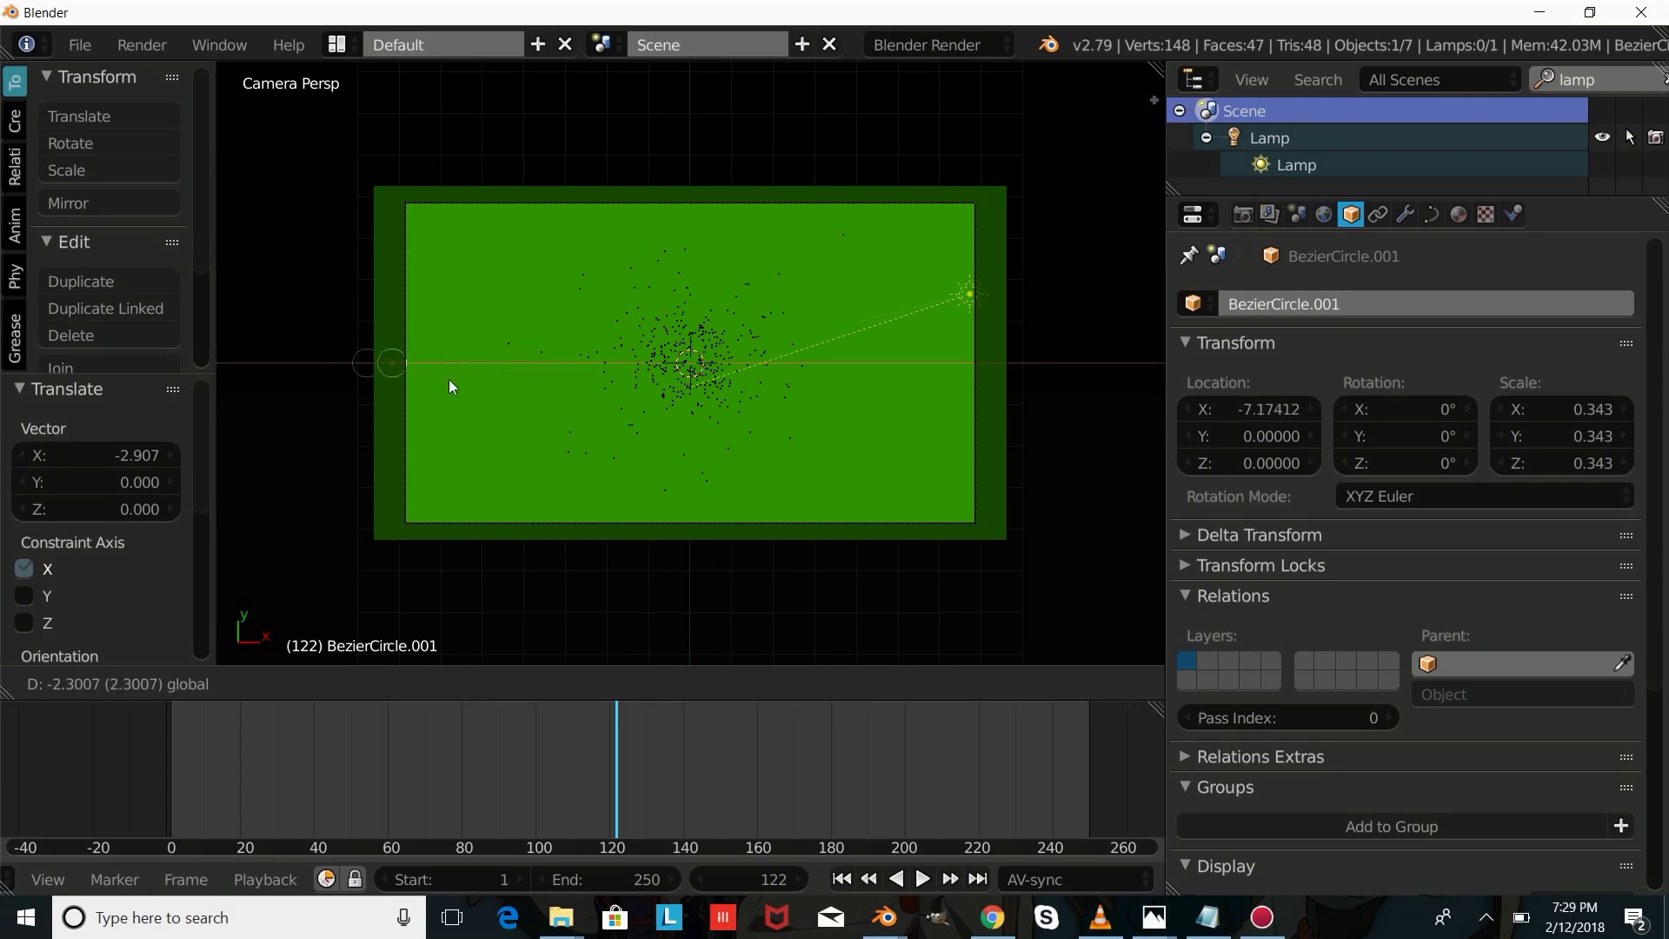
left_click(383, 388)
Step: Move the second circle along X to the left of the first and bring up its curve bevel settings
right_click(353, 387)
right_click(337, 370)
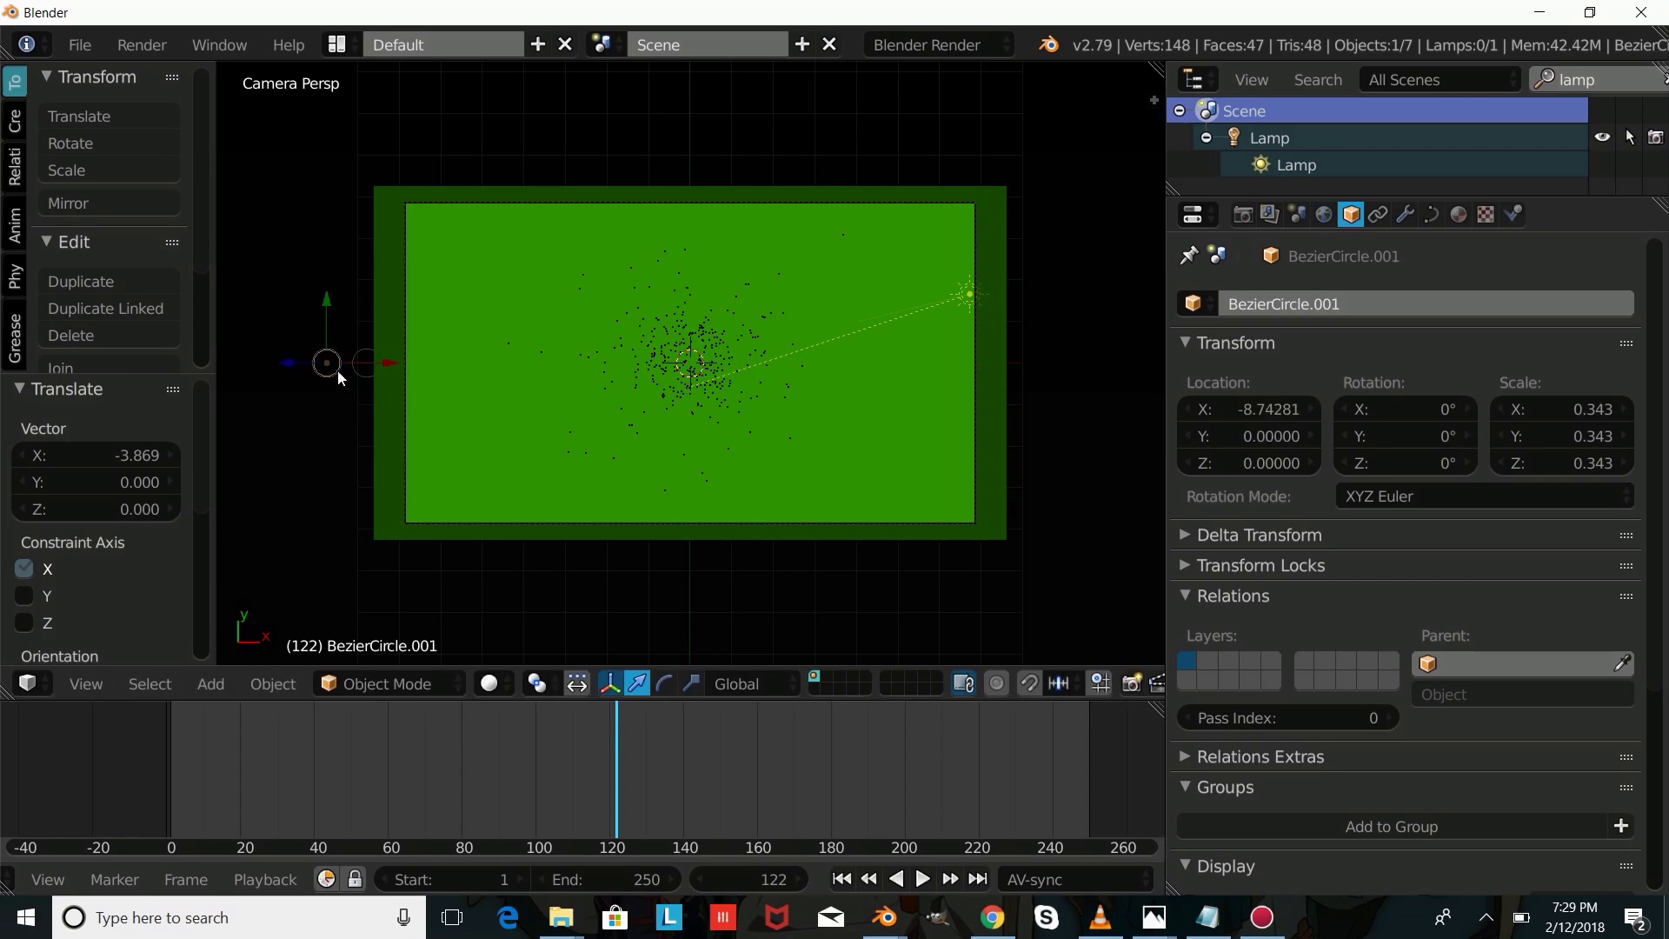
right_click(385, 387)
right_click(350, 382)
right_click(363, 384)
key("g")
key("x")
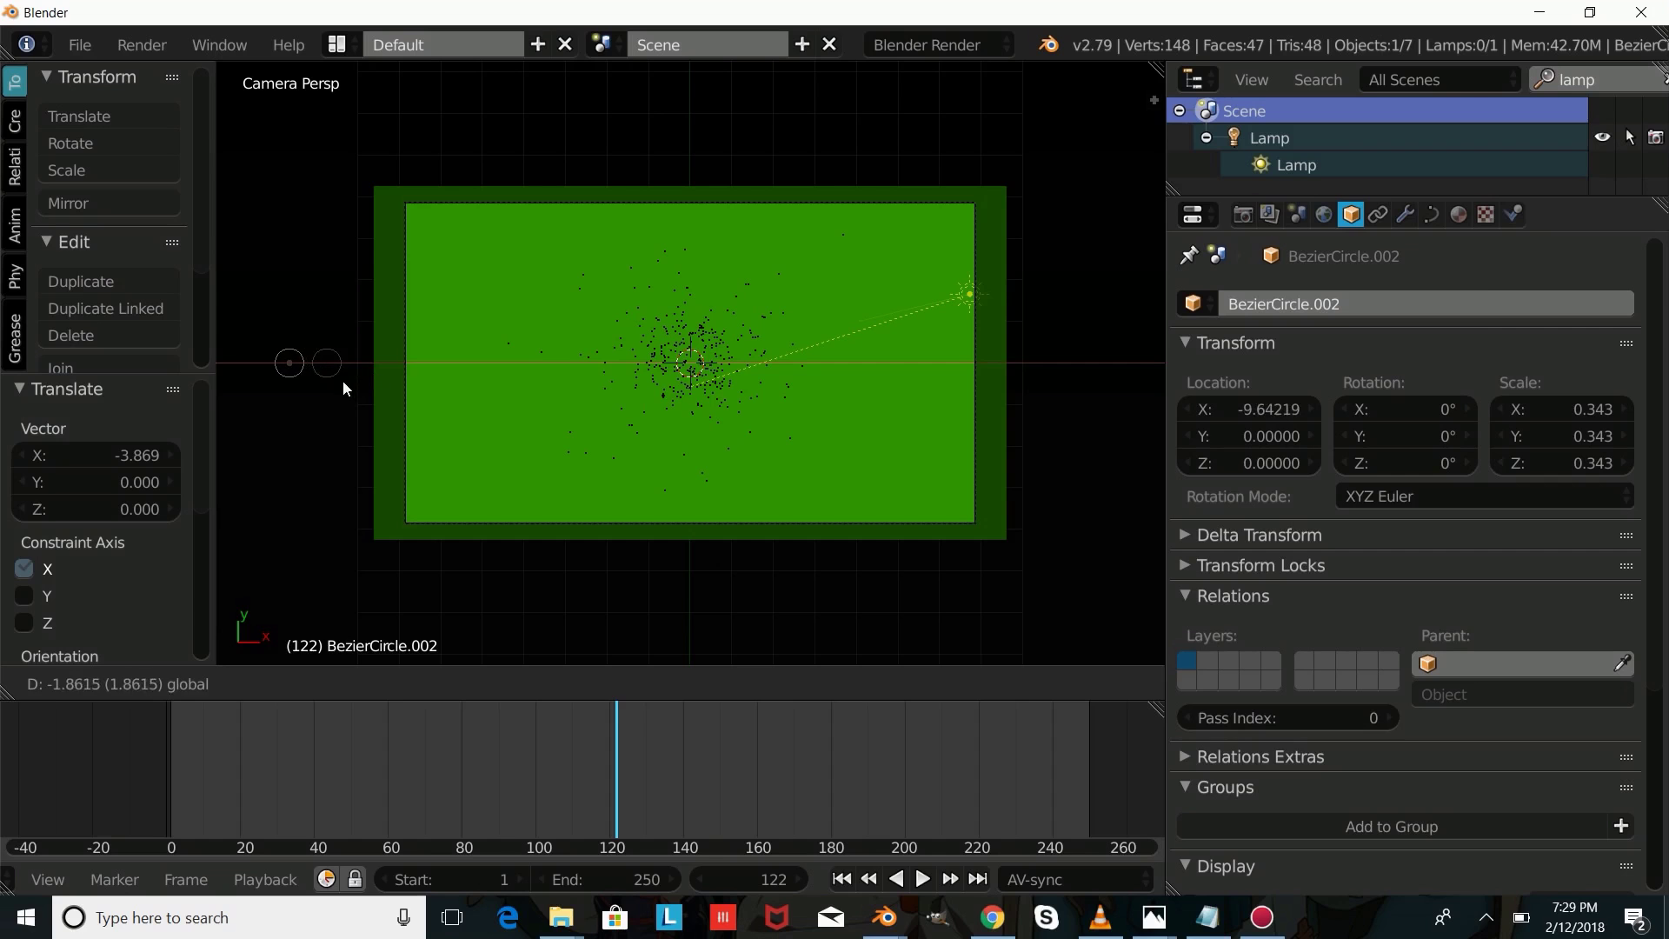
left_click(343, 381)
left_click(1430, 213)
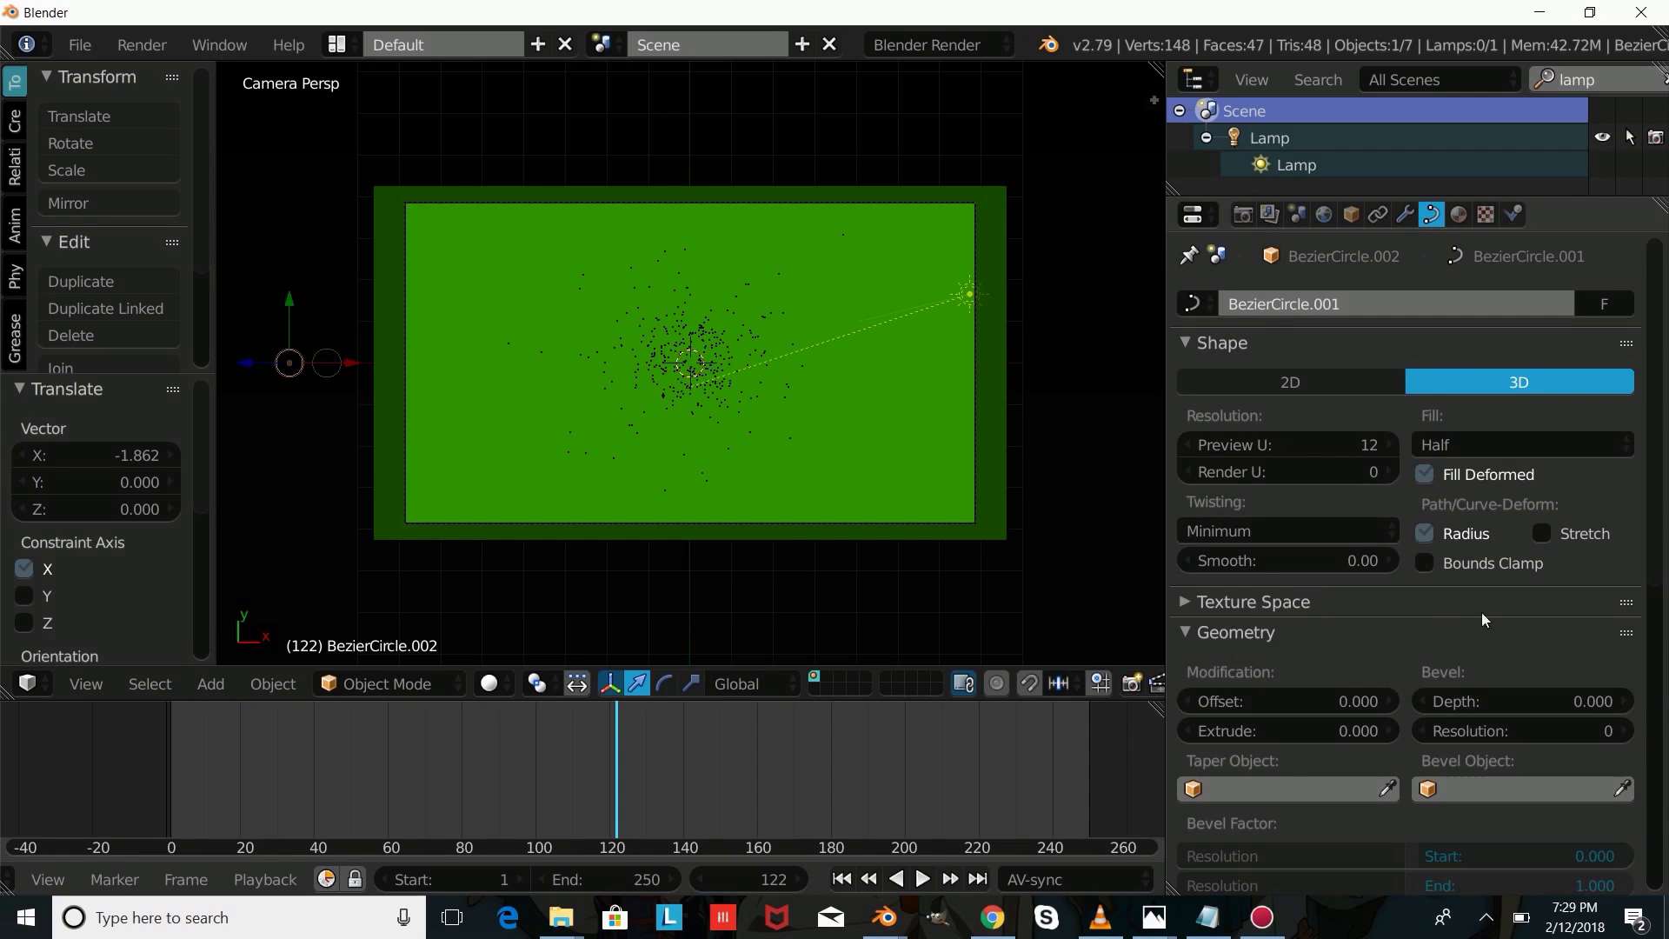
scroll(1473, 687, "down", 3)
left_click(1476, 683)
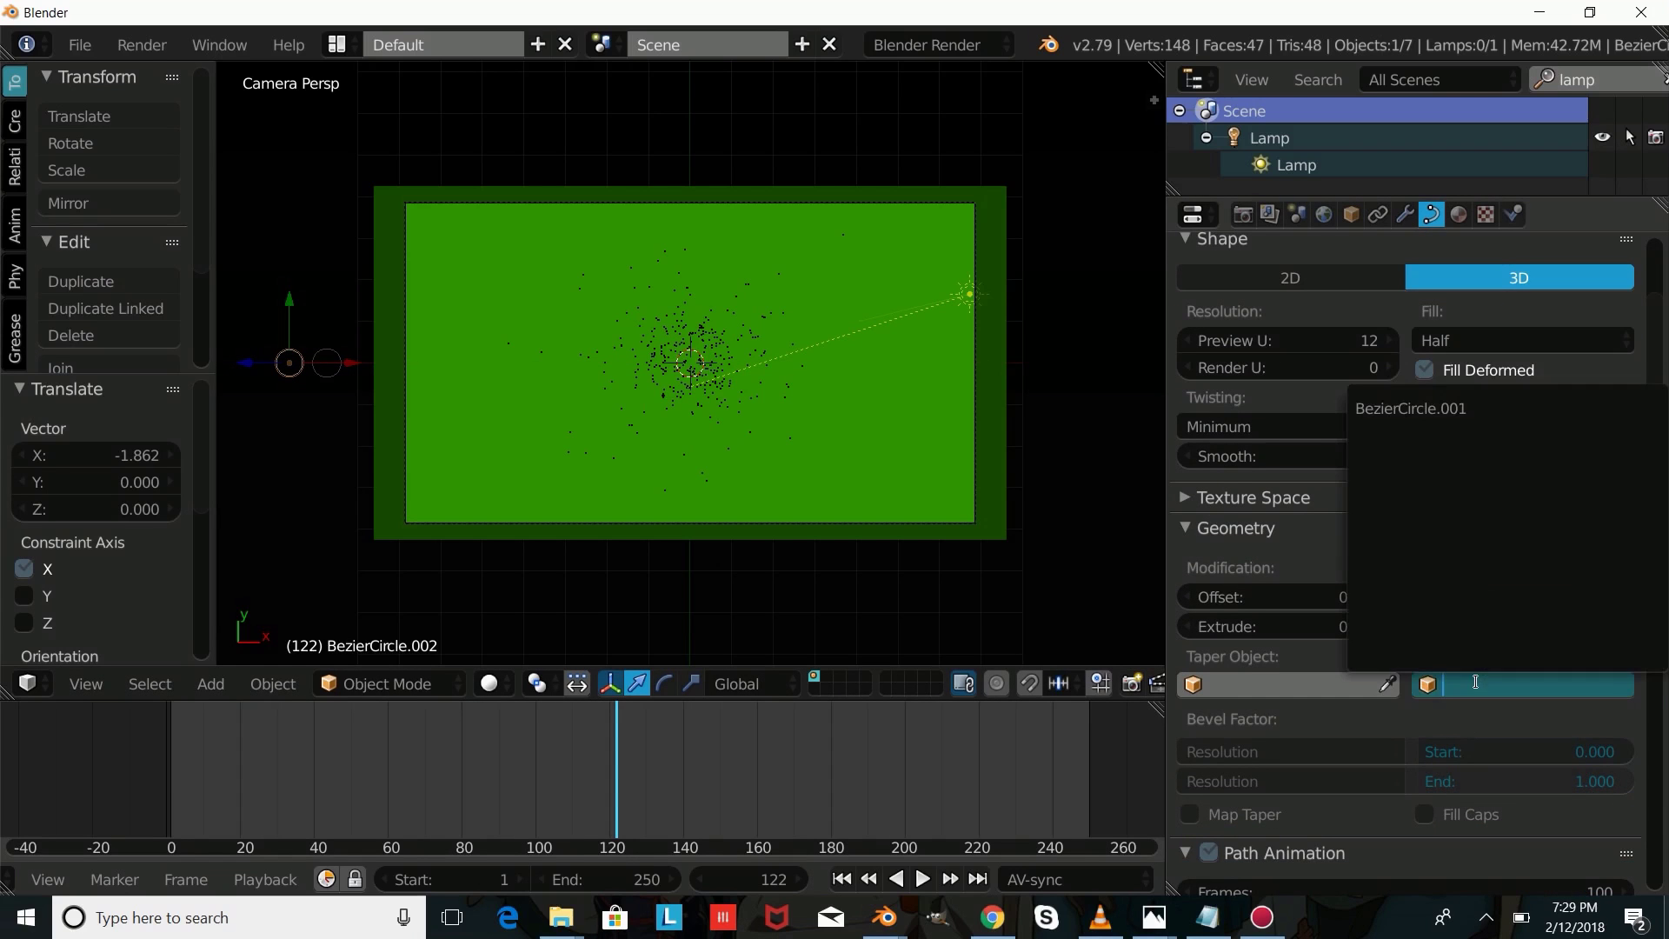
Step: Use BezierCircle.001 as the bevel profile and move the ring into the camera frame
left_click(1426, 408)
left_click_drag(338, 367, 633, 392)
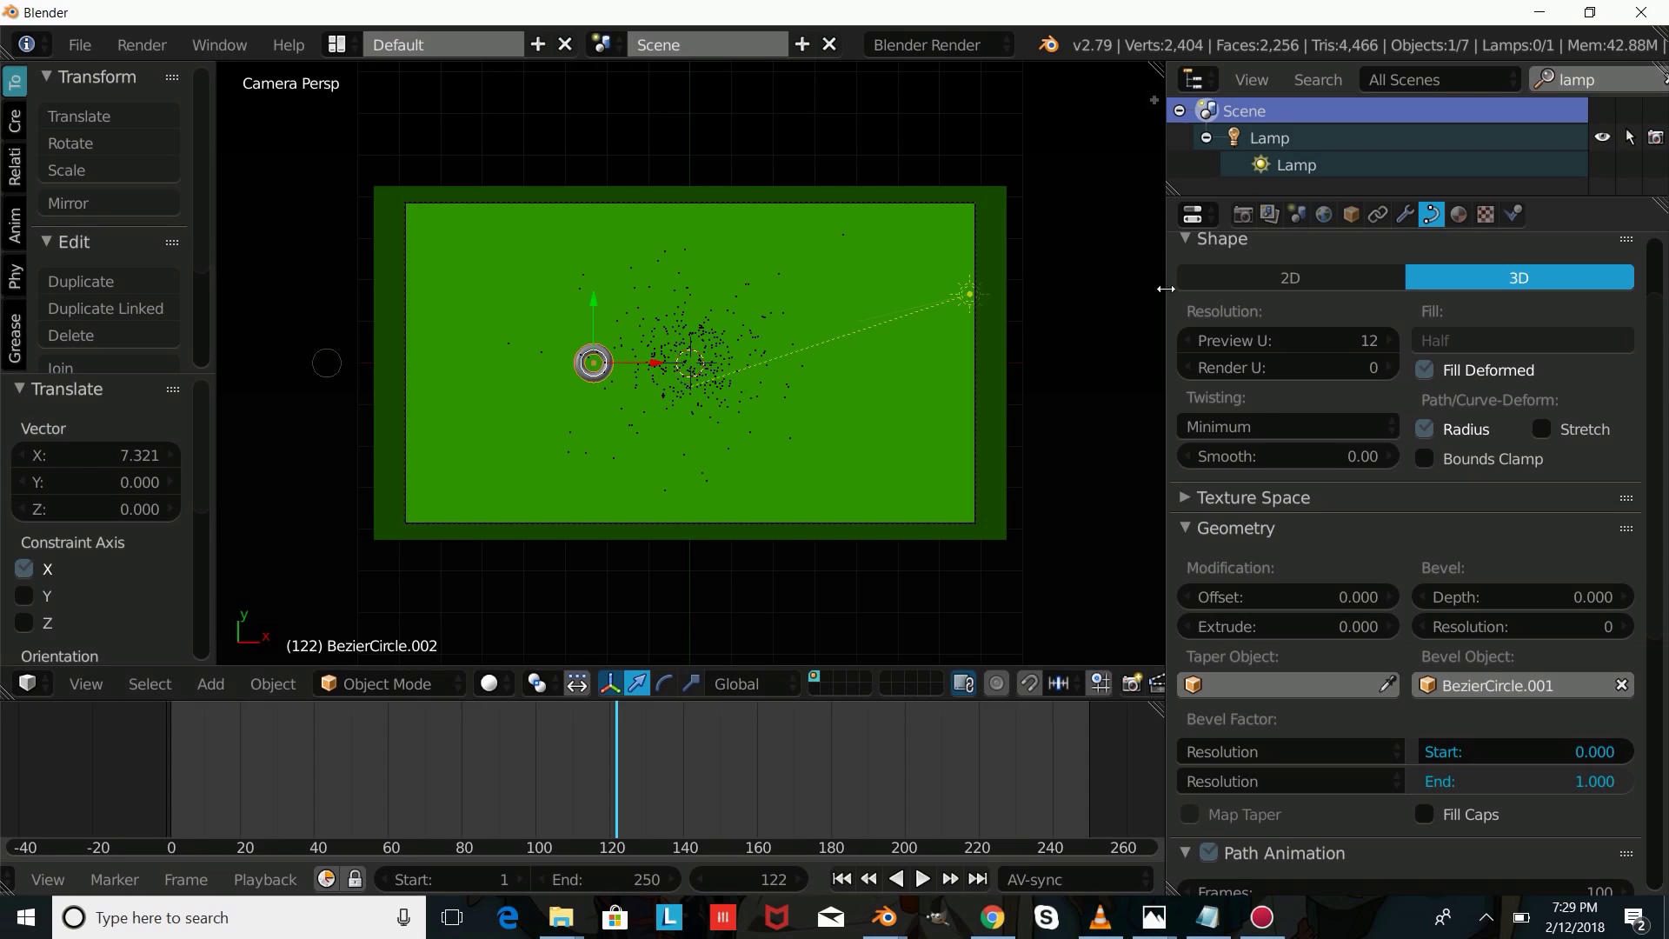
left_click(1350, 214)
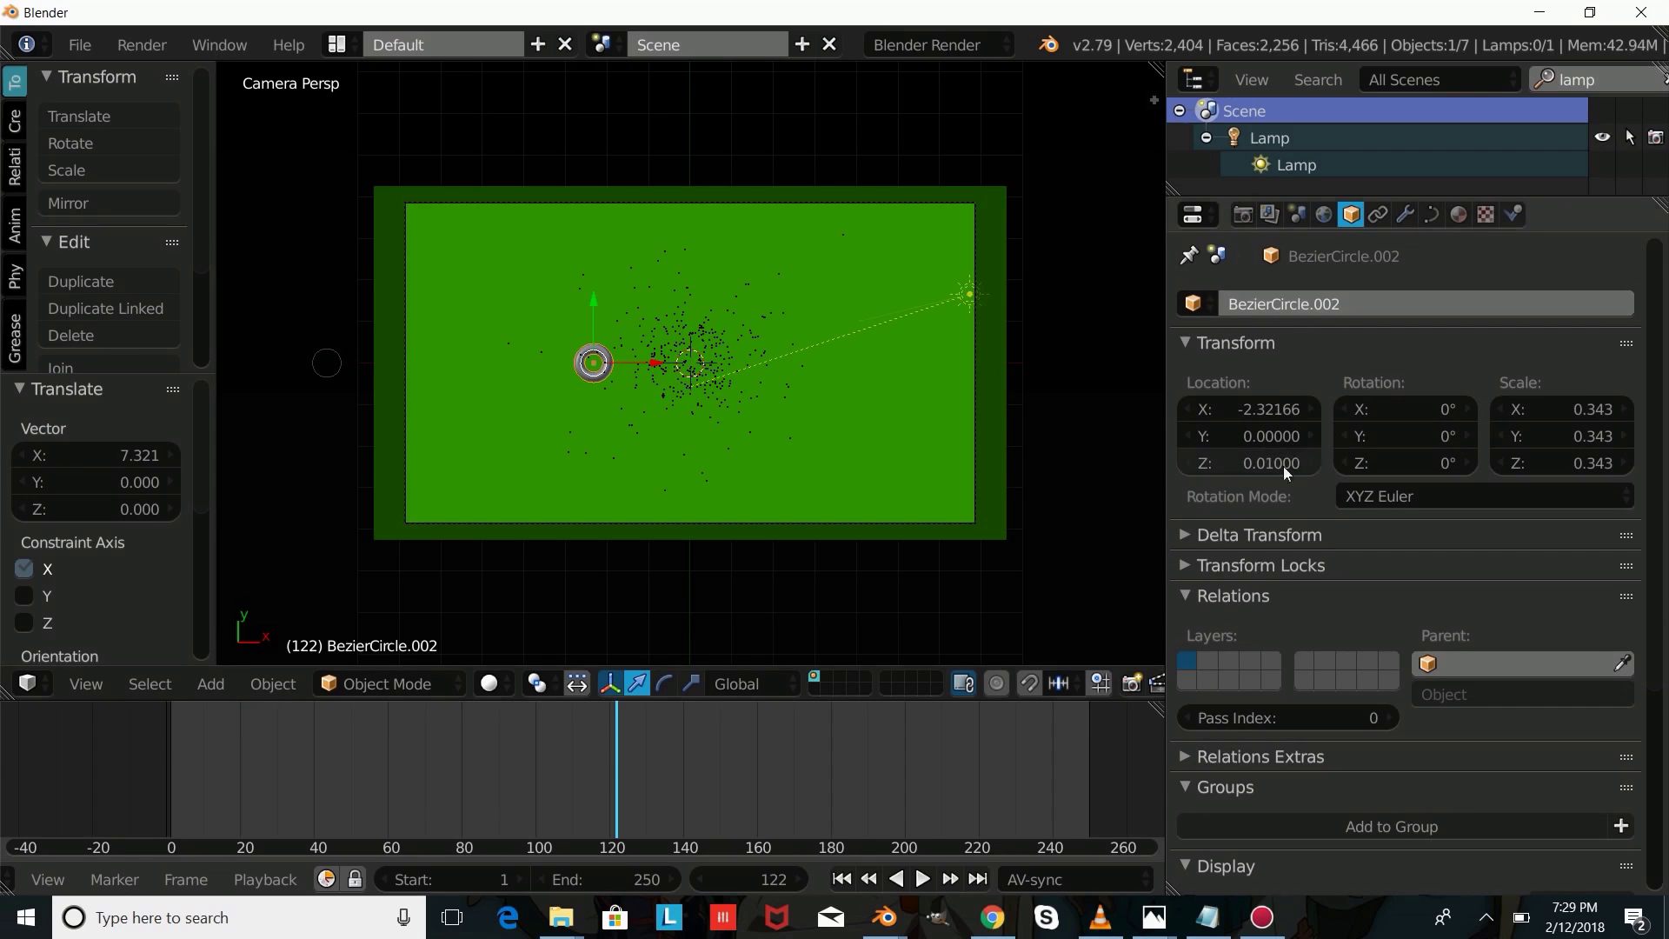
scroll(619, 384, "up", 4)
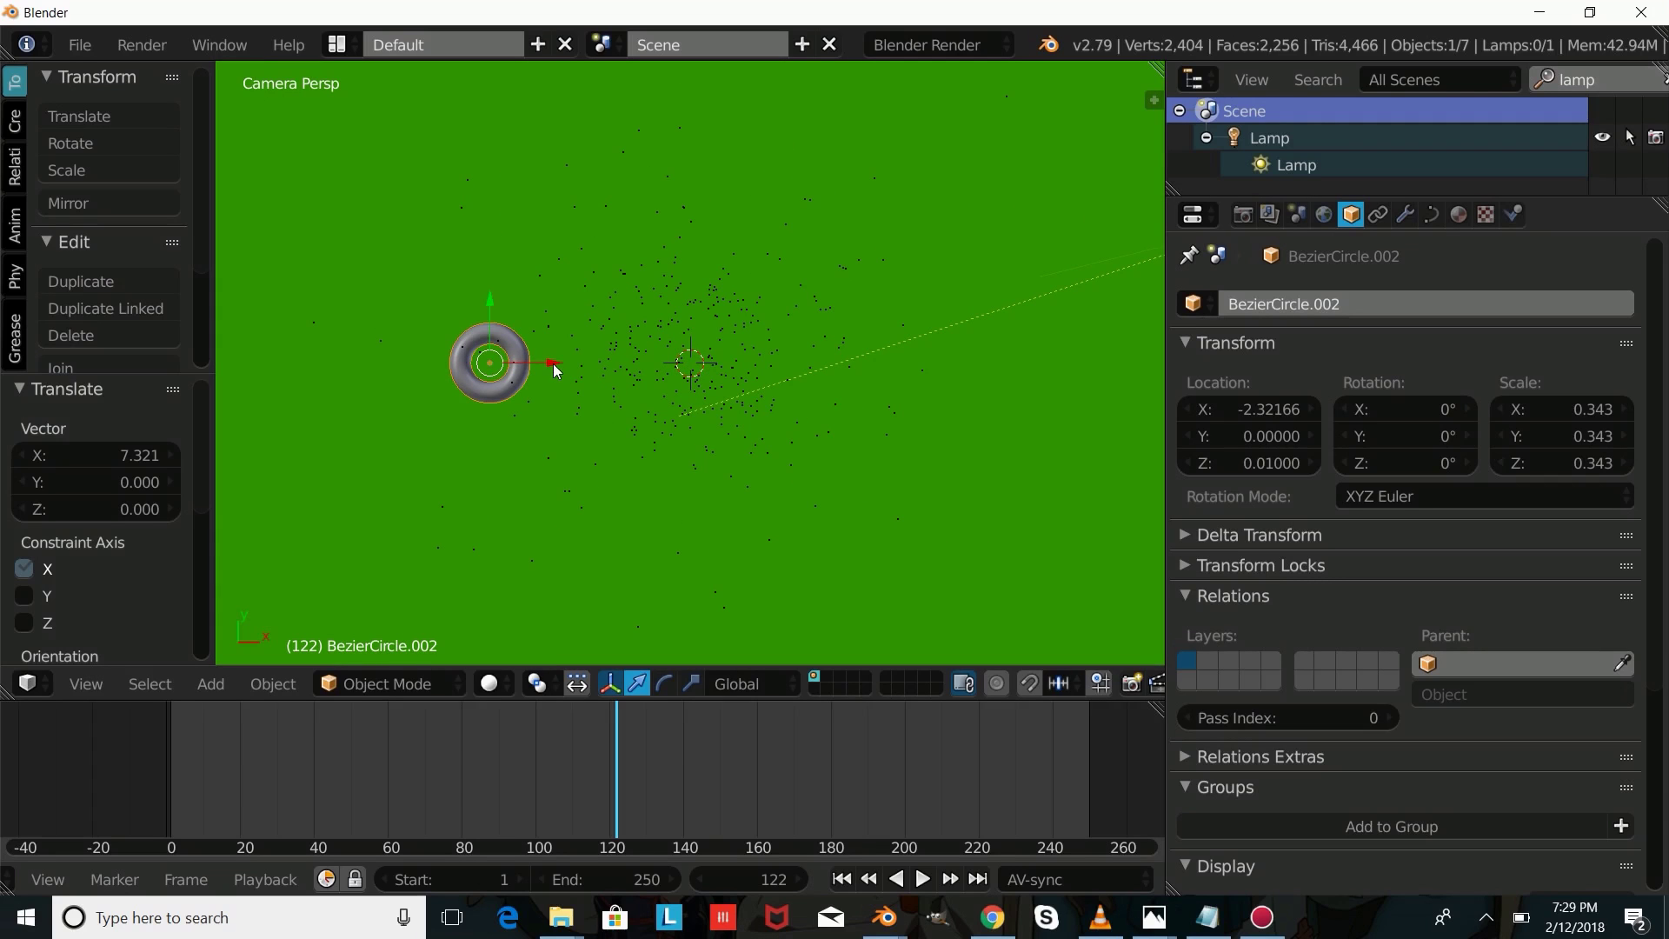
Step: Flatten the ring to zero Z depth and scale it up about 1.98 times
key("s")
key("z")
key("0")
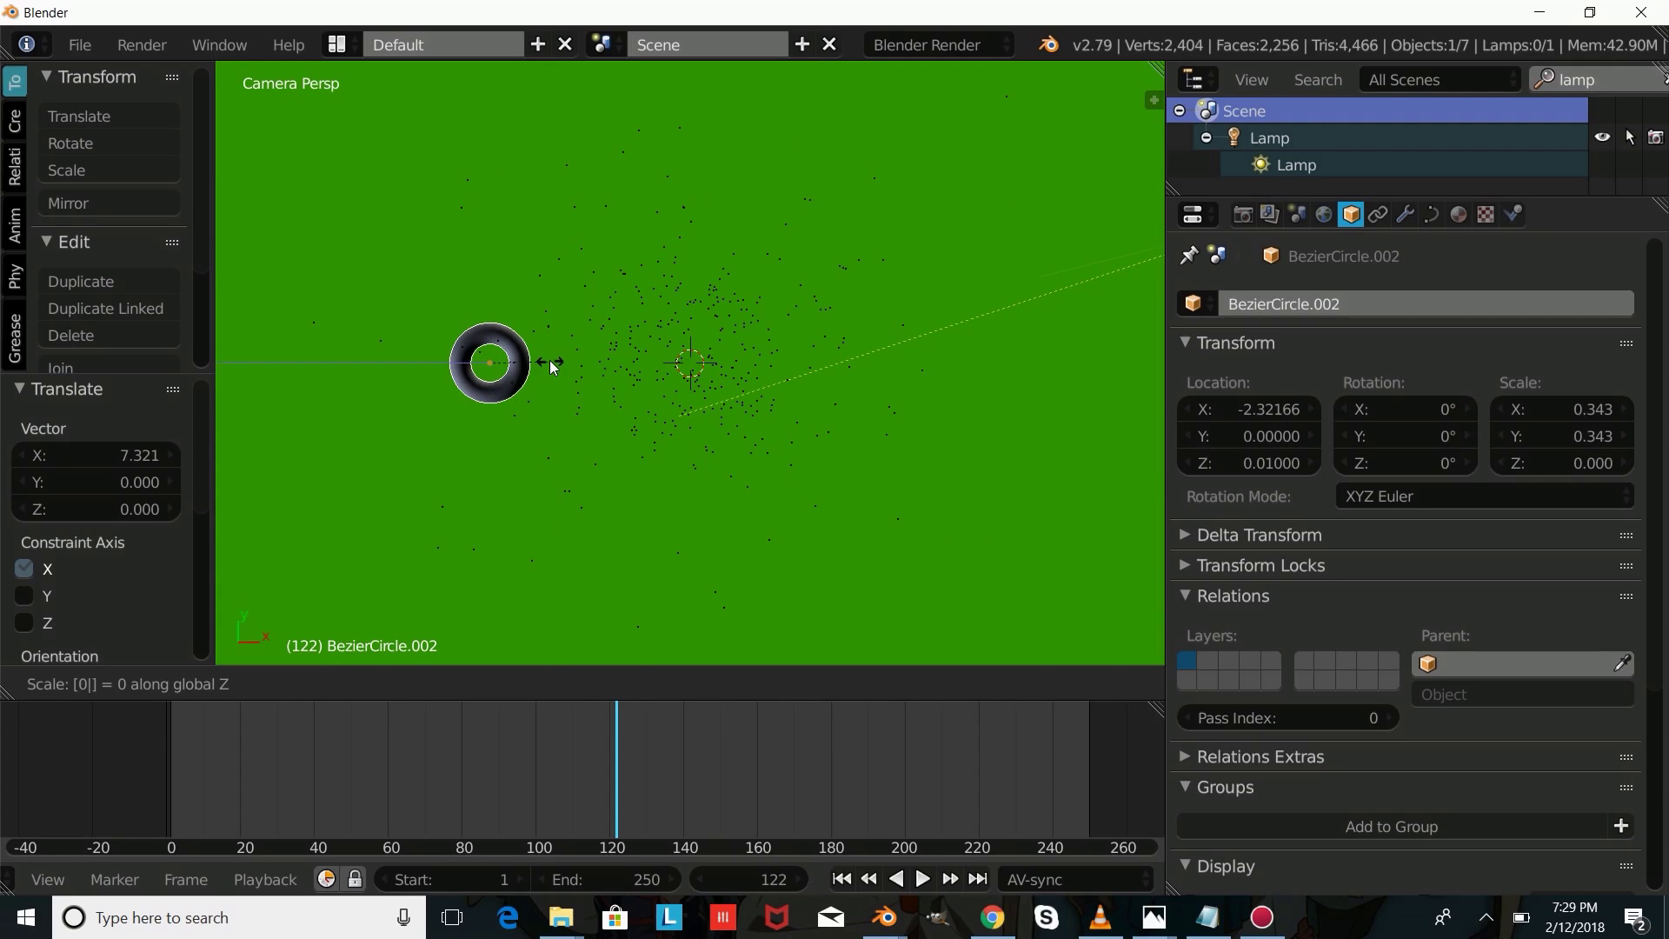
key("Return")
scroll(543, 400, "down", 4)
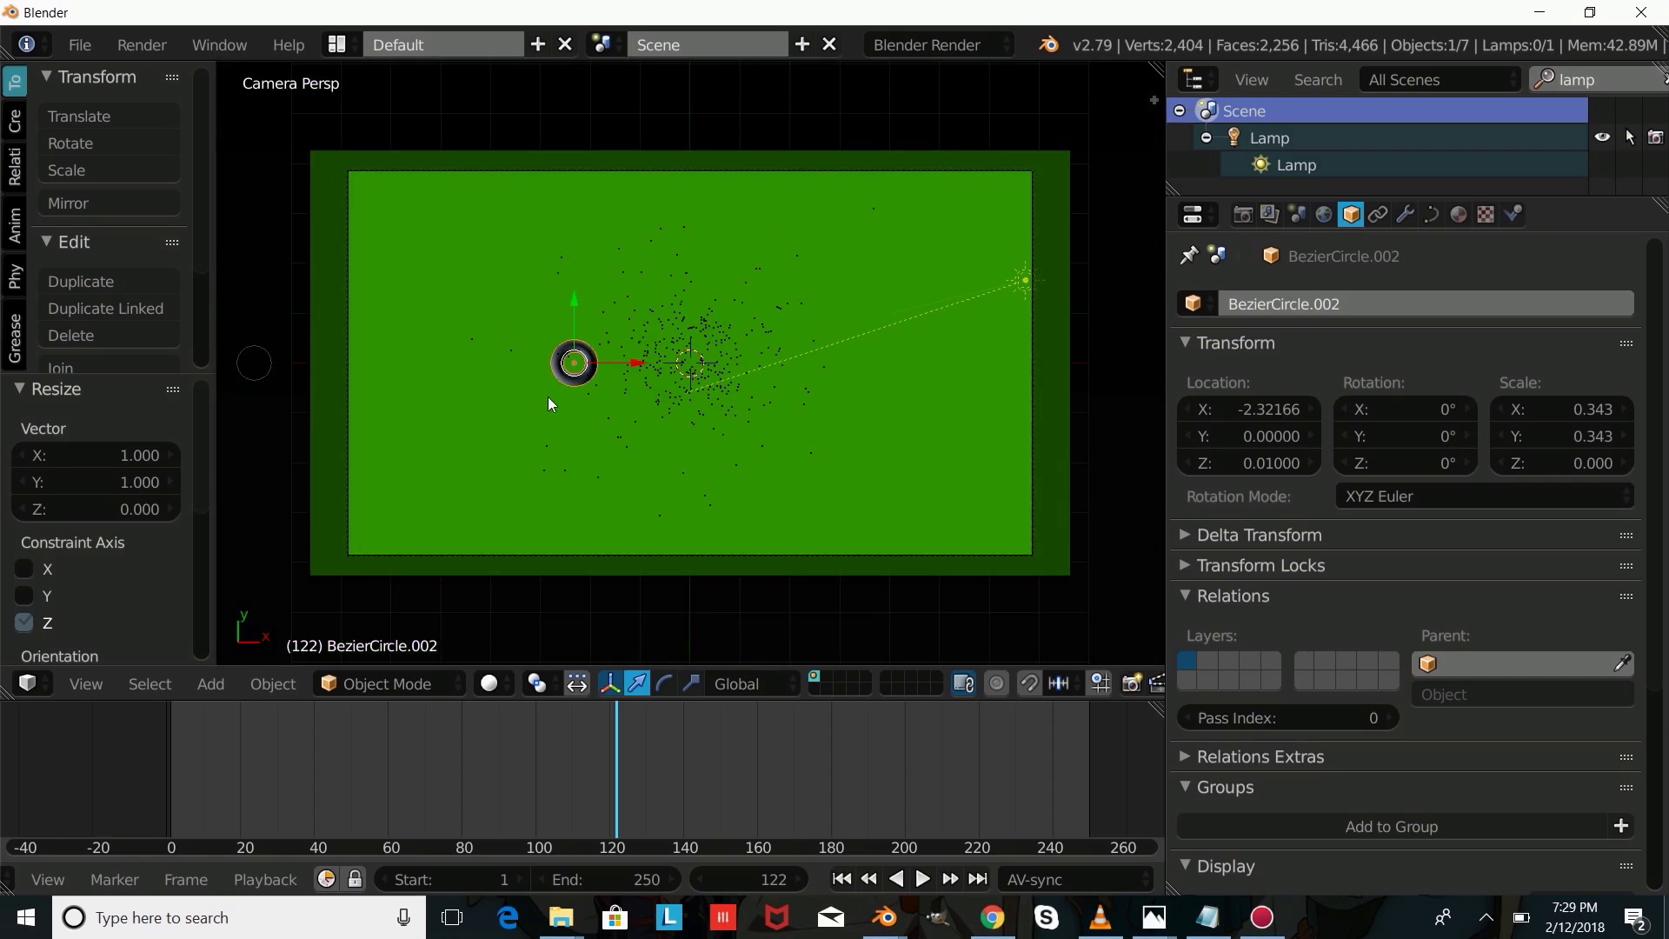
key("s")
left_click(606, 424)
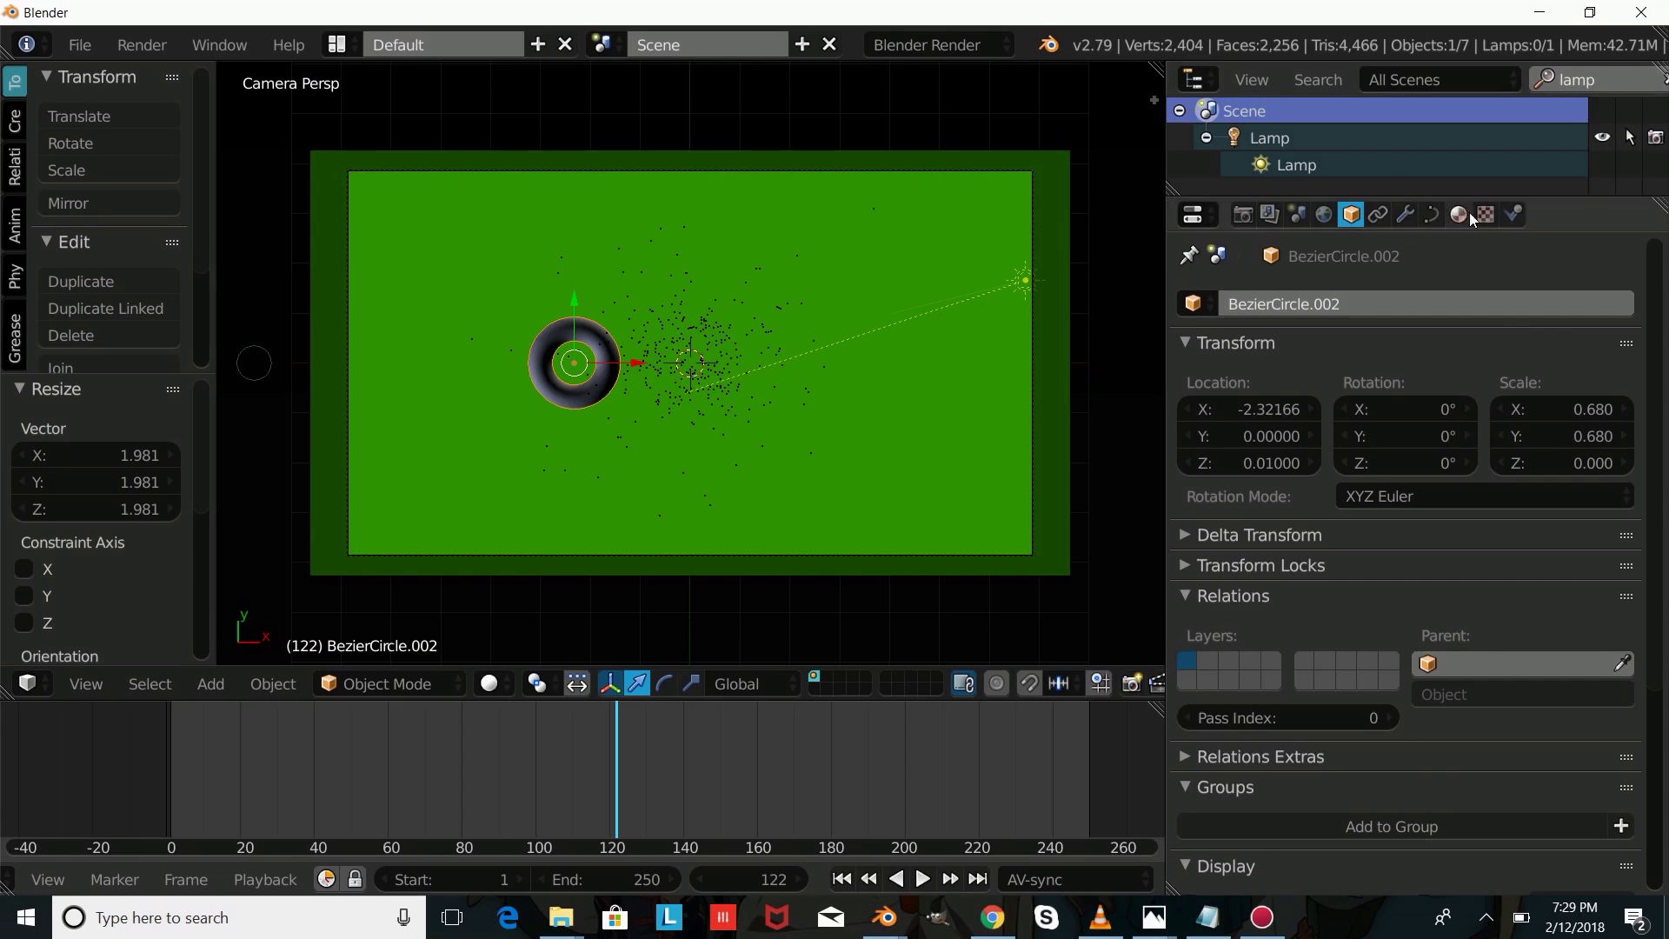
left_click(1435, 214)
left_click(1459, 214)
Step: Give the ring a new shadeless material with dark green diffuse (R 0.005, G 0.022, B 0)
left_click(1294, 382)
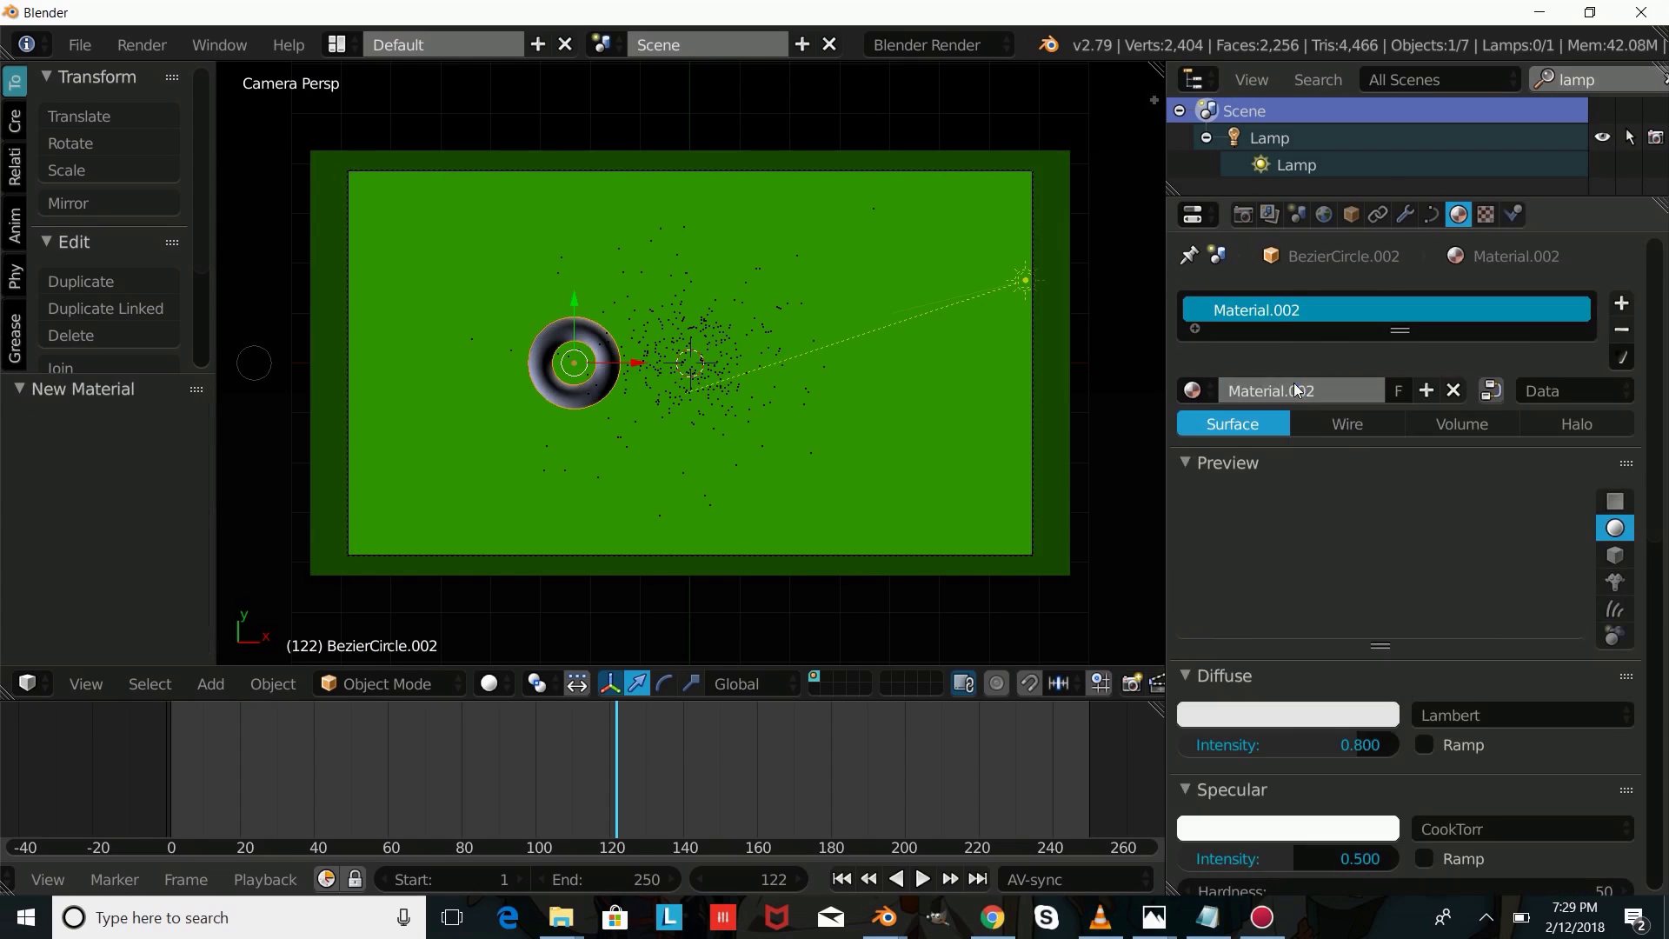
scroll(1396, 683, "down", 6)
left_click(1476, 727)
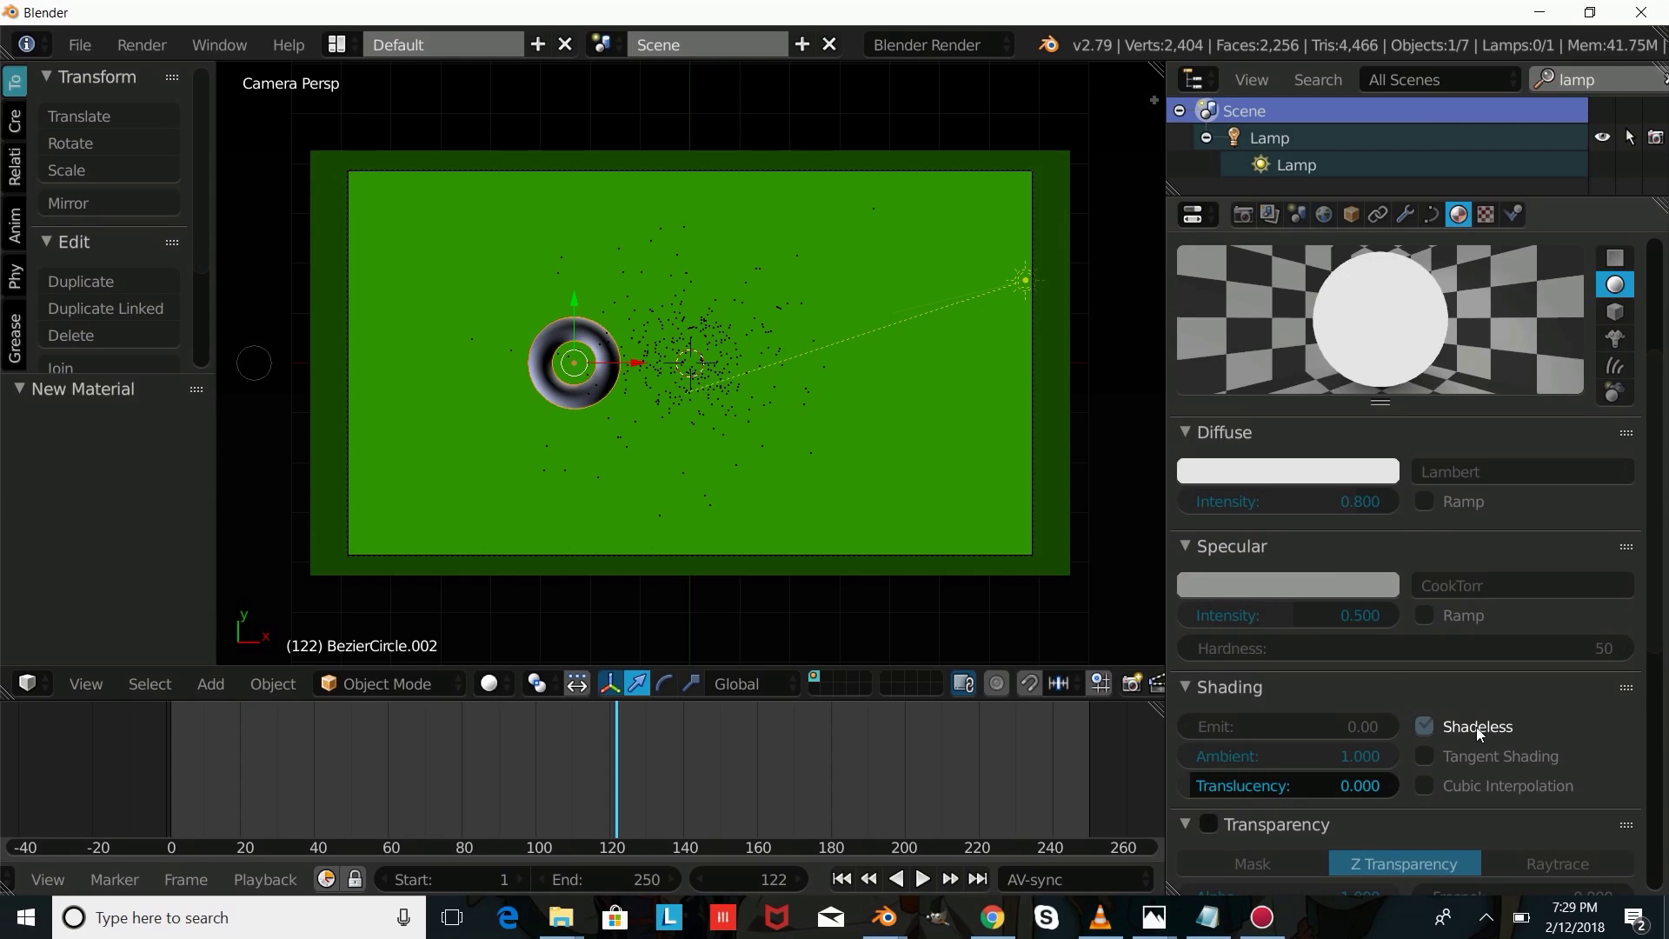
left_click(1304, 471)
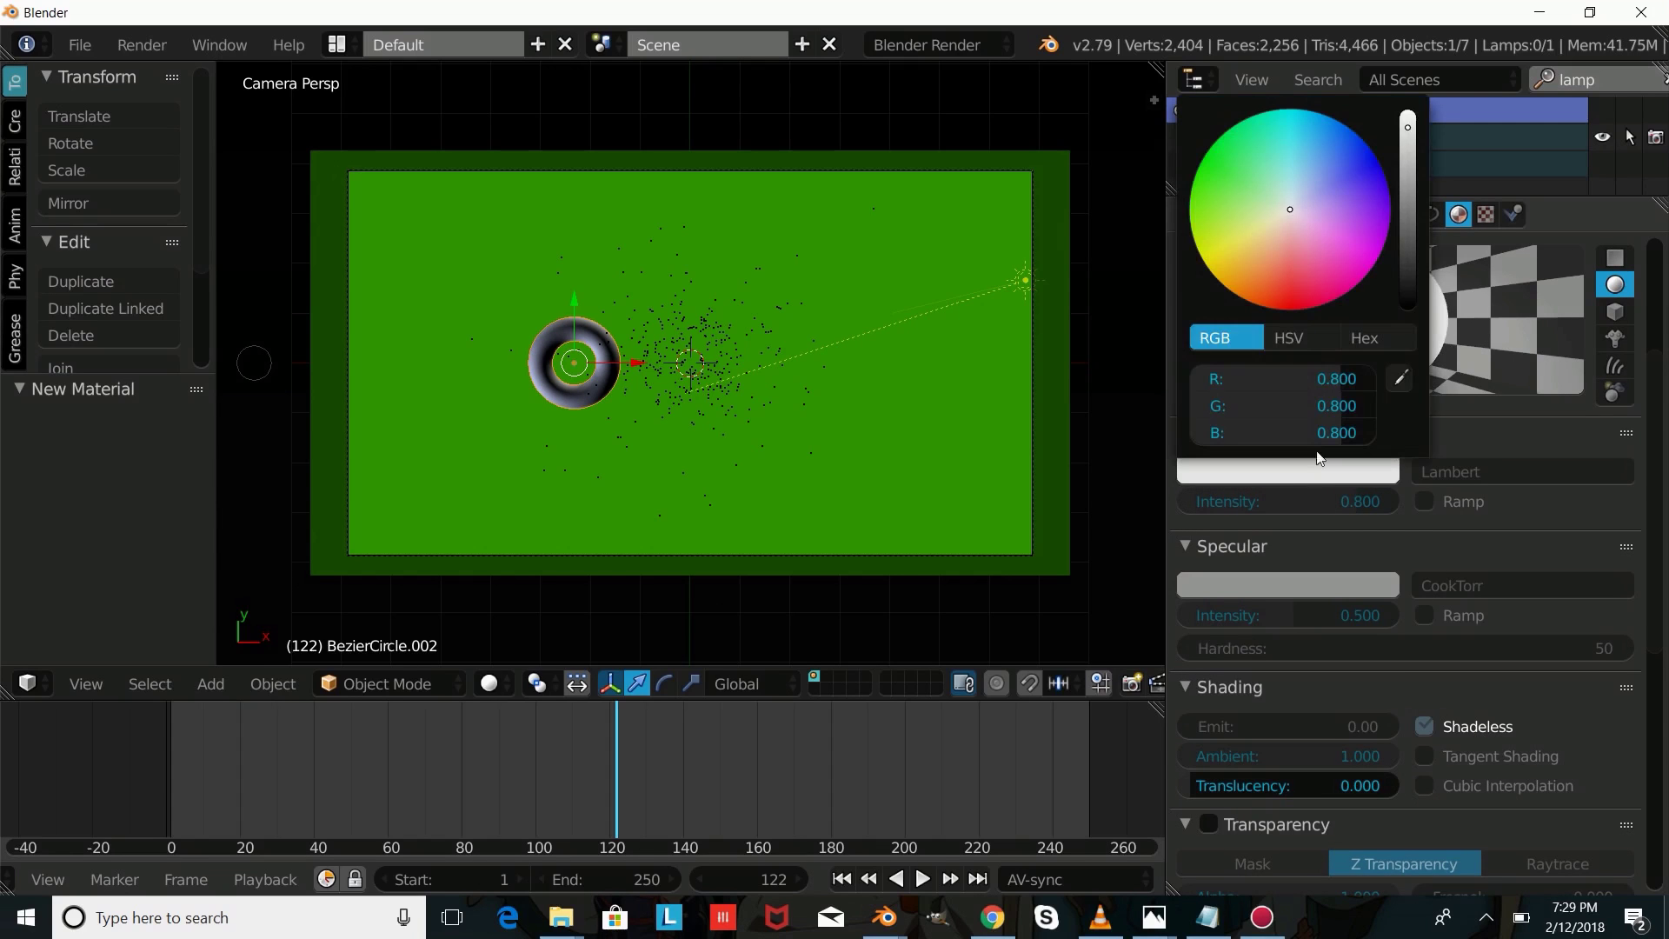
left_click(1191, 194)
left_click_drag(1408, 129, 1411, 284)
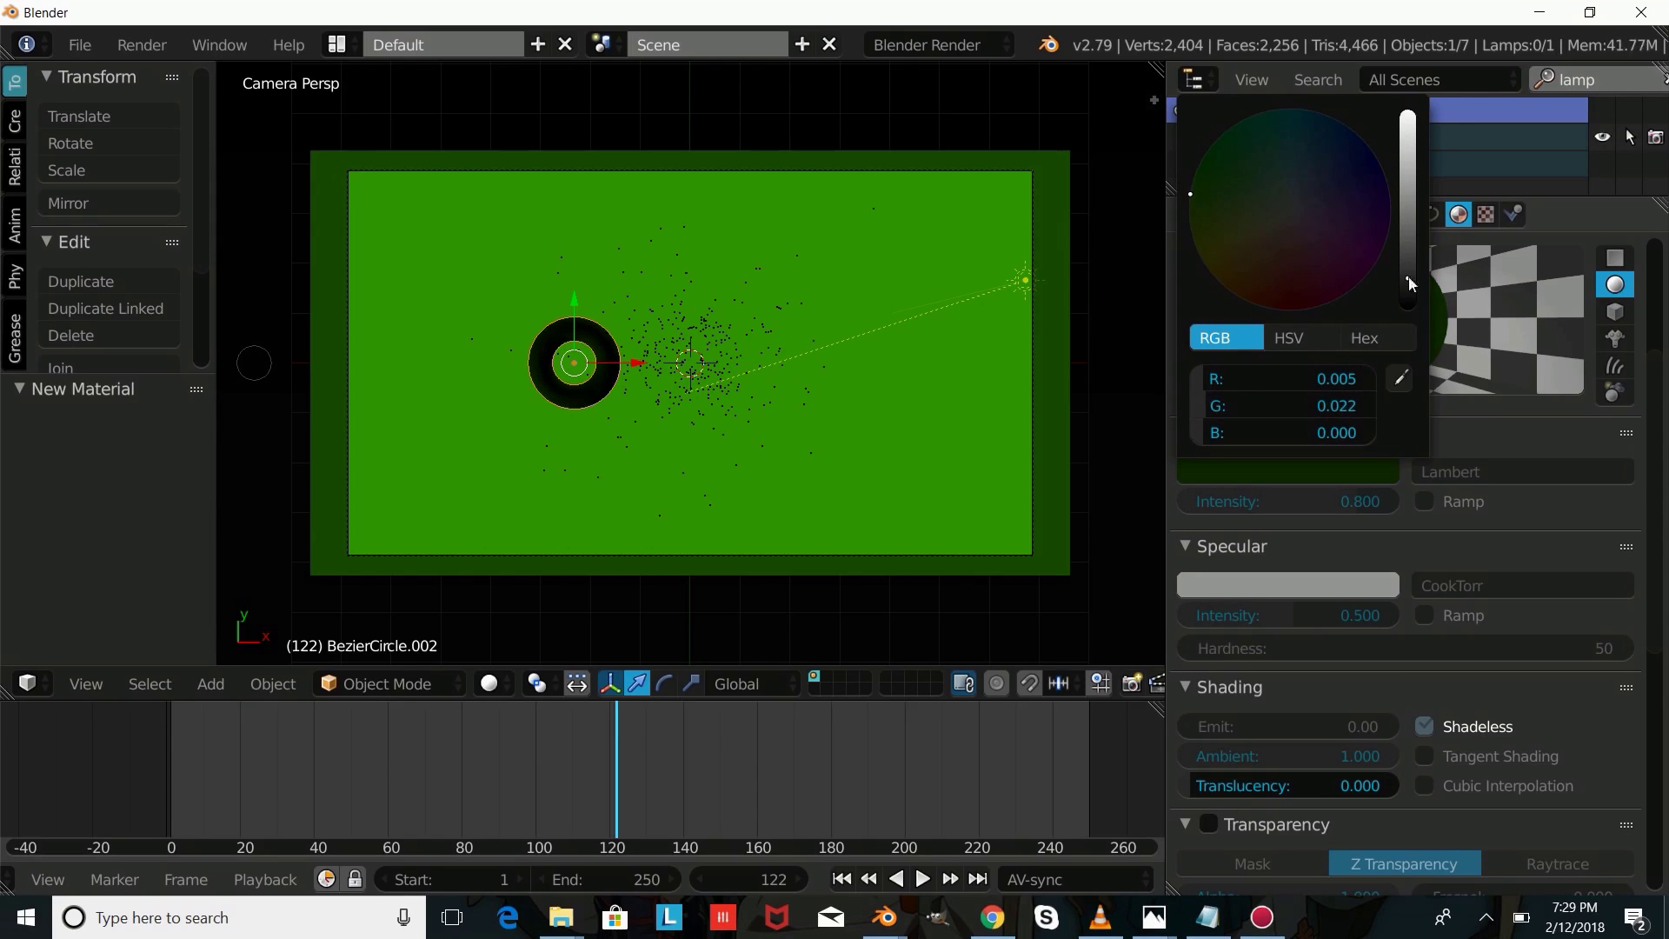
Step: Preview the dark ring in Rendered shading, then go back to Solid shading
left_click(489, 683)
left_click(594, 506)
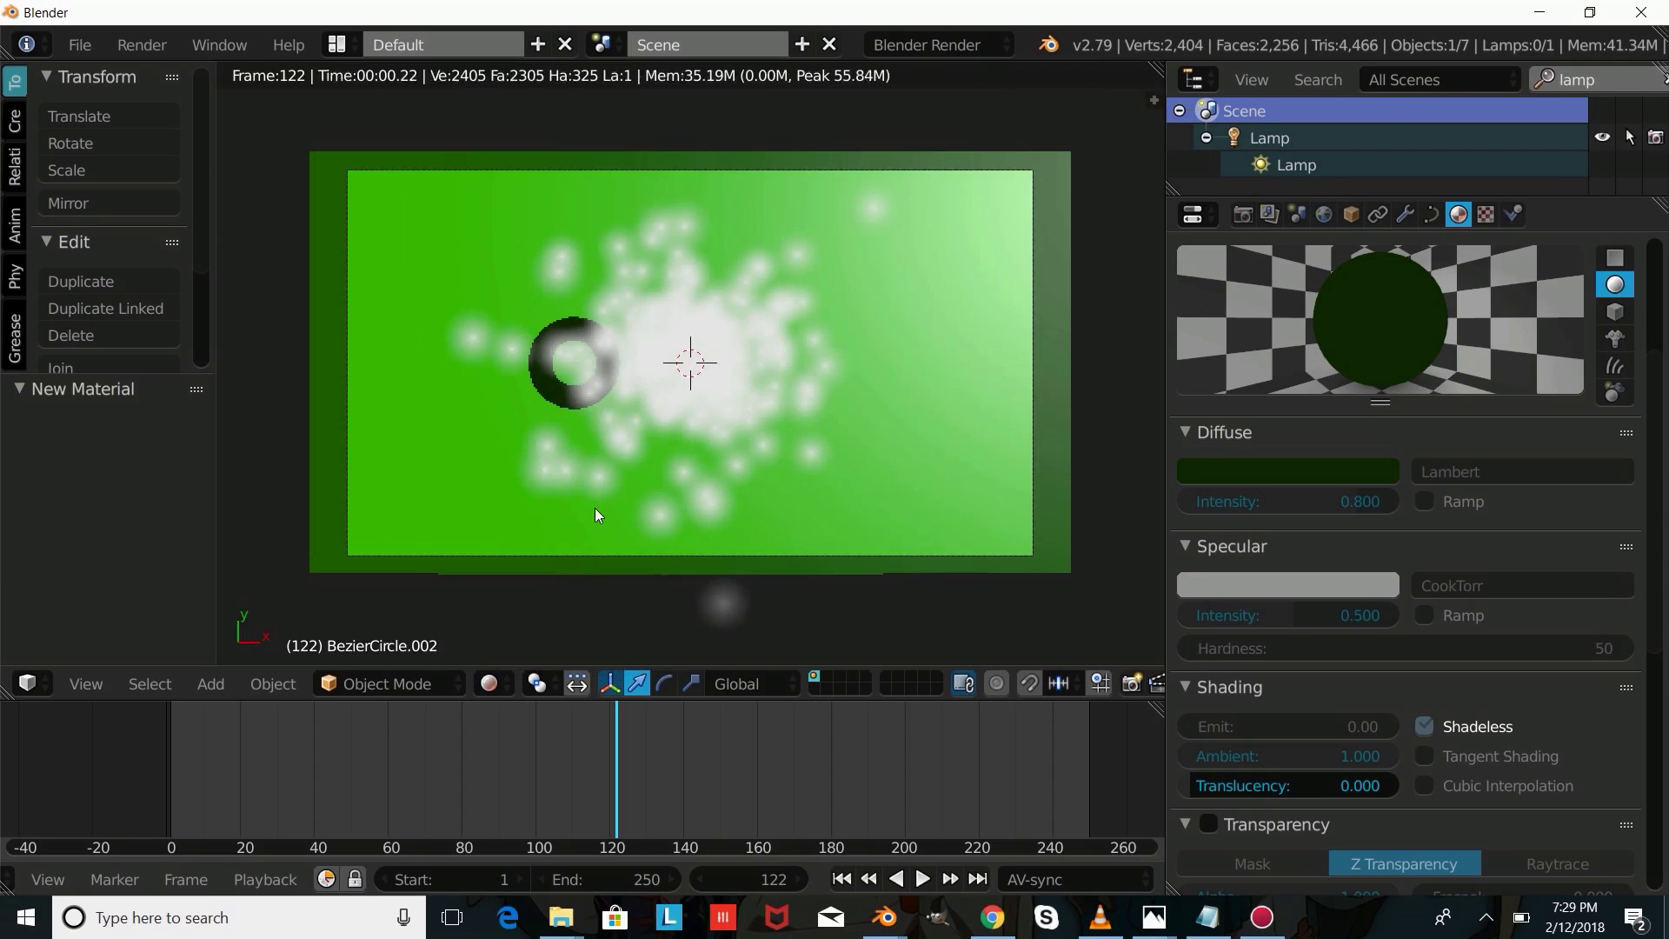
scroll(605, 602, "down", 2)
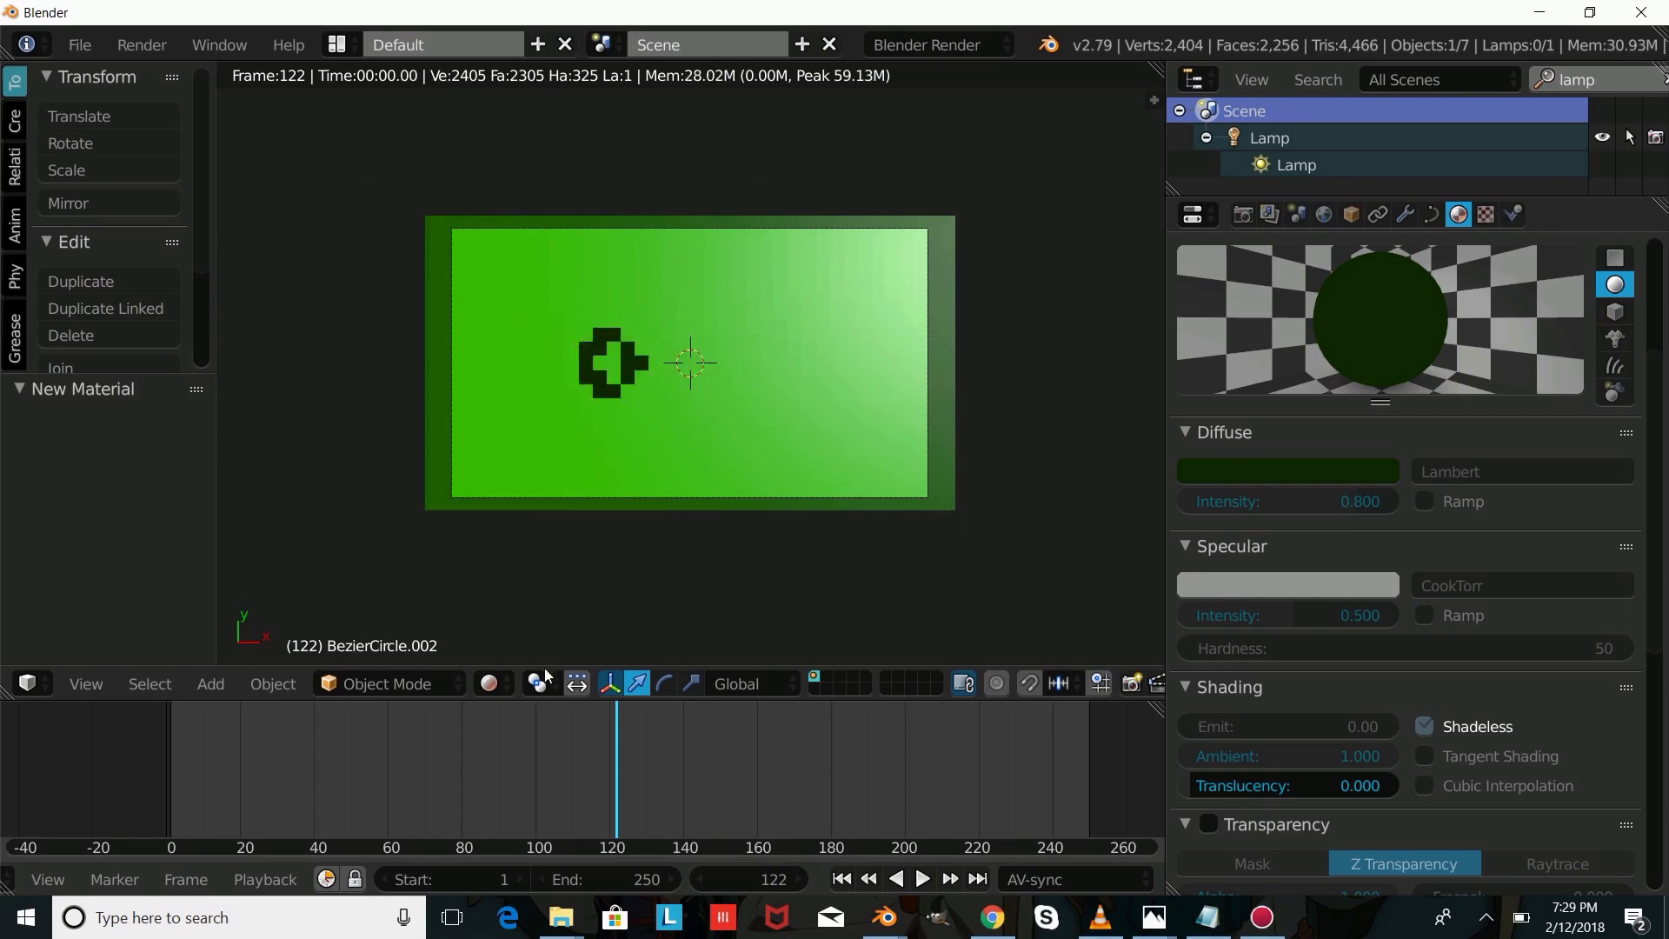
left_click(490, 683)
left_click(564, 592)
scroll(649, 429, "up", 2)
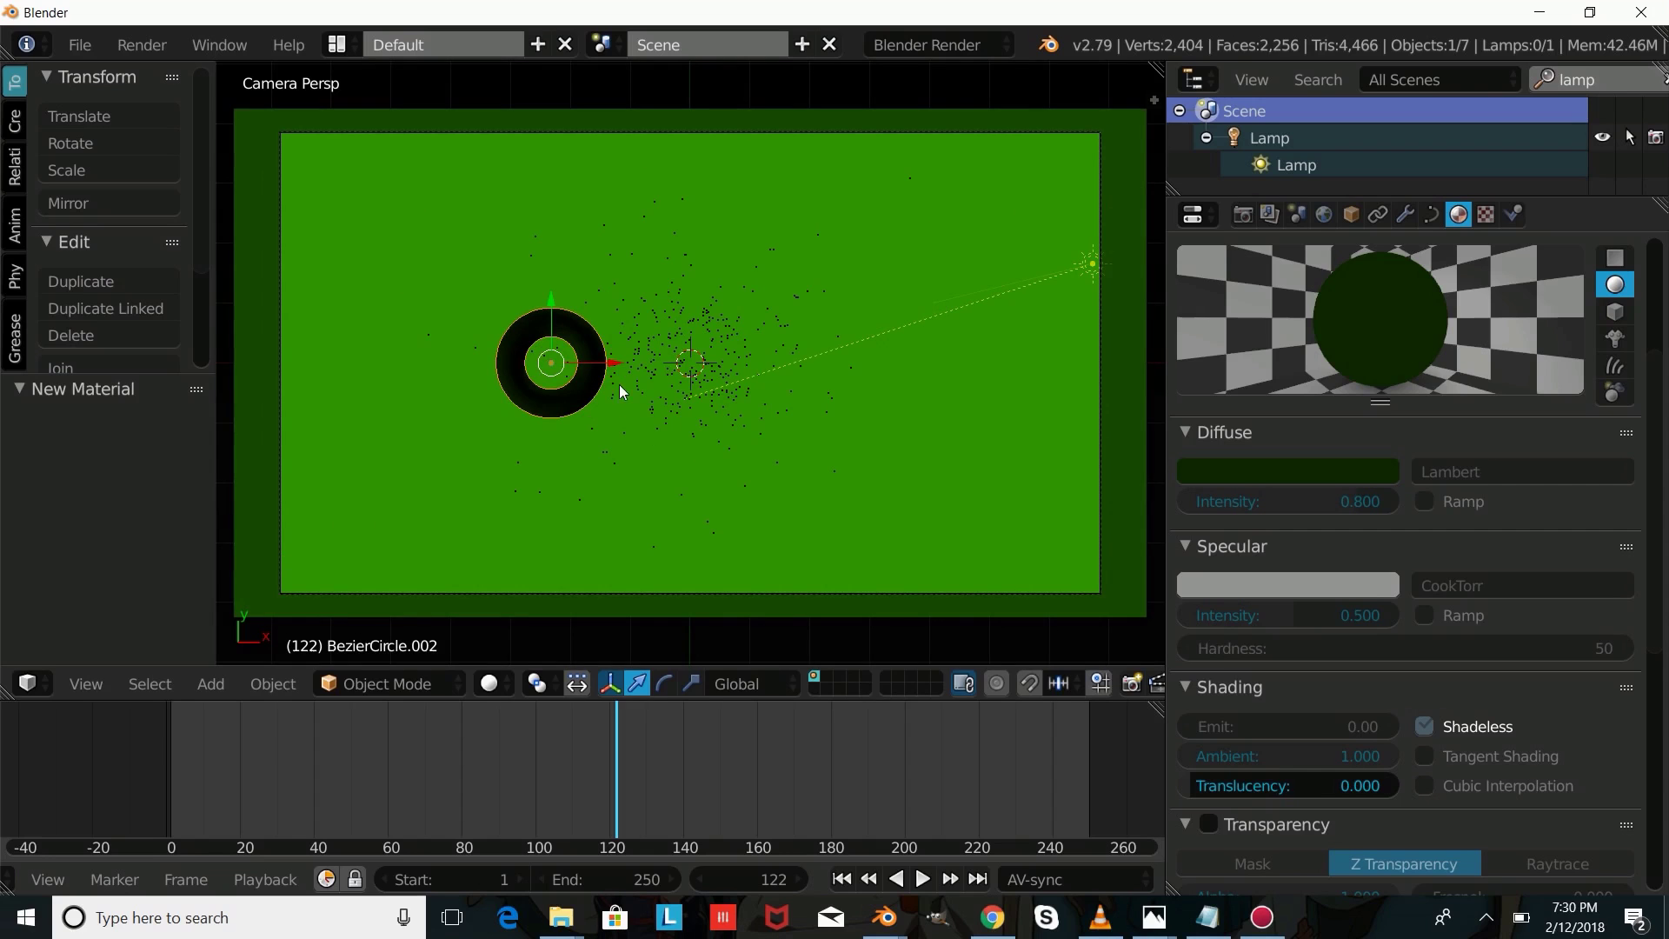
Step: Move the ring further left in the frame and shrink it
key("g")
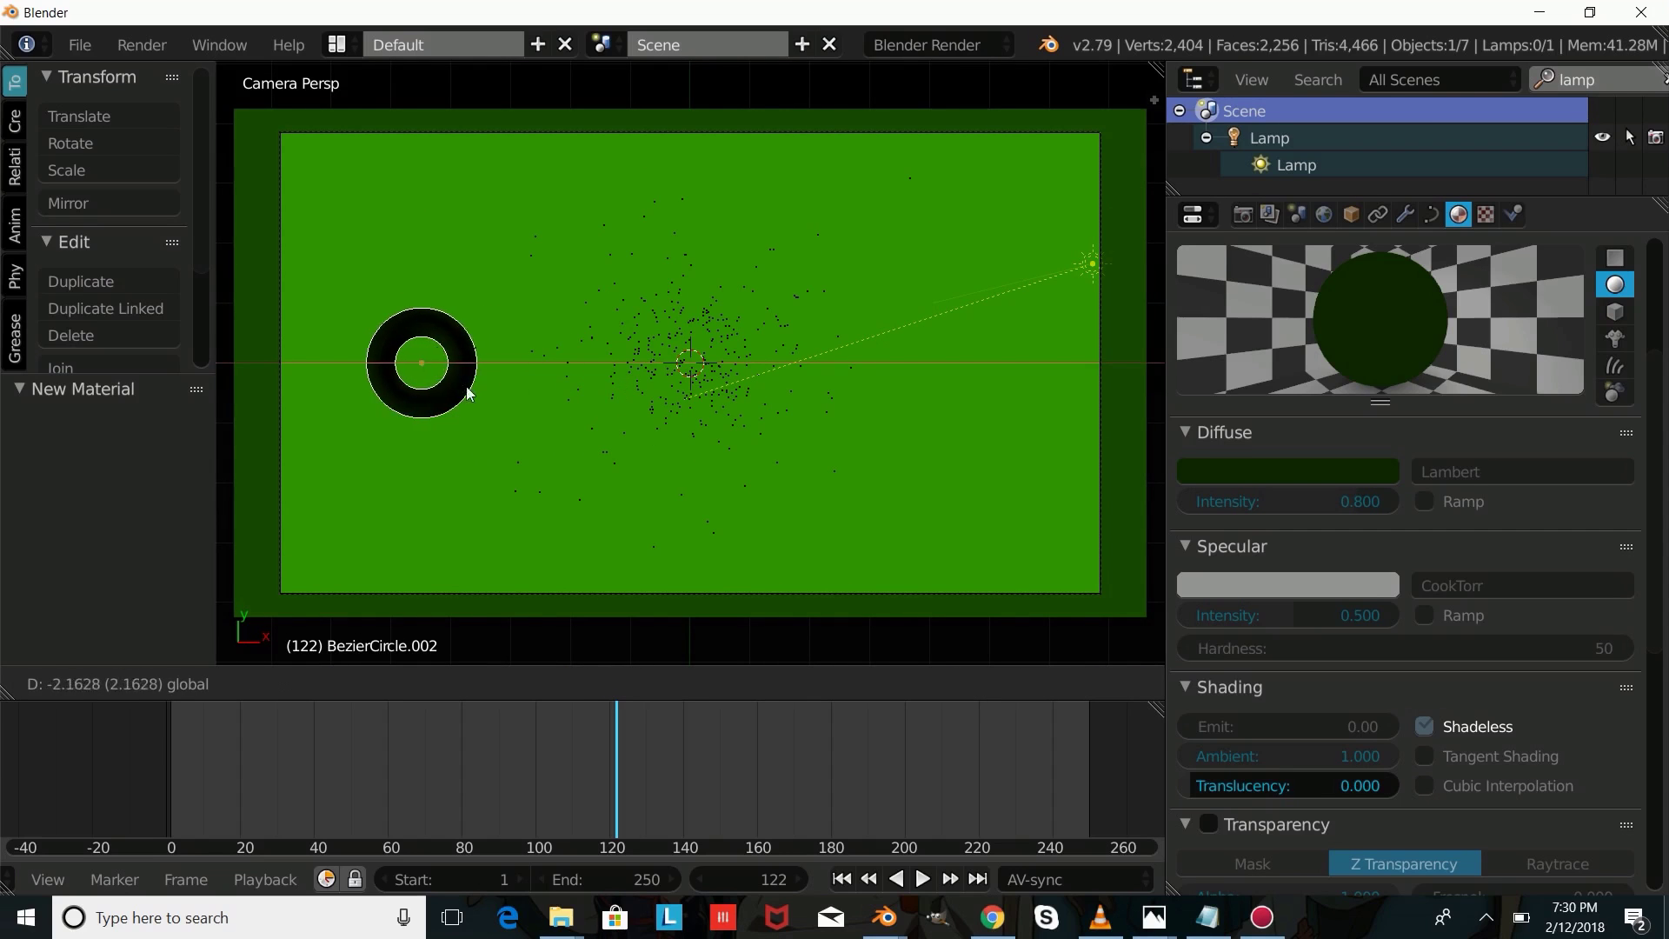
left_click(433, 395)
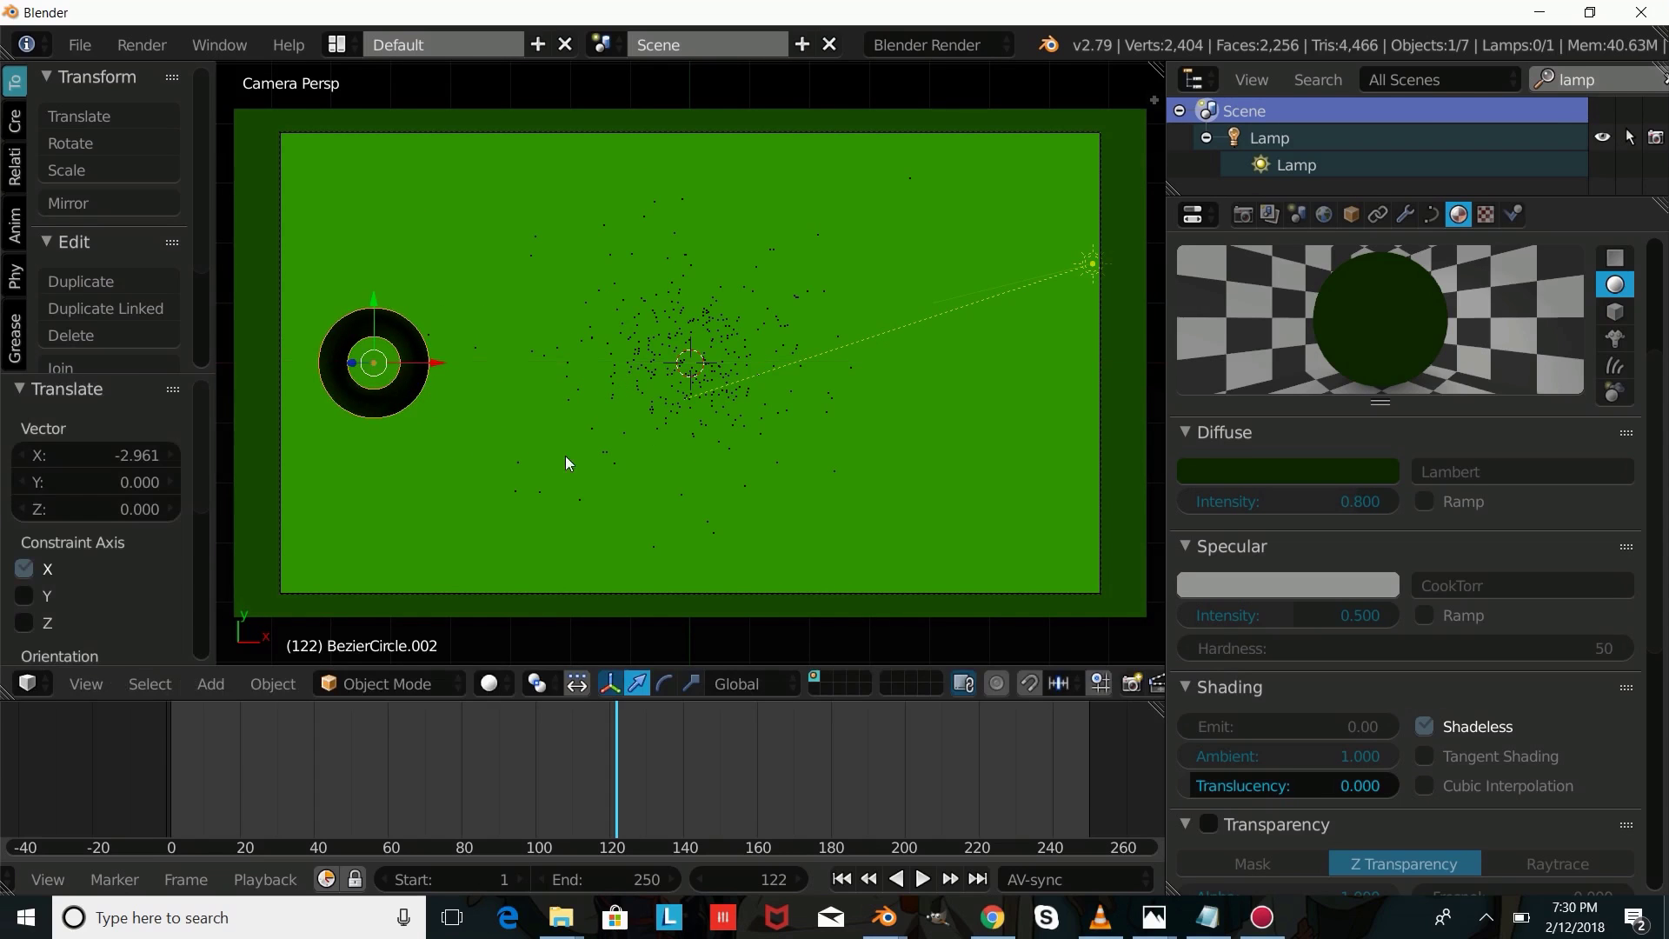
key("s")
left_click(473, 431)
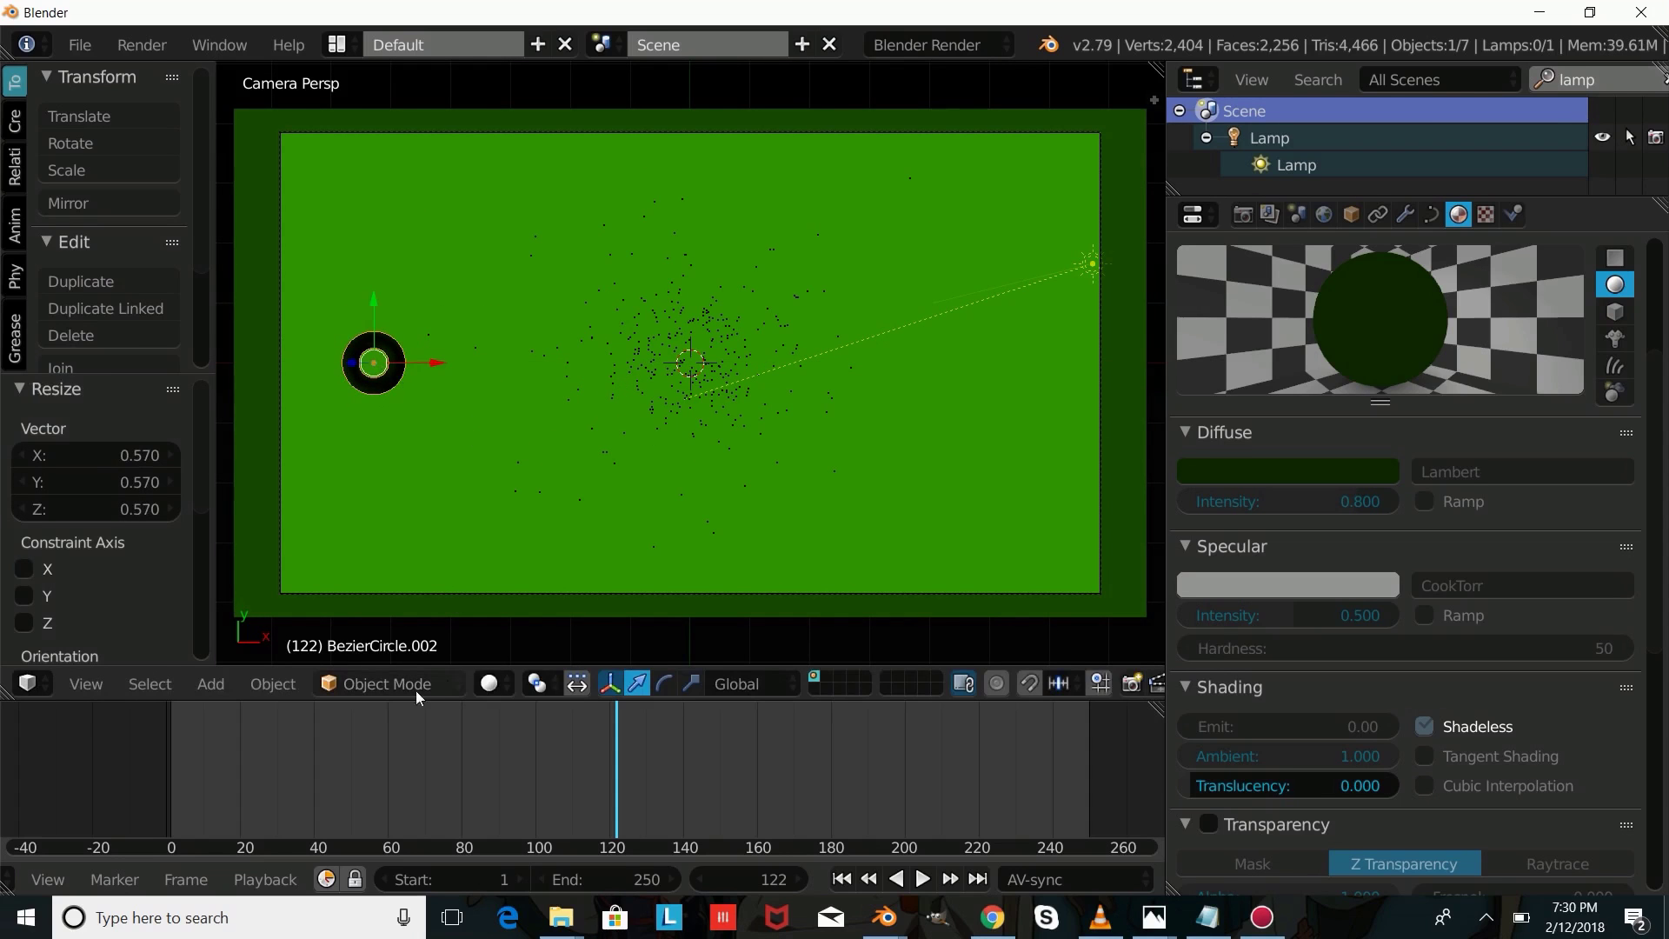
Step: Add a new Bezier circle and position it above the ring along X and Y
left_click(228, 685)
mouse_move(254, 643)
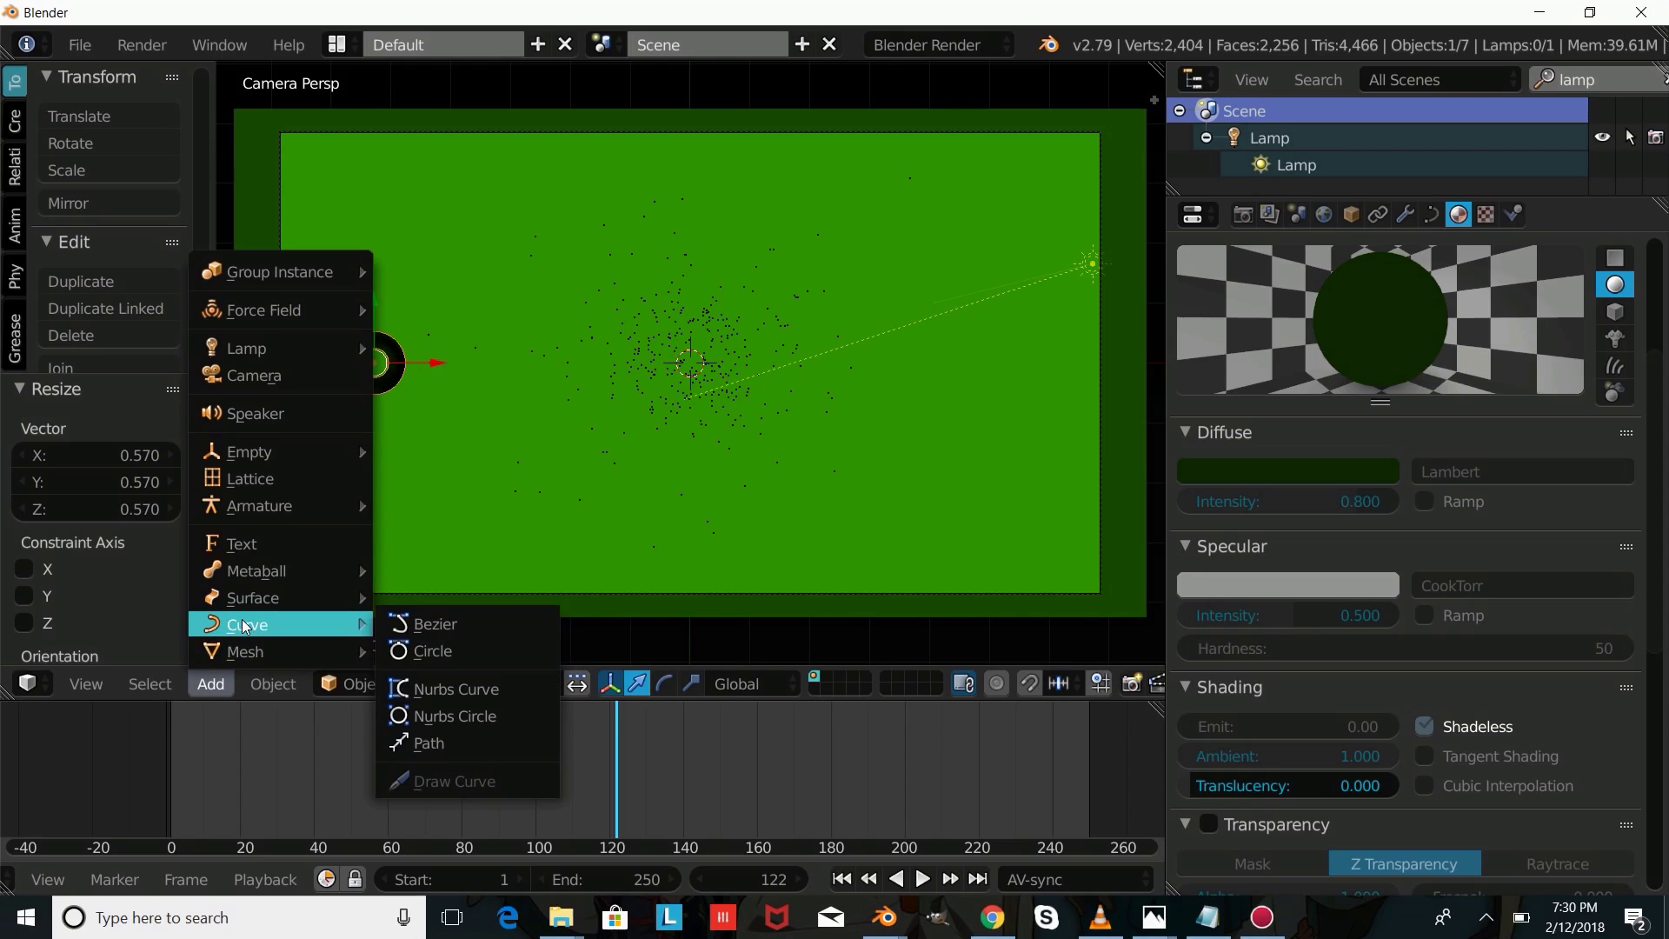
left_click(490, 645)
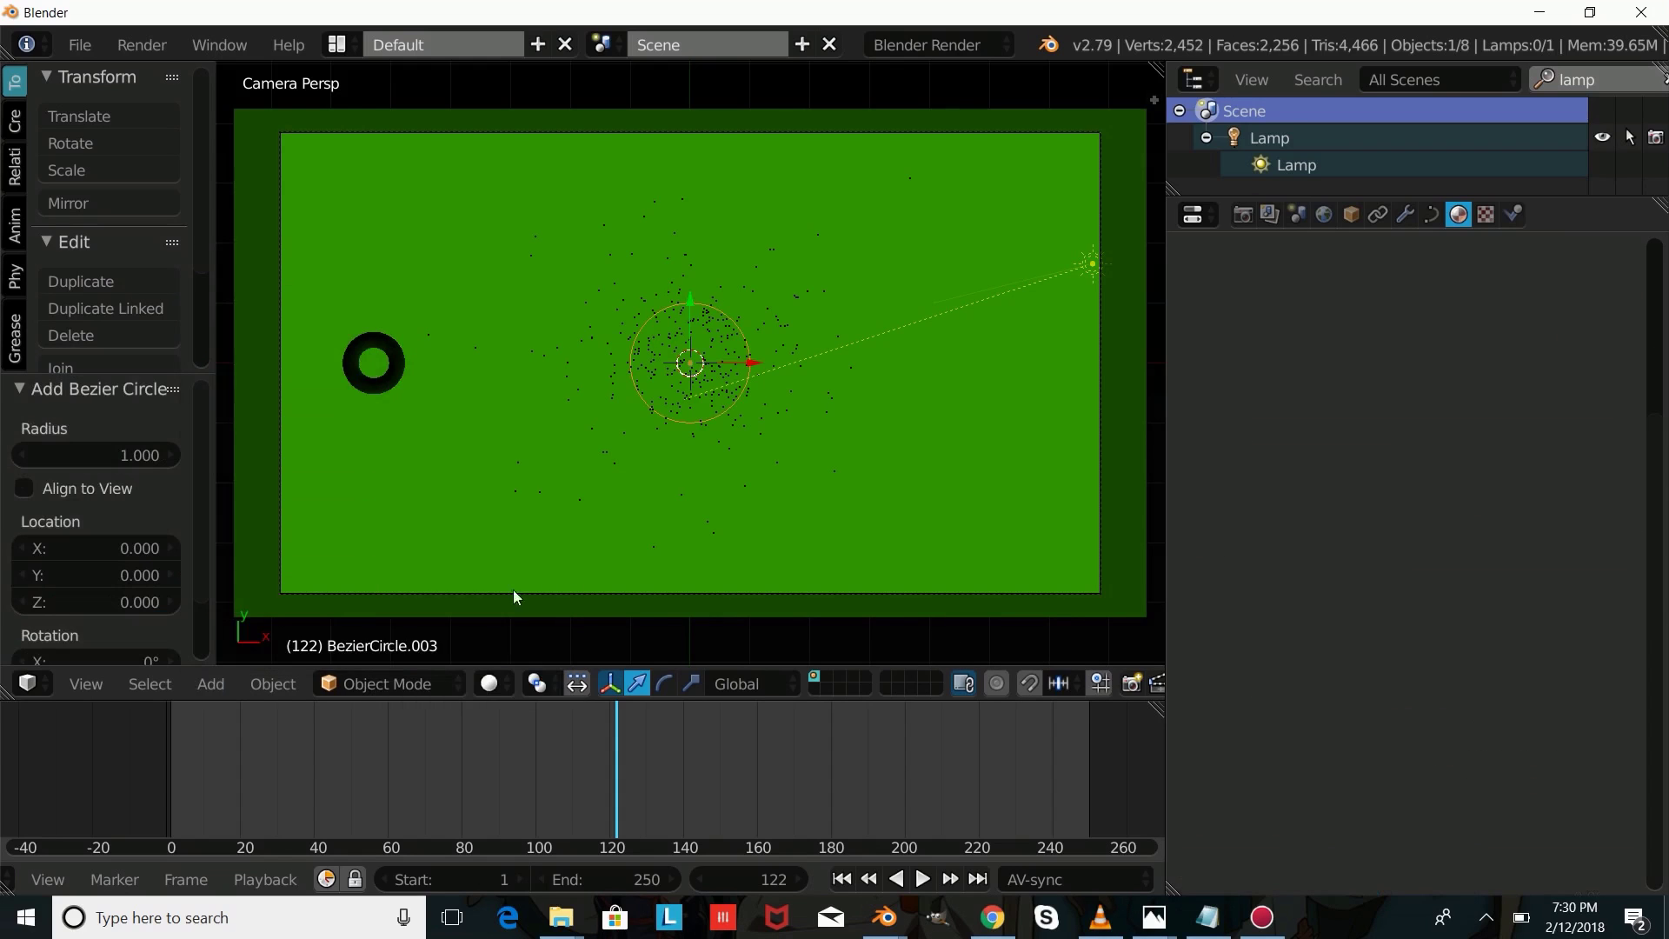
key("g")
key("x")
left_click(435, 379)
key("g")
key("y")
left_click(381, 228)
Step: Set the new curve's Preview U to 1 to form a diamond and move it left outside the frame
left_click(1431, 214)
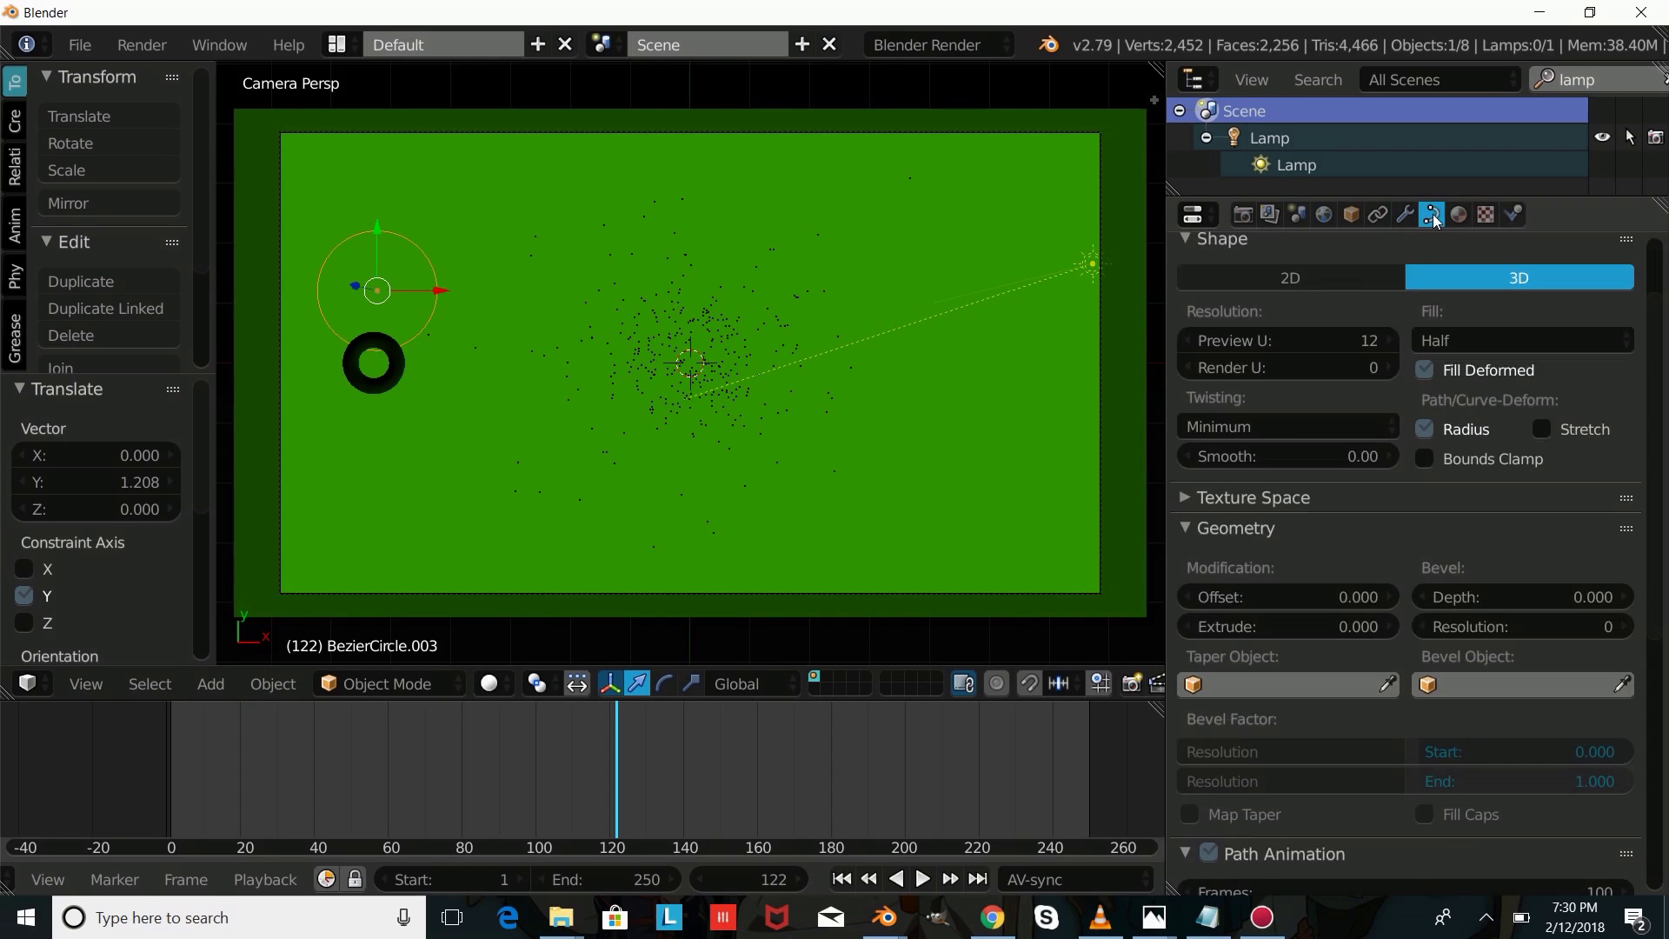
scroll(1369, 330, "up", 3)
left_click_drag(1333, 445, 1252, 445)
scroll(499, 405, "down", 2)
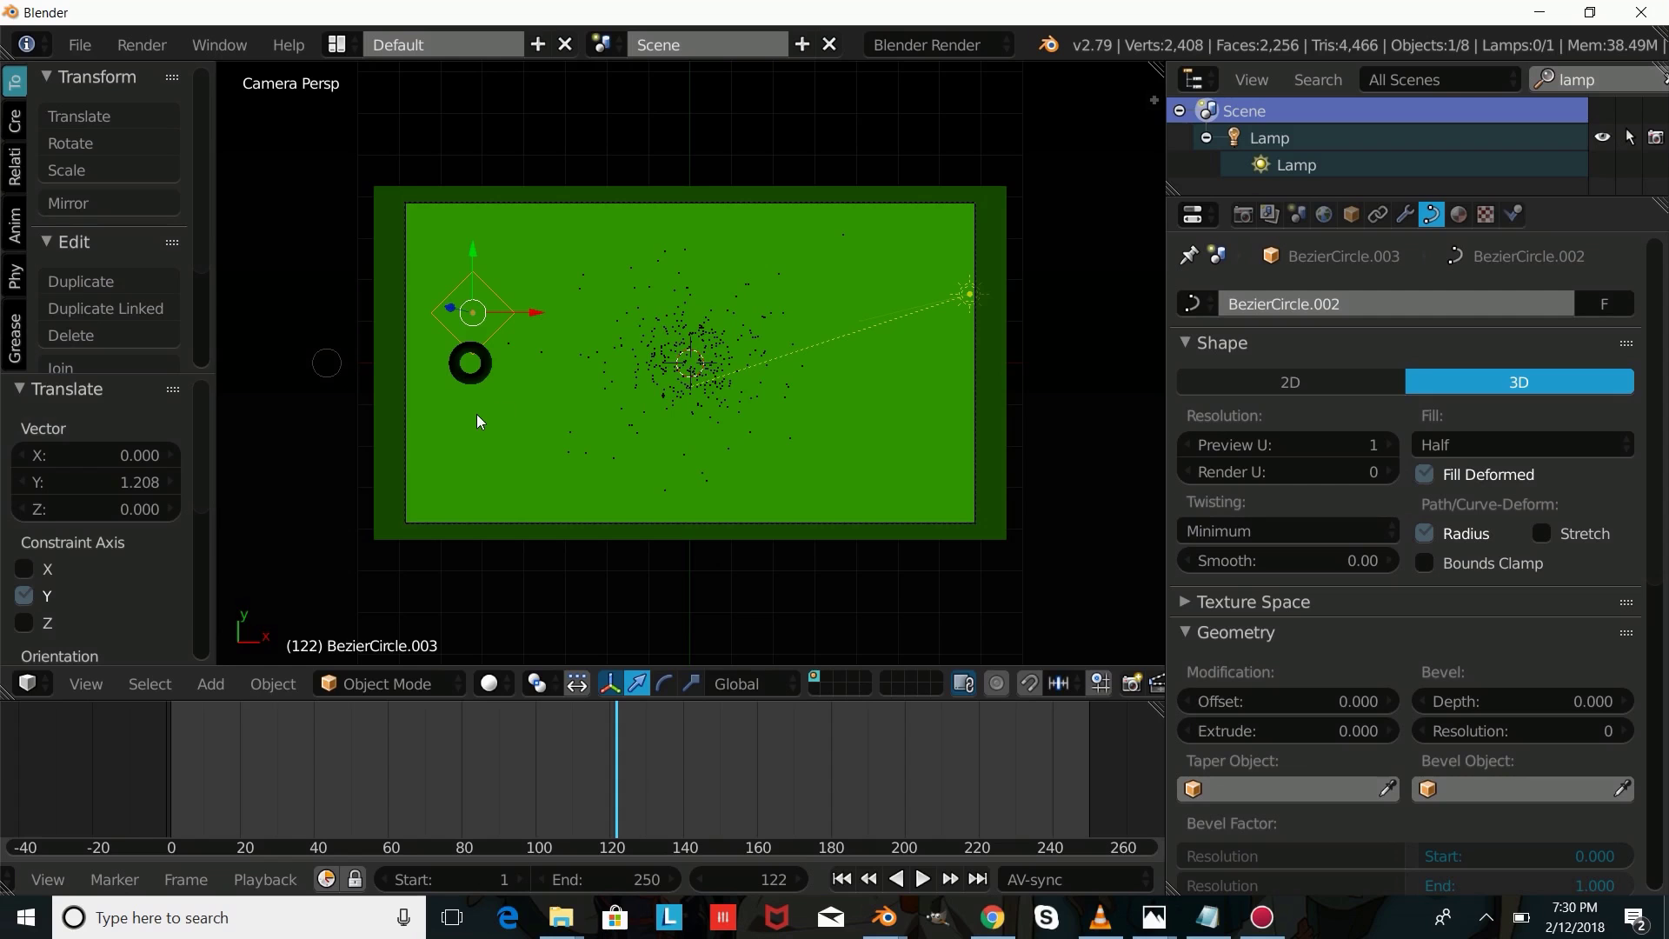
middle_click_drag(494, 398, 648, 391, "shift")
left_click_drag(682, 318, 589, 341)
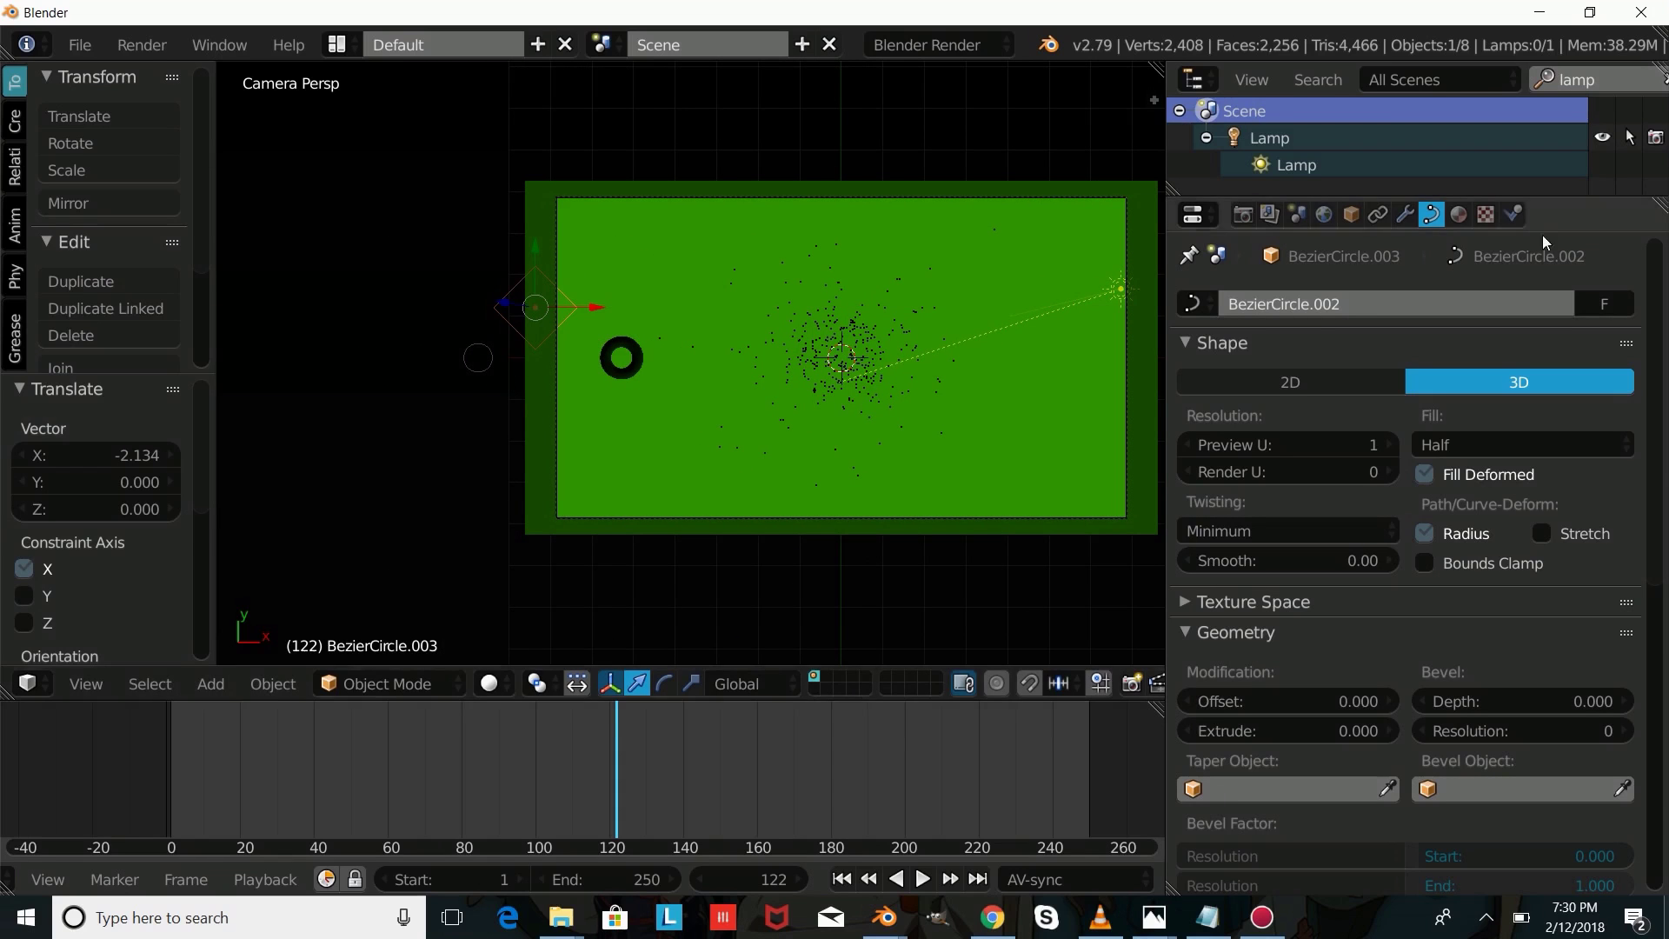
Step: Bevel the diamond with BezierCircle.001 and flatten it to zero Z depth
scroll(1496, 645, "down", 6)
left_click(1501, 581)
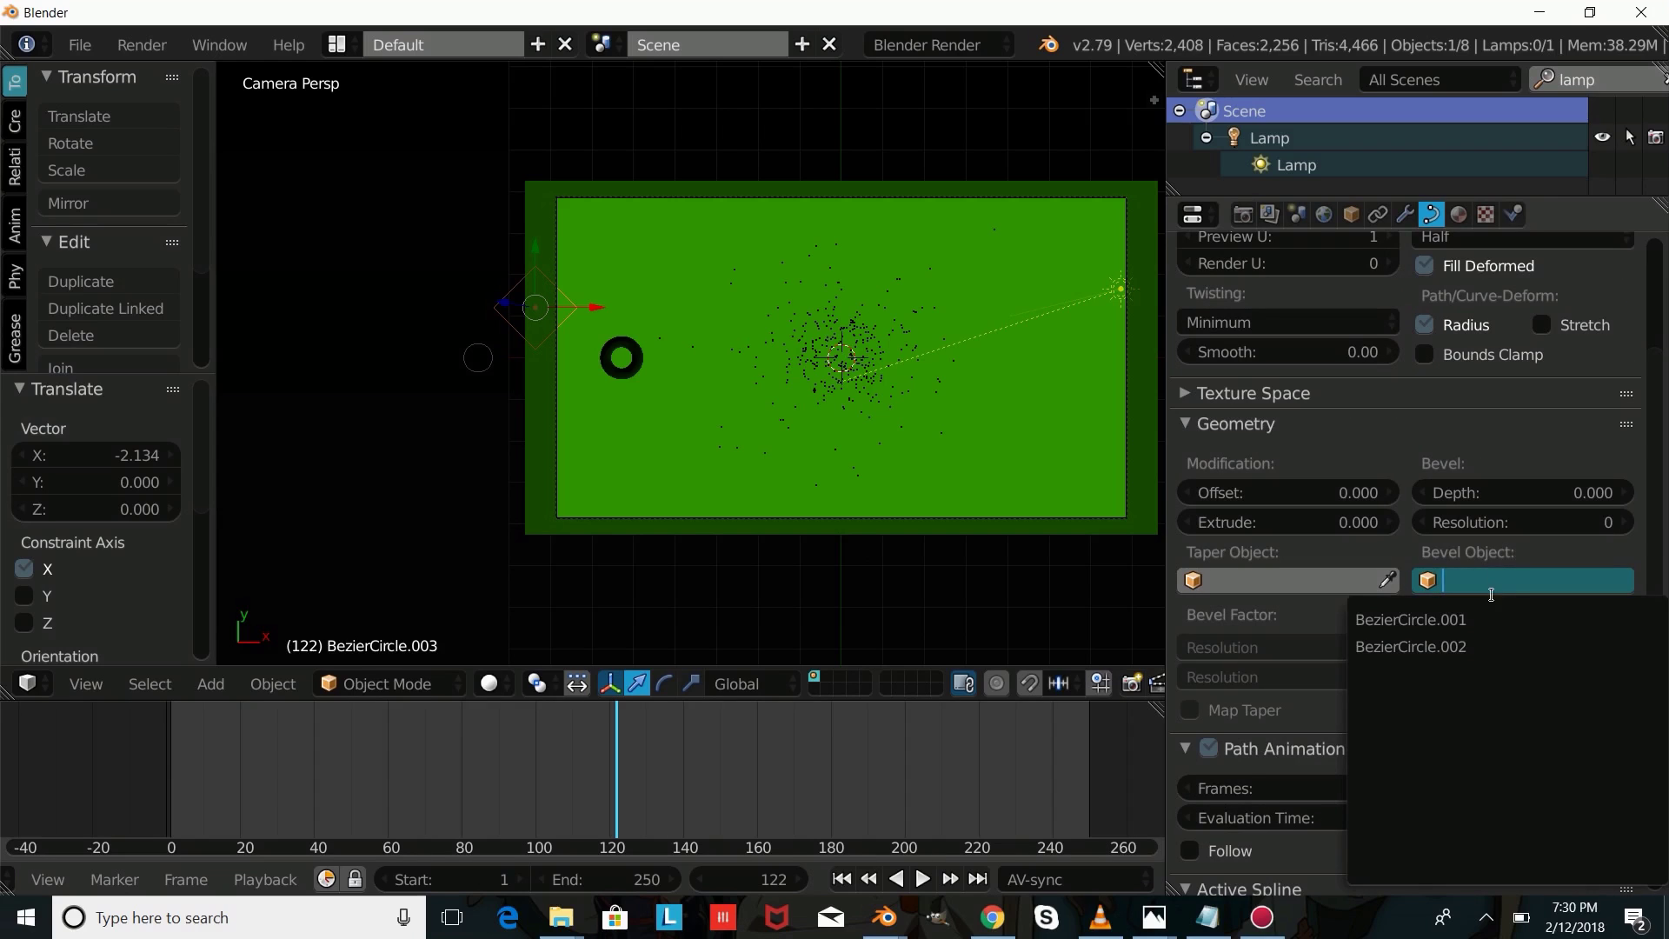
left_click(1476, 618)
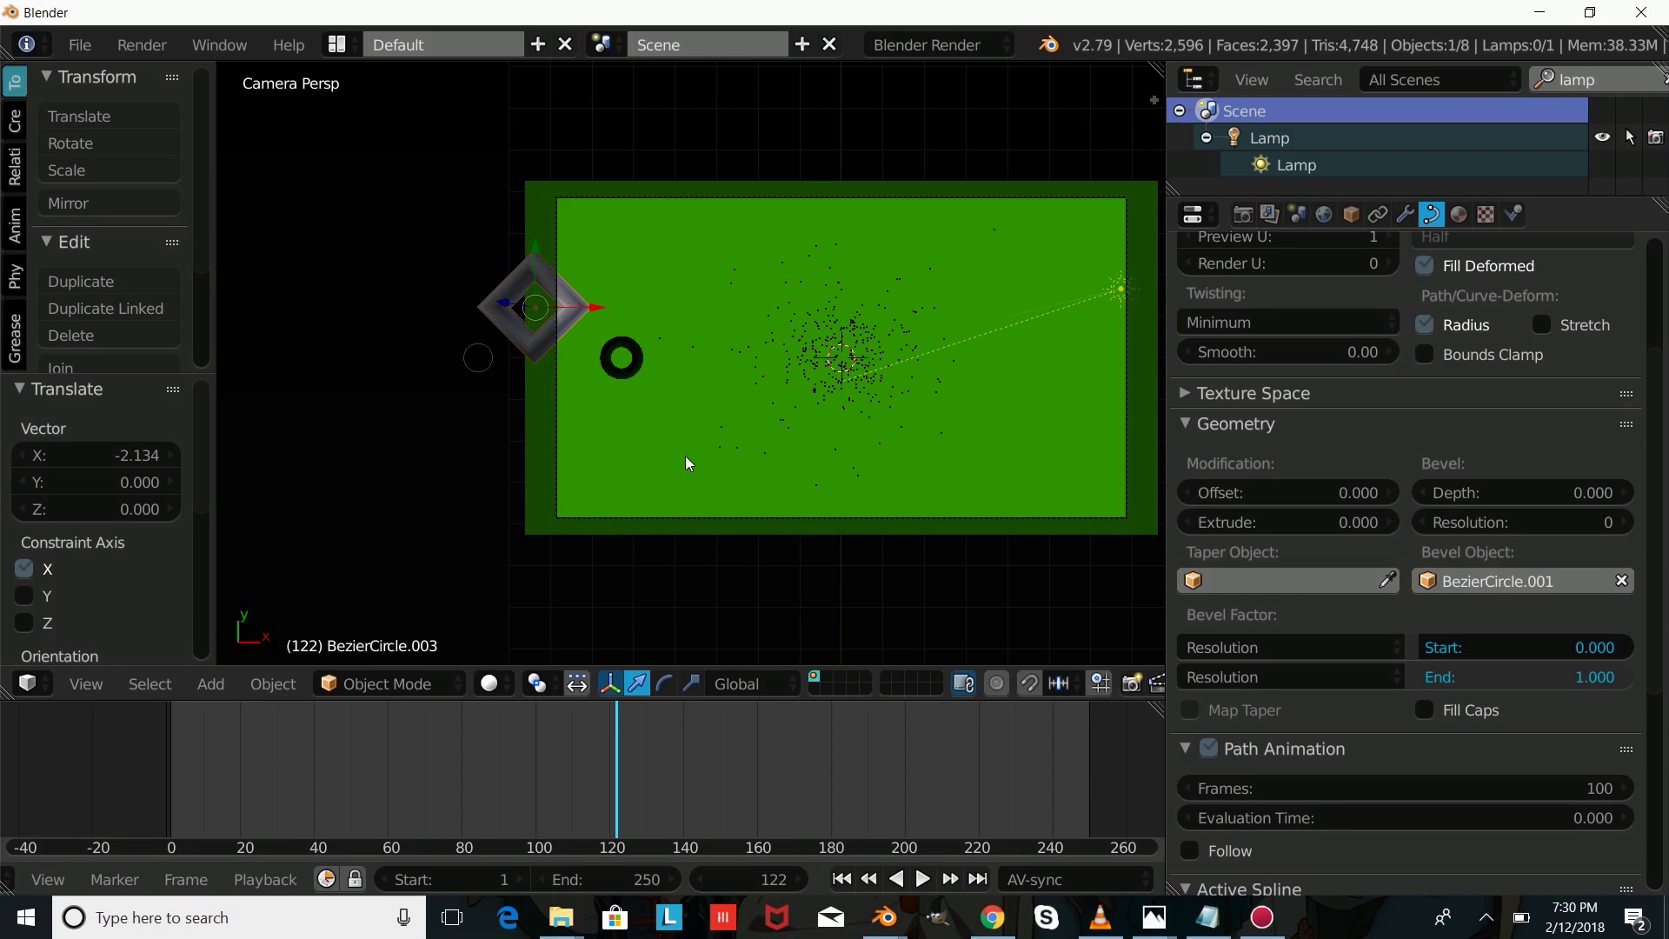
key("s")
key("z")
key("0")
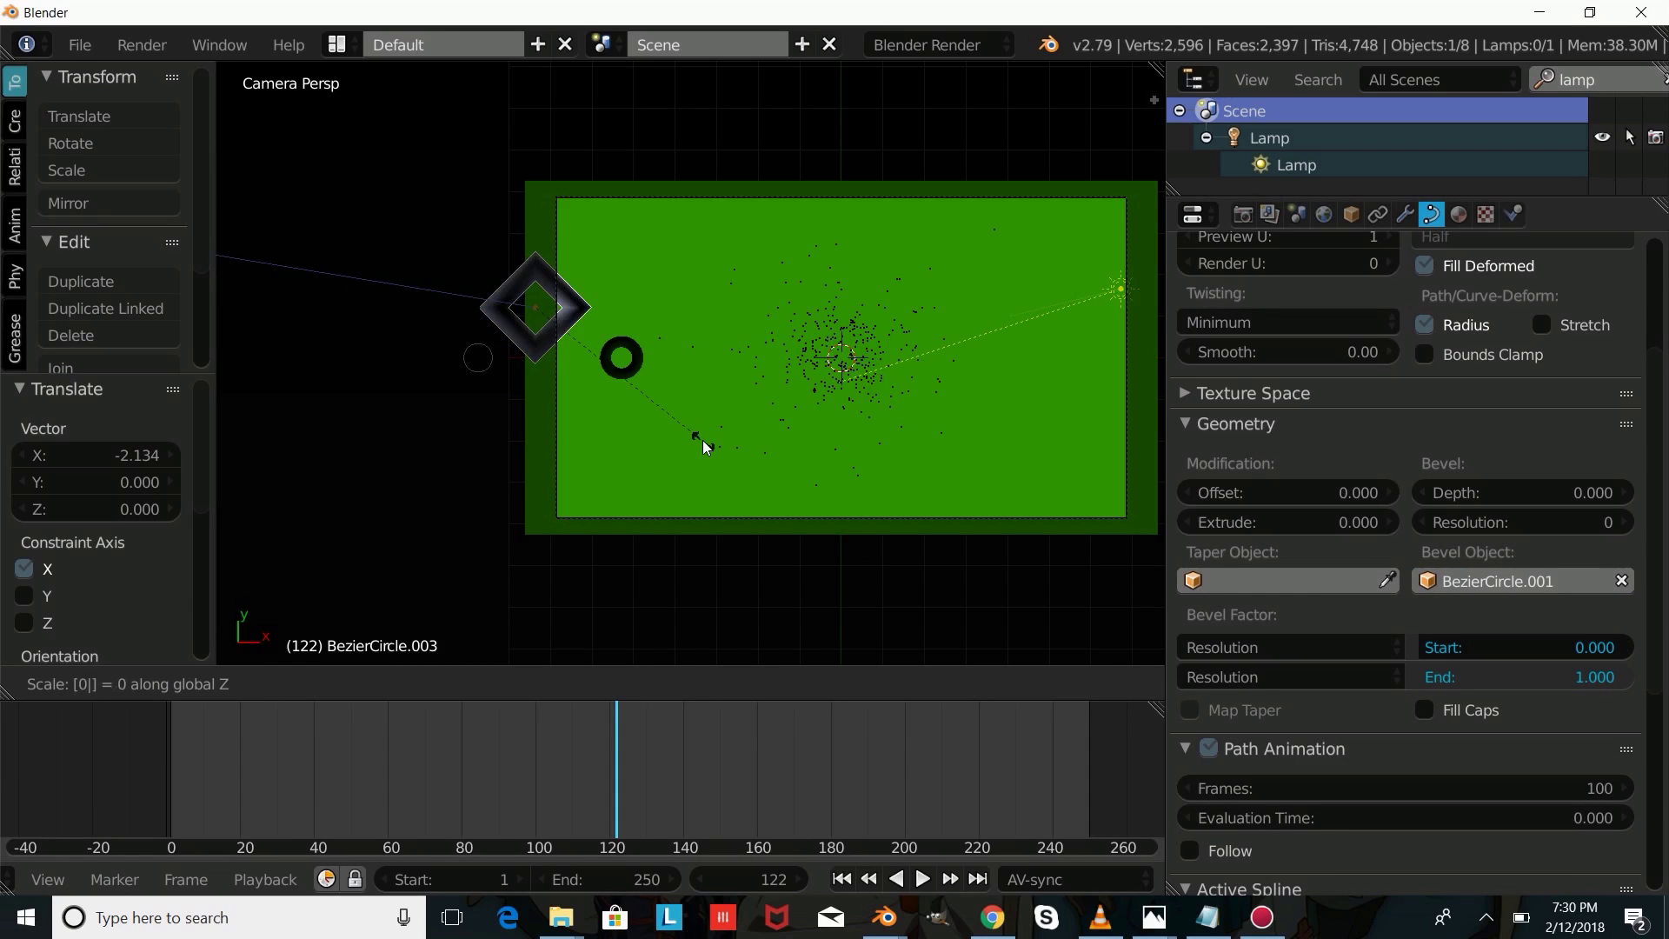
key("Return")
Step: Move the diamond right into the frame and scale it to 0.303
left_click_drag(588, 315, 721, 367)
key("s")
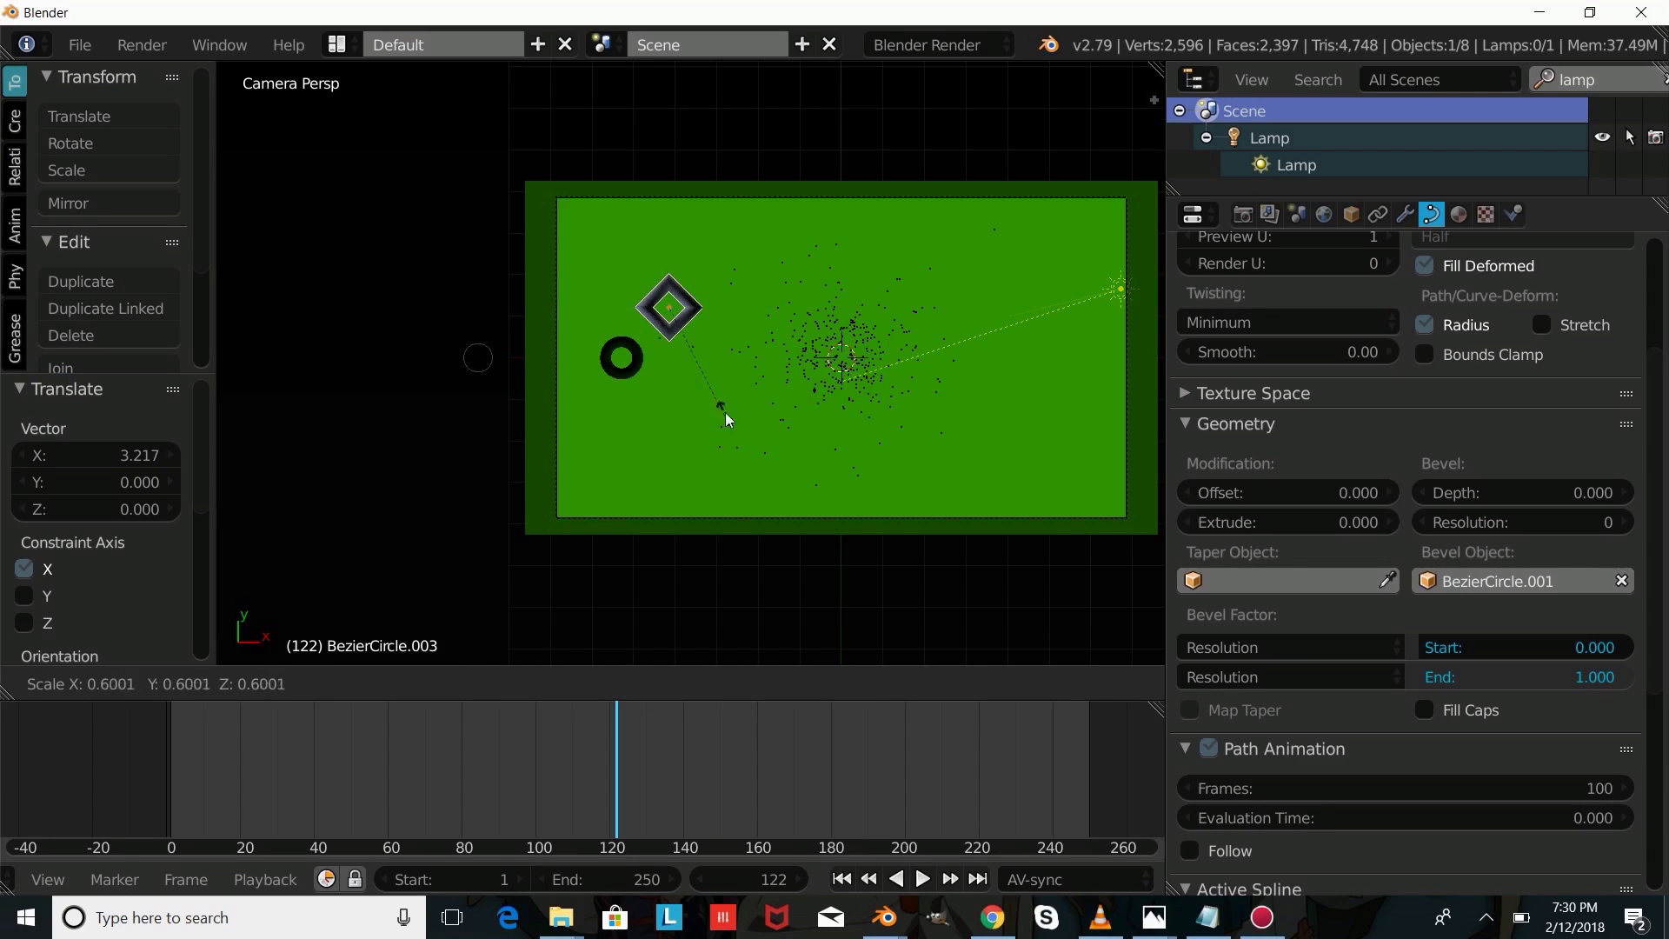
left_click(703, 363)
left_click(1459, 214)
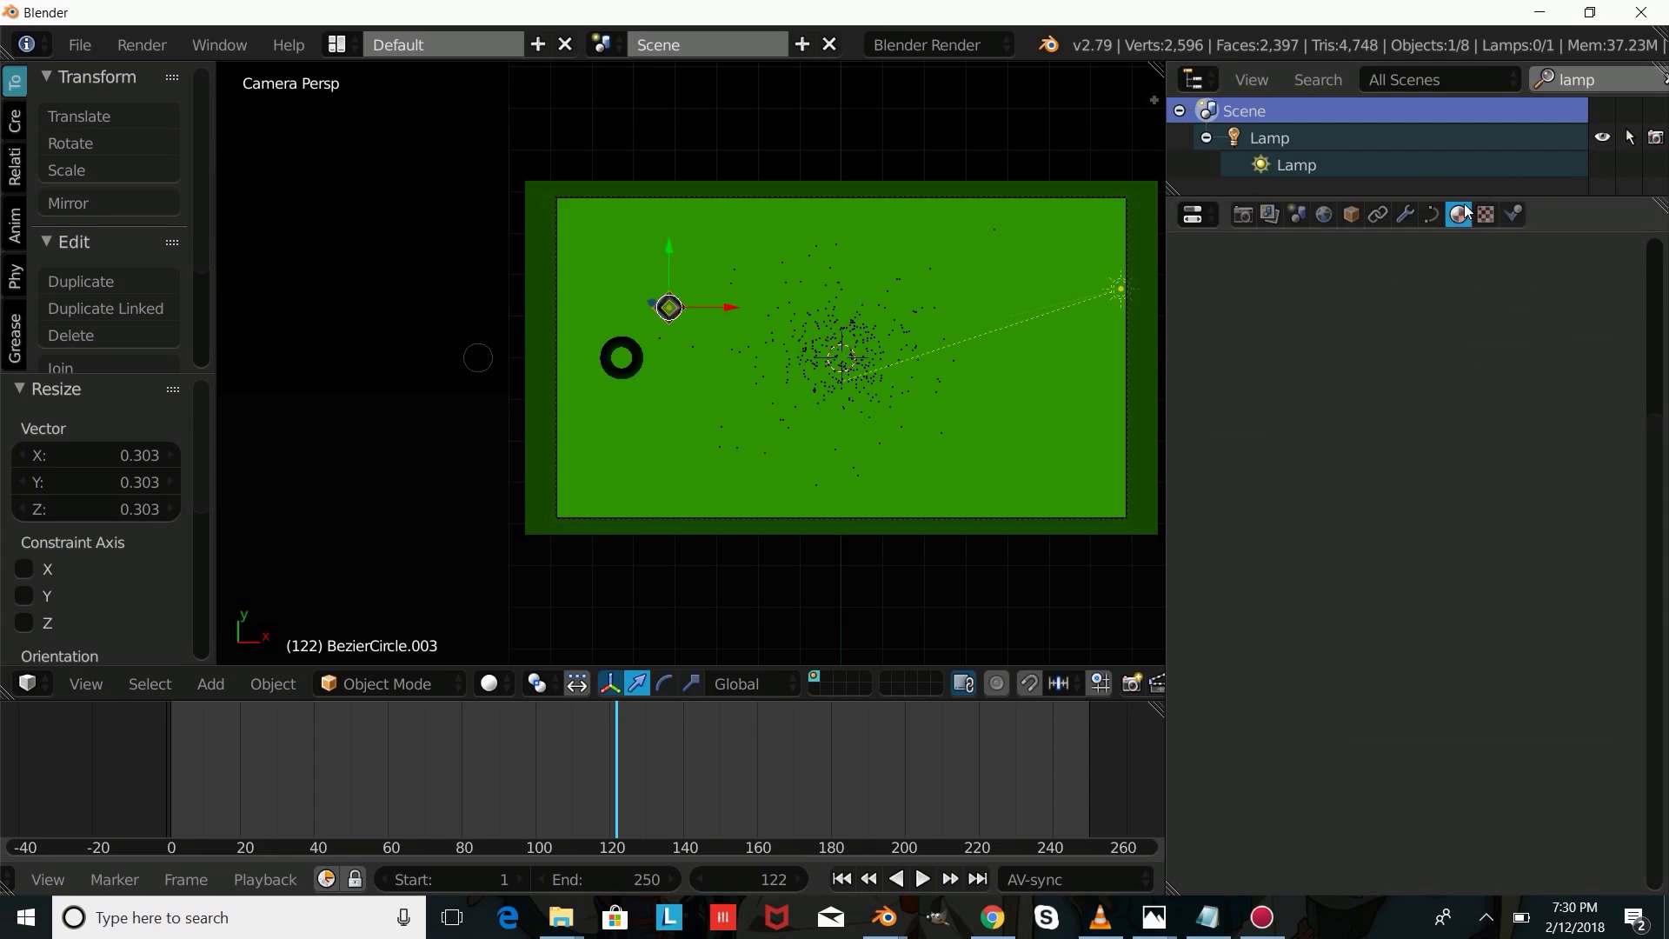
Step: Create a new material for the diamond with a dark green diffuse colour
left_click(1356, 361)
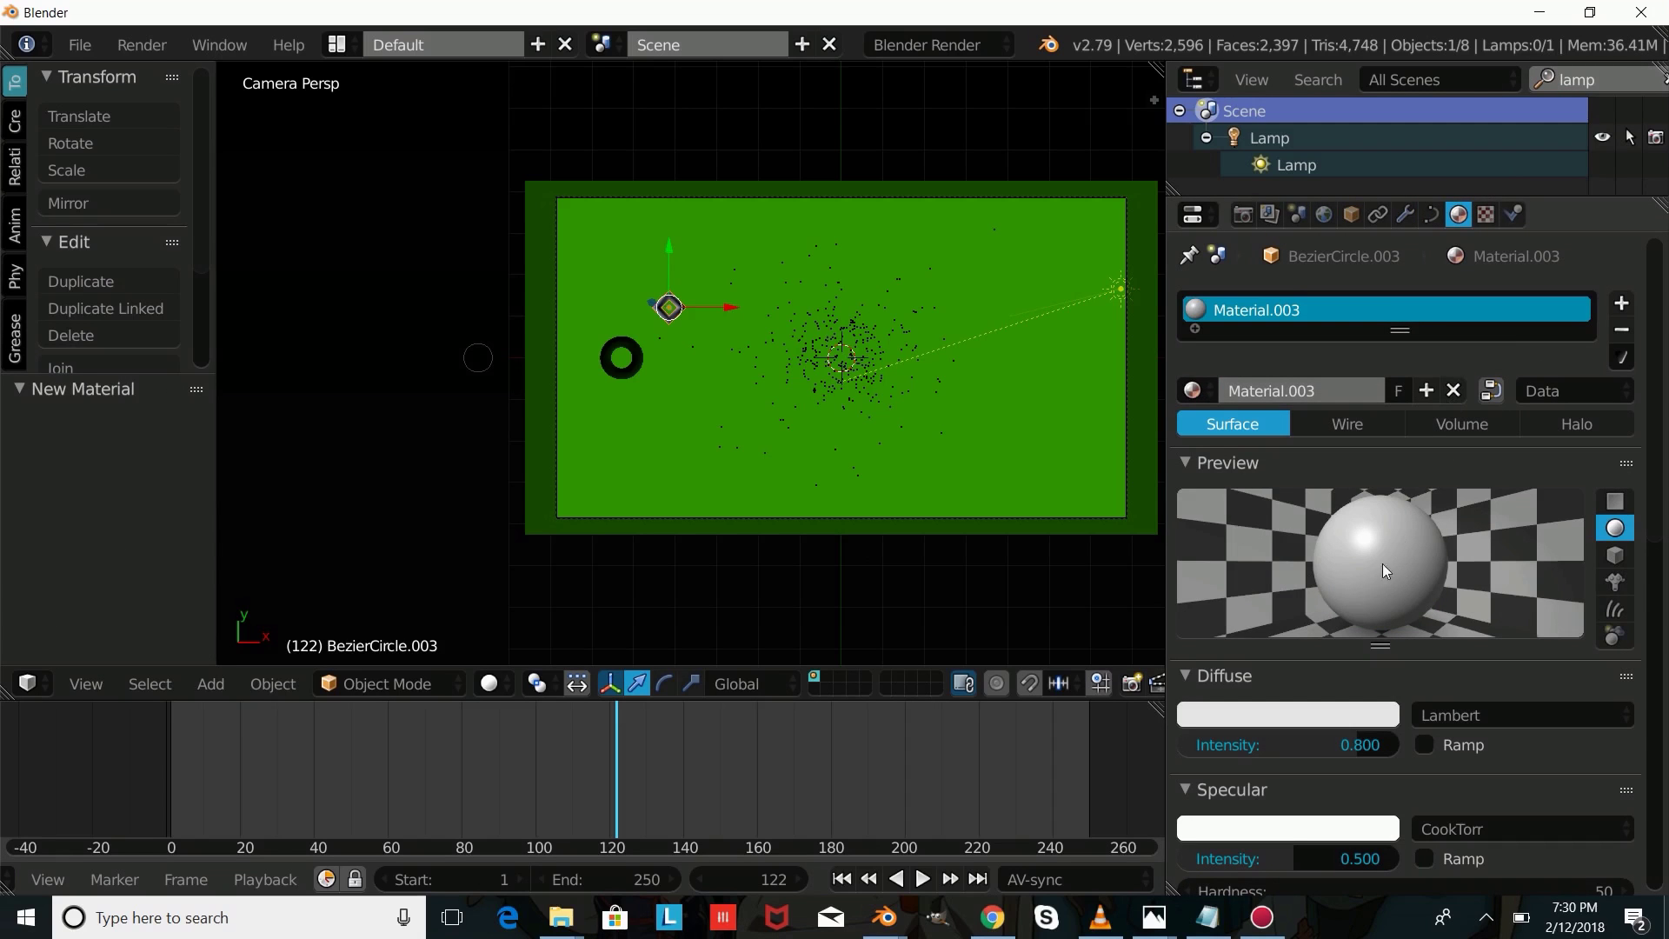
left_click(1325, 713)
left_click(1207, 439)
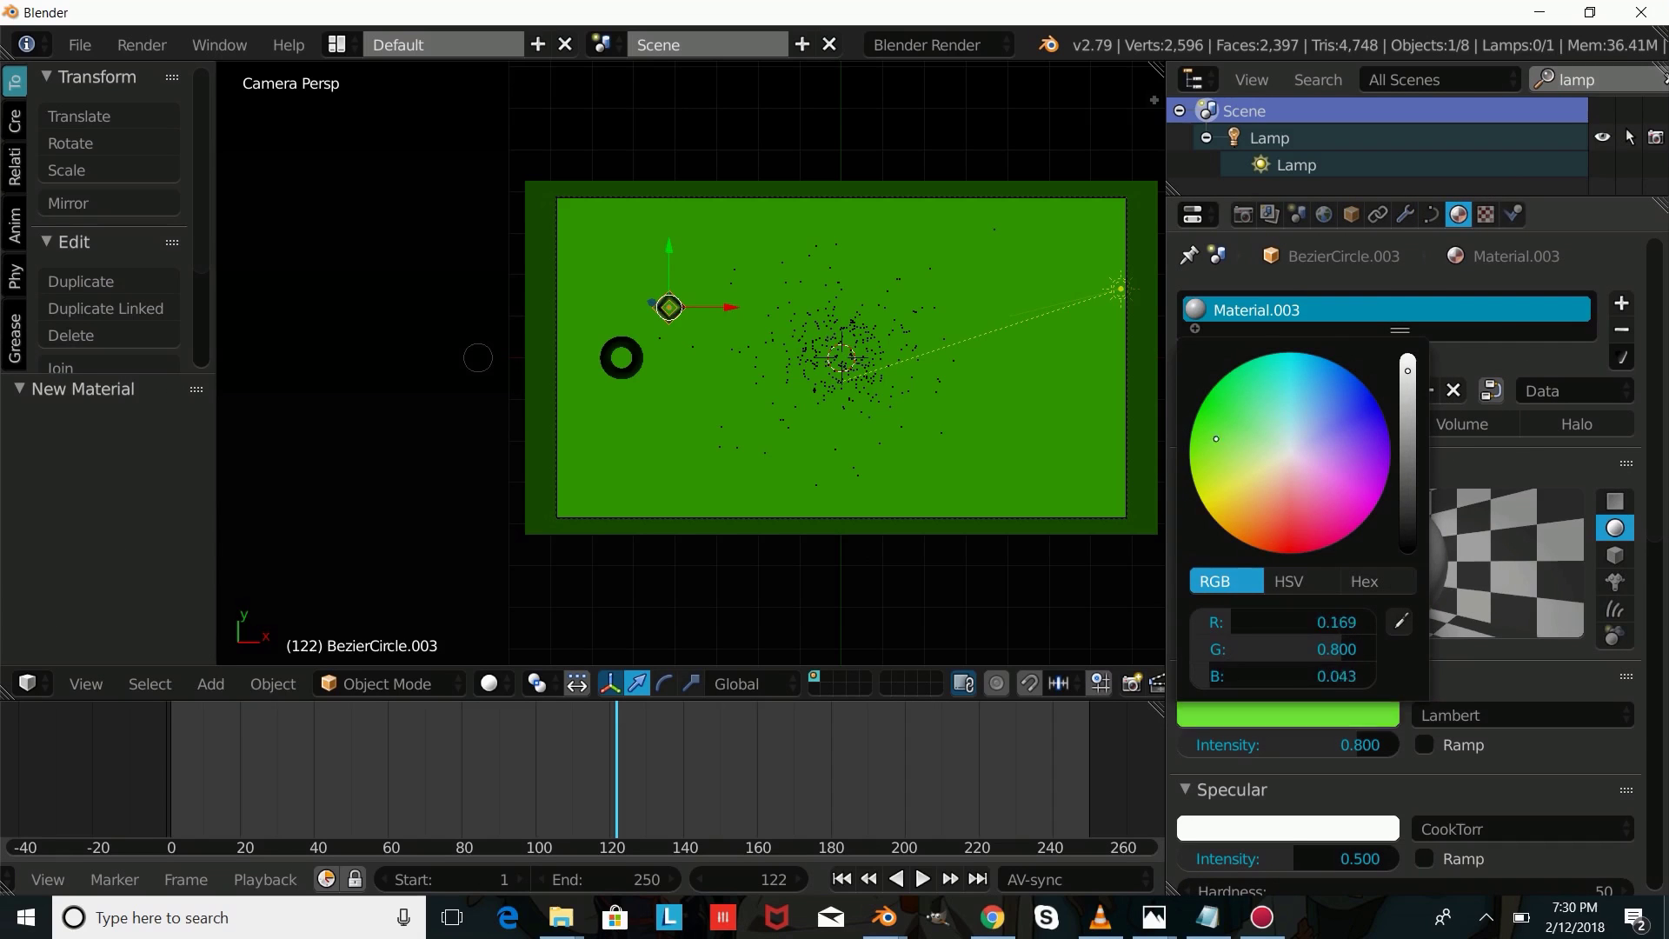
left_click(1367, 720)
left_click_drag(1406, 522, 1401, 574)
scroll(1570, 778, "down", 5)
scroll(1570, 777, "down", 13)
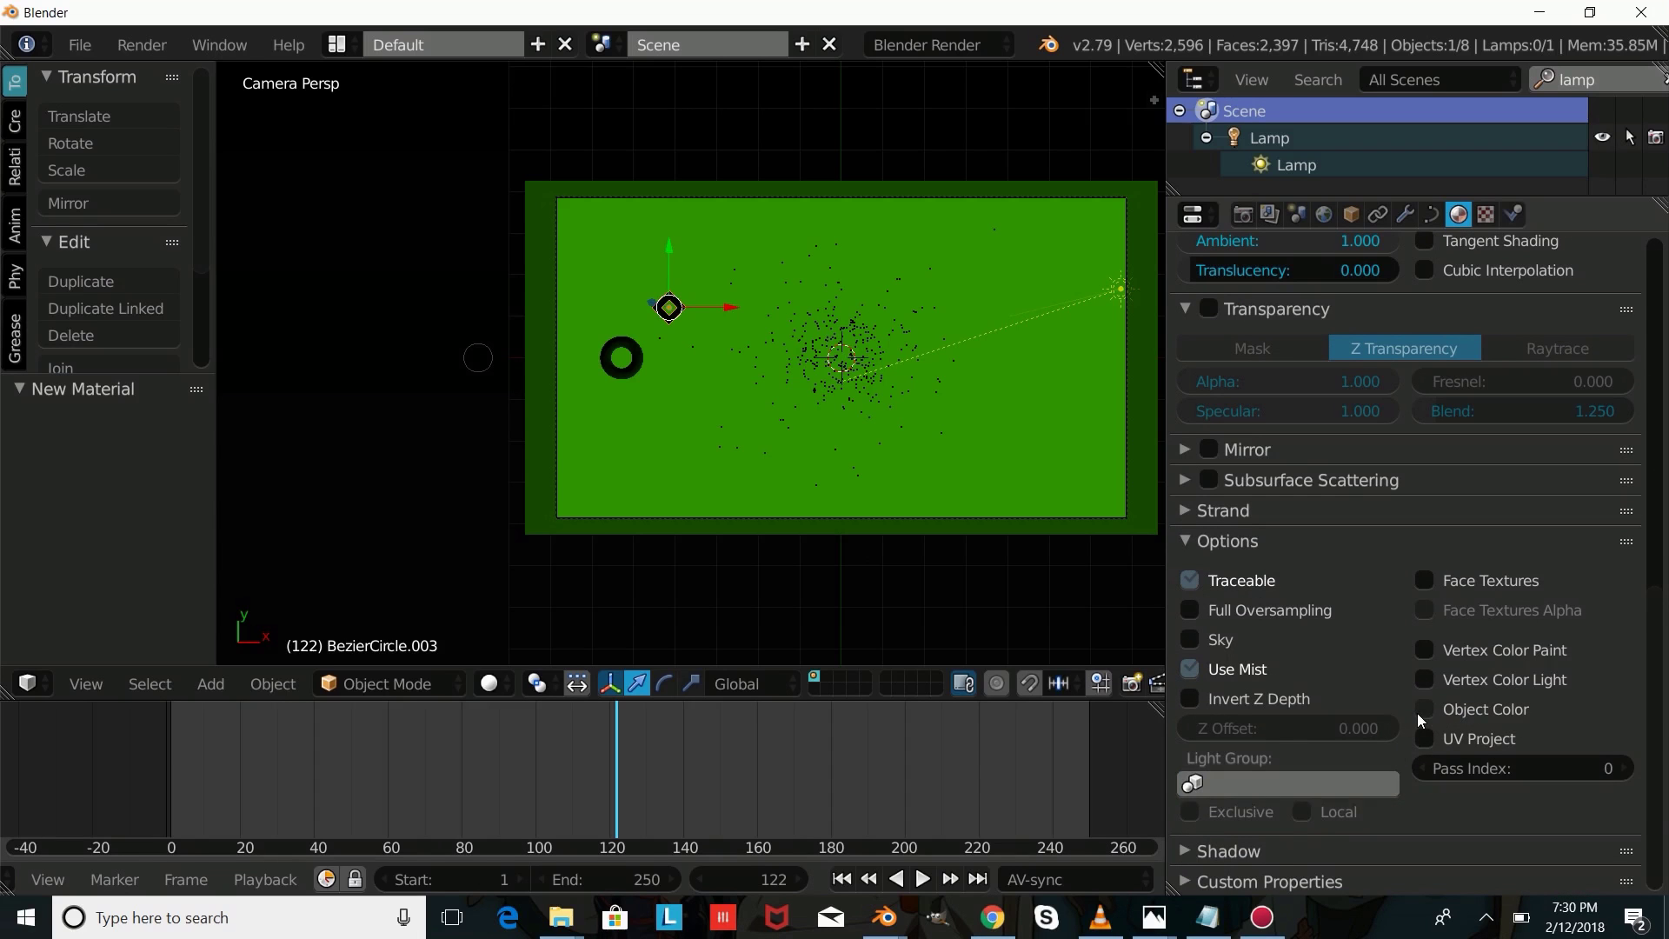
scroll(1490, 807, "up", 8)
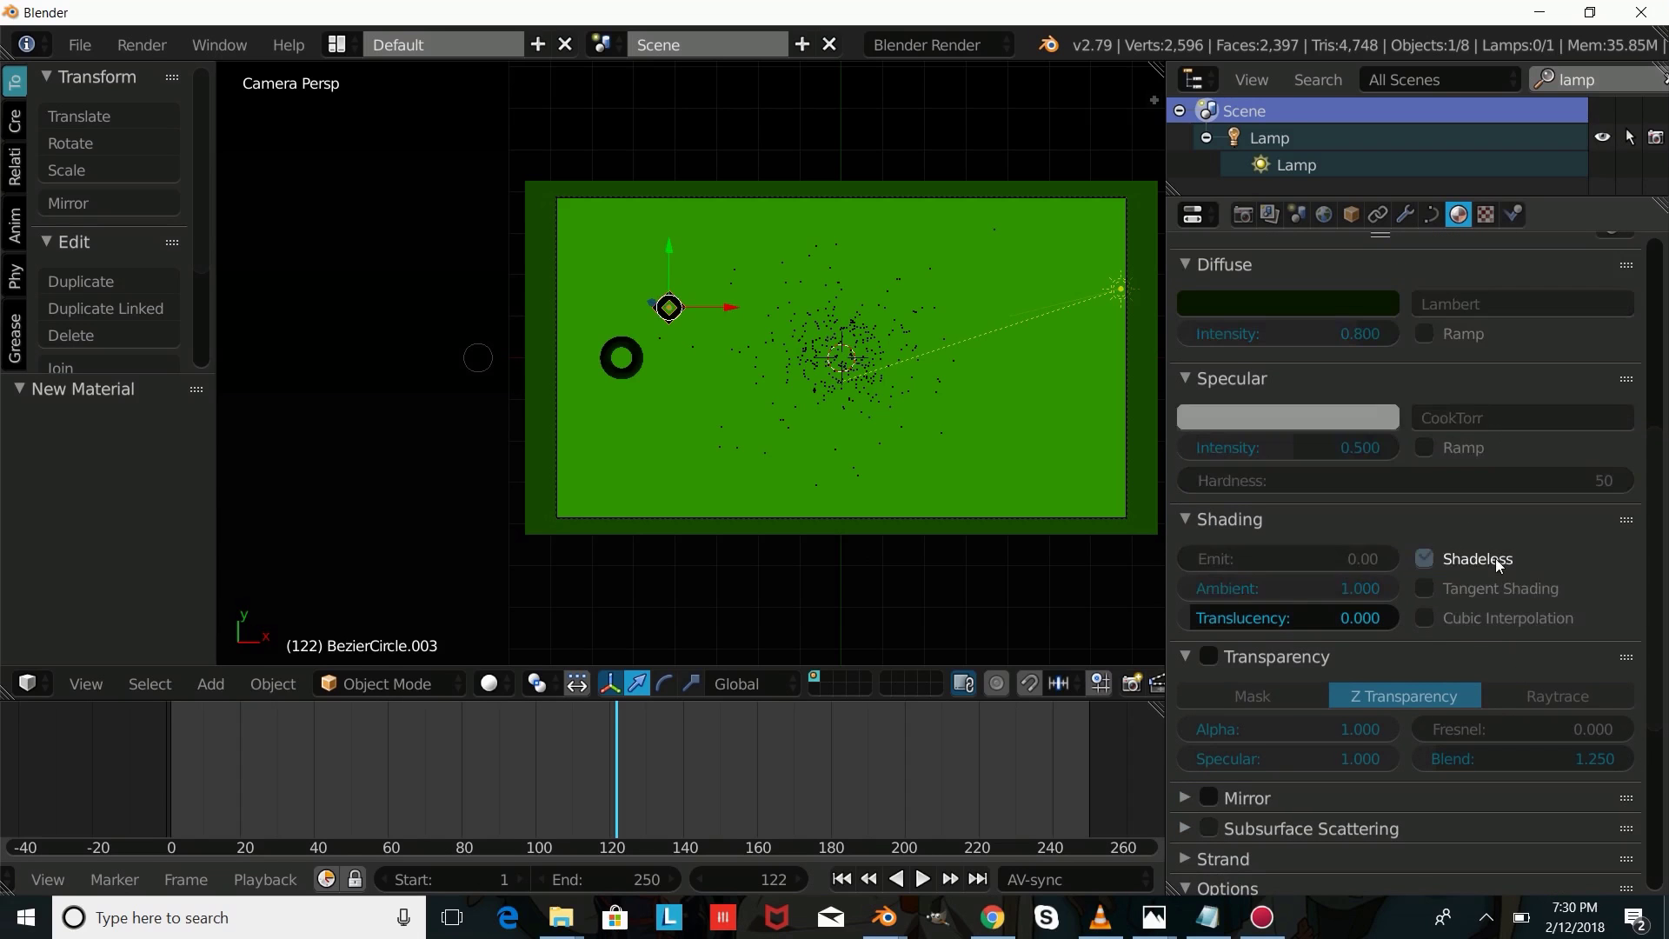
scroll(1443, 608, "down", 8)
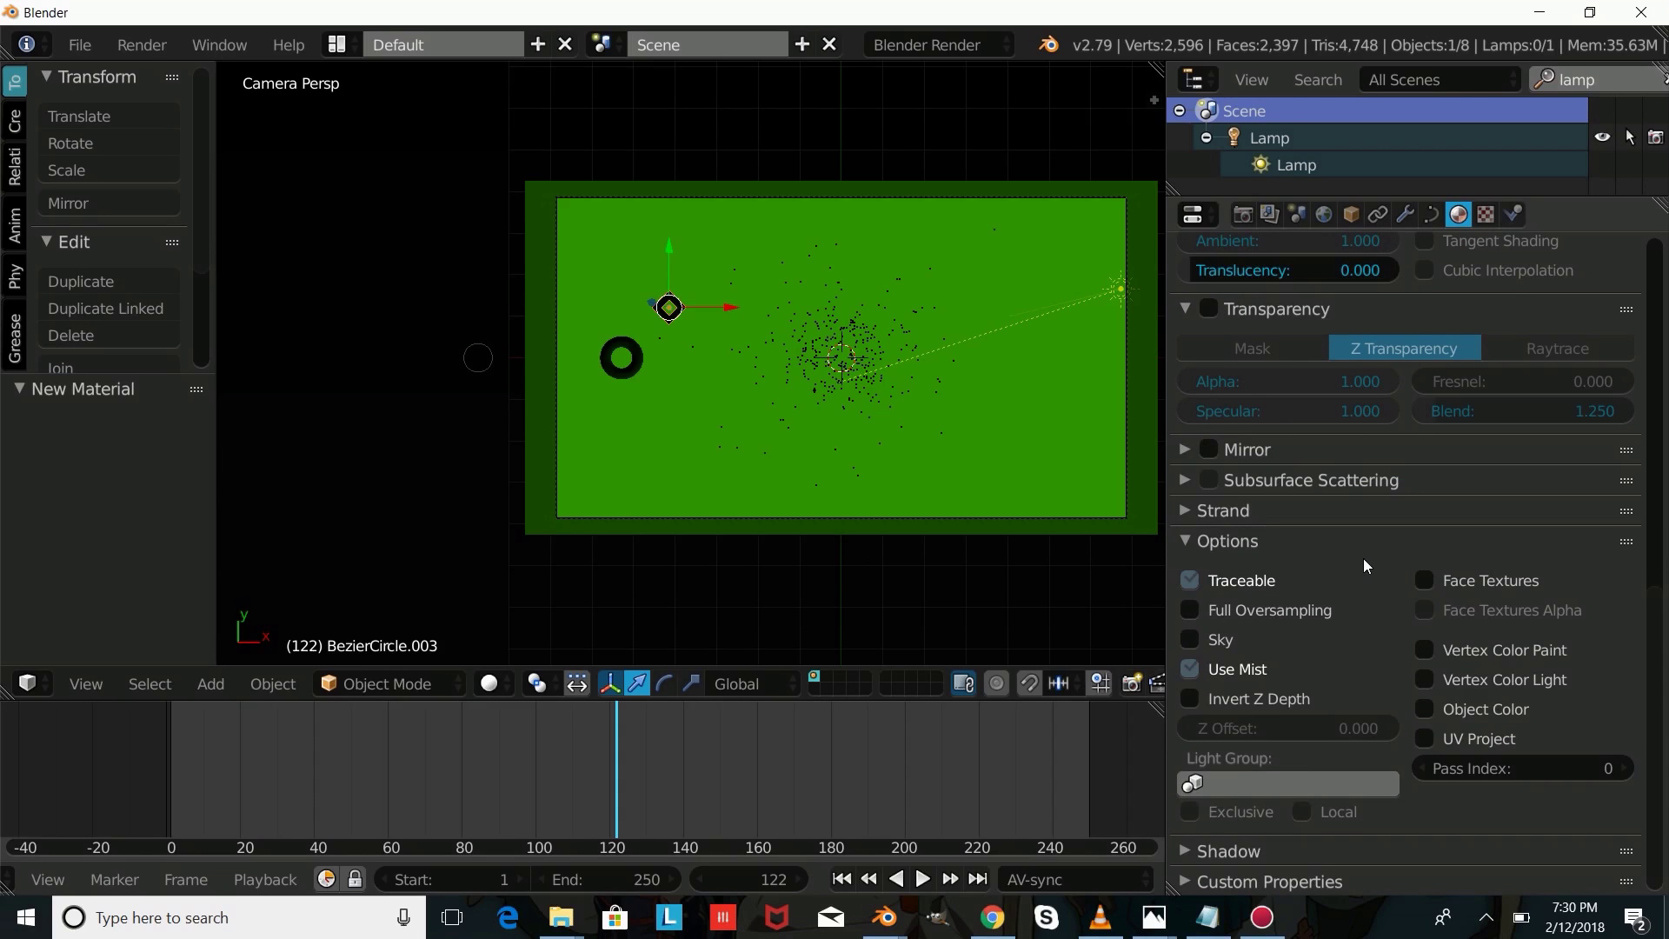
scroll(1363, 558, "up", 3)
scroll(1363, 558, "up", 3)
left_click_drag(1278, 512, 1281, 482)
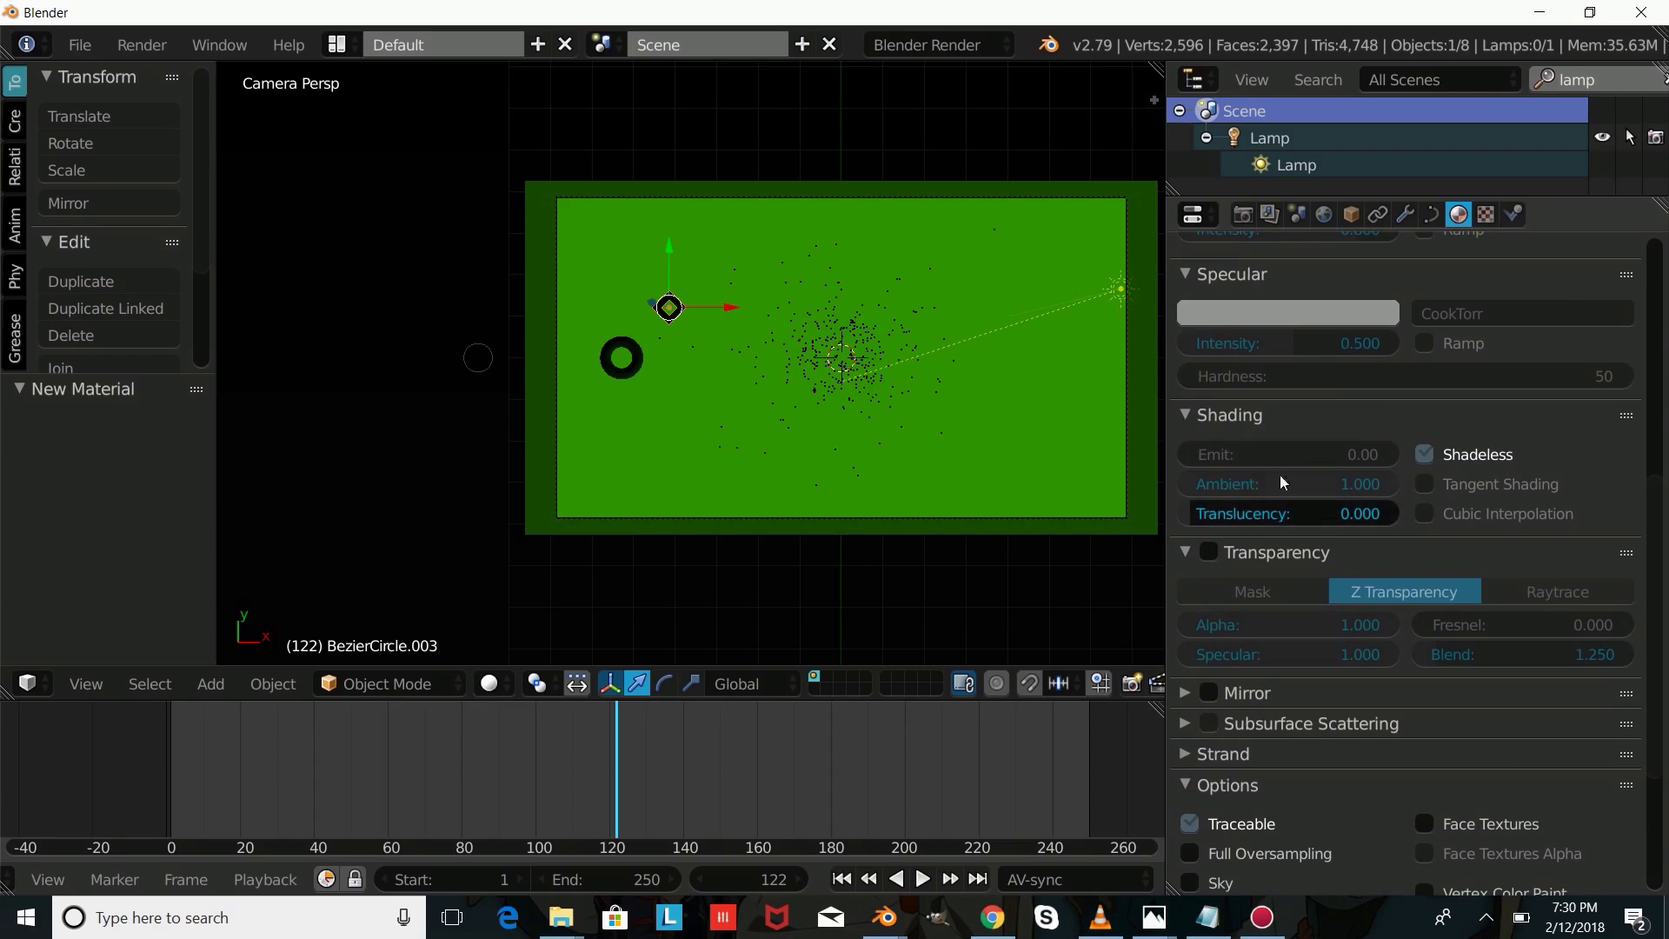
scroll(1313, 469, "up", 2)
Step: Enable Z Transparency on the diamond's material and lower Alpha to 0.414
left_click(1254, 628)
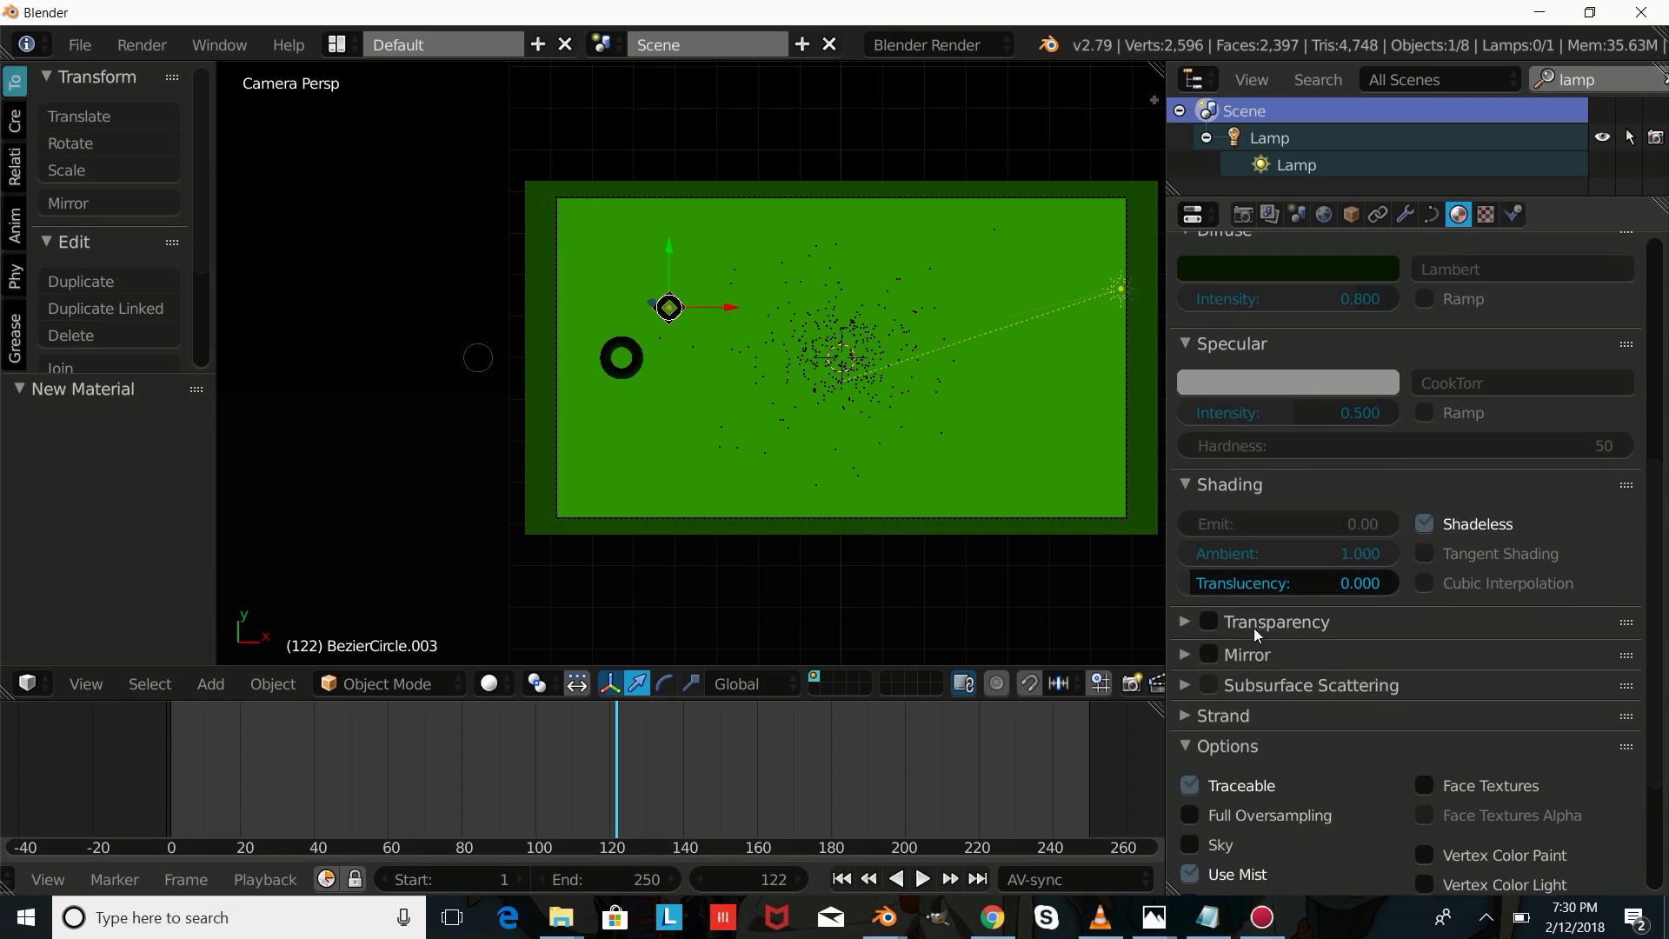
left_click(1251, 619)
left_click(1215, 621)
left_click_drag(1353, 699, 1223, 699)
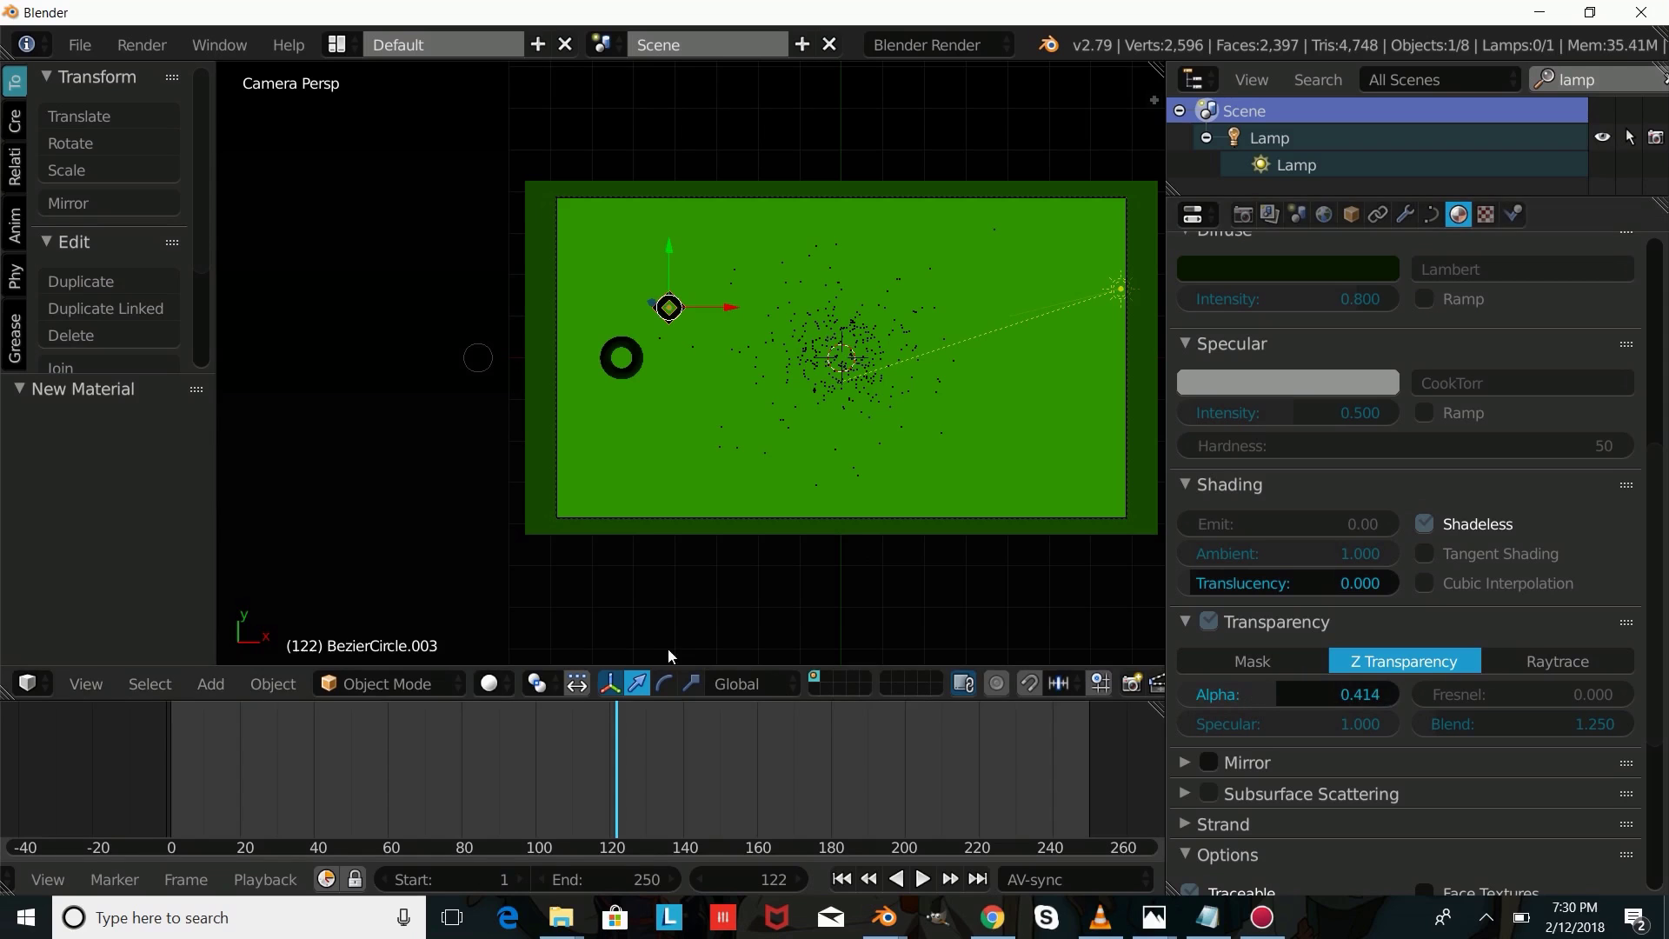
left_click(490, 683)
Step: In Rendered shading, raise the diamond material's Alpha to 0.744
left_click(580, 510)
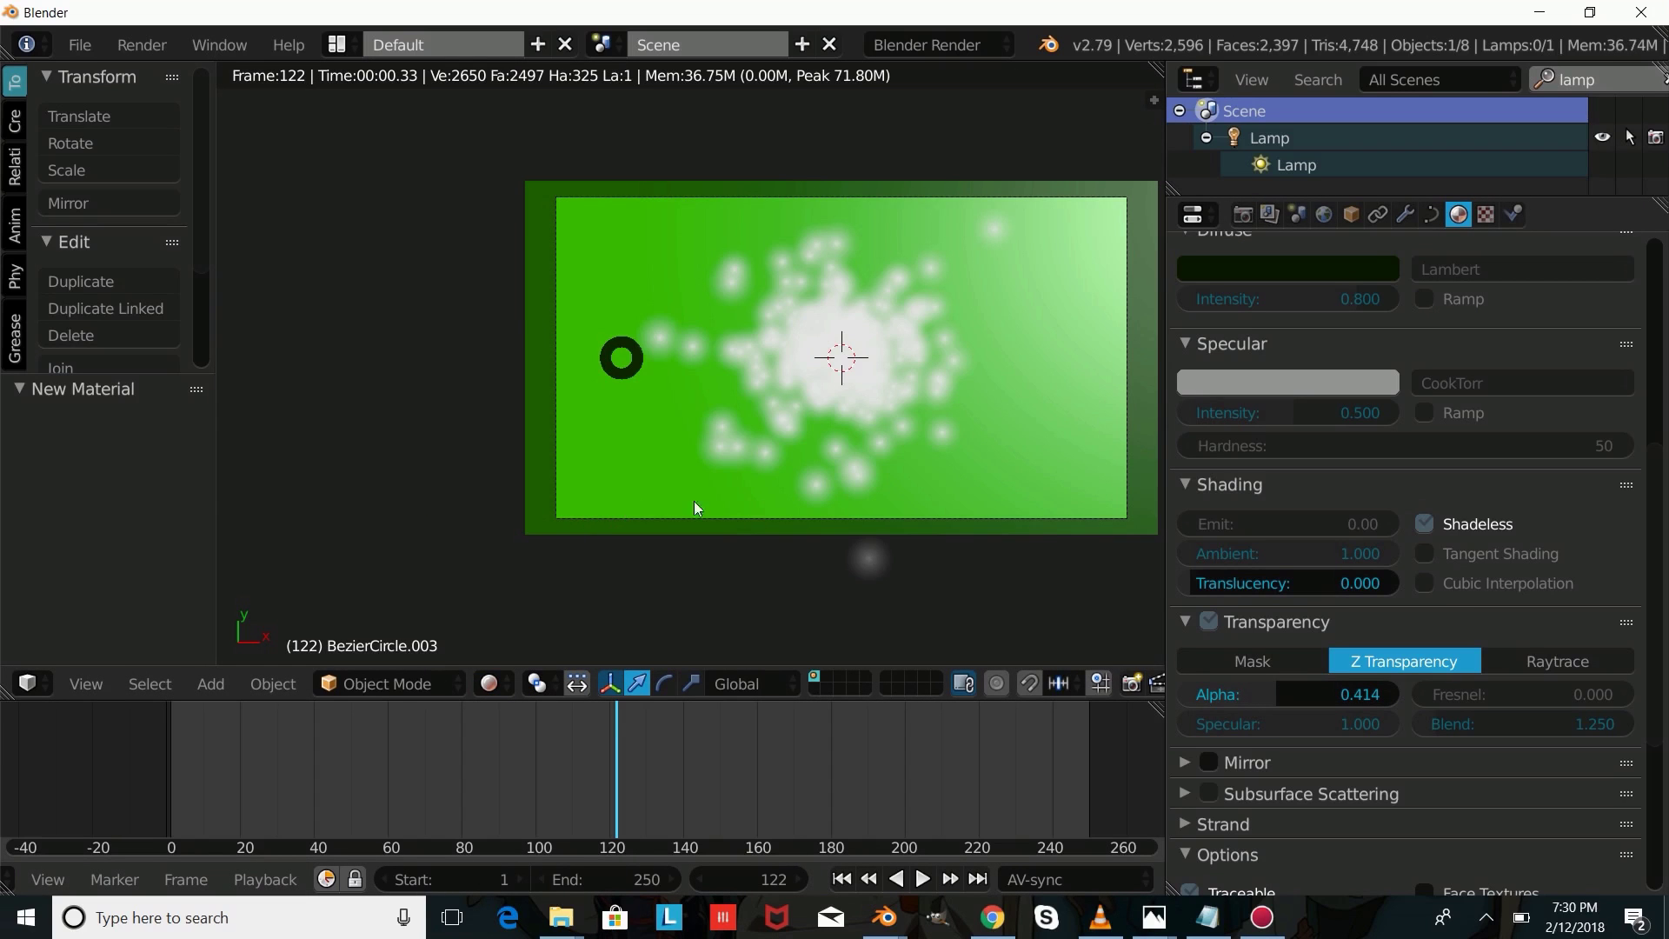
left_click_drag(1283, 694, 1356, 694)
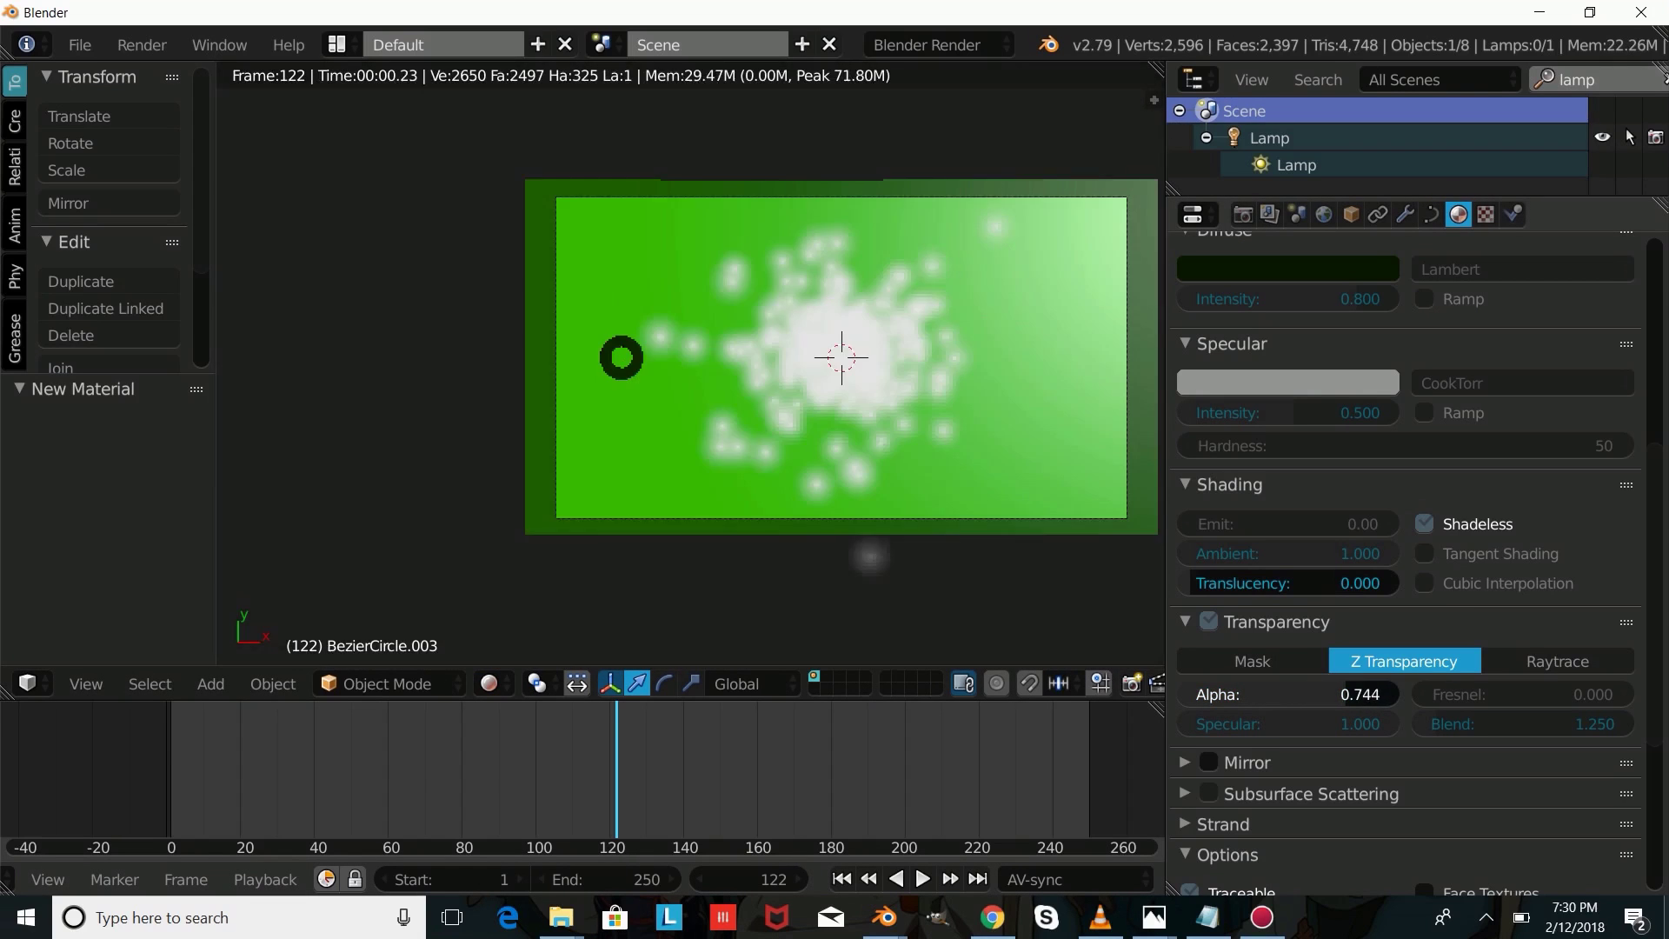
scroll(1495, 306, "up", 10)
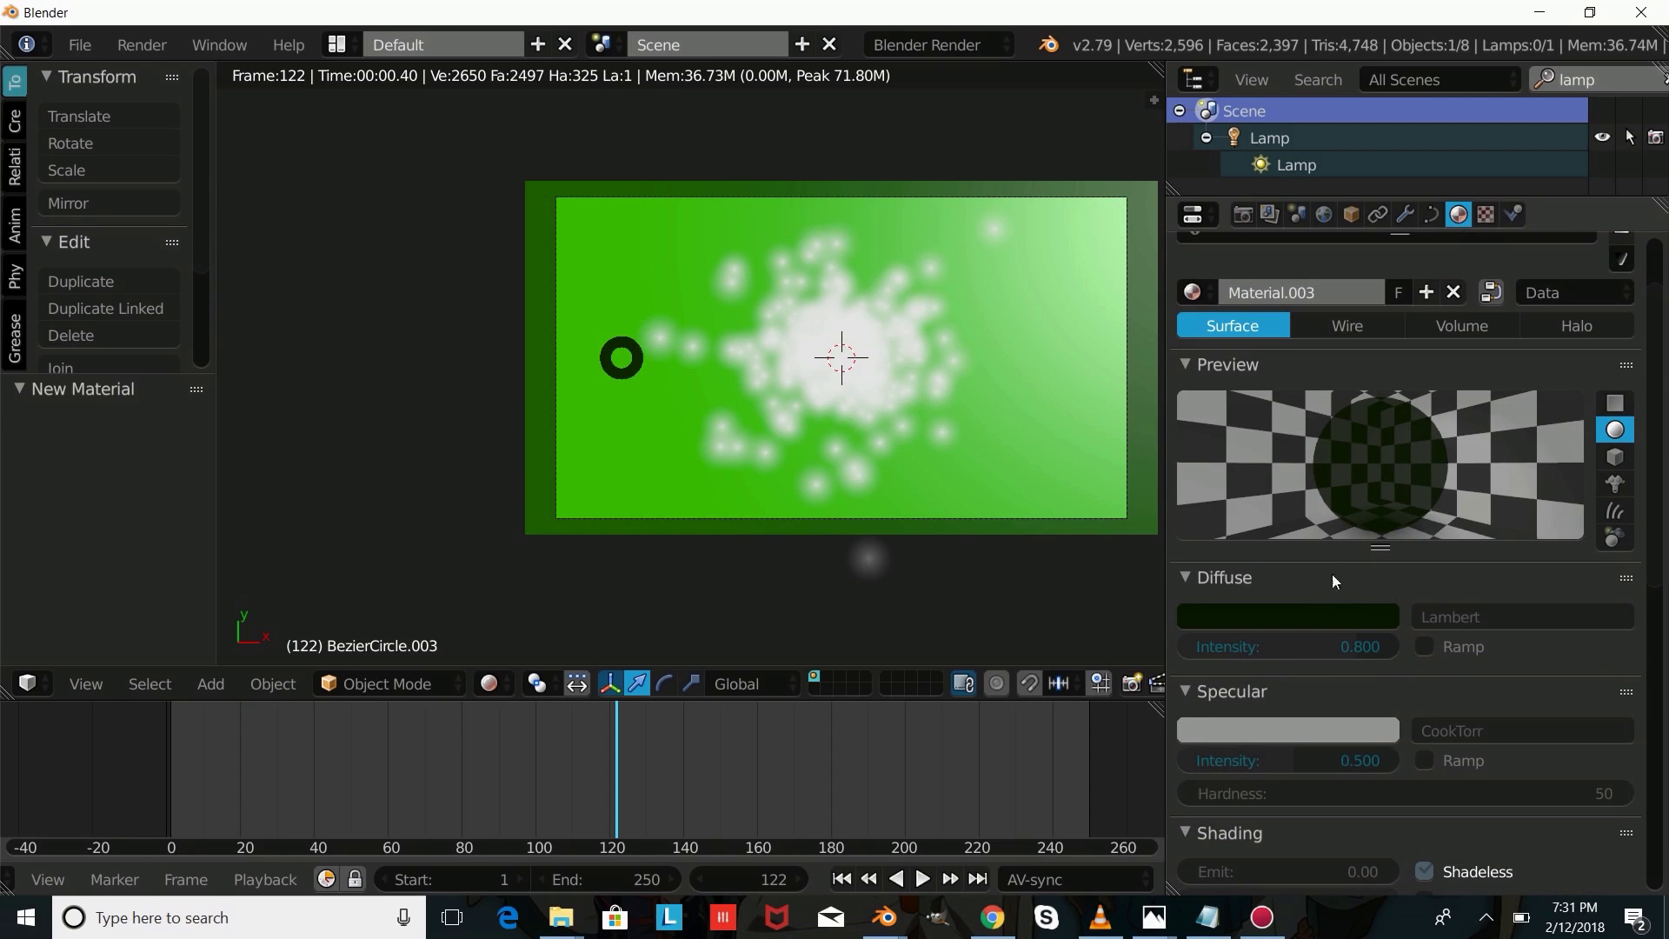
left_click(1467, 871)
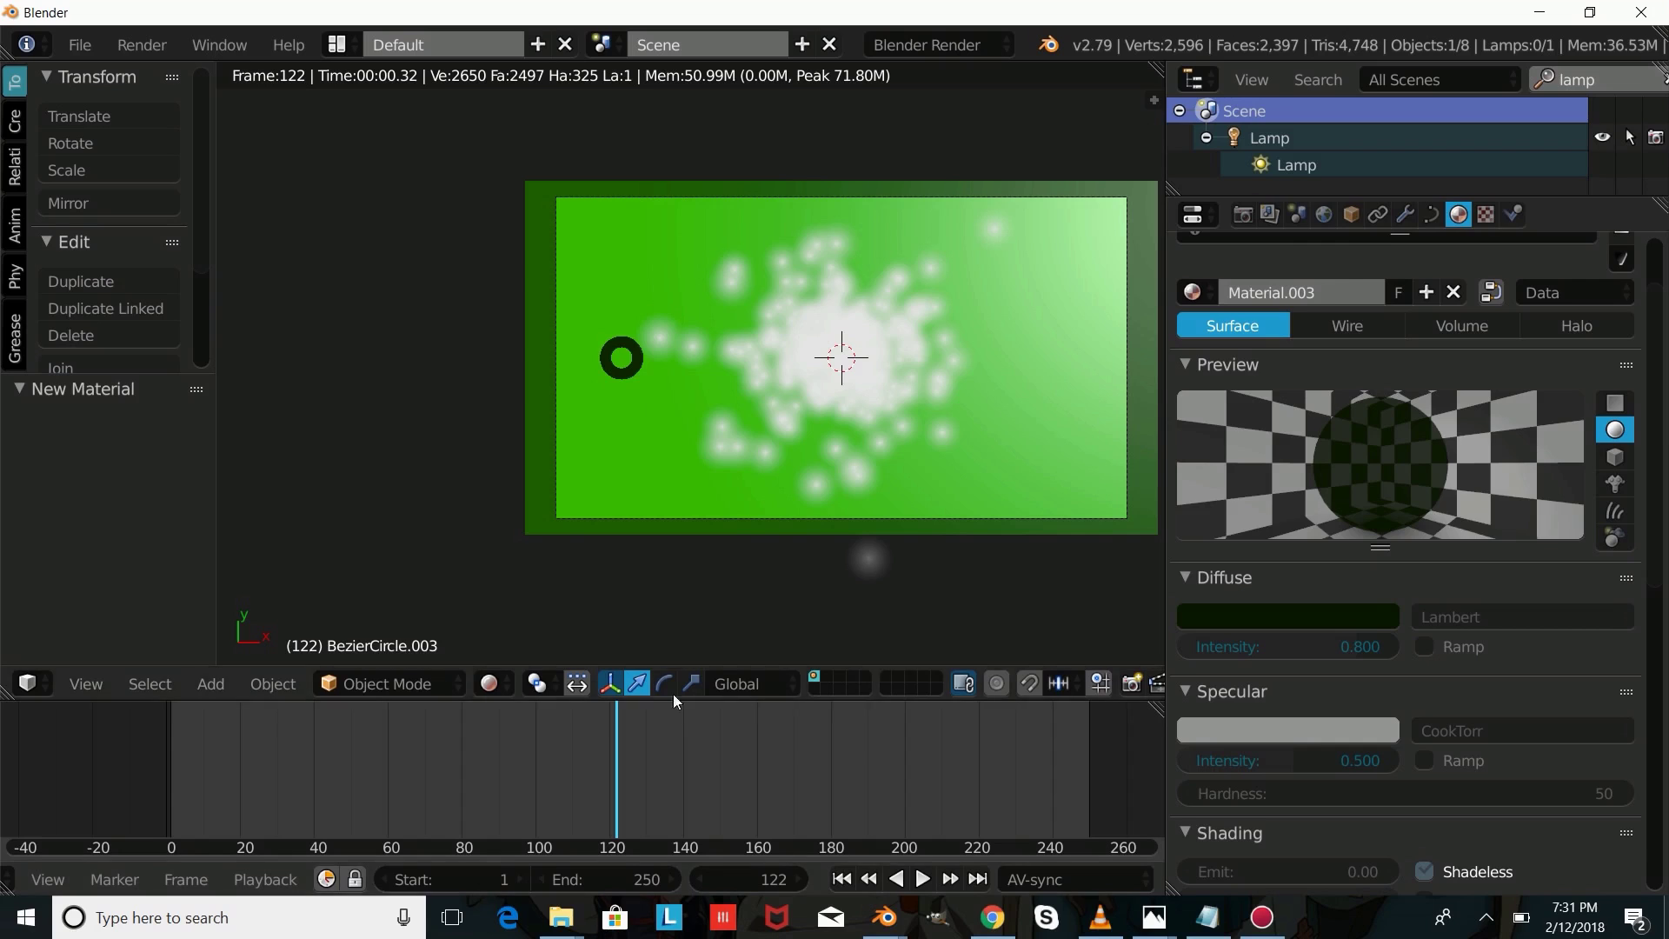
Step: Set the diamond's Z location to 0.01, enlarge it to 0.566 scale, and return to Solid shading
left_click(1351, 214)
left_click(1304, 461)
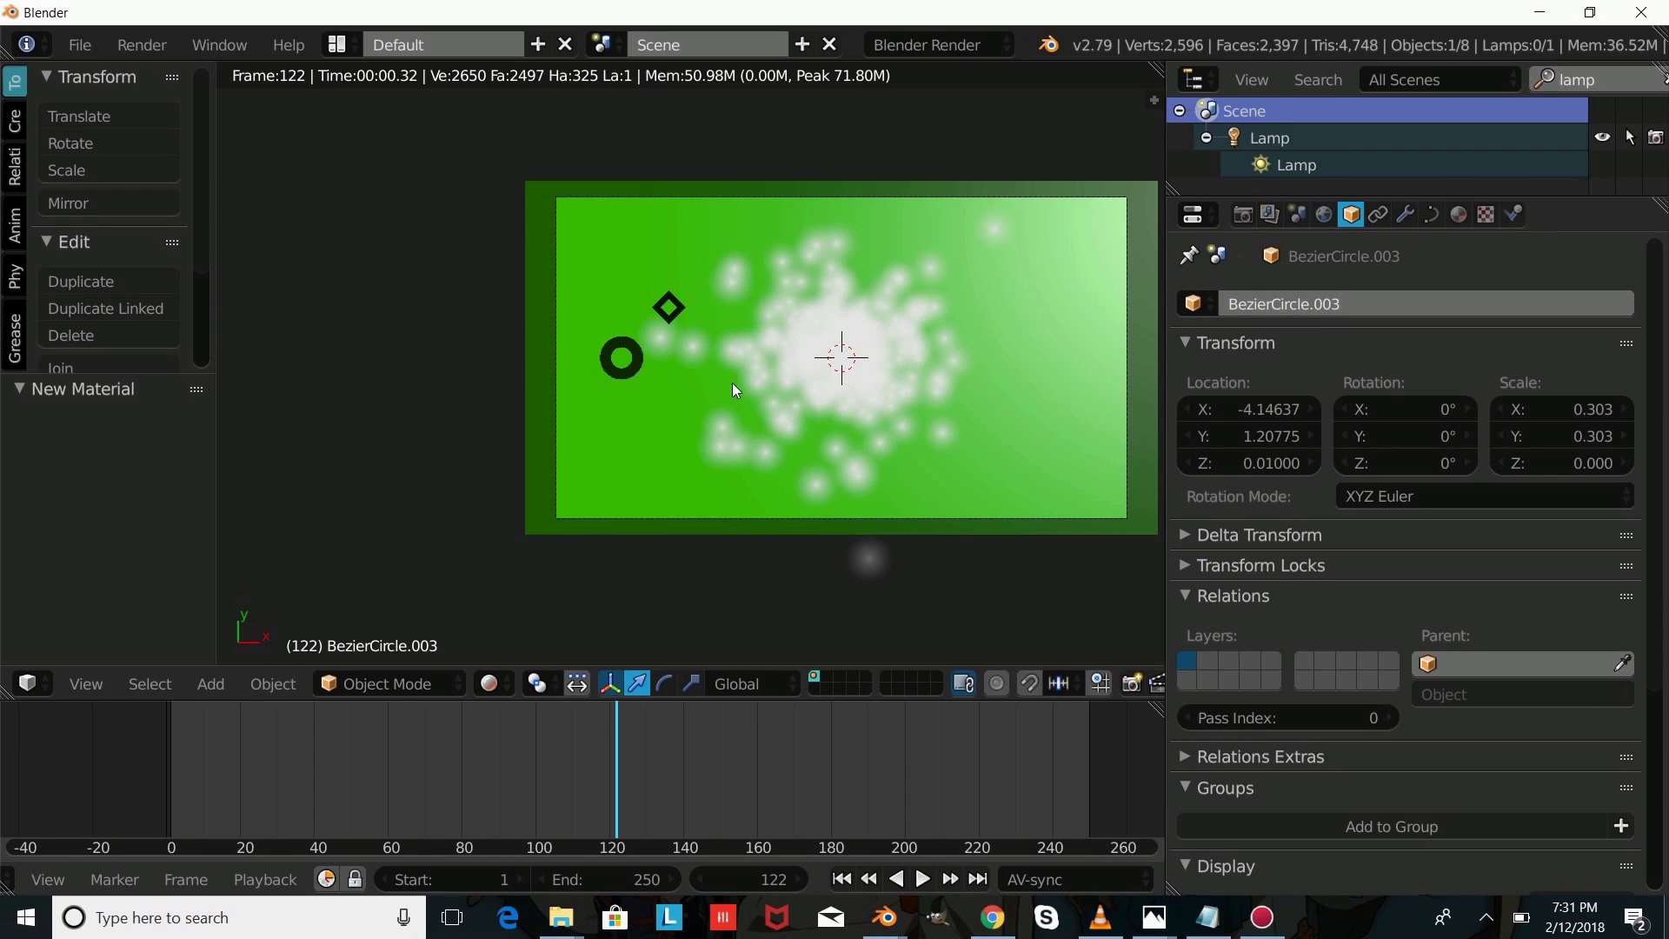
key("s")
left_click(788, 385)
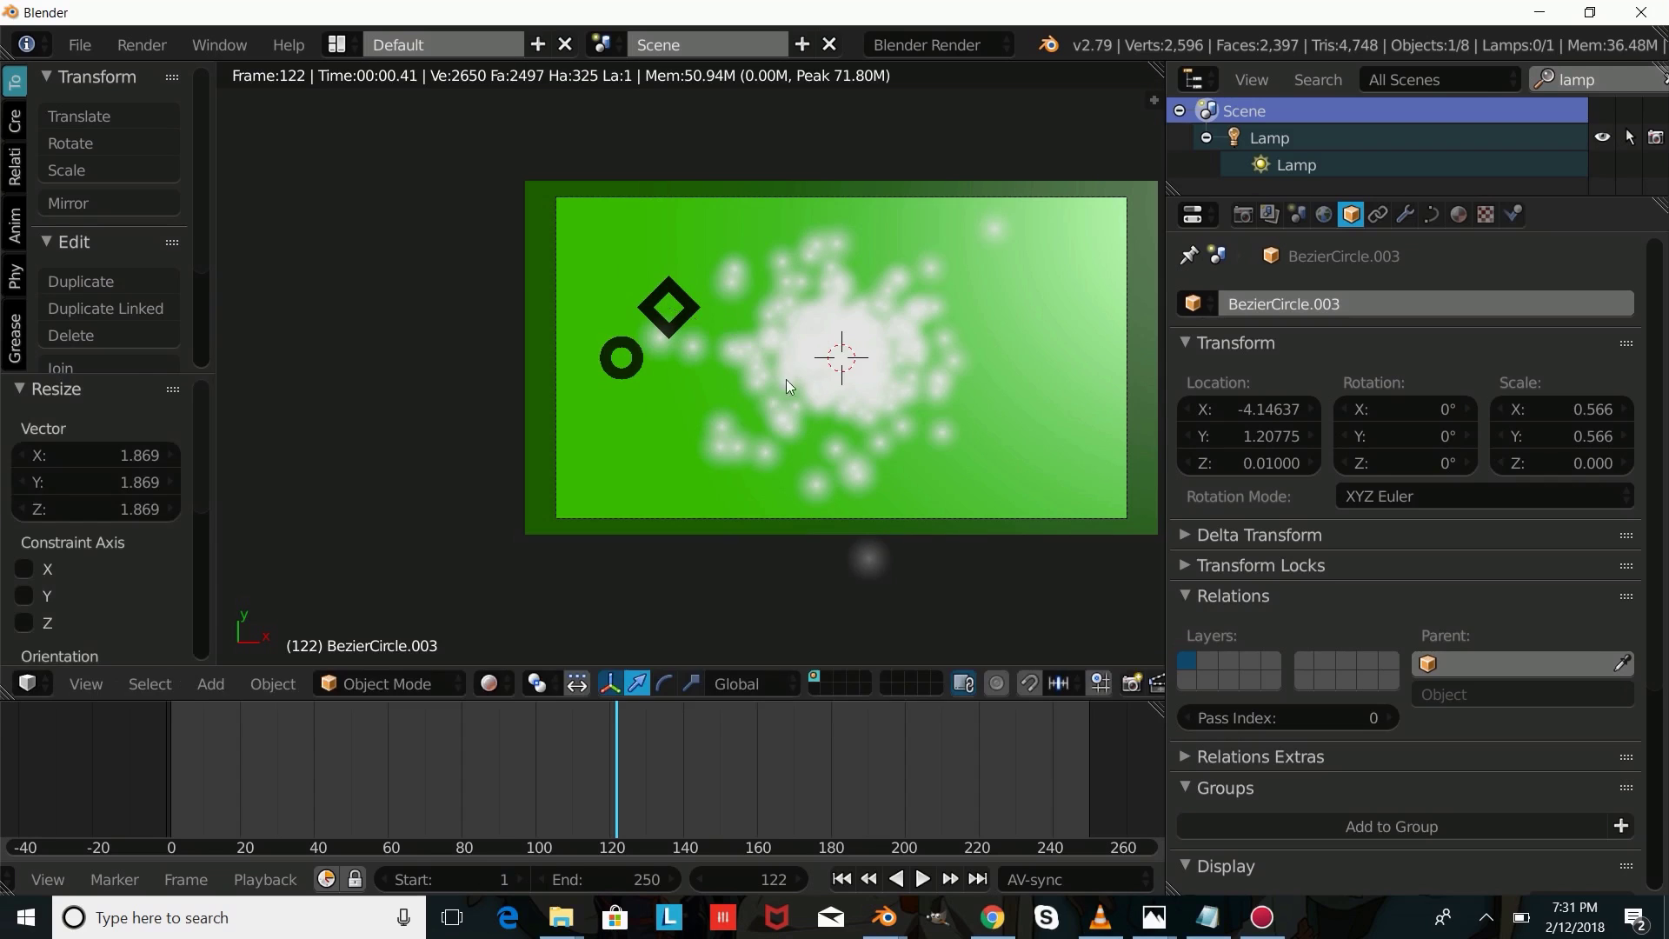
left_click(489, 683)
left_click(547, 588)
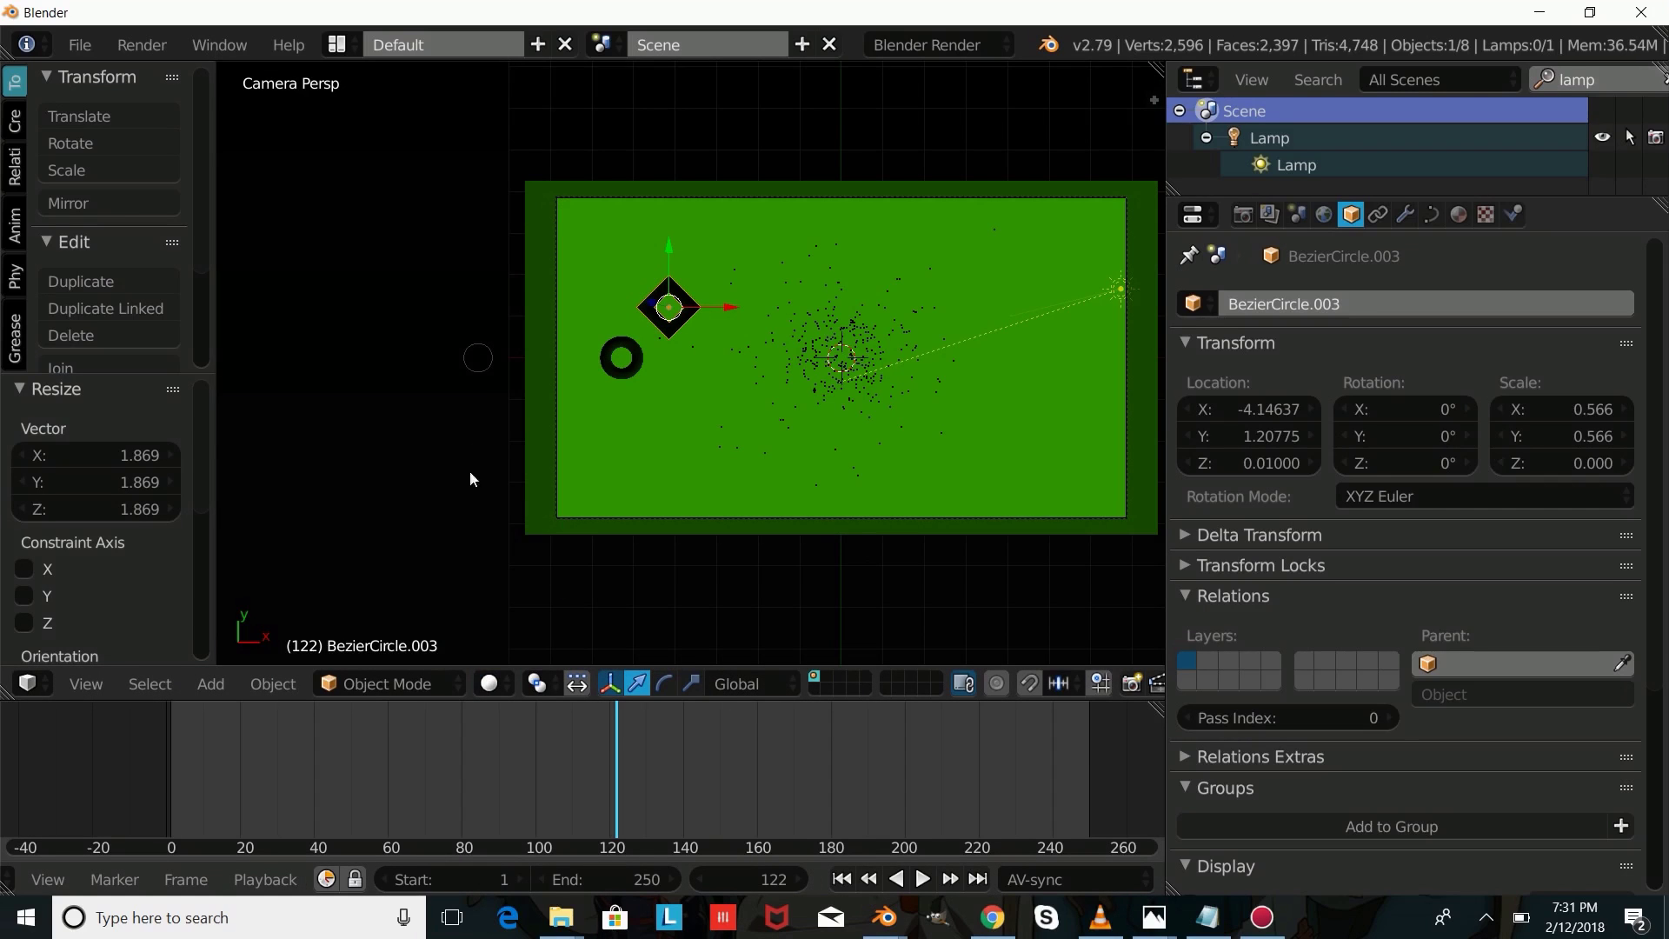
Step: Shrink the BezierCircle.001 bevel profile to 0.087 for thinner outlines and check them rendered
right_click(490, 367)
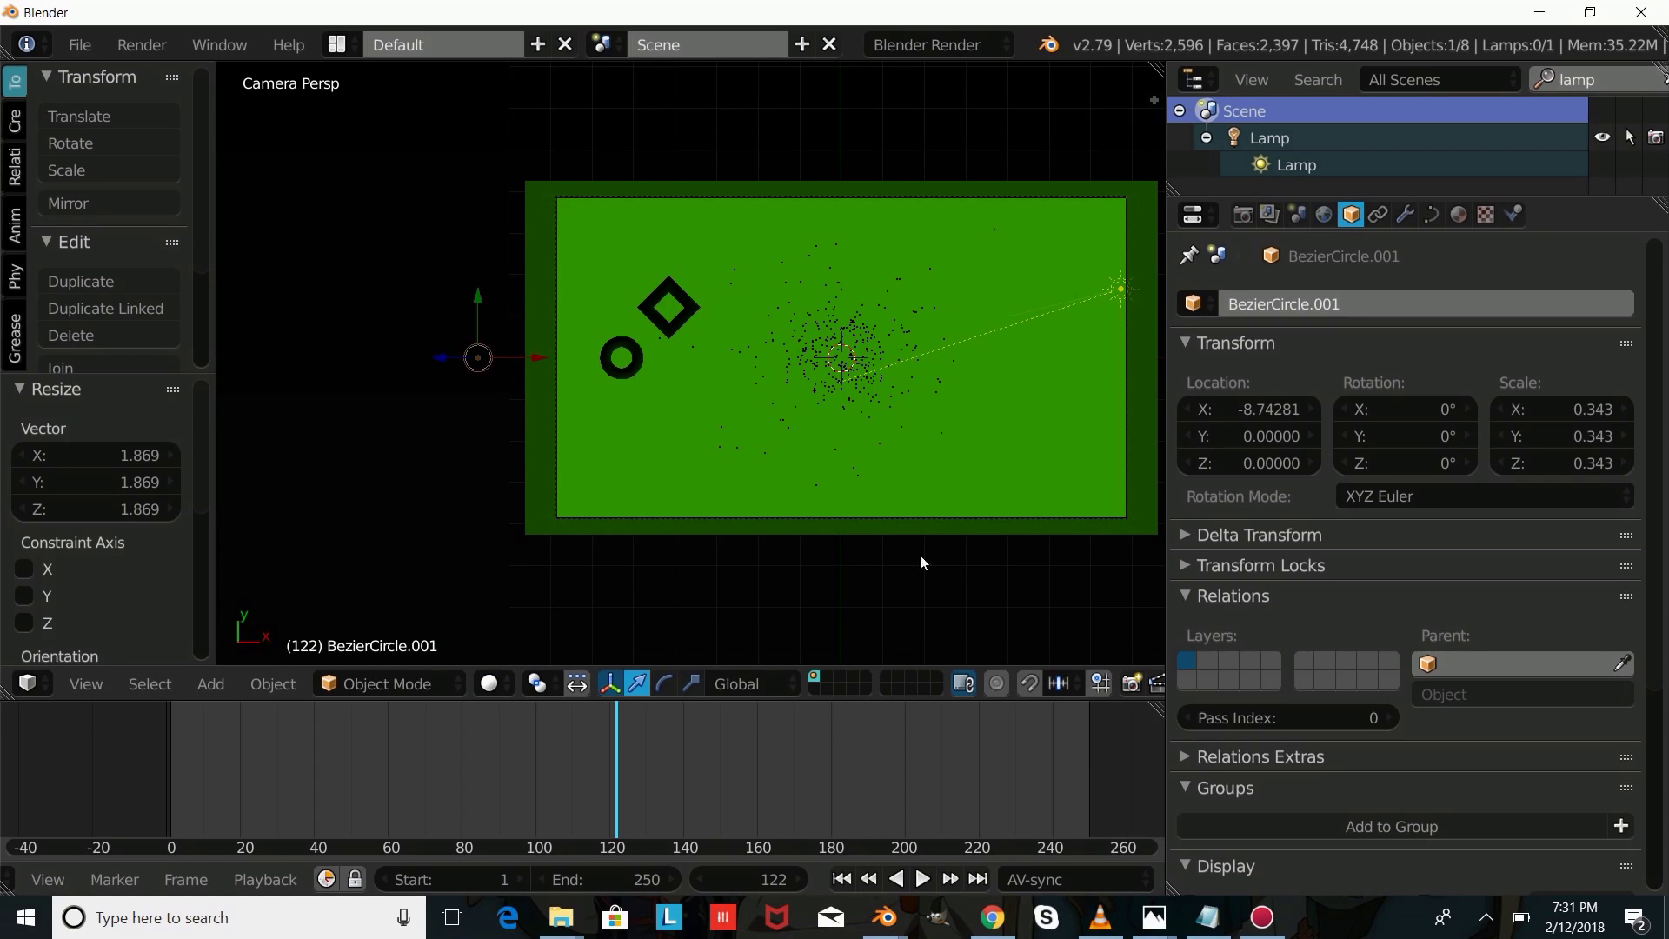
key("s")
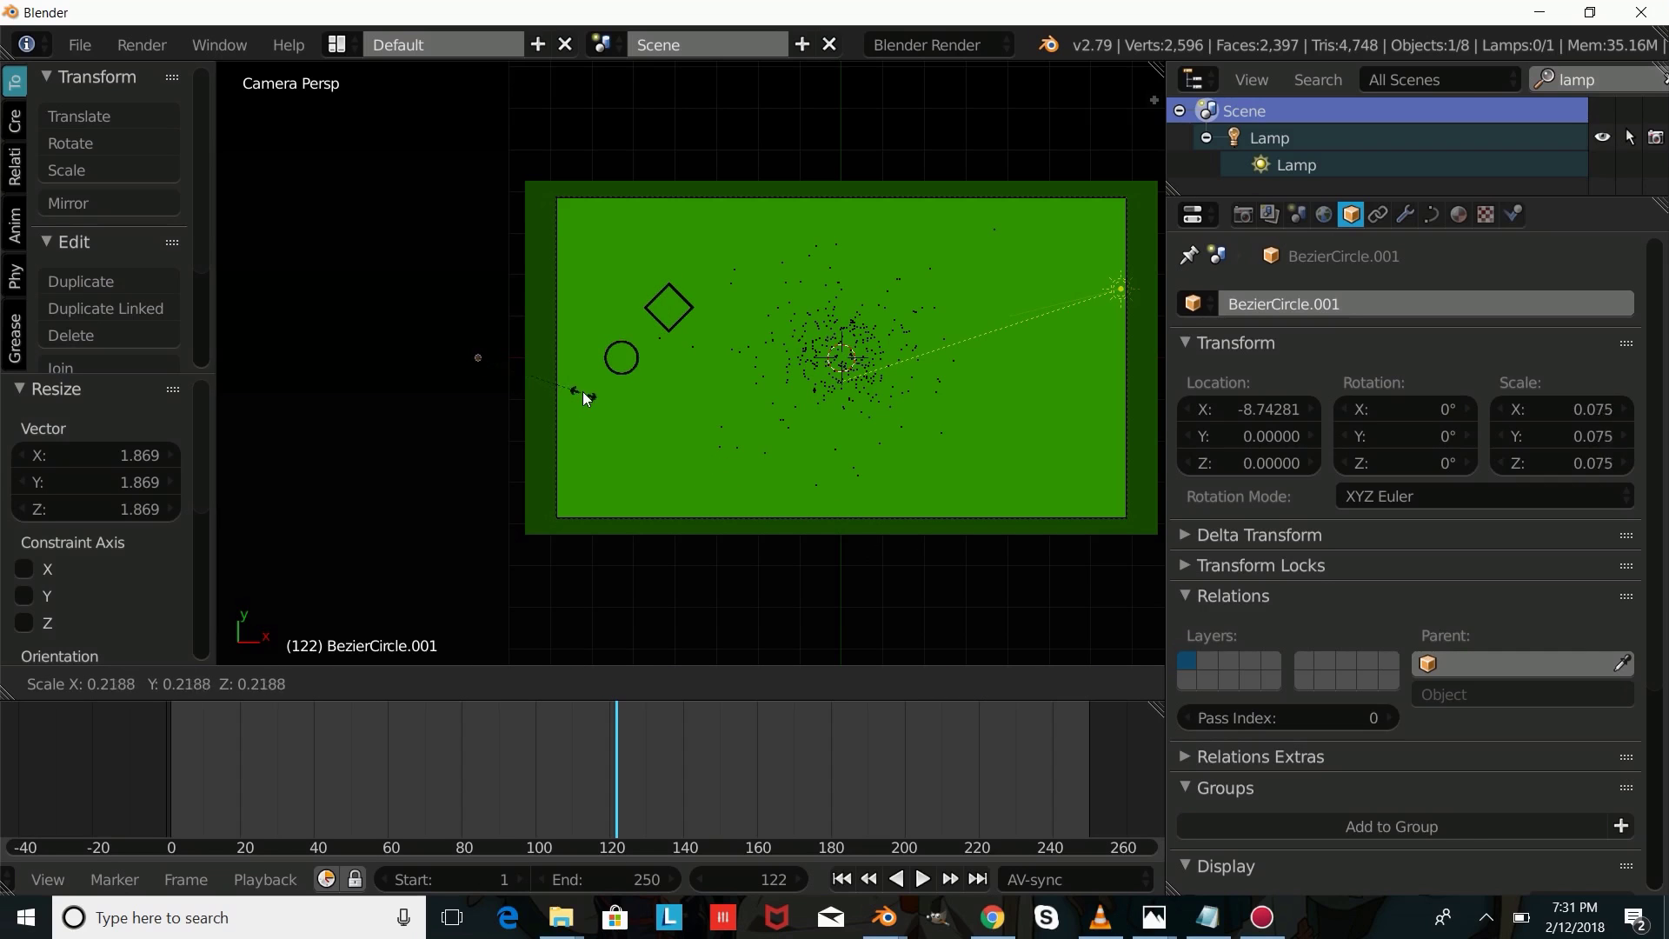
left_click(598, 402)
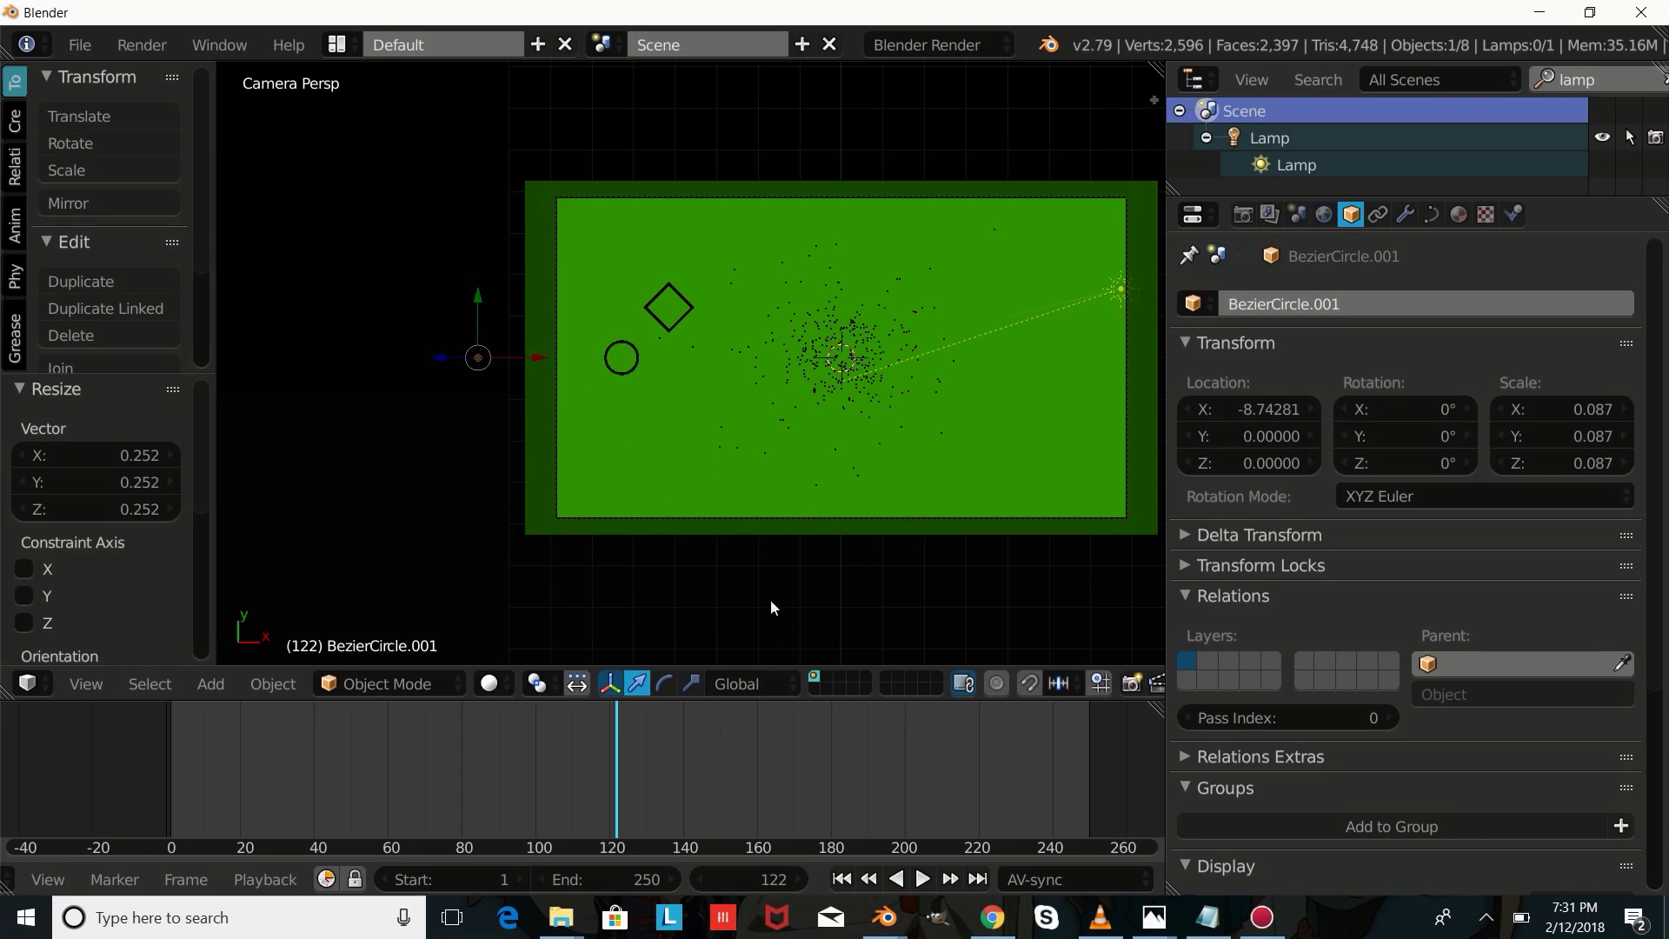
left_click(489, 683)
left_click(633, 493)
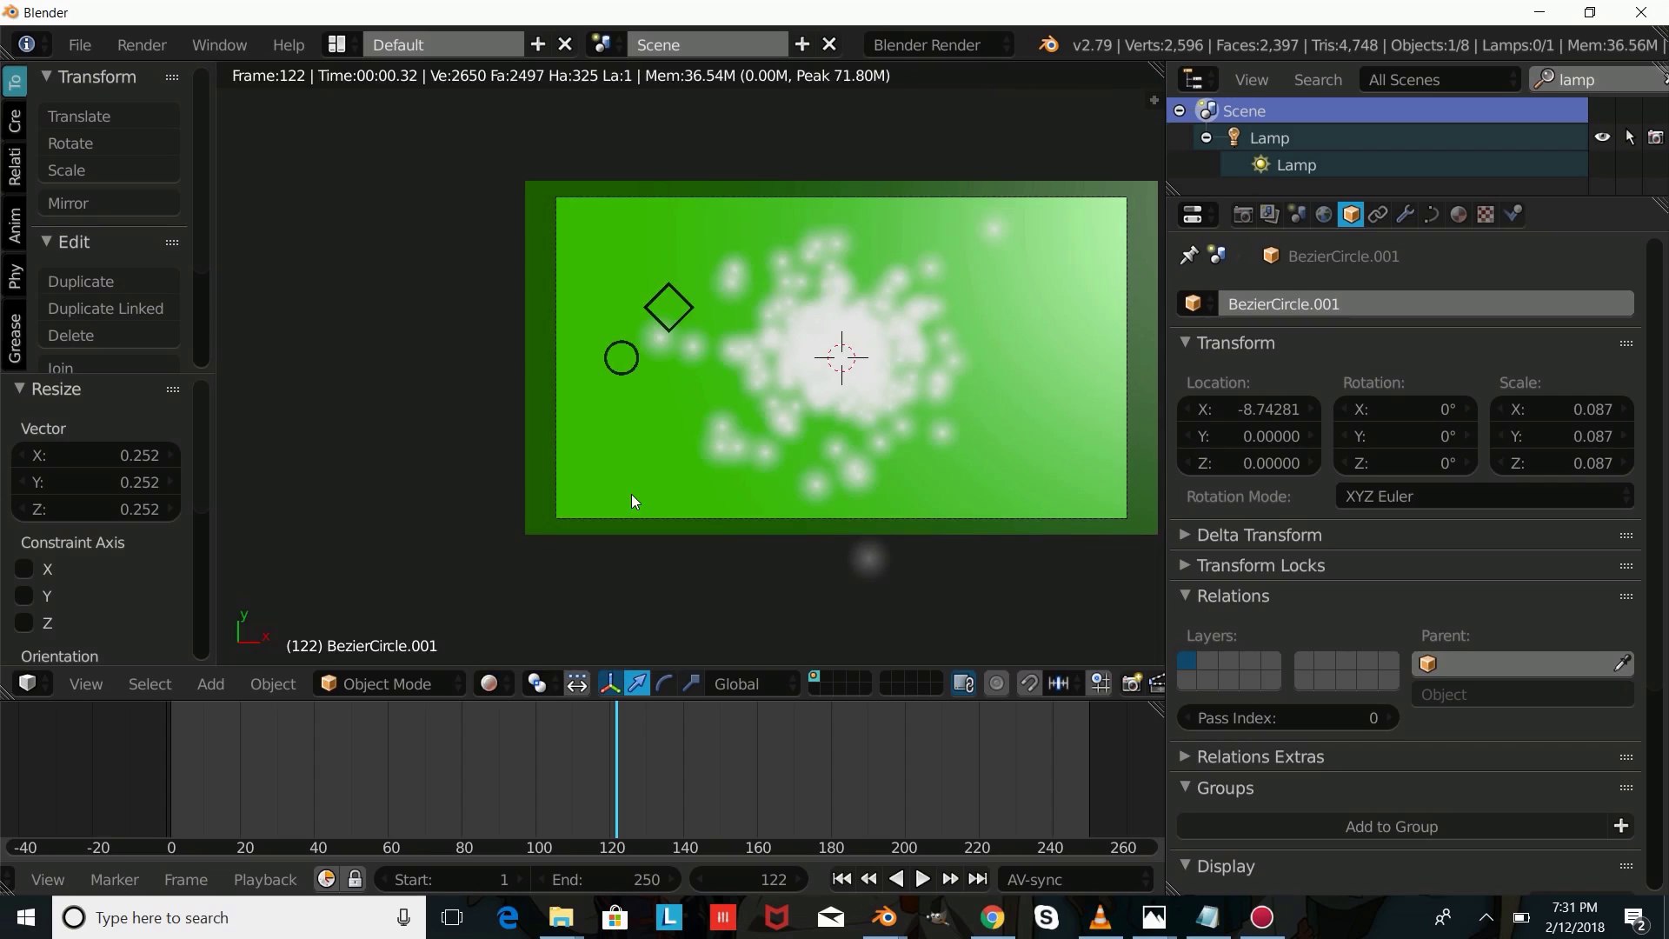
left_click(489, 685)
left_click(547, 596)
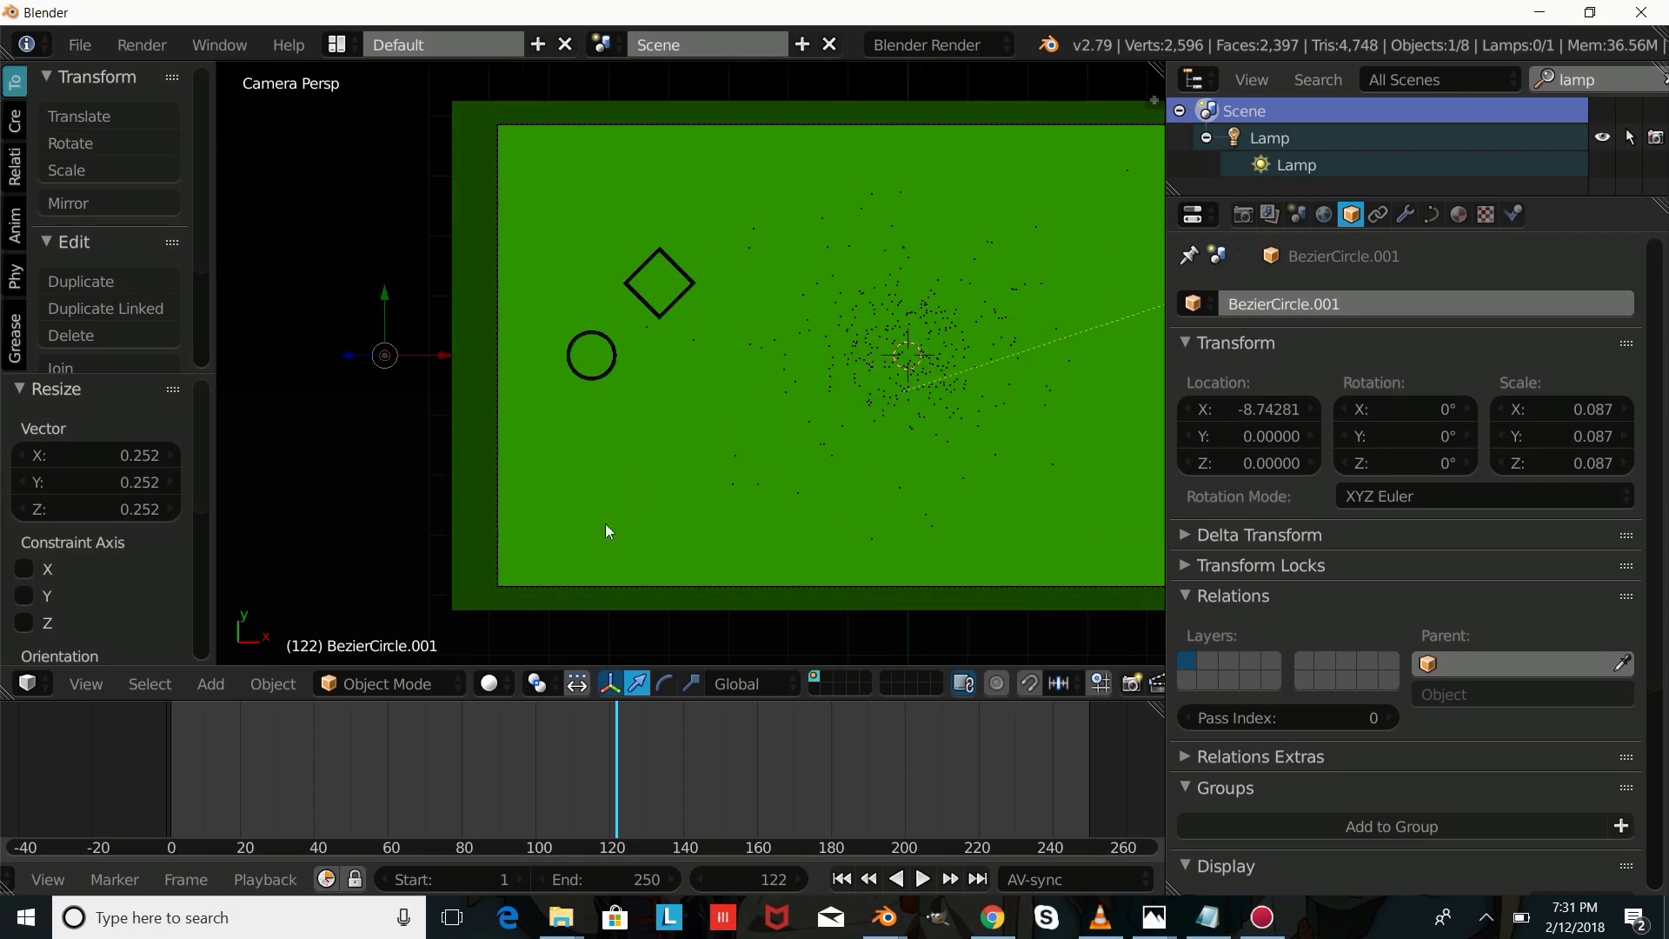
left_click(217, 685)
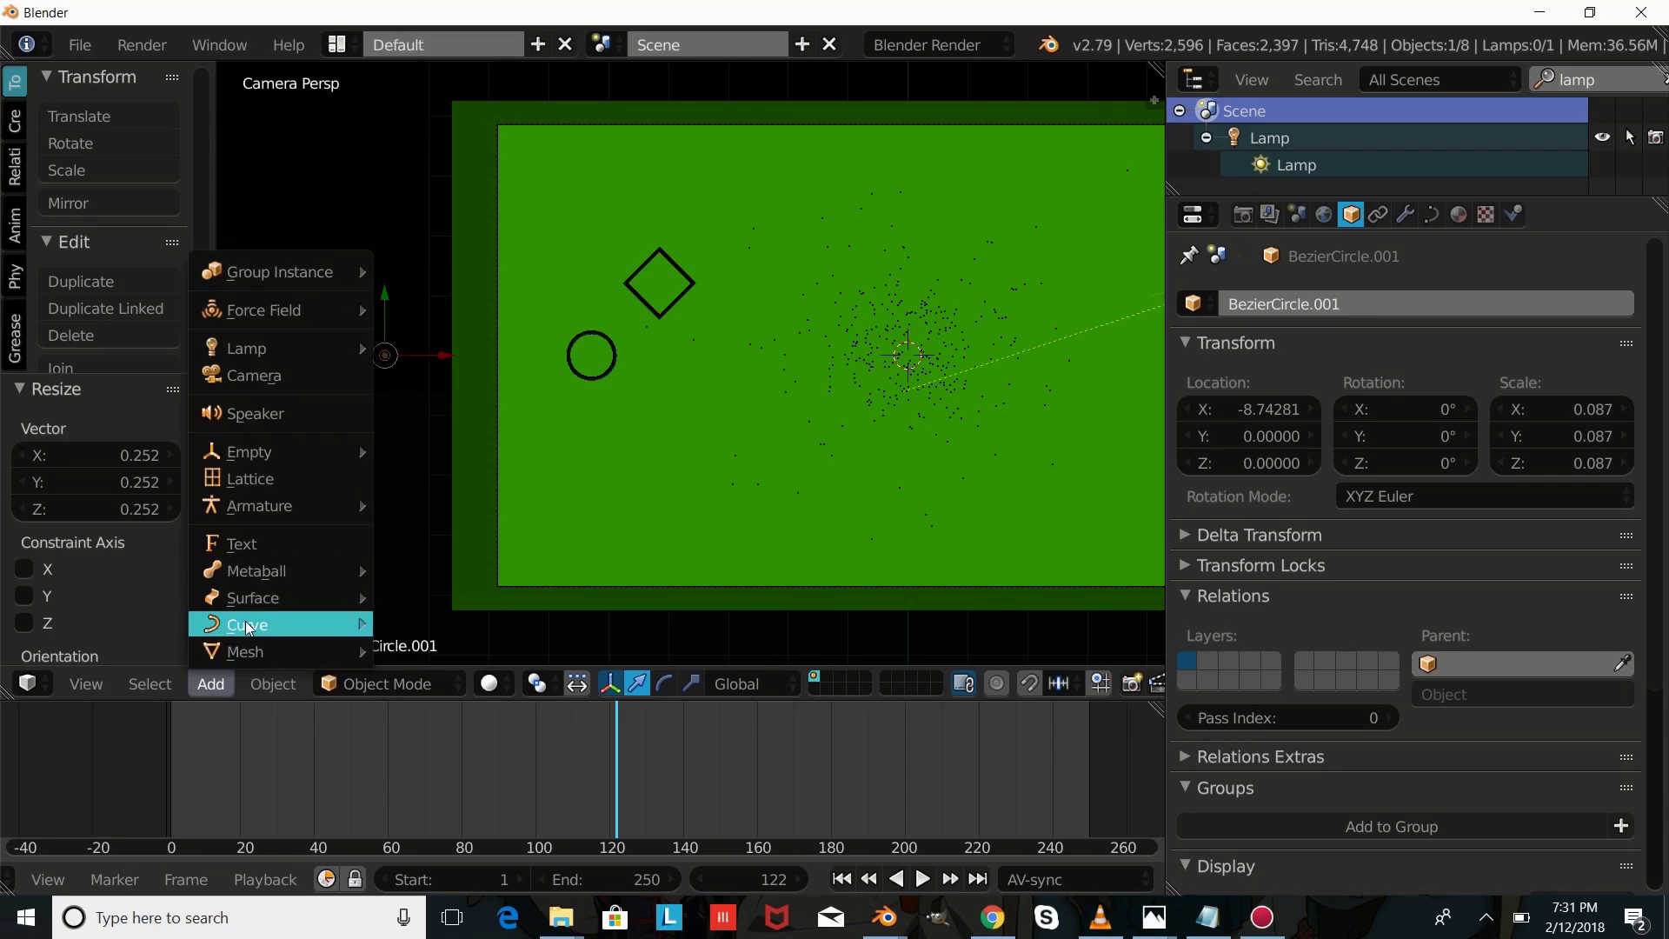
Step: Add a Bezier curve, move it left onto the ring, and give its points vector handles
mouse_move(247, 627)
left_click(426, 623)
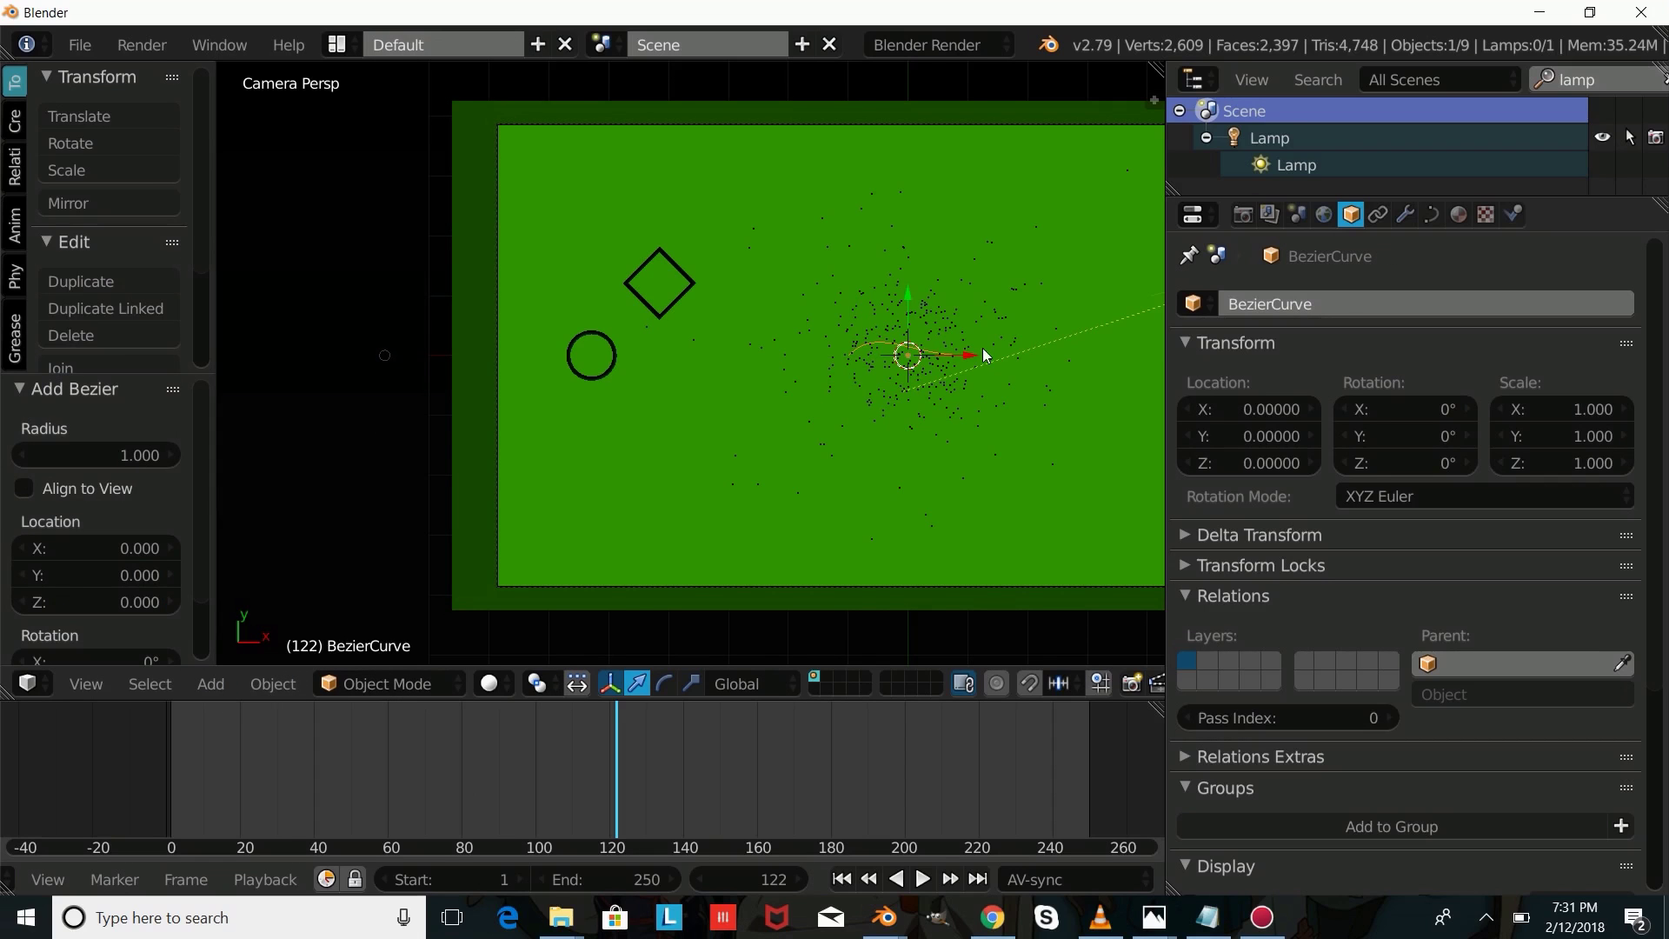
left_click_drag(965, 356, 645, 381)
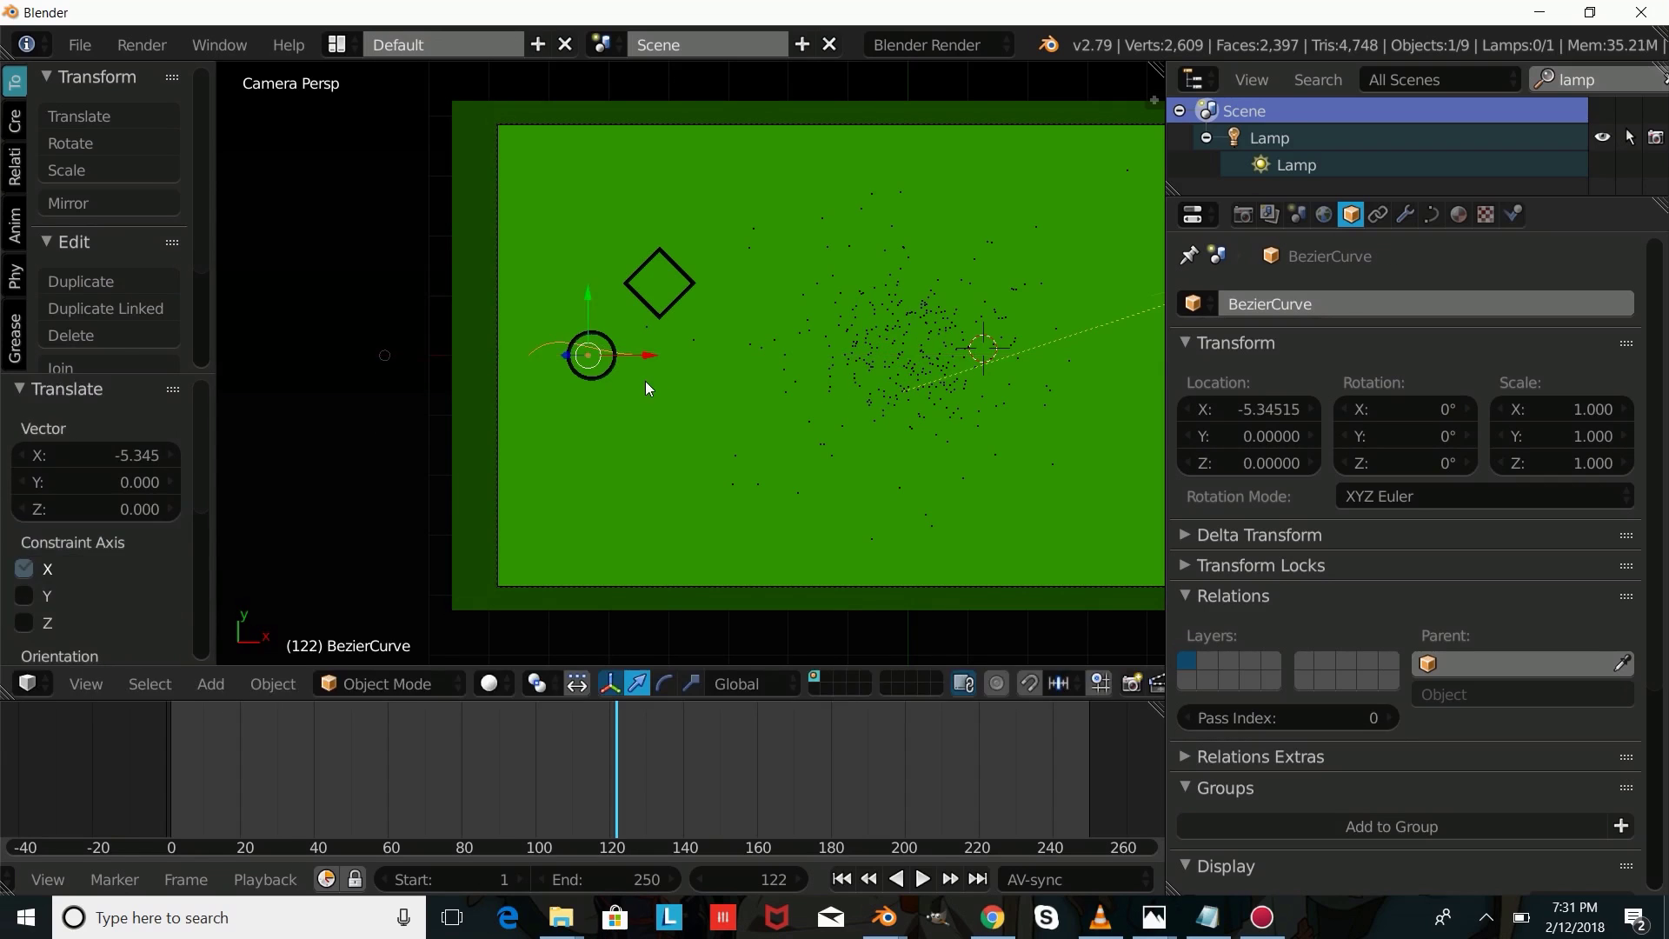
key("Tab")
key("v")
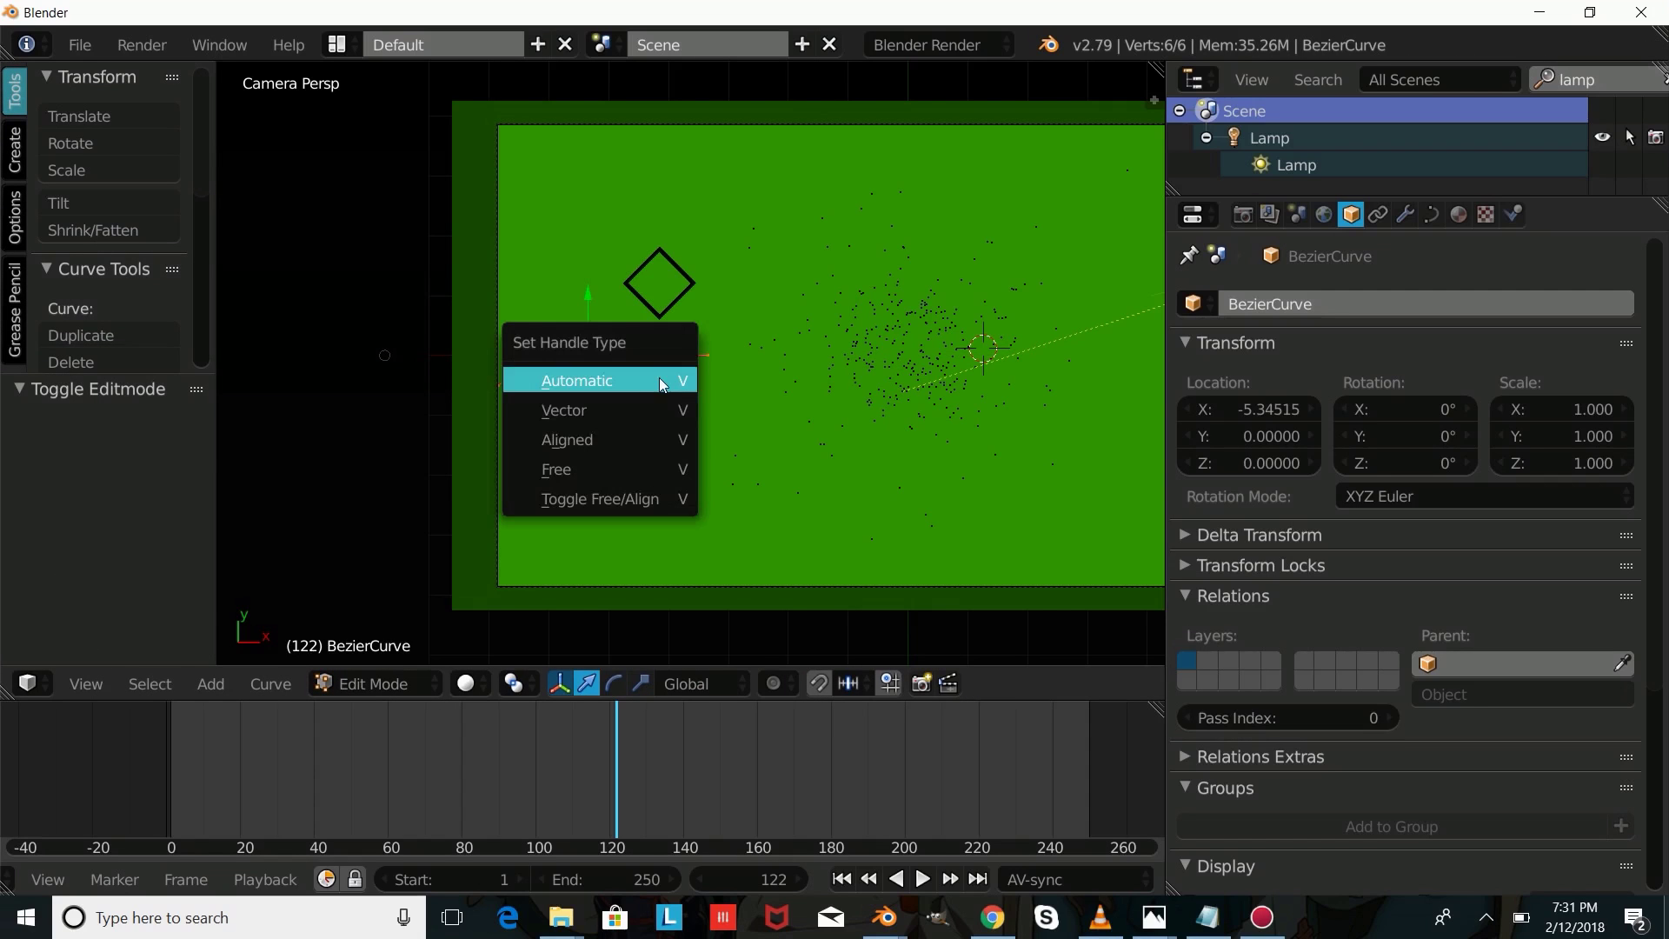
left_click(635, 405)
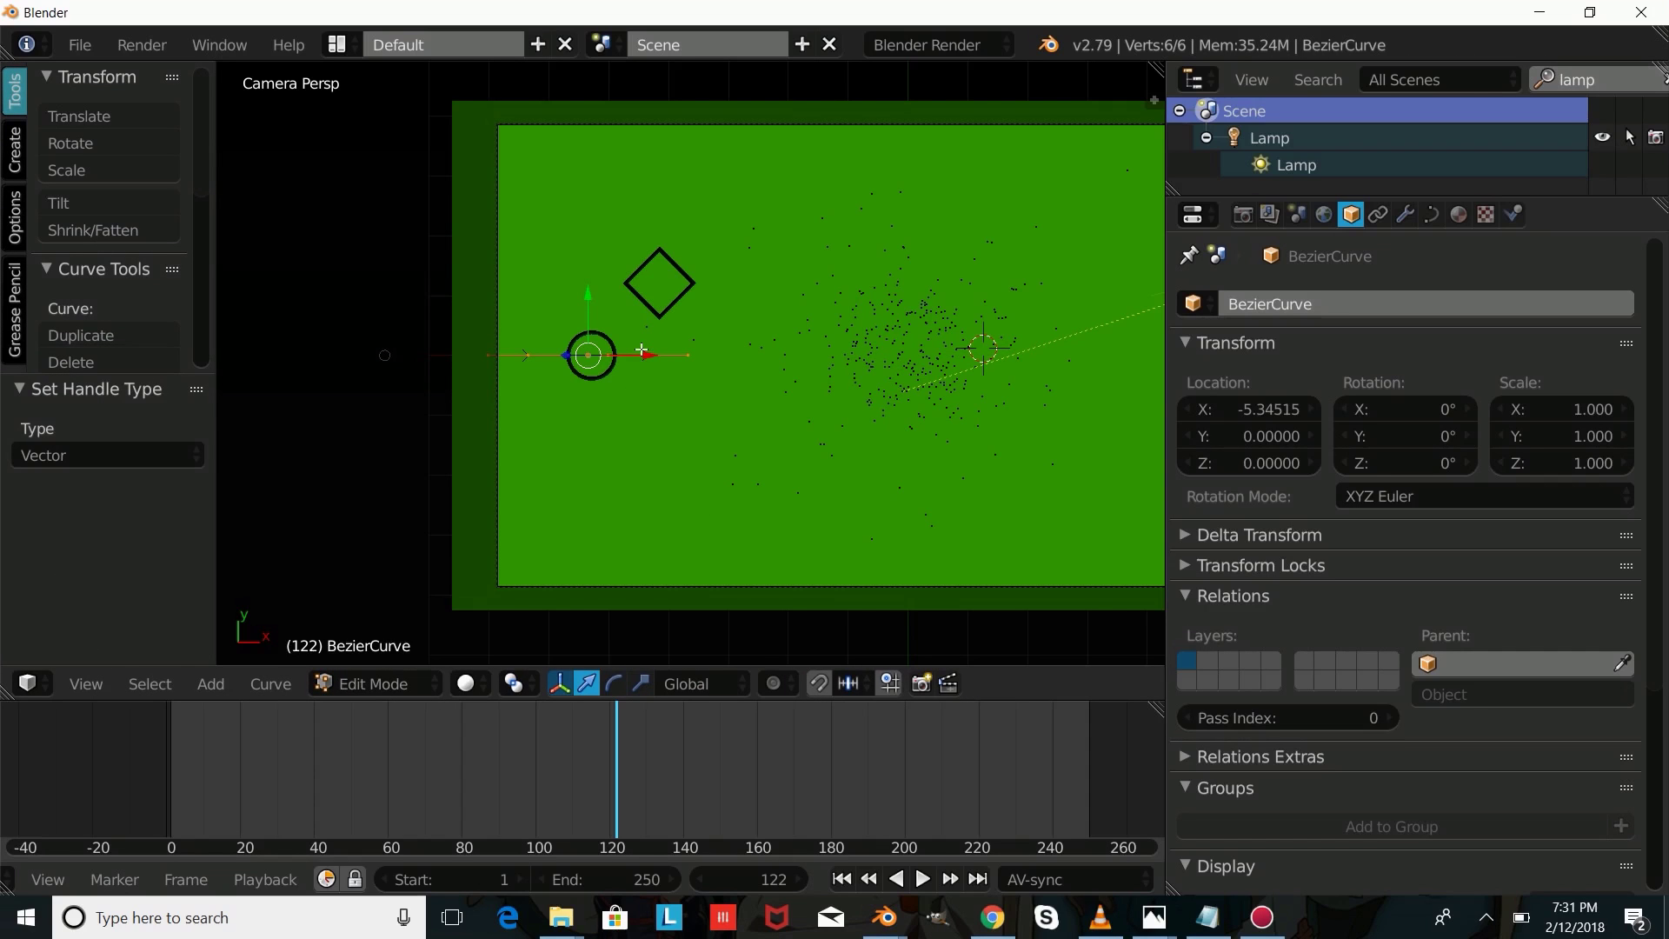
Step: Extrude a point up from the curve's left end and join it to the right end, closing a triangle
right_click(527, 355)
key("e")
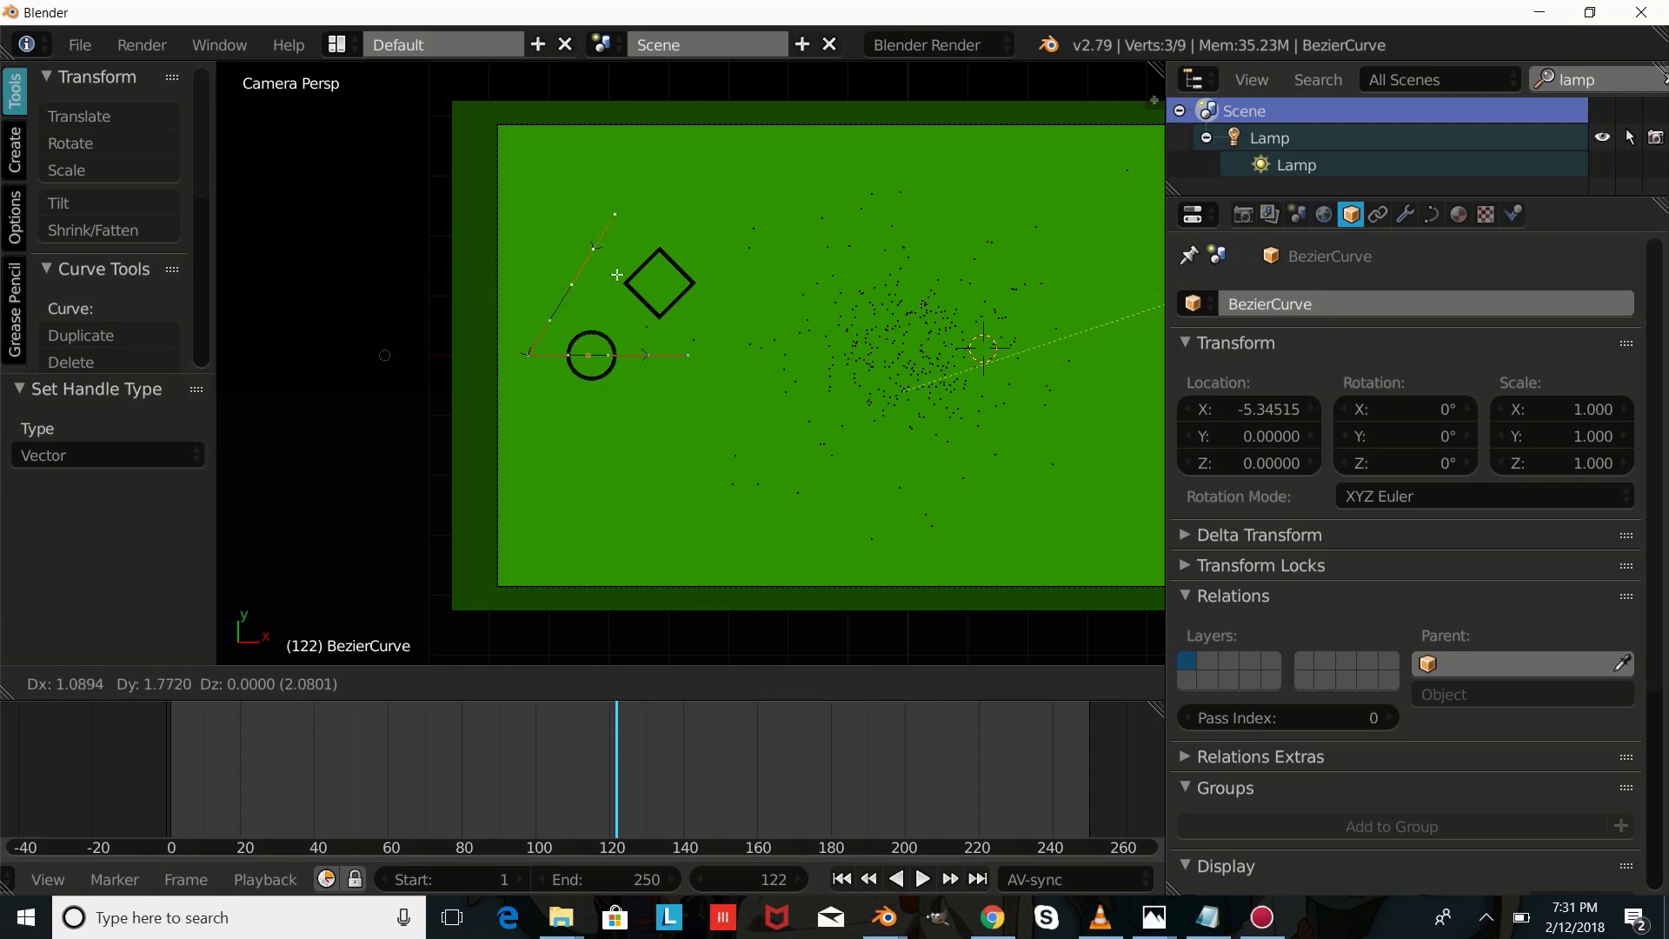
right_click(566, 309)
left_click_drag(526, 296, 561, 176)
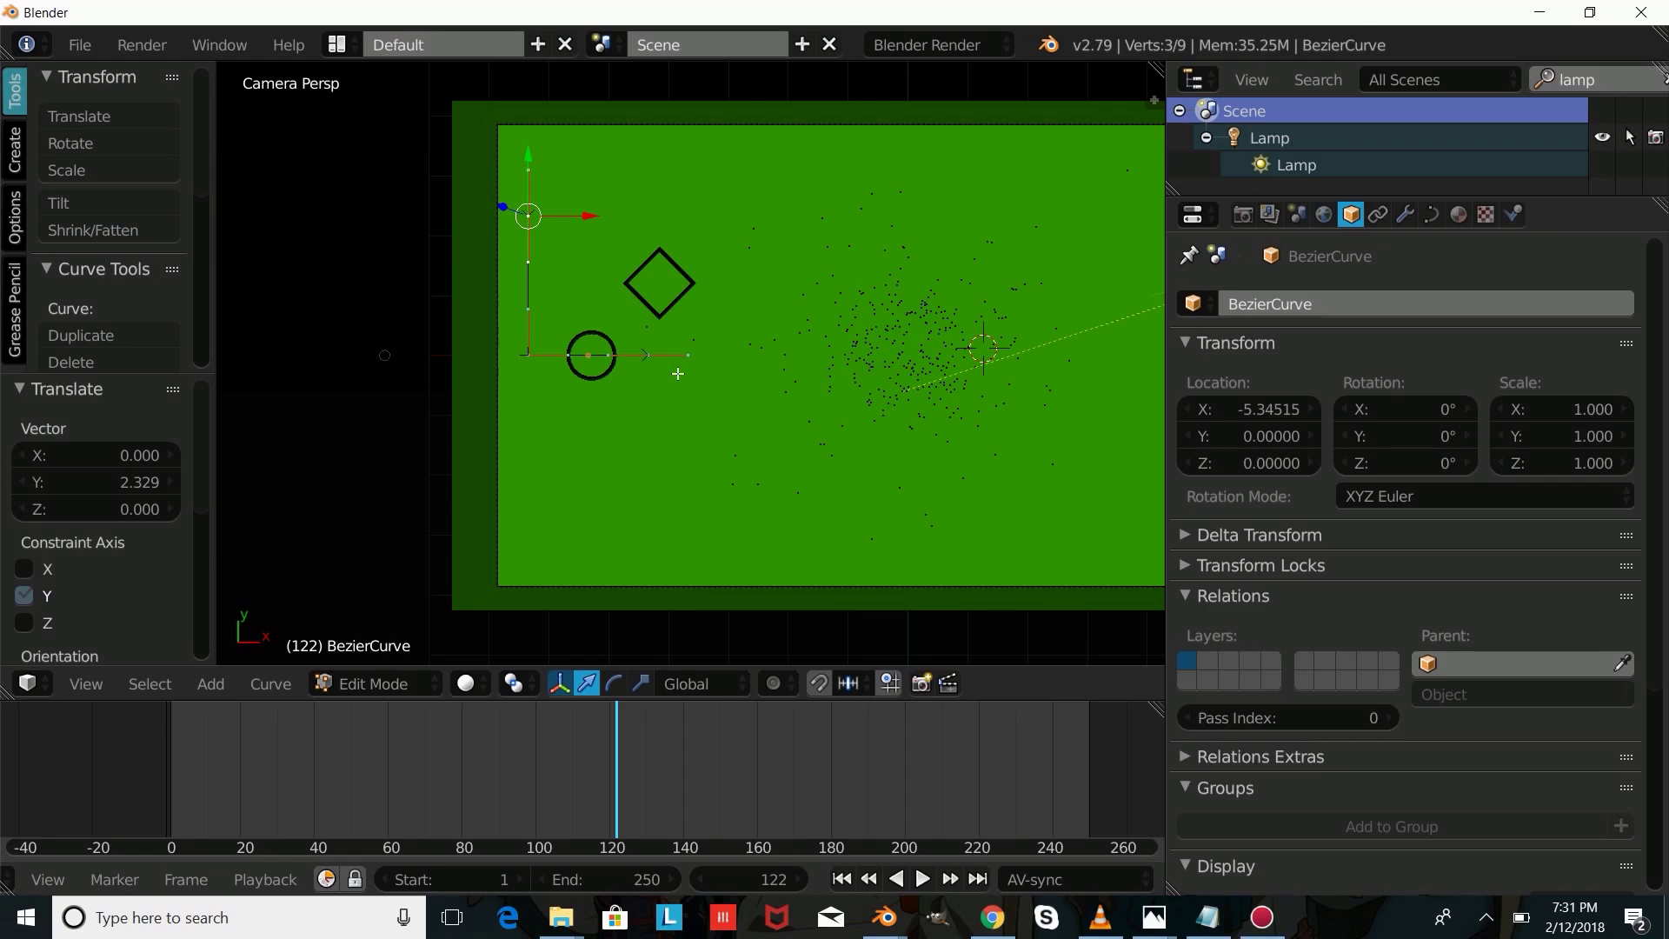
right_click(654, 357, "shift")
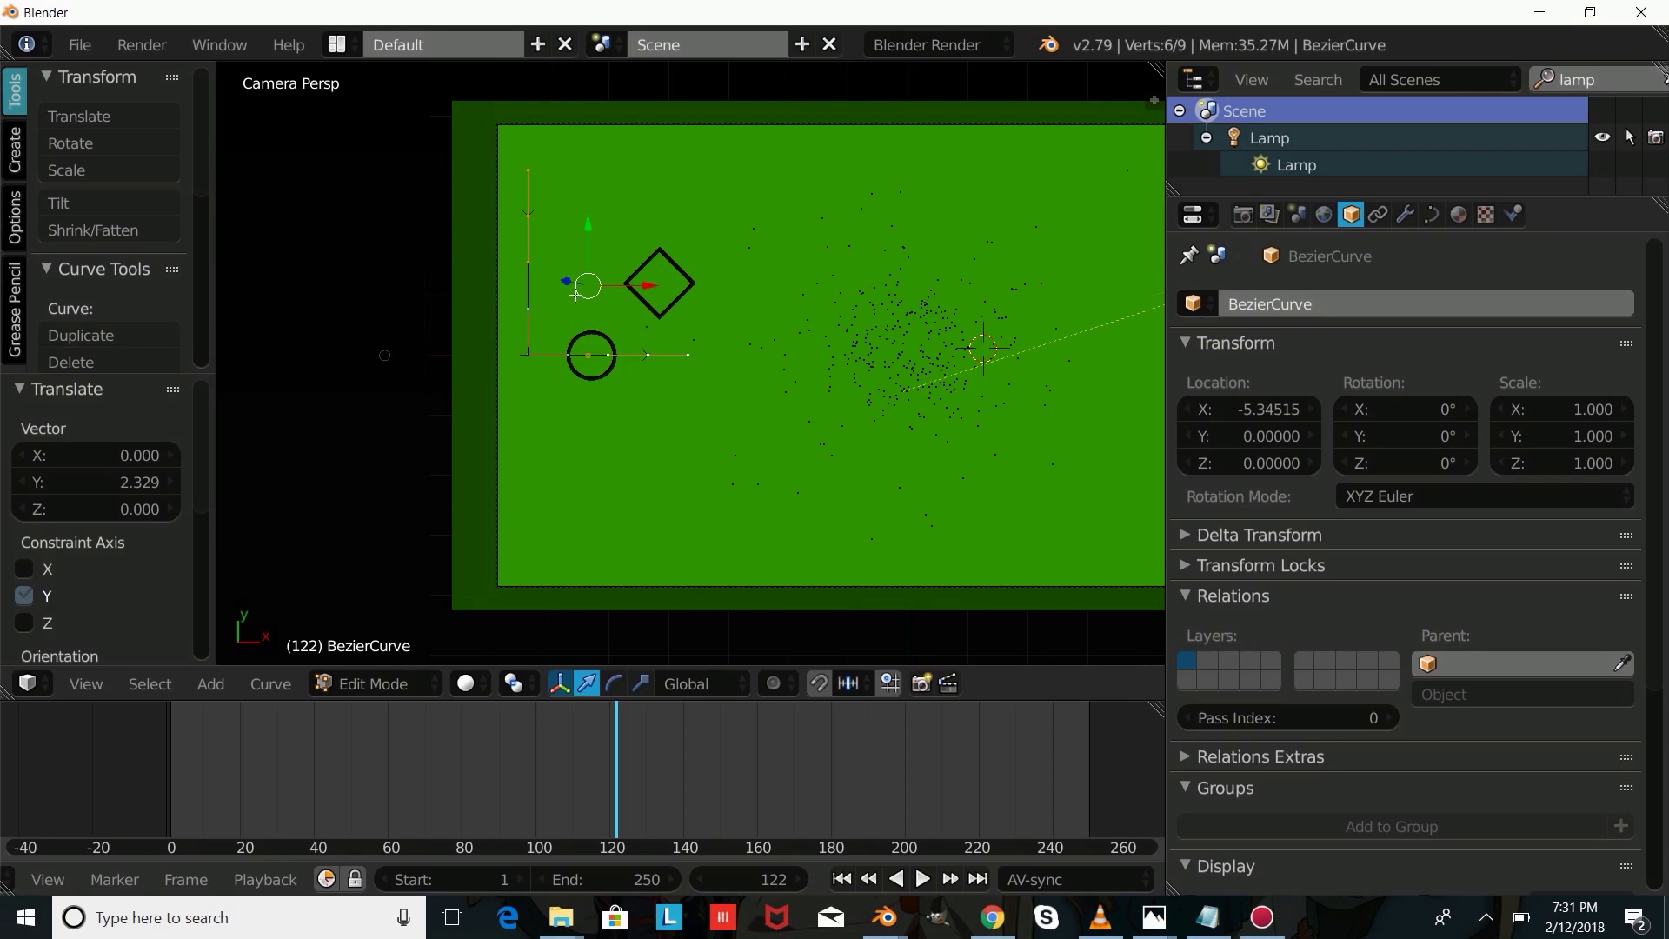
key("f")
key("Tab")
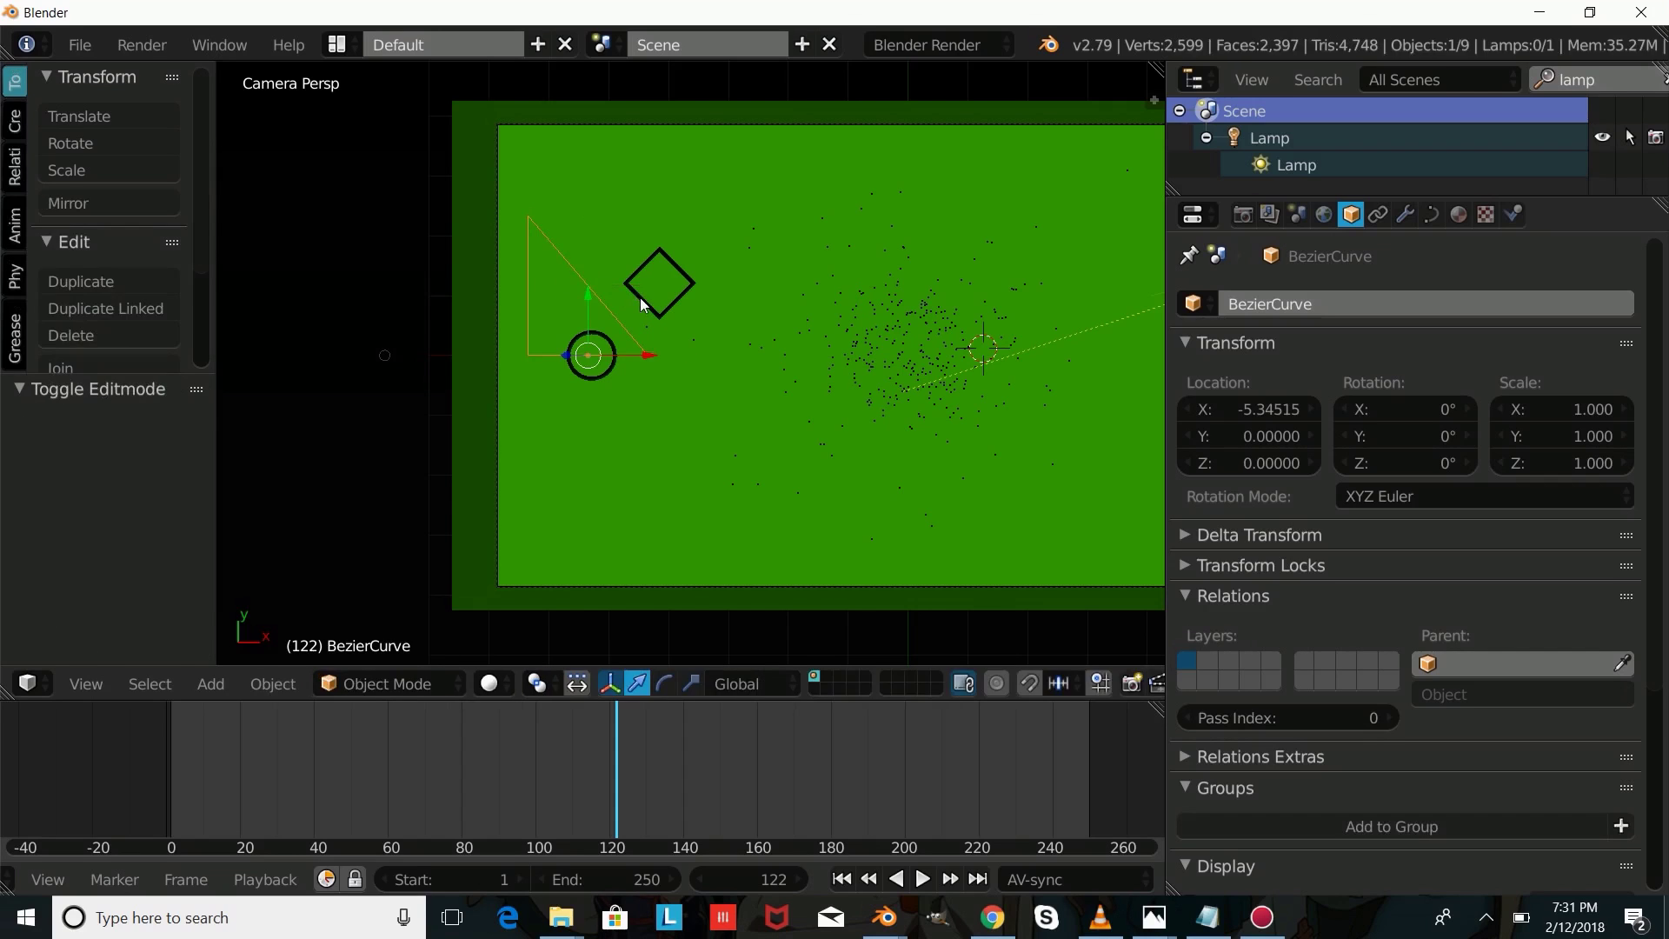
Step: Shift the triangle's corner point left, then scale the triangle down to 0.216
key("Tab")
left_click(528, 356)
right_click(529, 355)
key("g")
key("x")
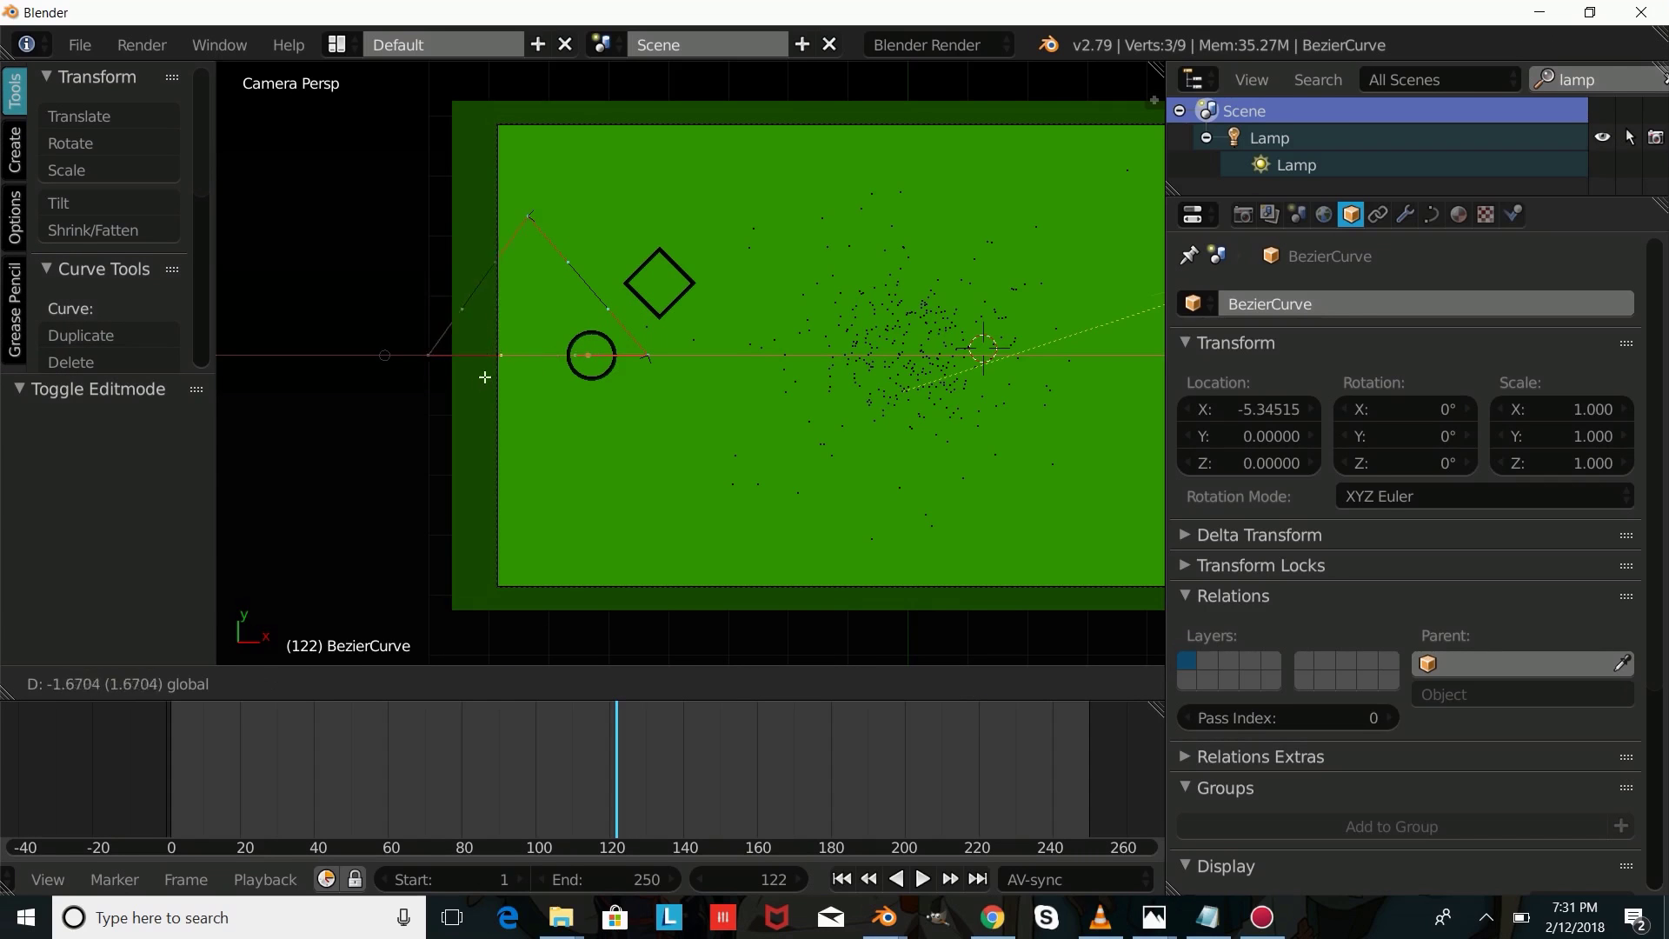
left_click(467, 380)
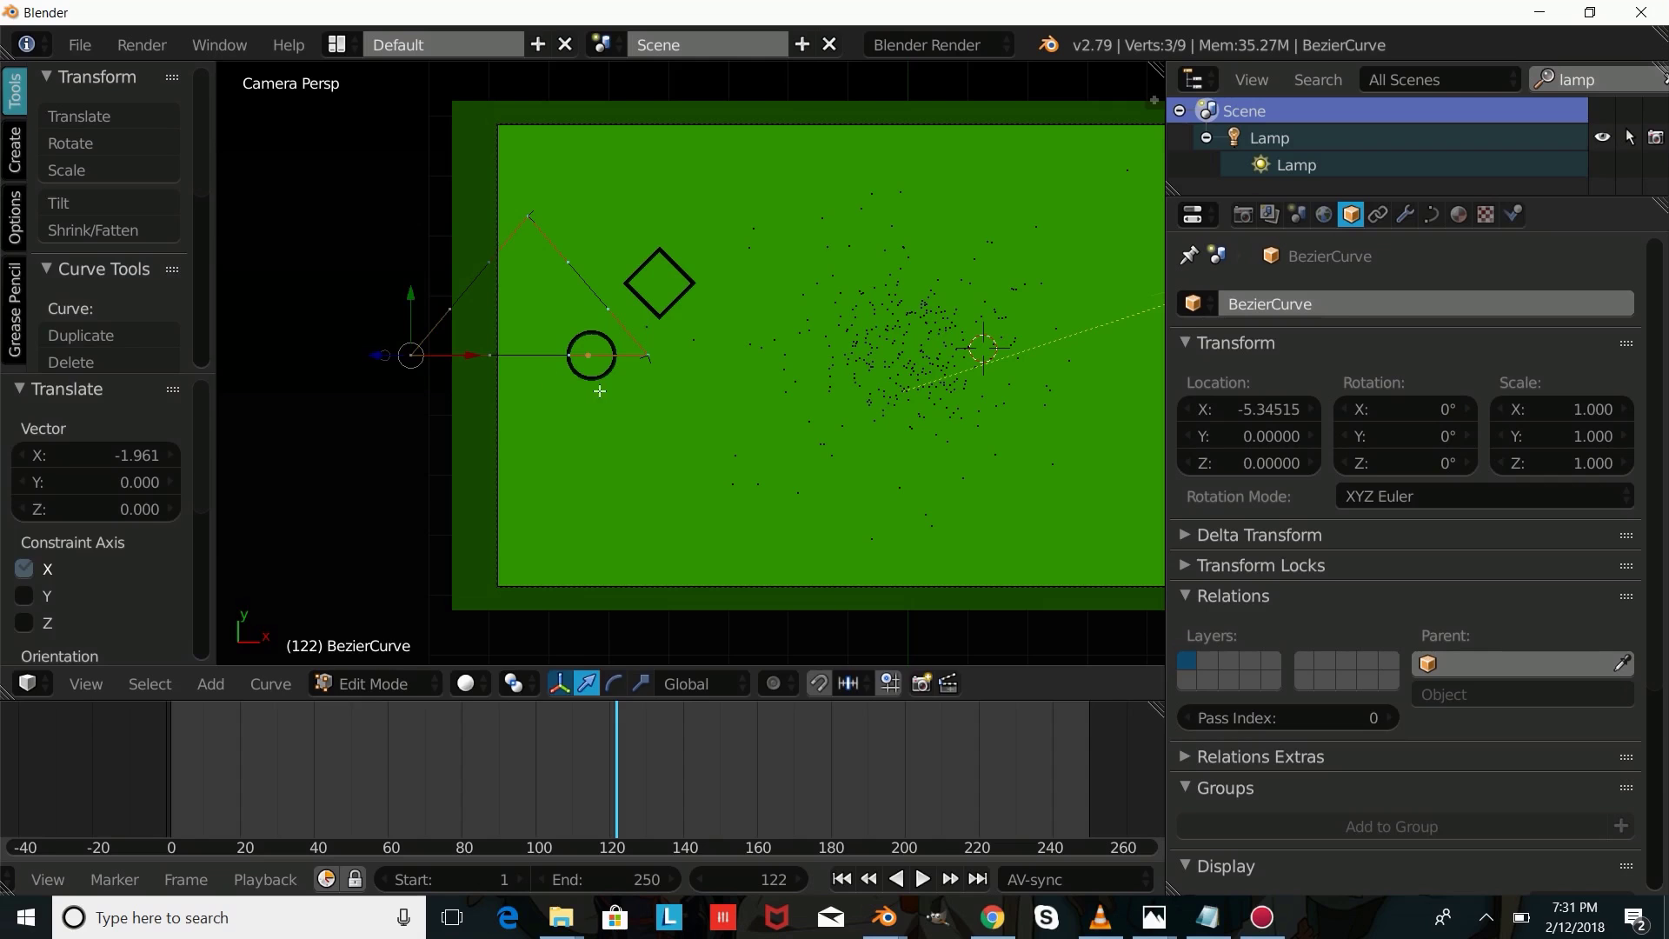
key("Tab")
key("s")
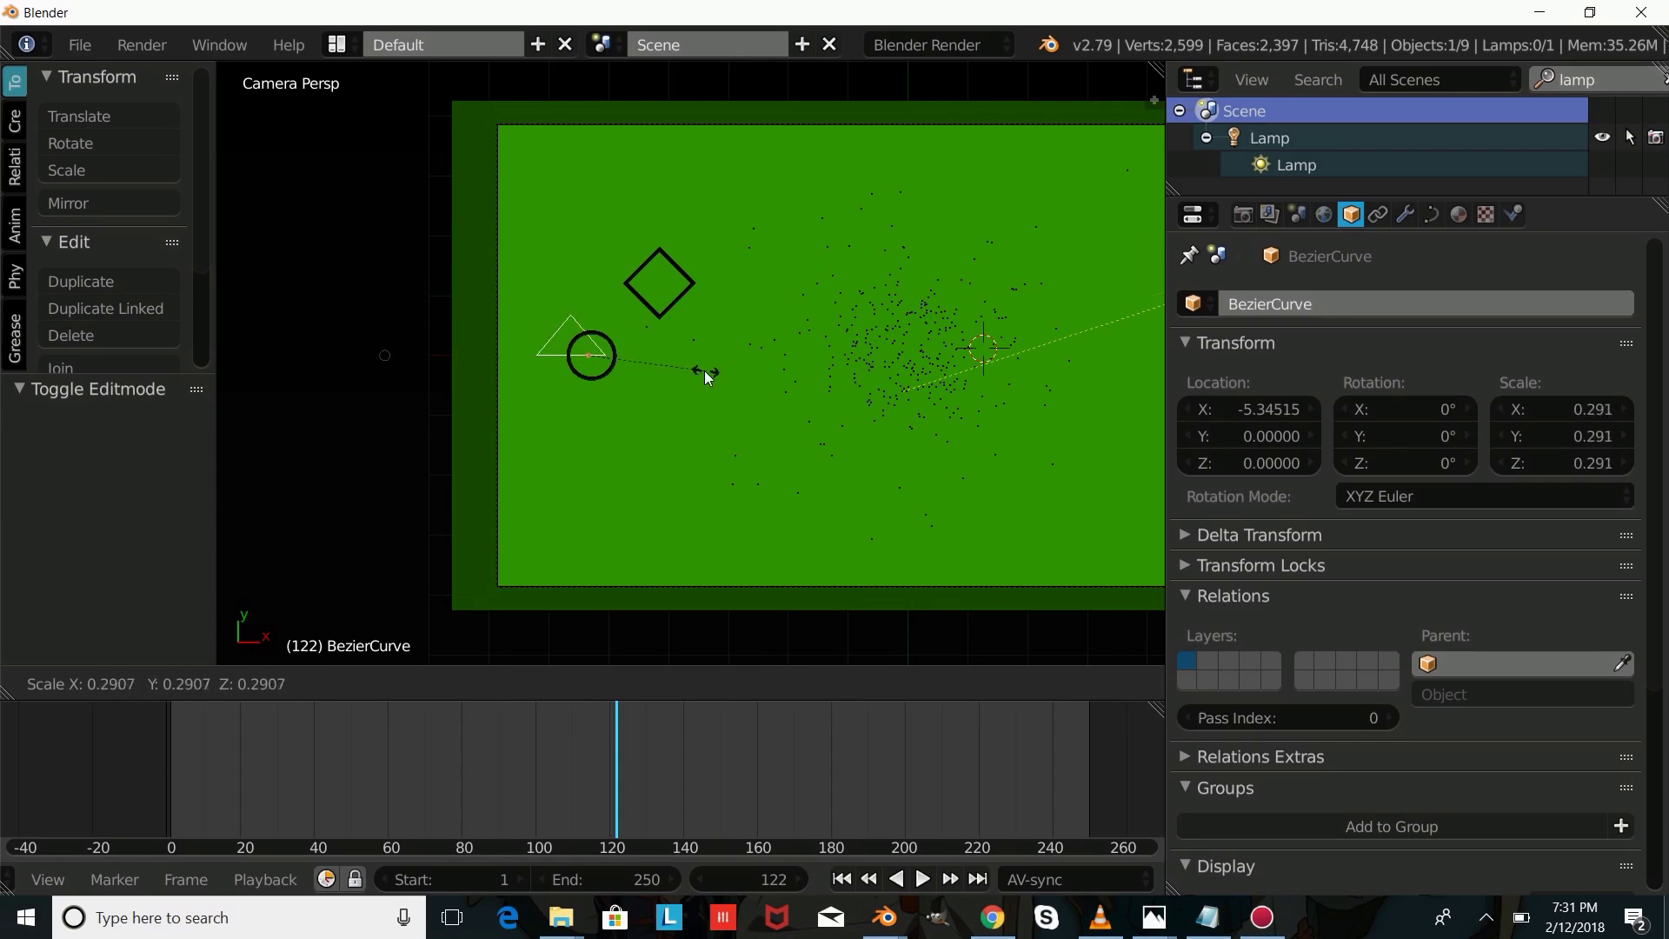
left_click(671, 368)
Step: Move the triangle along X and Y to sit below the diamond
key("g")
key("x")
left_click(720, 358)
key("g")
key("y")
left_click(672, 351)
Step: Raise the triangle's top point vertically to make it taller
key("Tab")
right_click(653, 369)
key("g")
key("y")
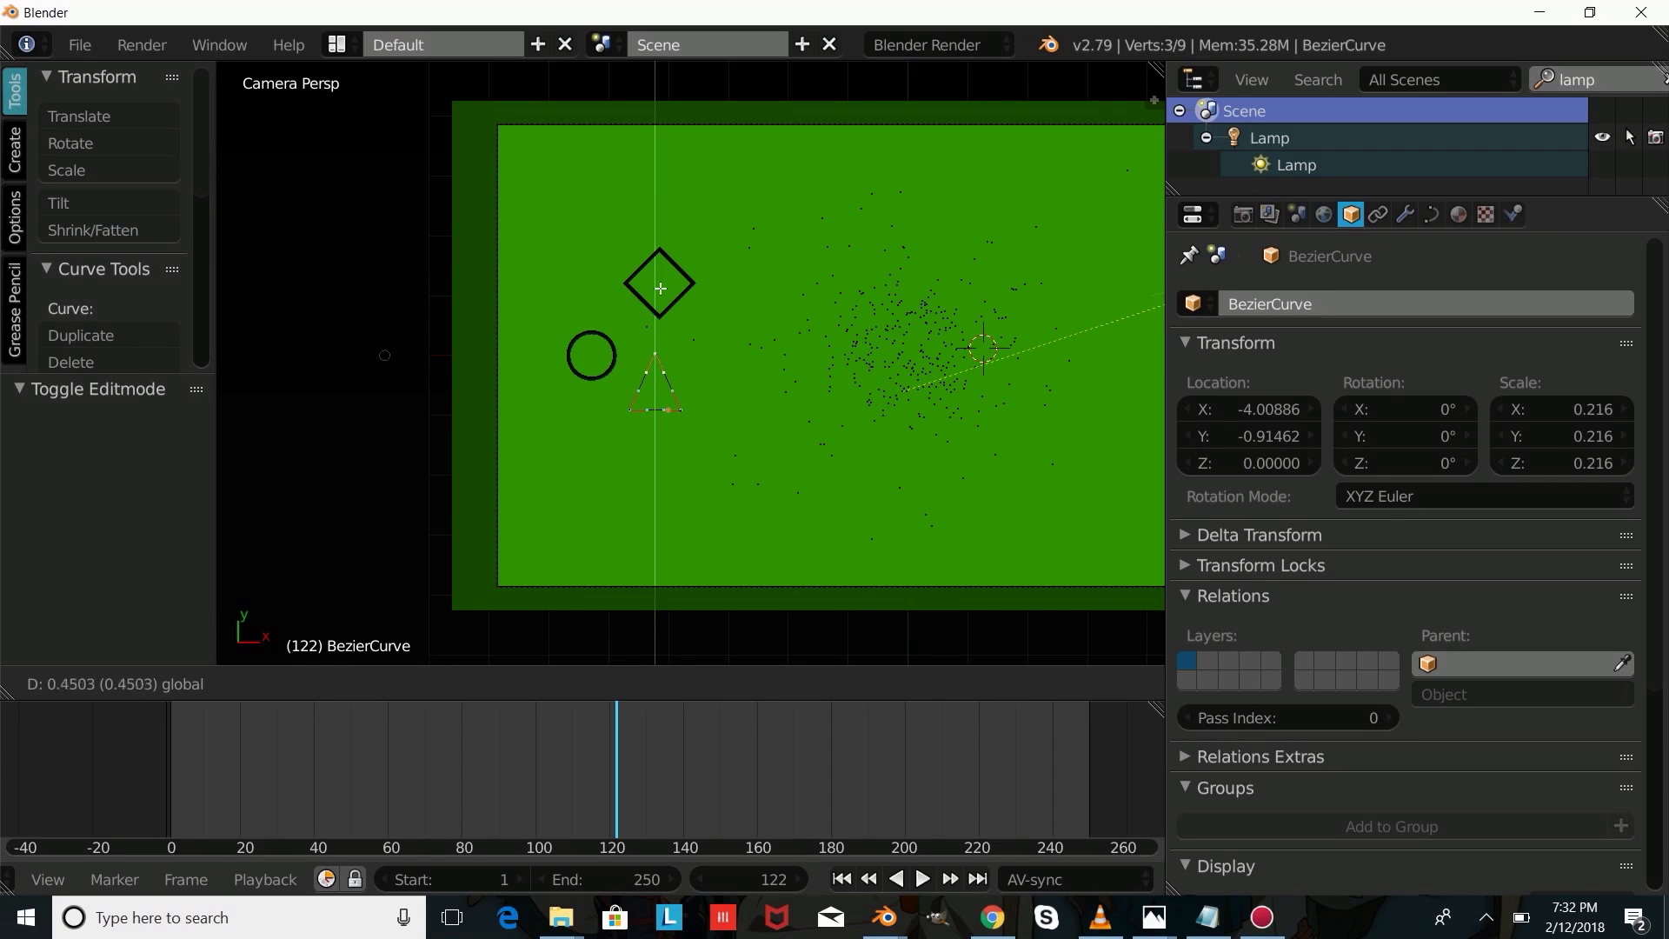
left_click(663, 279)
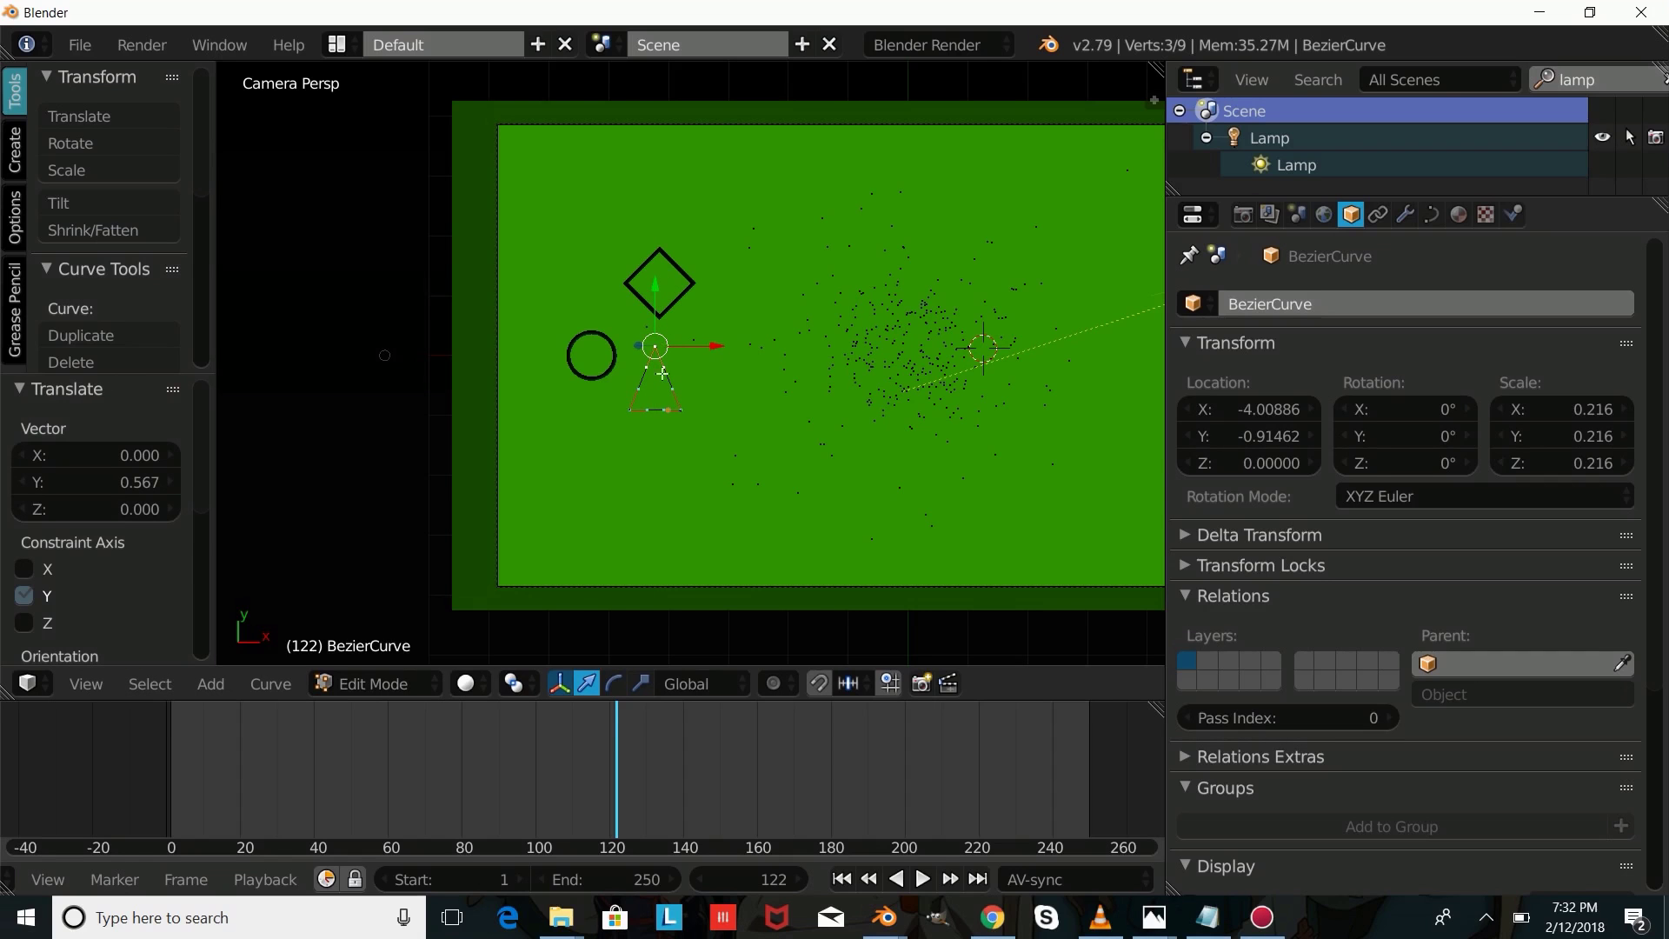
Step: Shift the triangle left along X and down along Y
key("Tab")
key("g")
key("x")
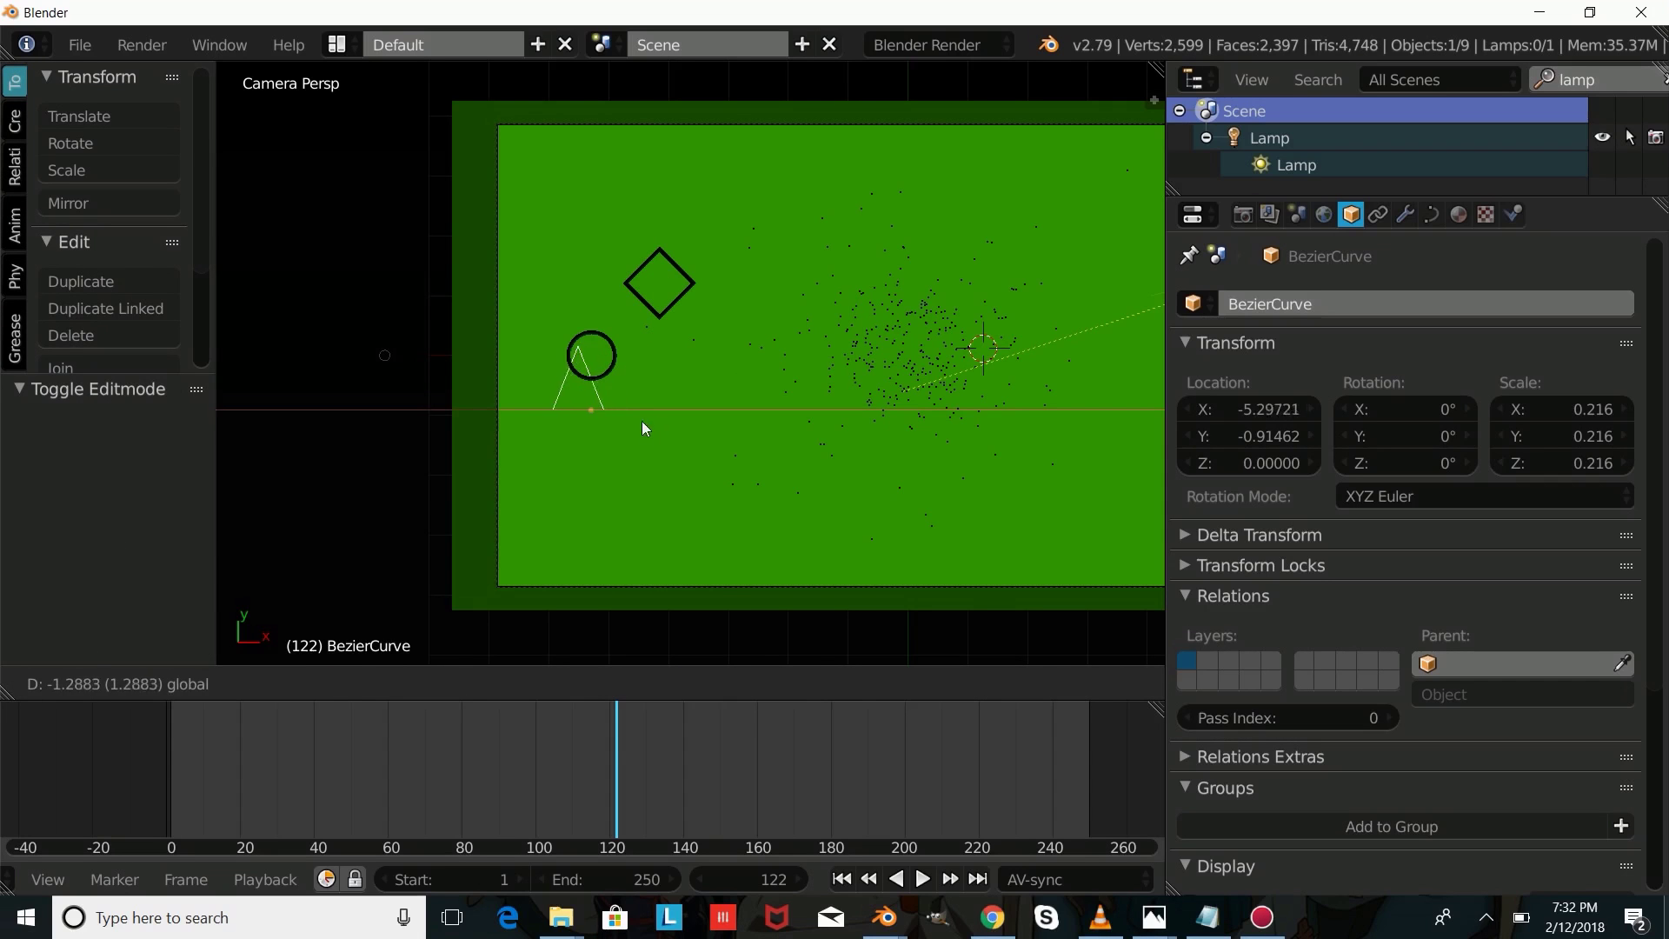
left_click(627, 432)
key("g")
key("y")
left_click(595, 400)
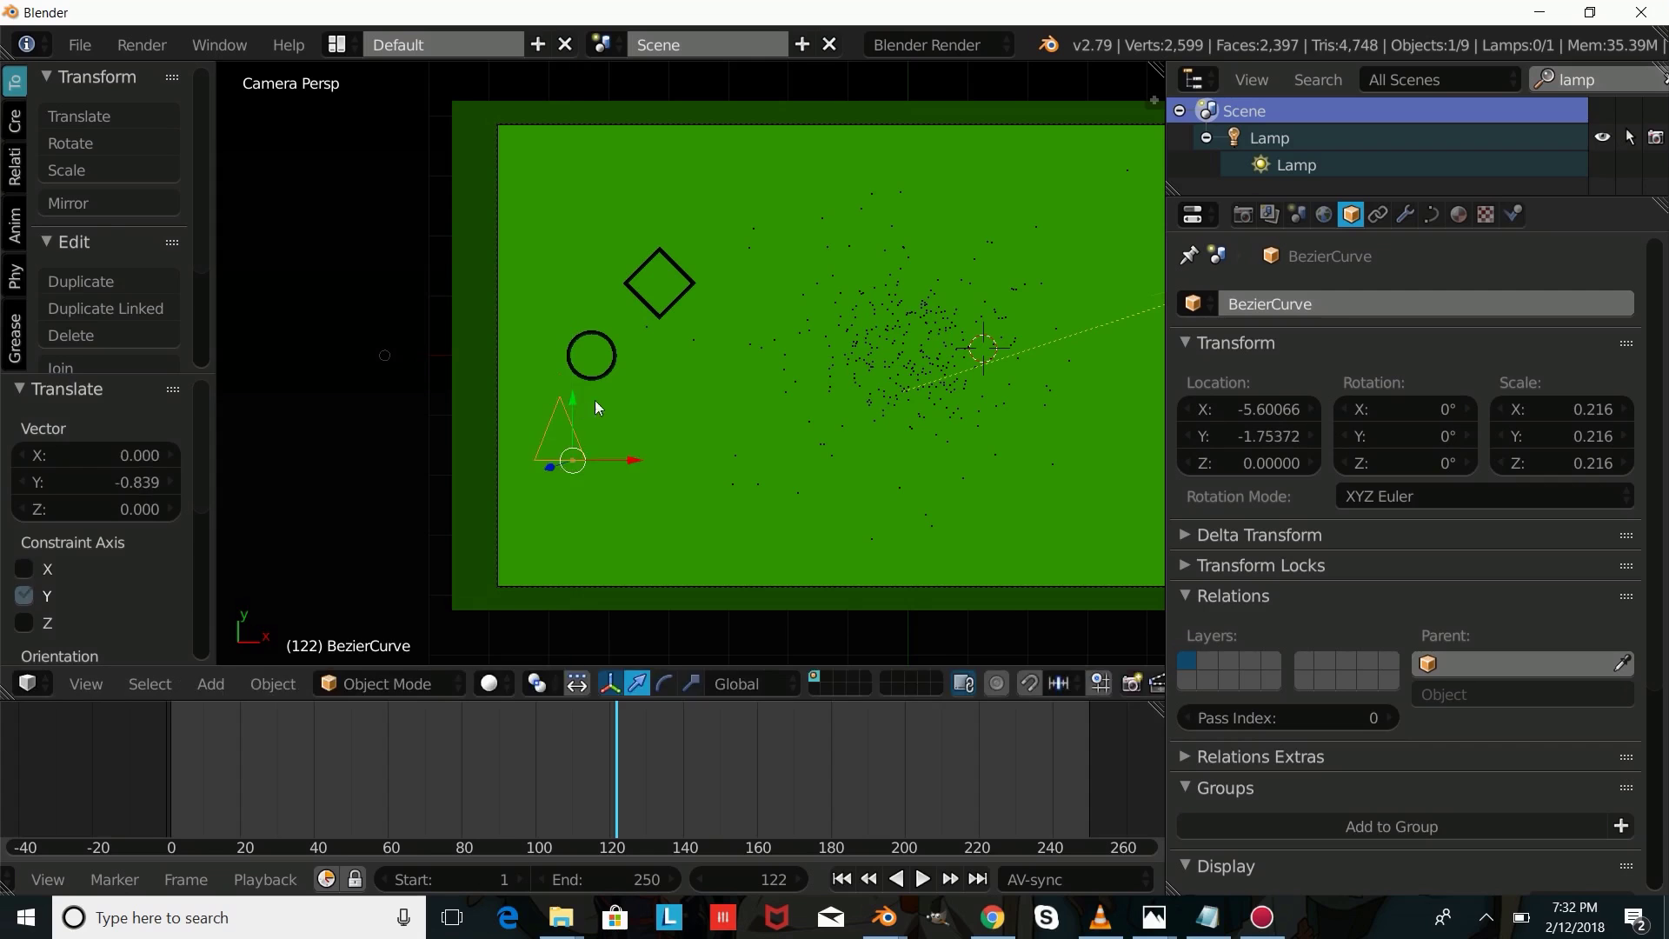
Step: Raise the triangle's points, move it right to X -4.52, Y -1.75, and list bevel objects
key("Tab")
key("g")
key("y")
left_click(597, 391)
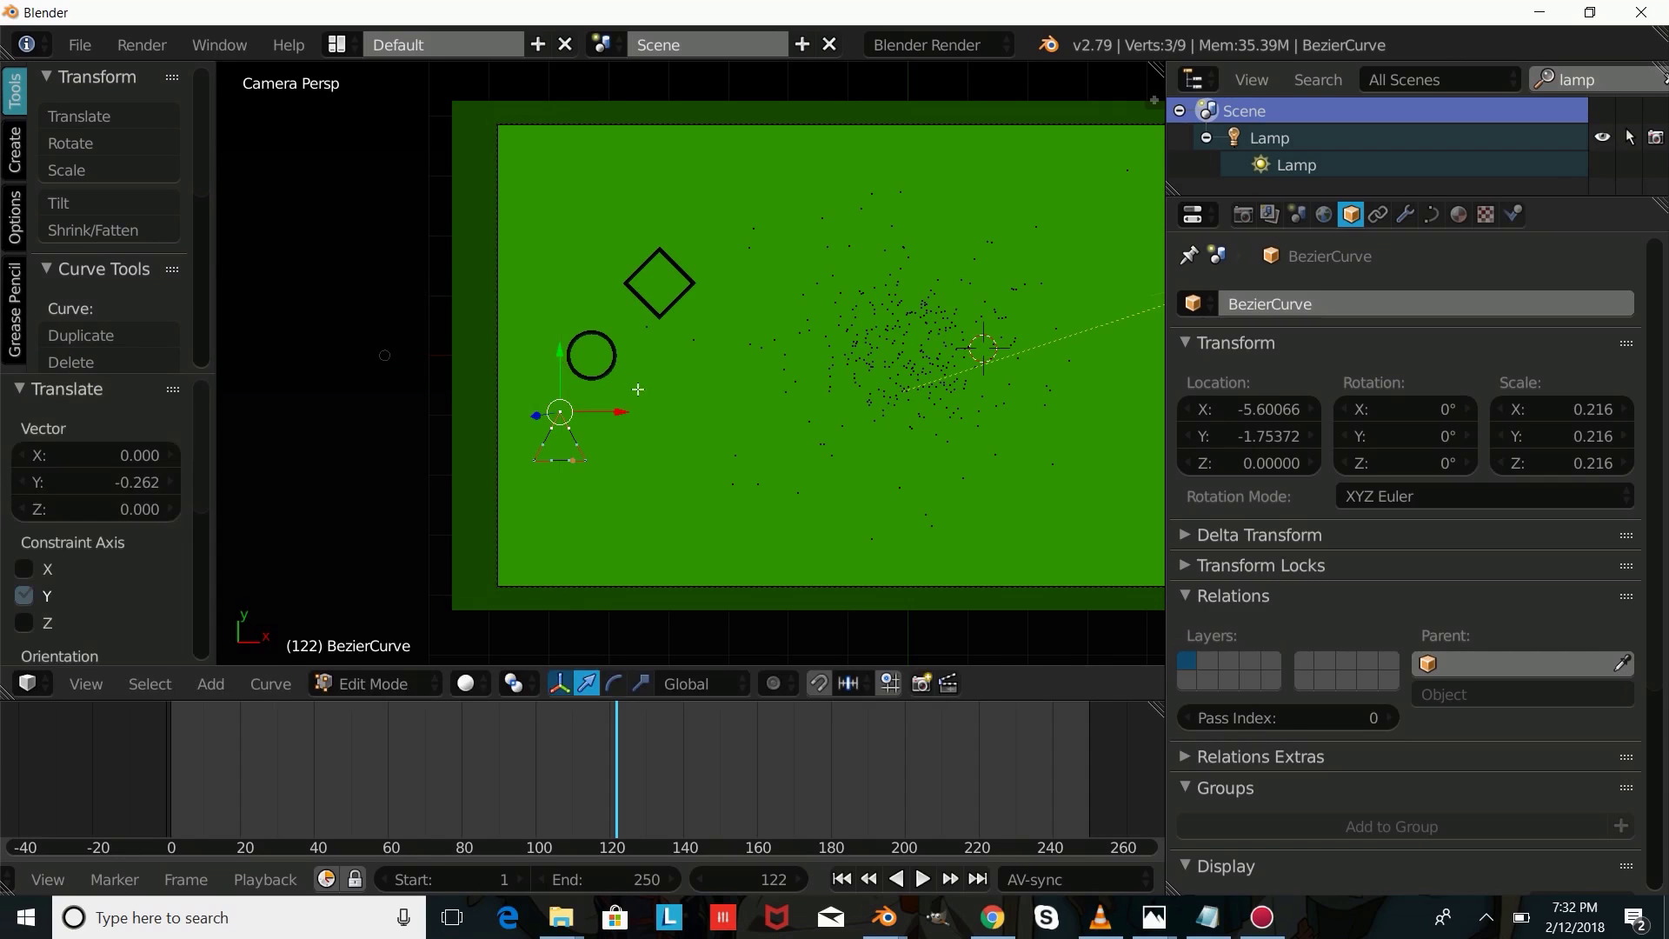
key("Tab")
key("g")
key("x")
left_click(696, 459)
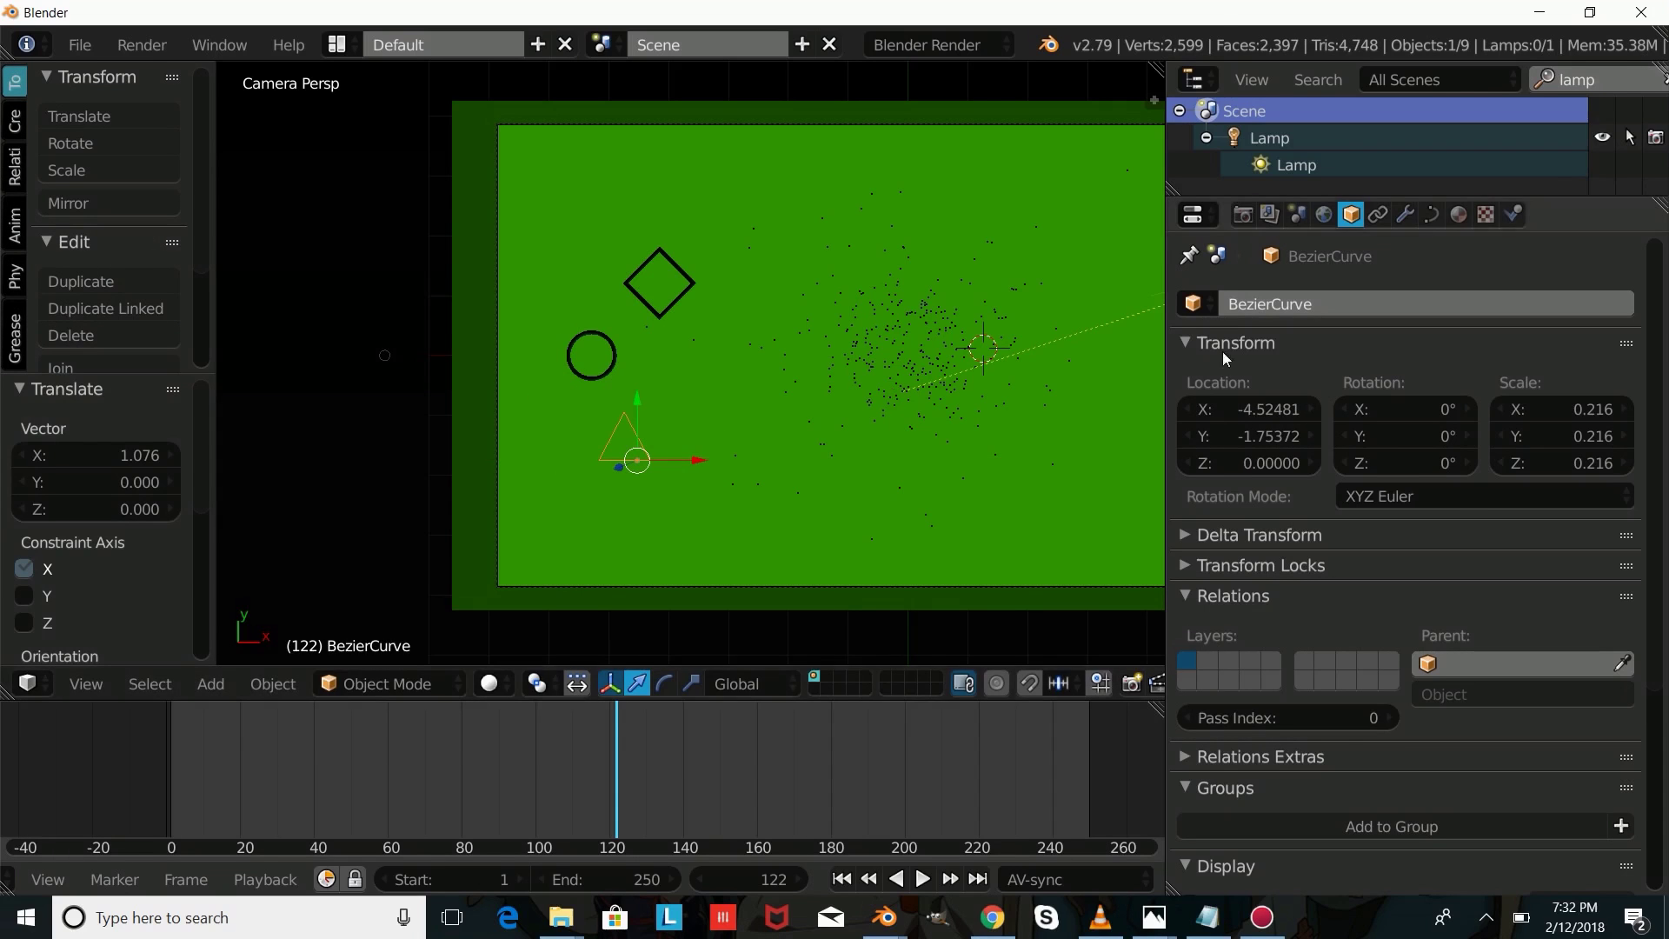
left_click(1432, 214)
left_click(1522, 581)
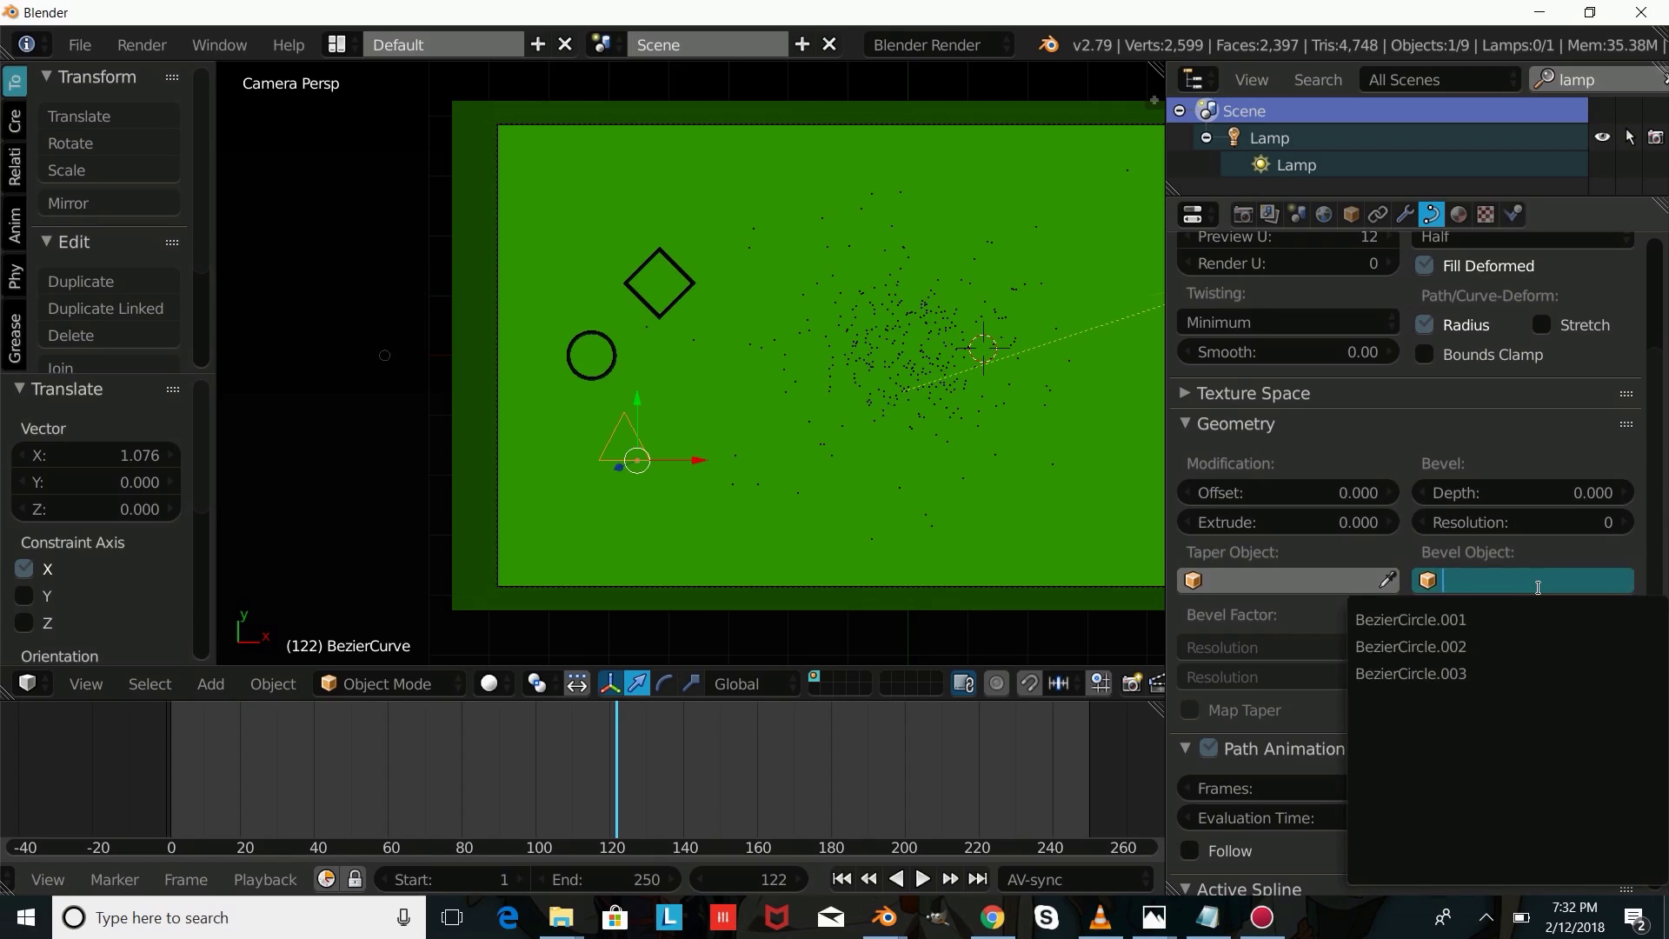
Step: Use BezierCircle.001 as the triangle's bevel object and move the triangle above the diamond
left_click(1460, 618)
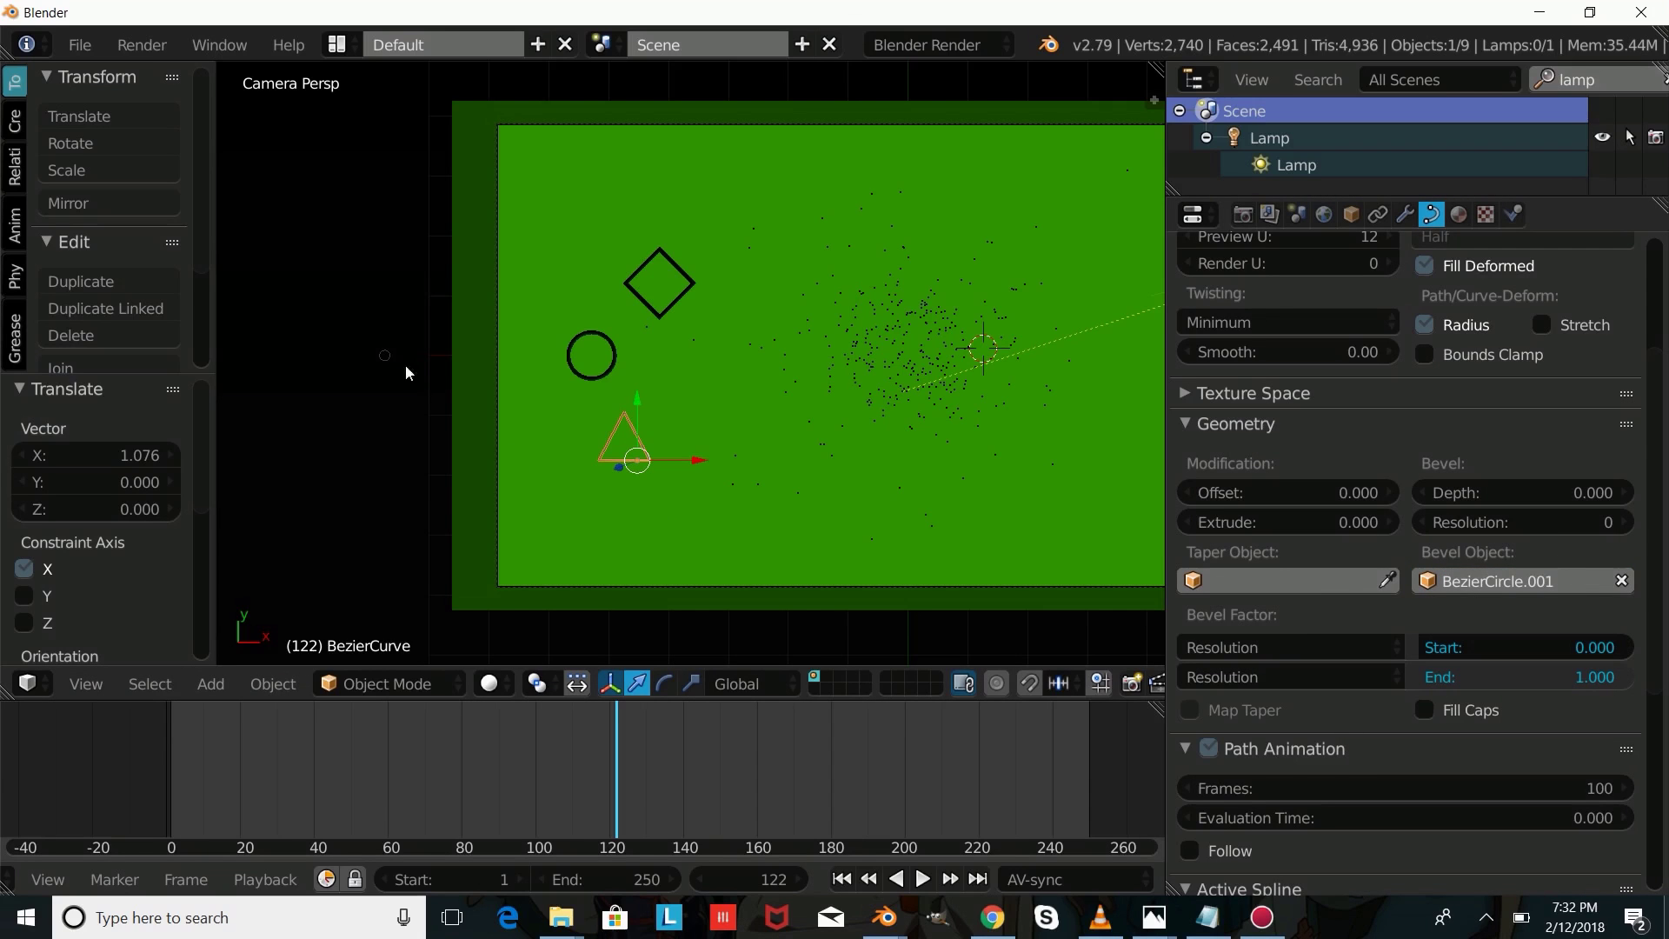
key("g")
key("y")
left_click(652, 201)
key("s")
key("z")
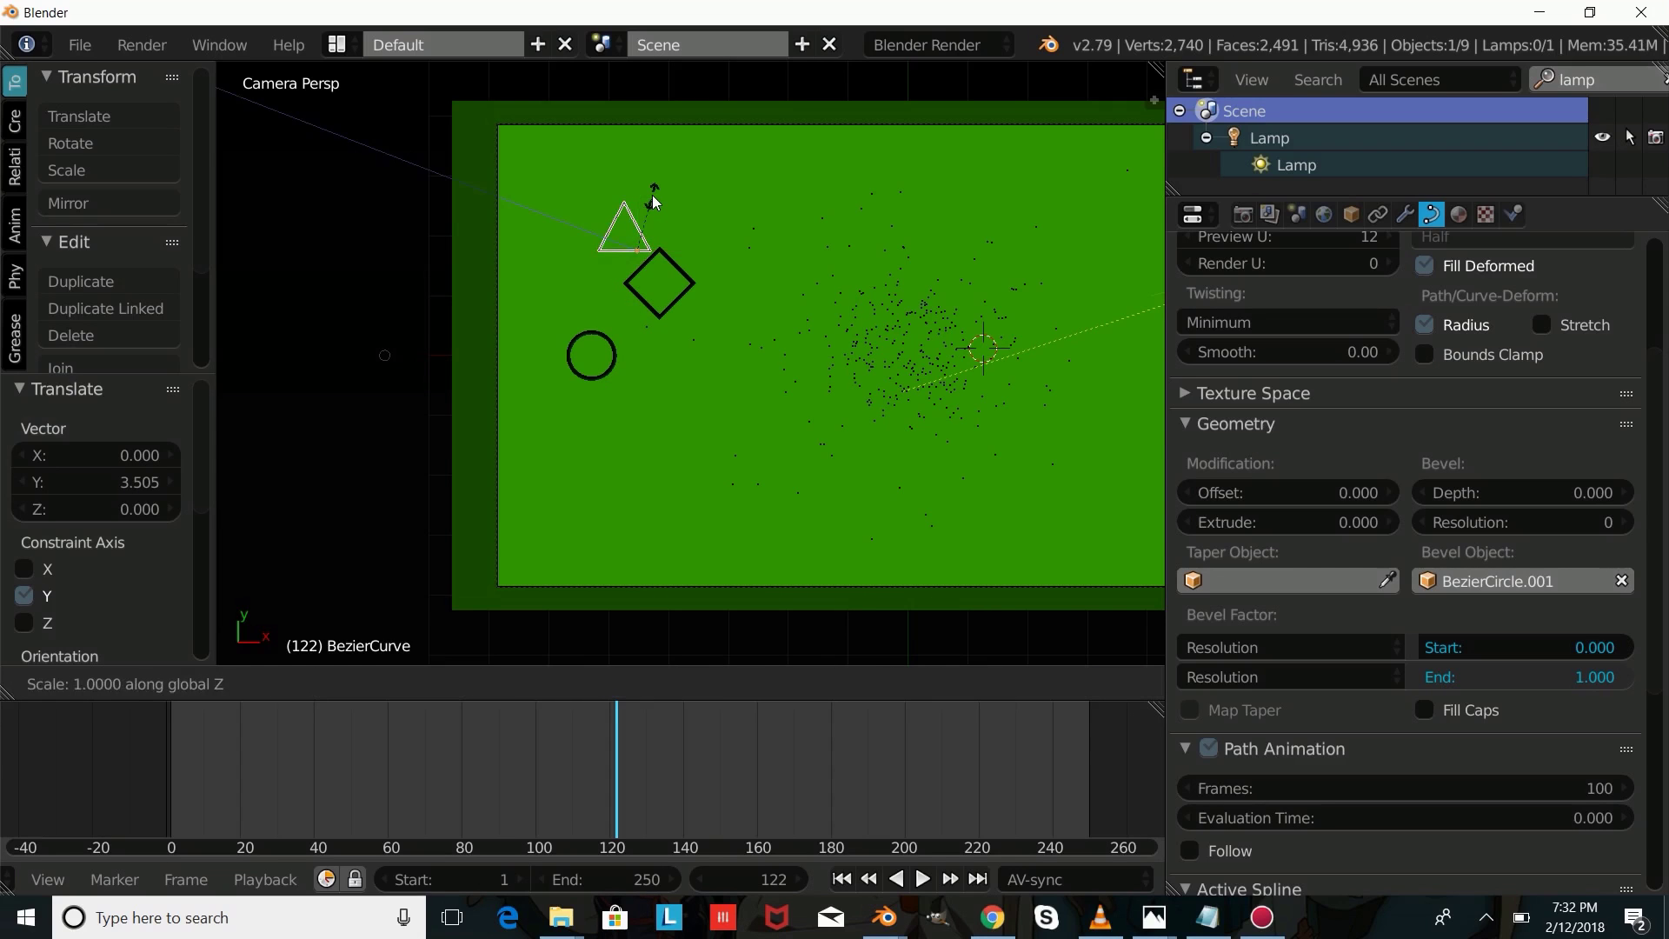
left_click(655, 201)
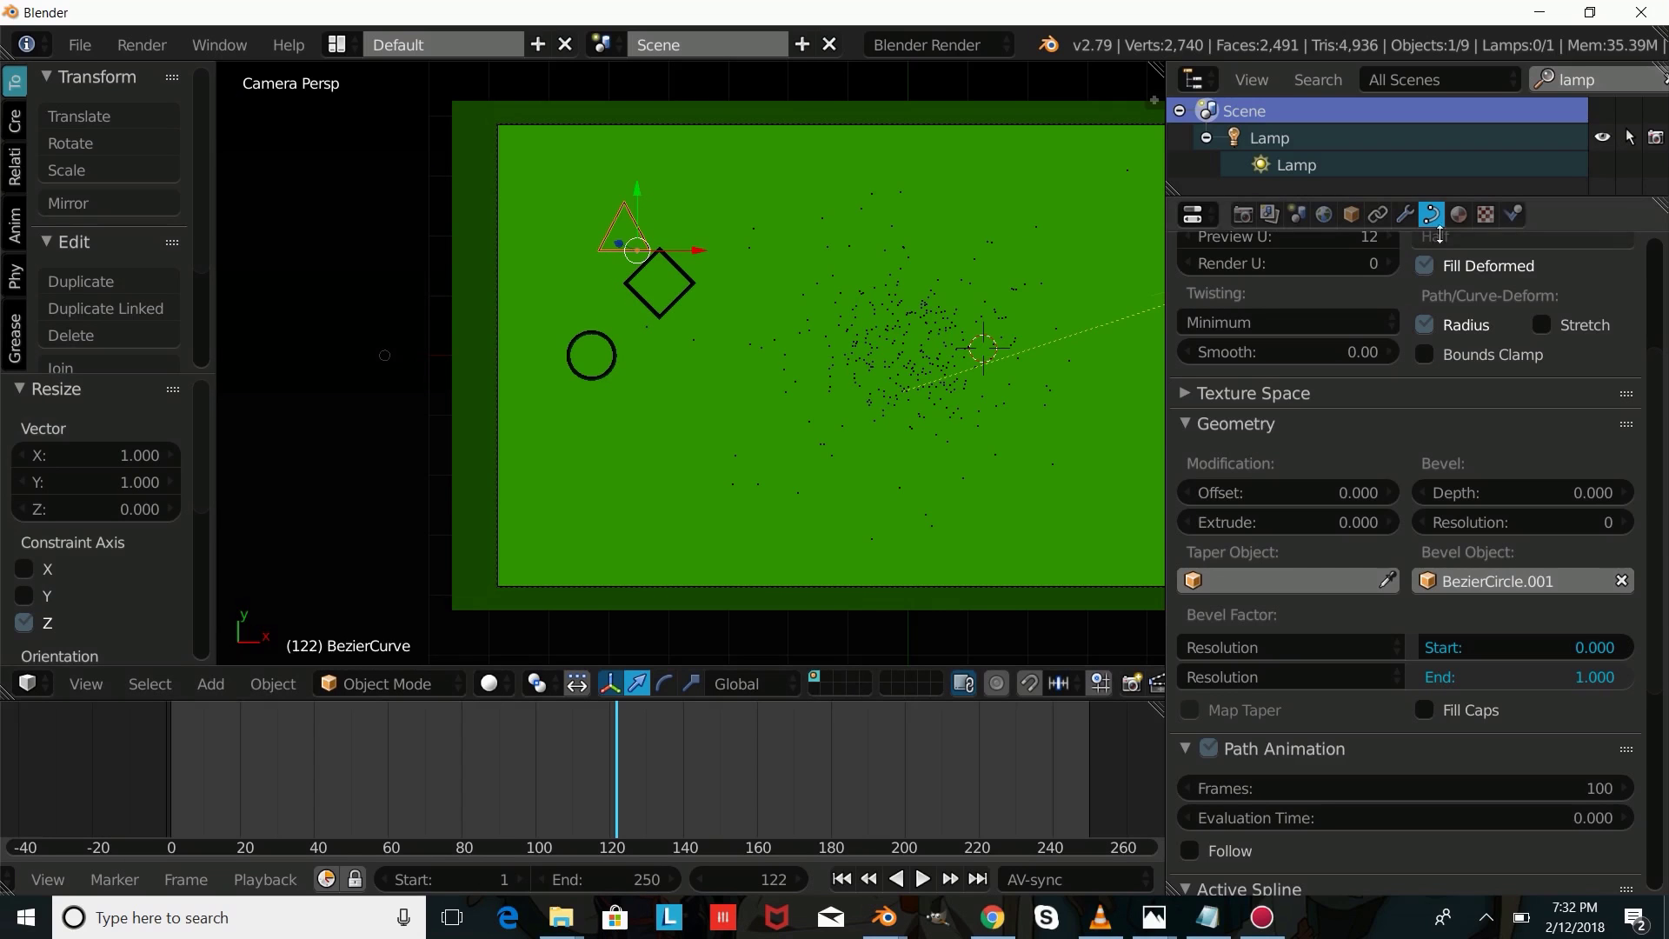
Step: Give the triangle a new shadeless material with a yellow diffuse colour
left_click(1458, 214)
left_click(1365, 293)
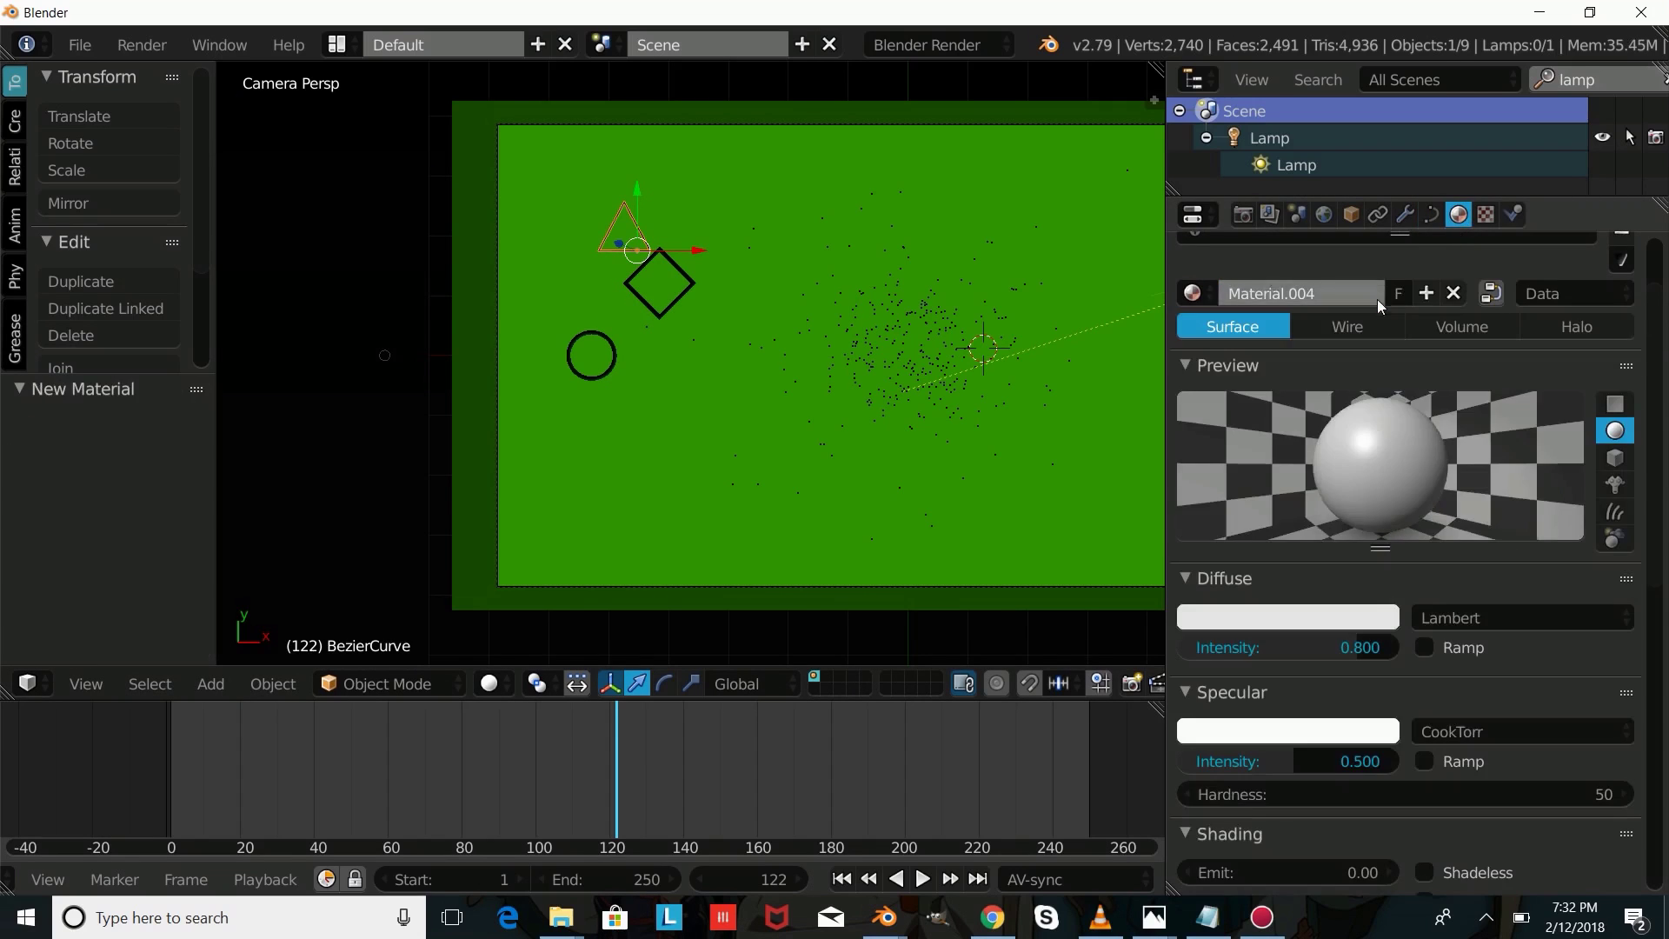
left_click(1325, 612)
left_click(1212, 395)
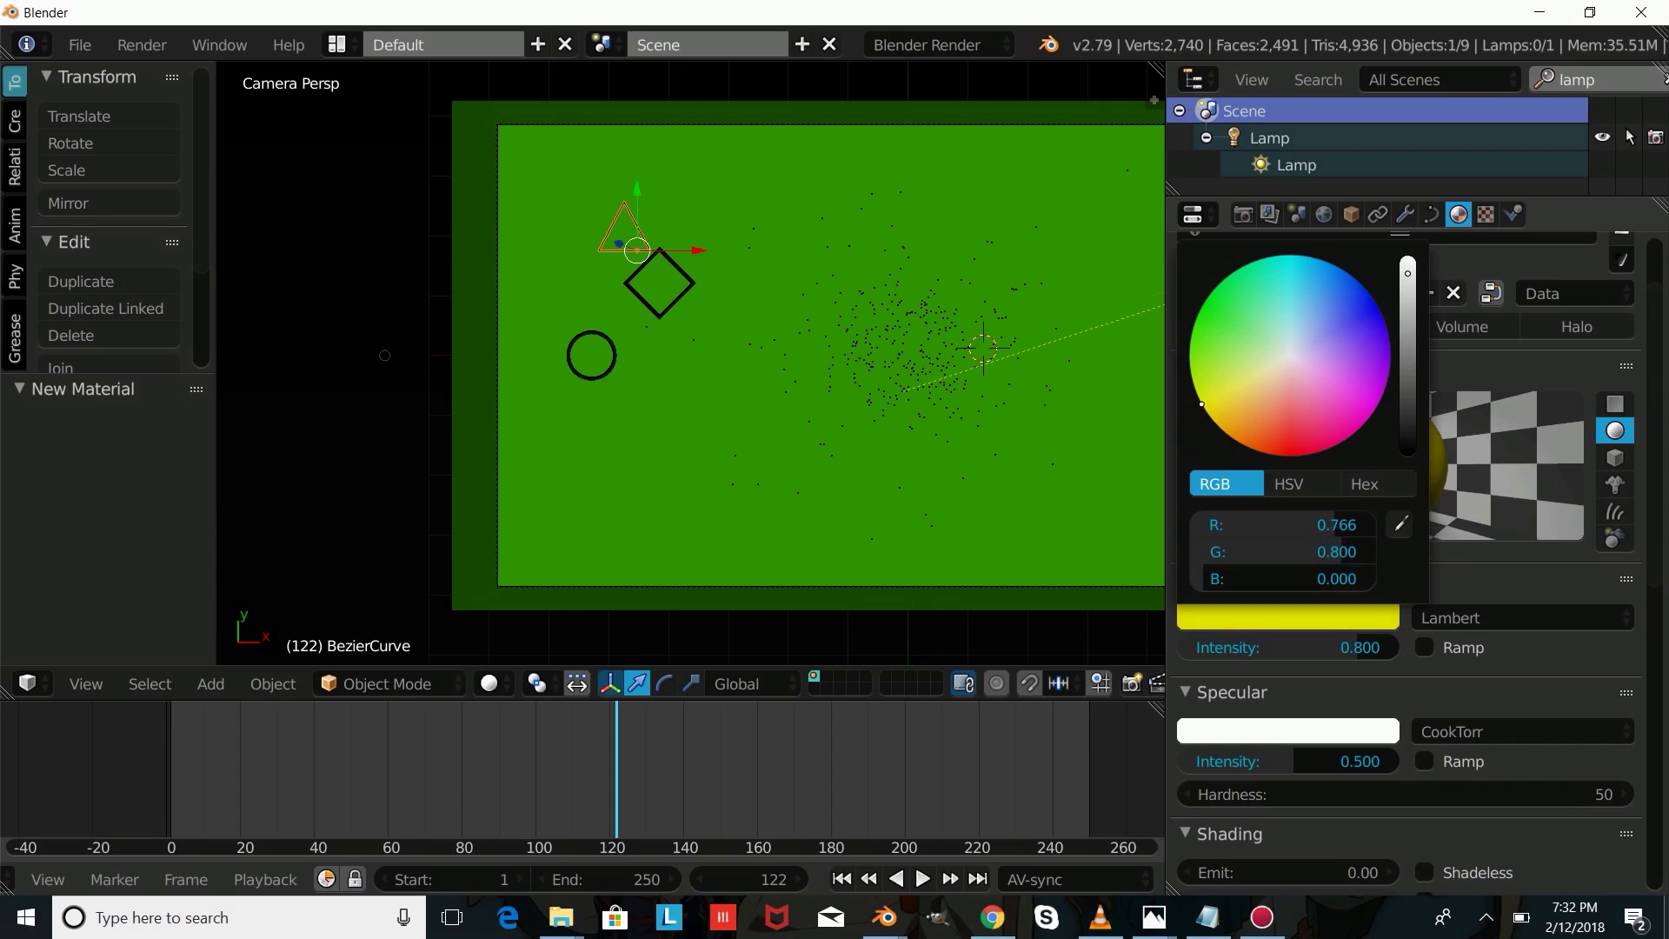
left_click(1493, 872)
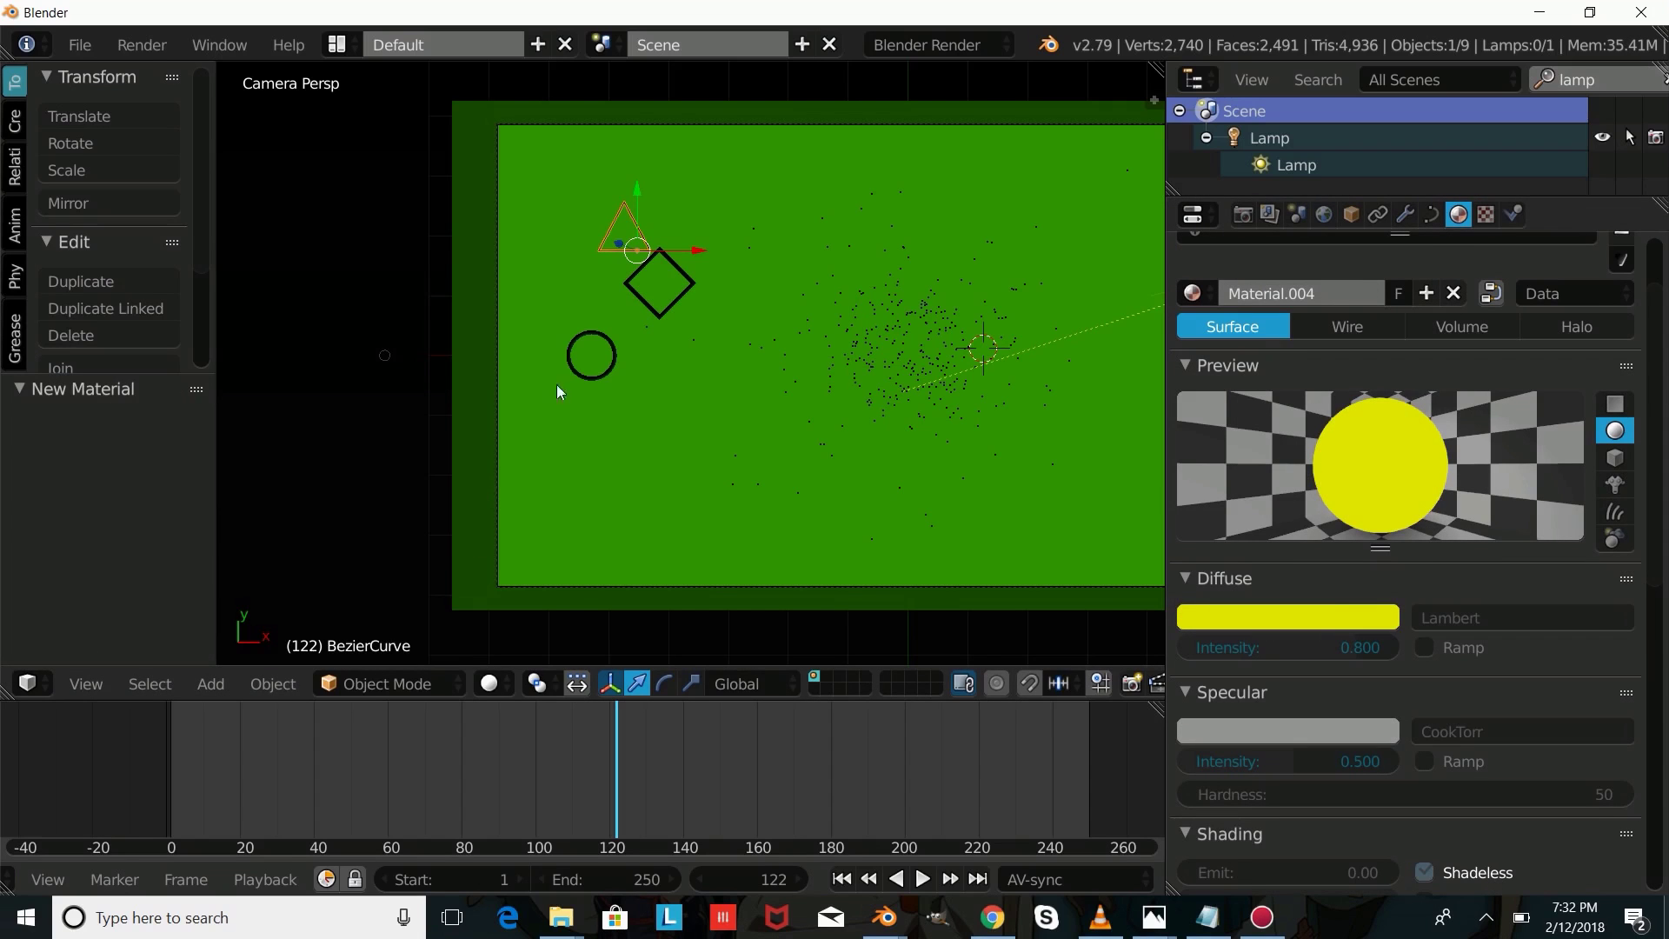
Step: Group the triangle, diamond and ring as 'Shape_Particles' and drag them left off the green plane
right_click(626, 284, "shift")
right_click(611, 336, "shift")
right_click(661, 323, "shift")
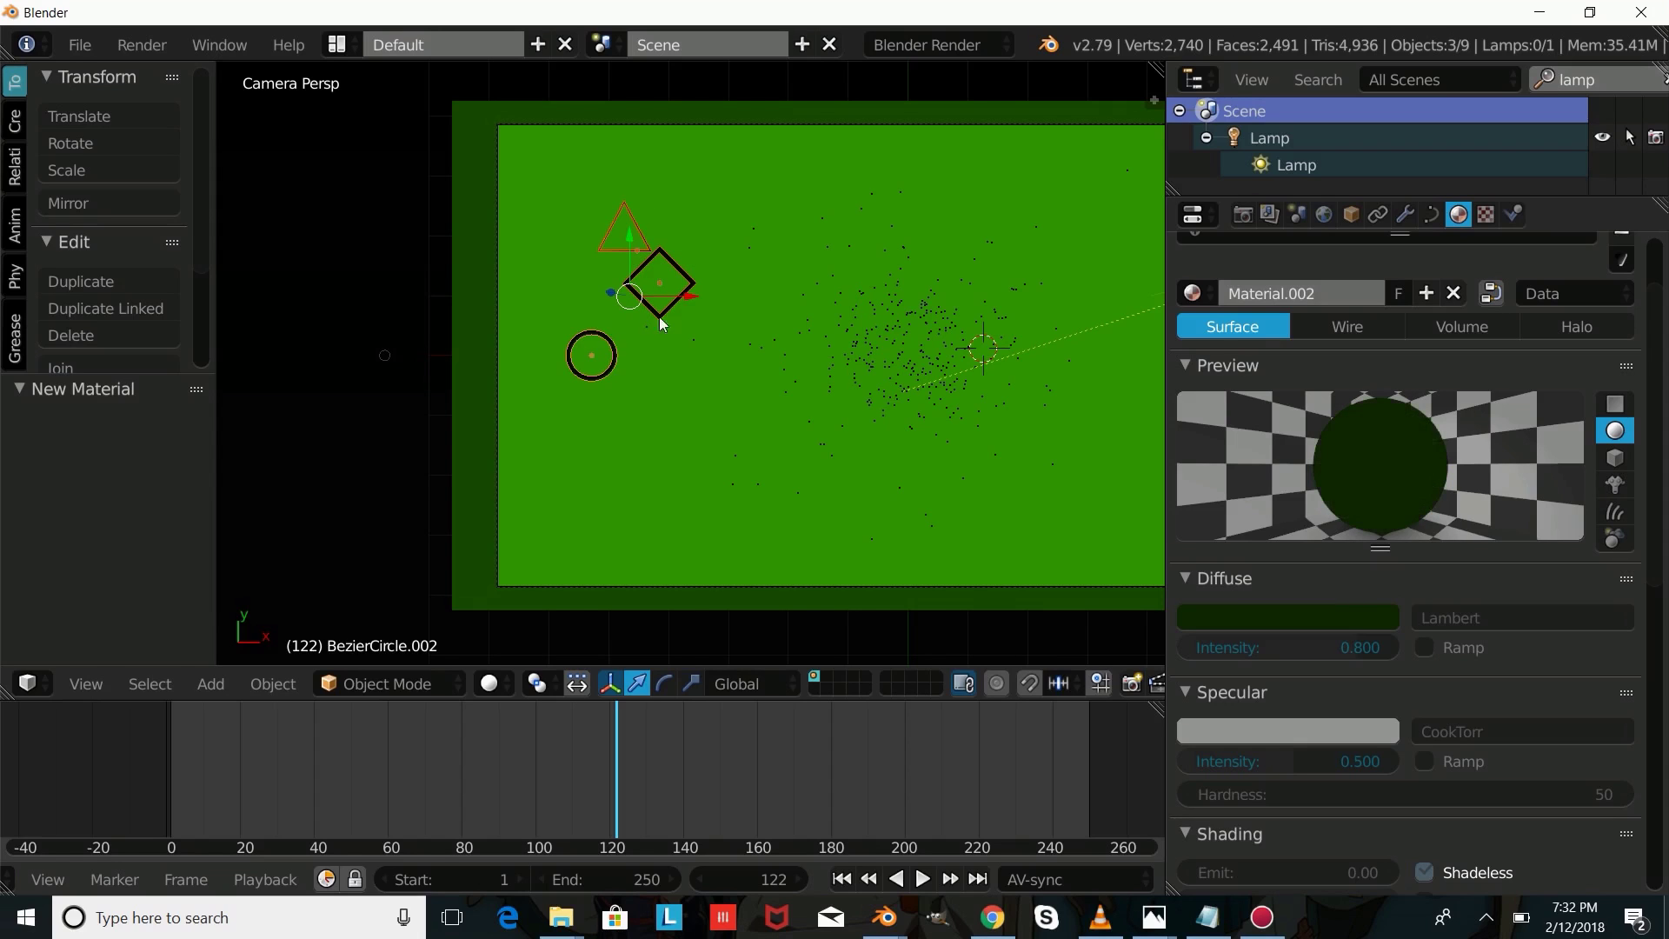
key("ctrl+g")
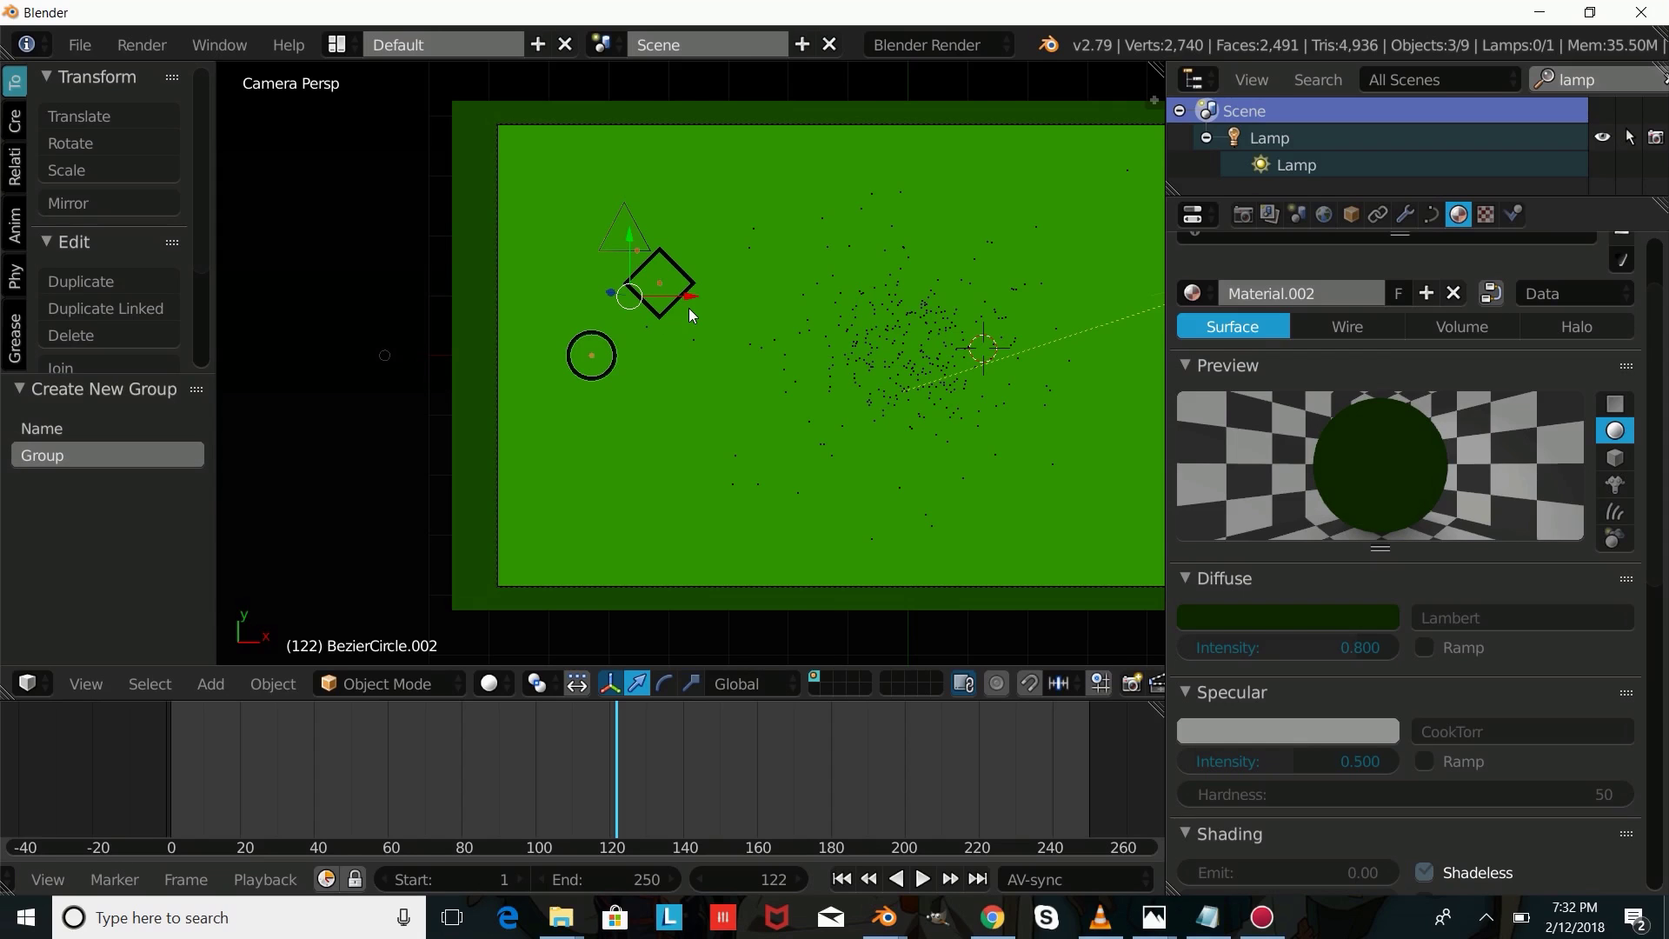
left_click(171, 455)
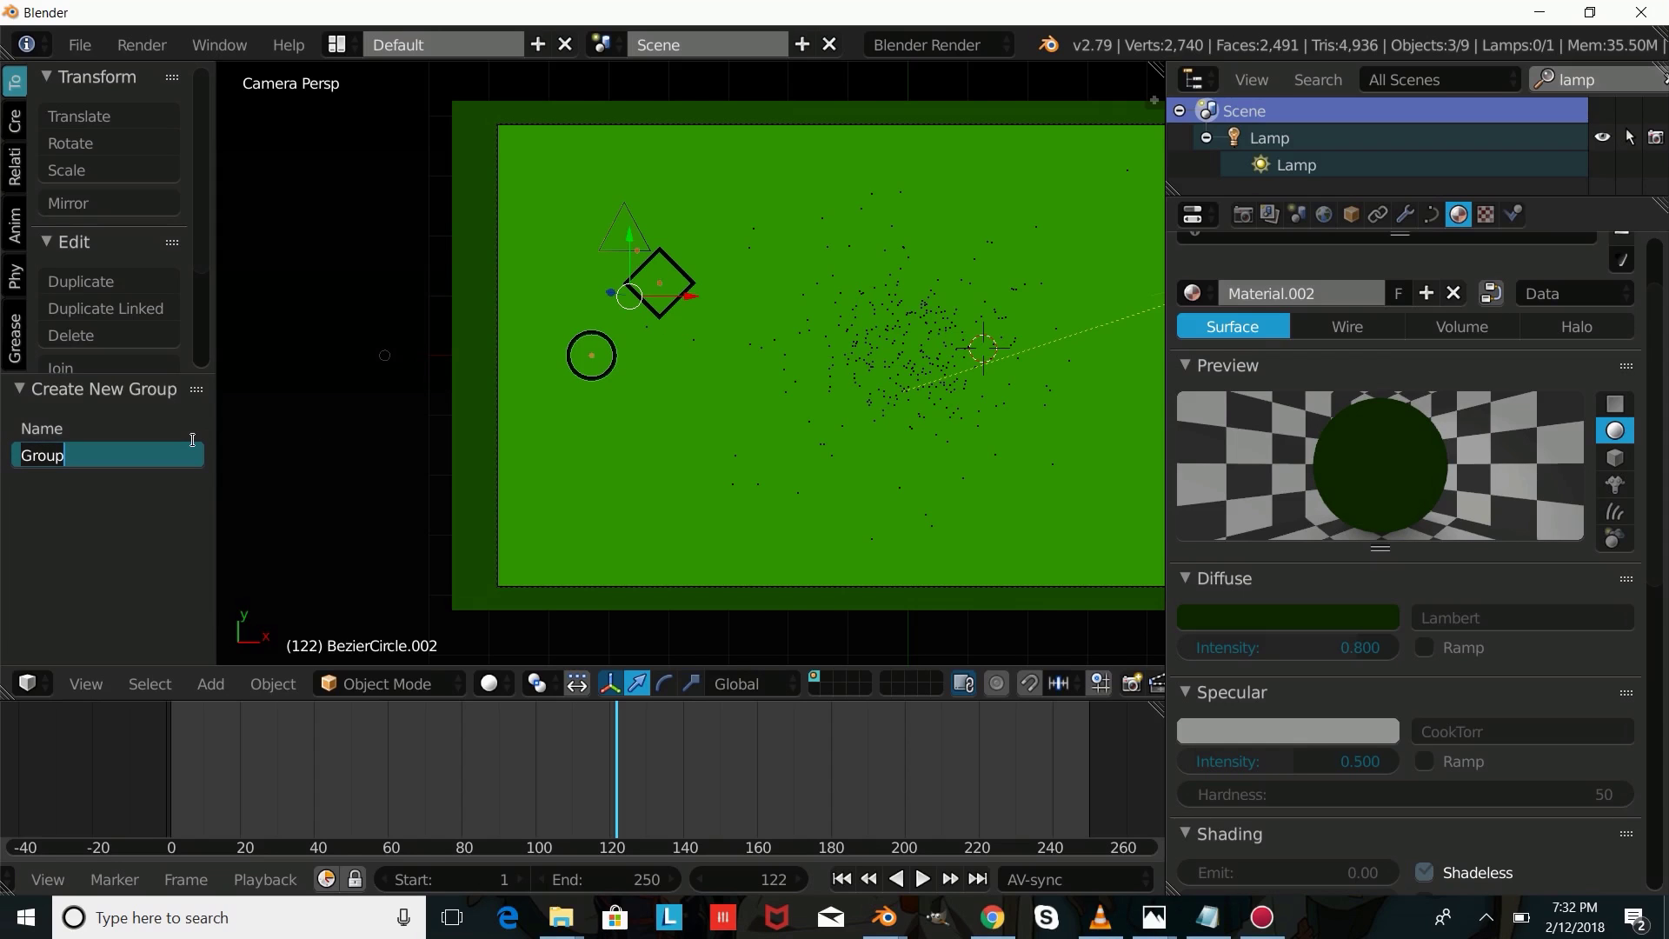
type("Shape_Particles")
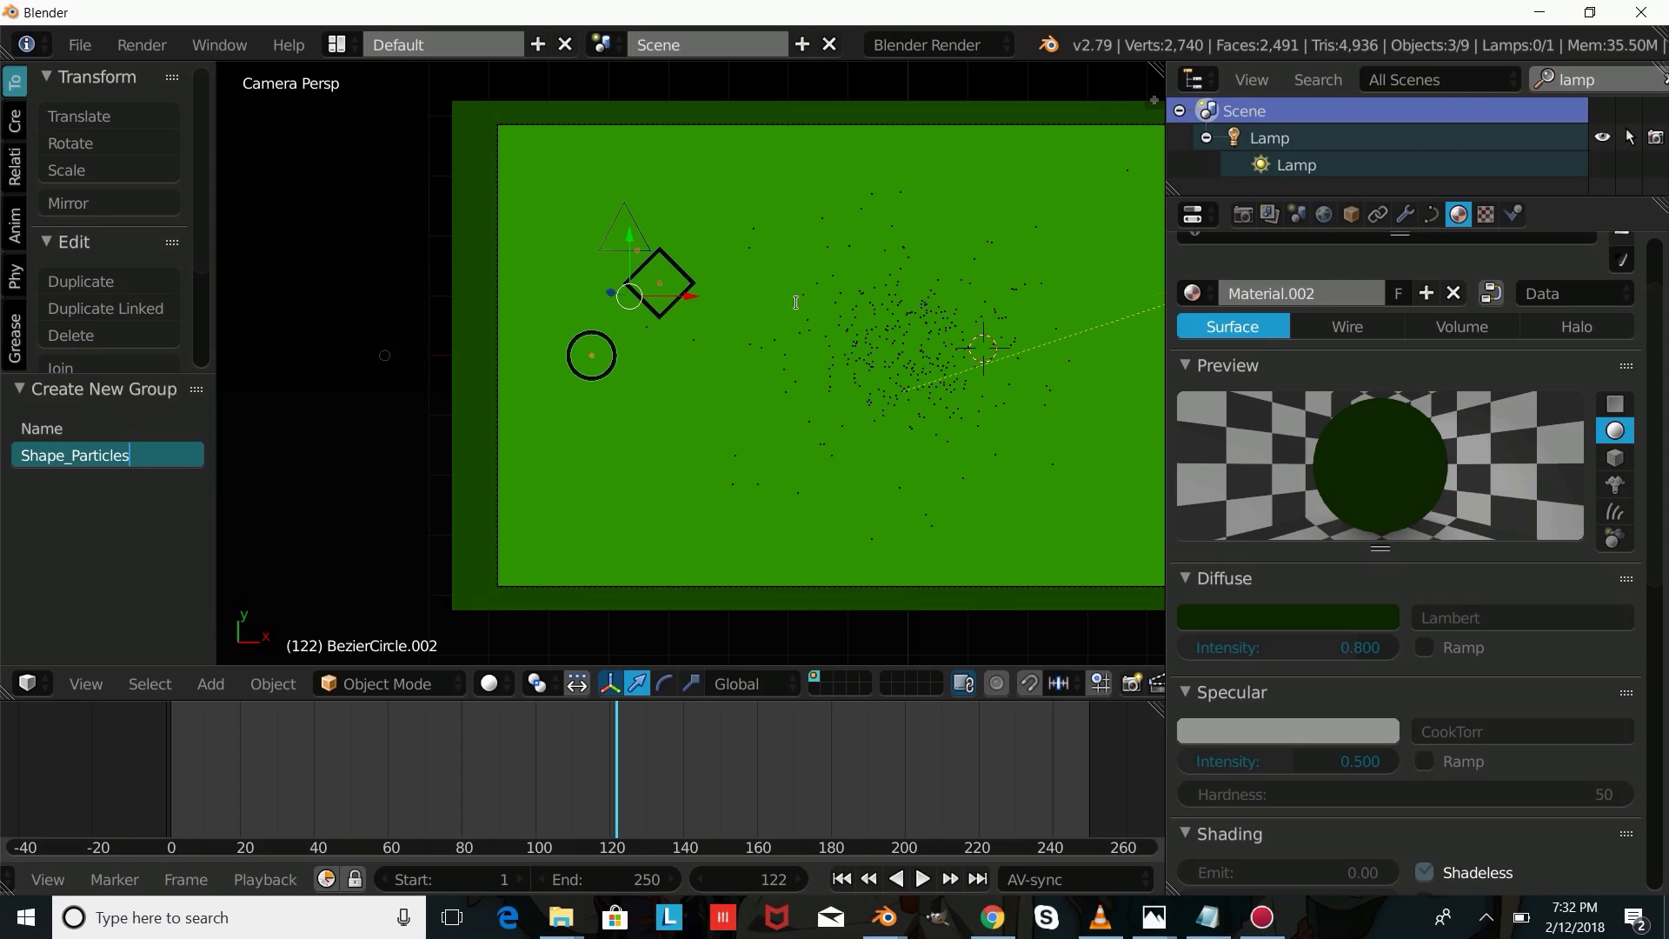
key("Return")
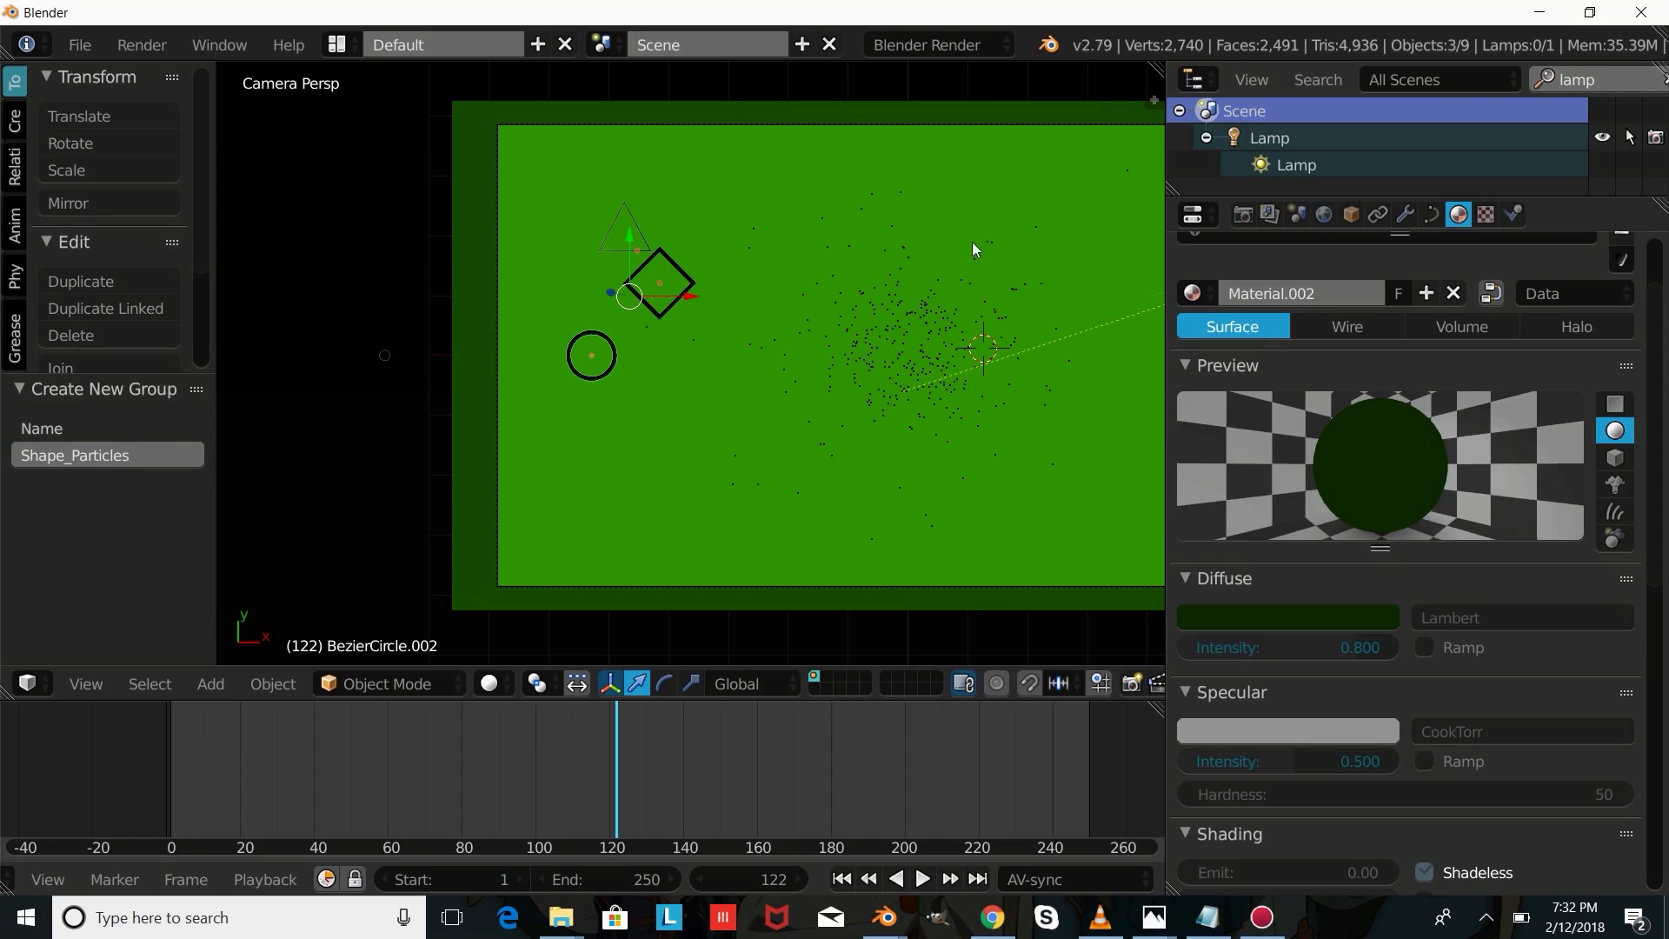
left_click_drag(662, 304, 435, 342)
Step: Set the circle emitter's particles to render as the Shape_Particles group
right_click(892, 360)
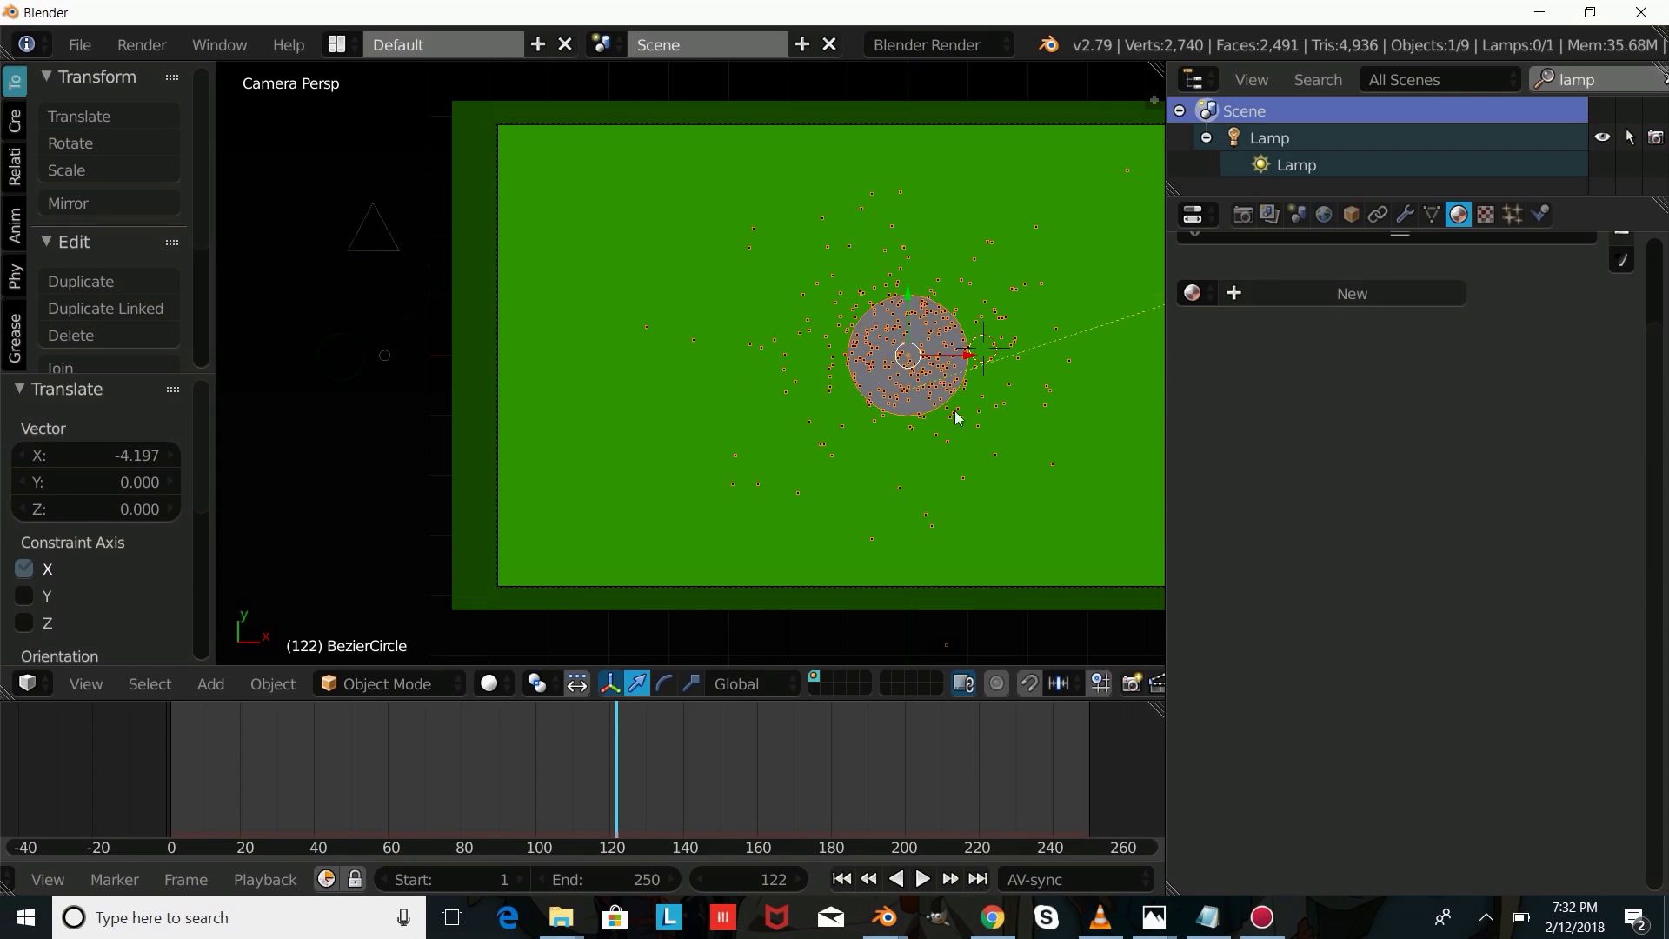
left_click(1506, 217)
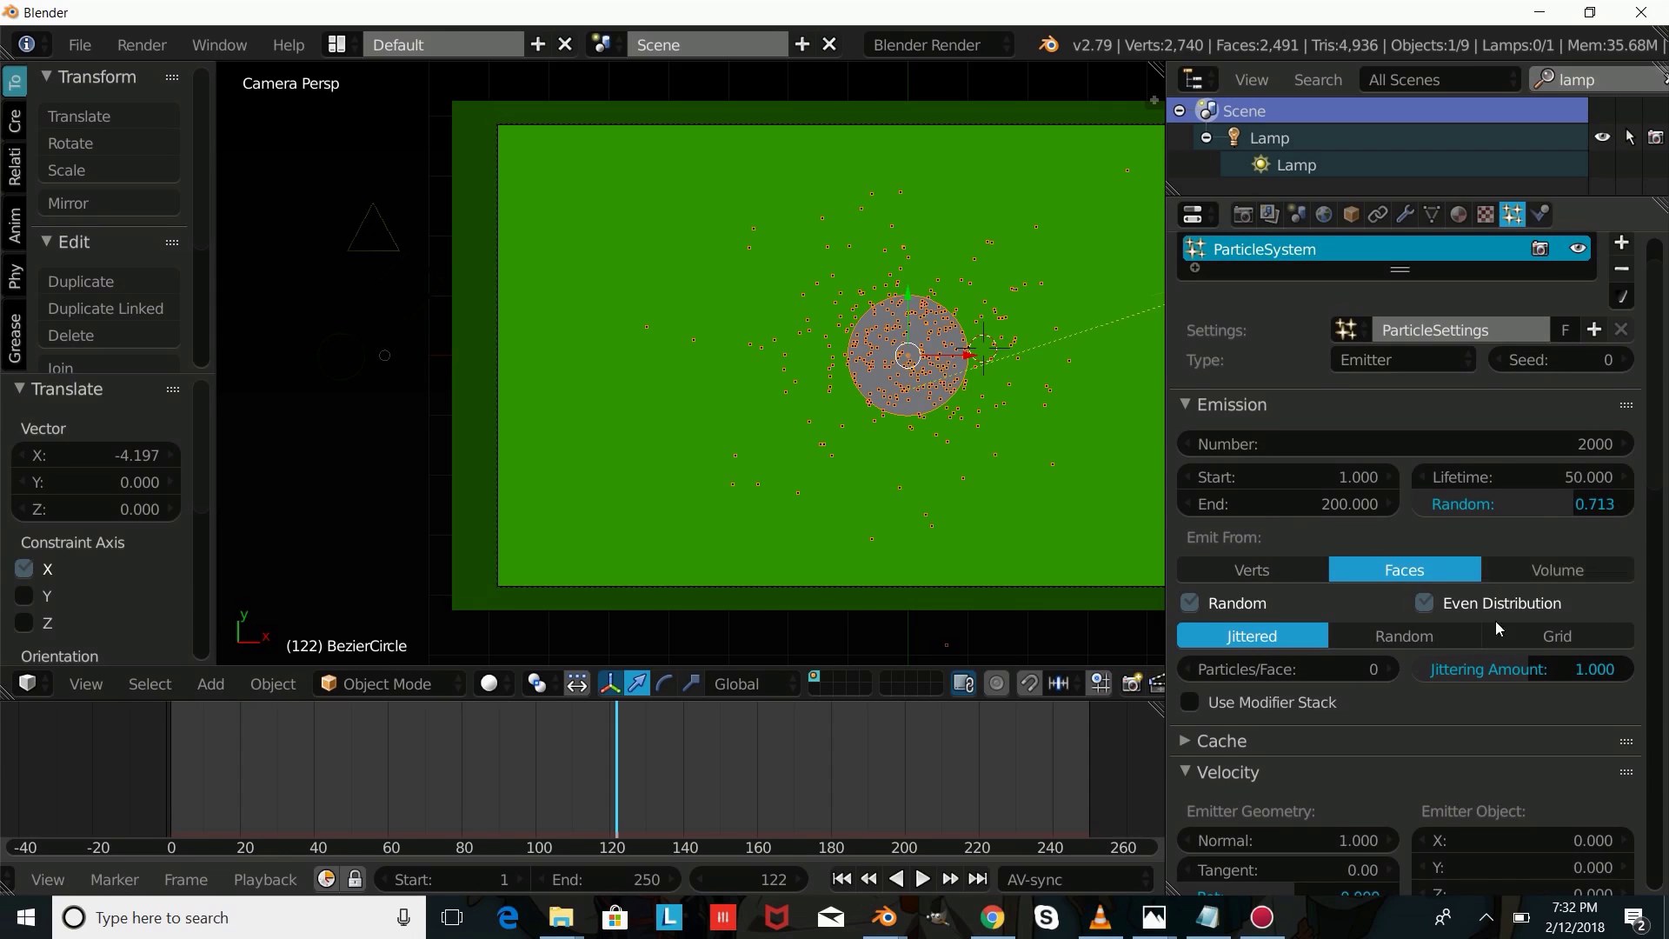
scroll(1495, 621, "down", 5)
scroll(1495, 648, "down", 8)
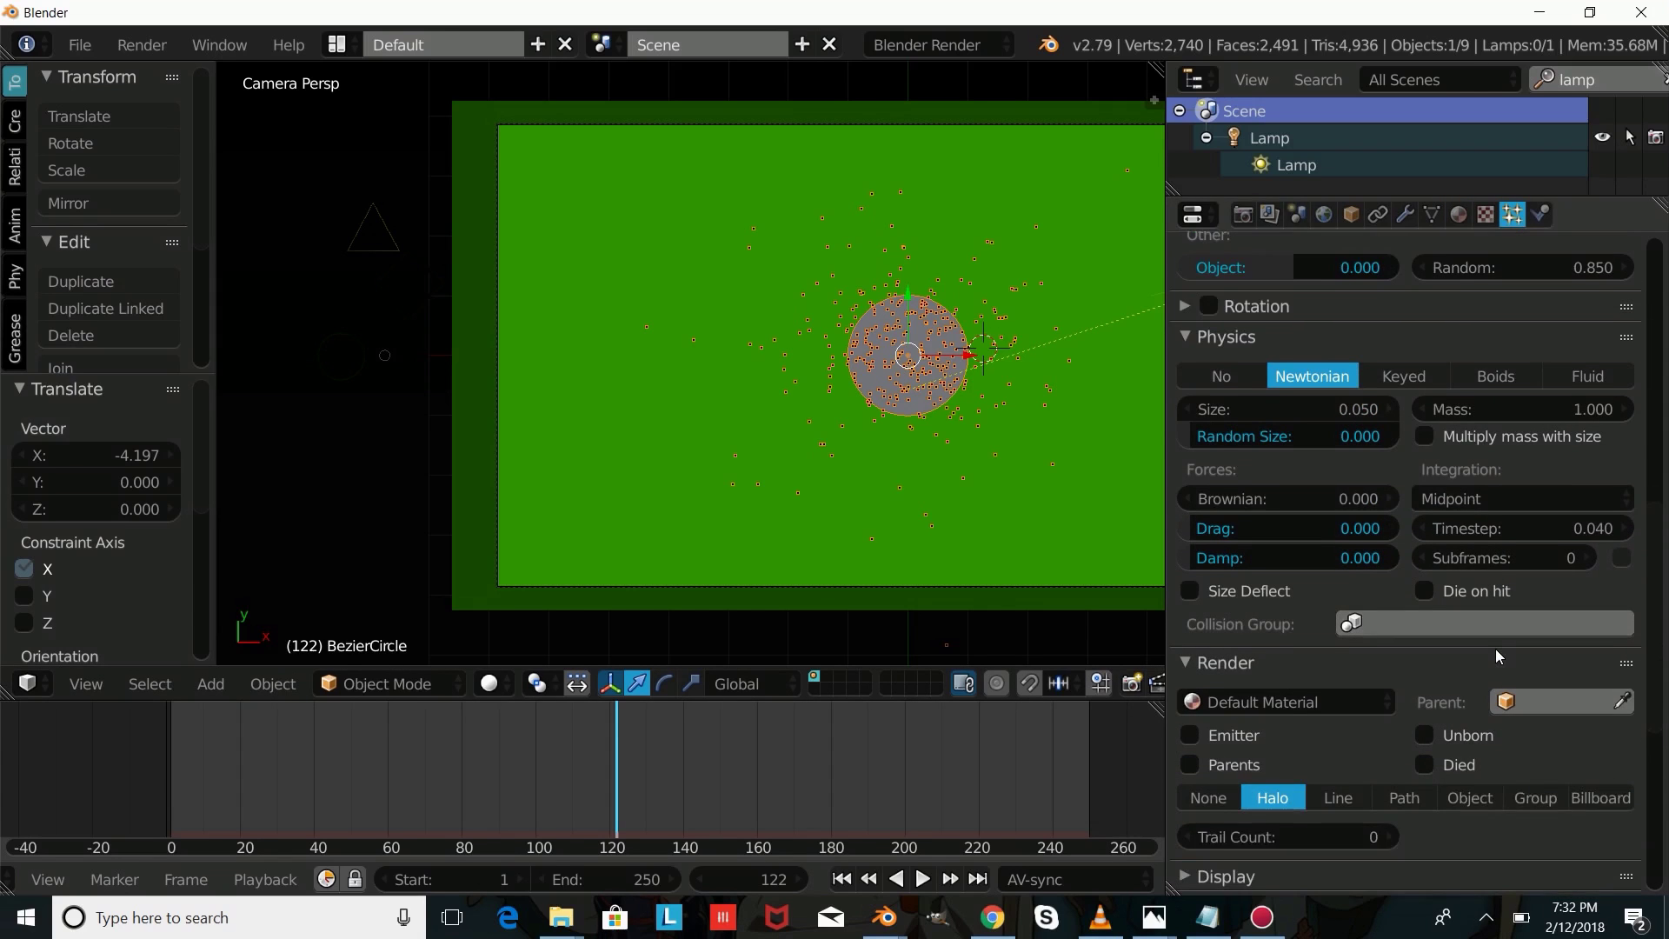
scroll(1495, 661, "down", 7)
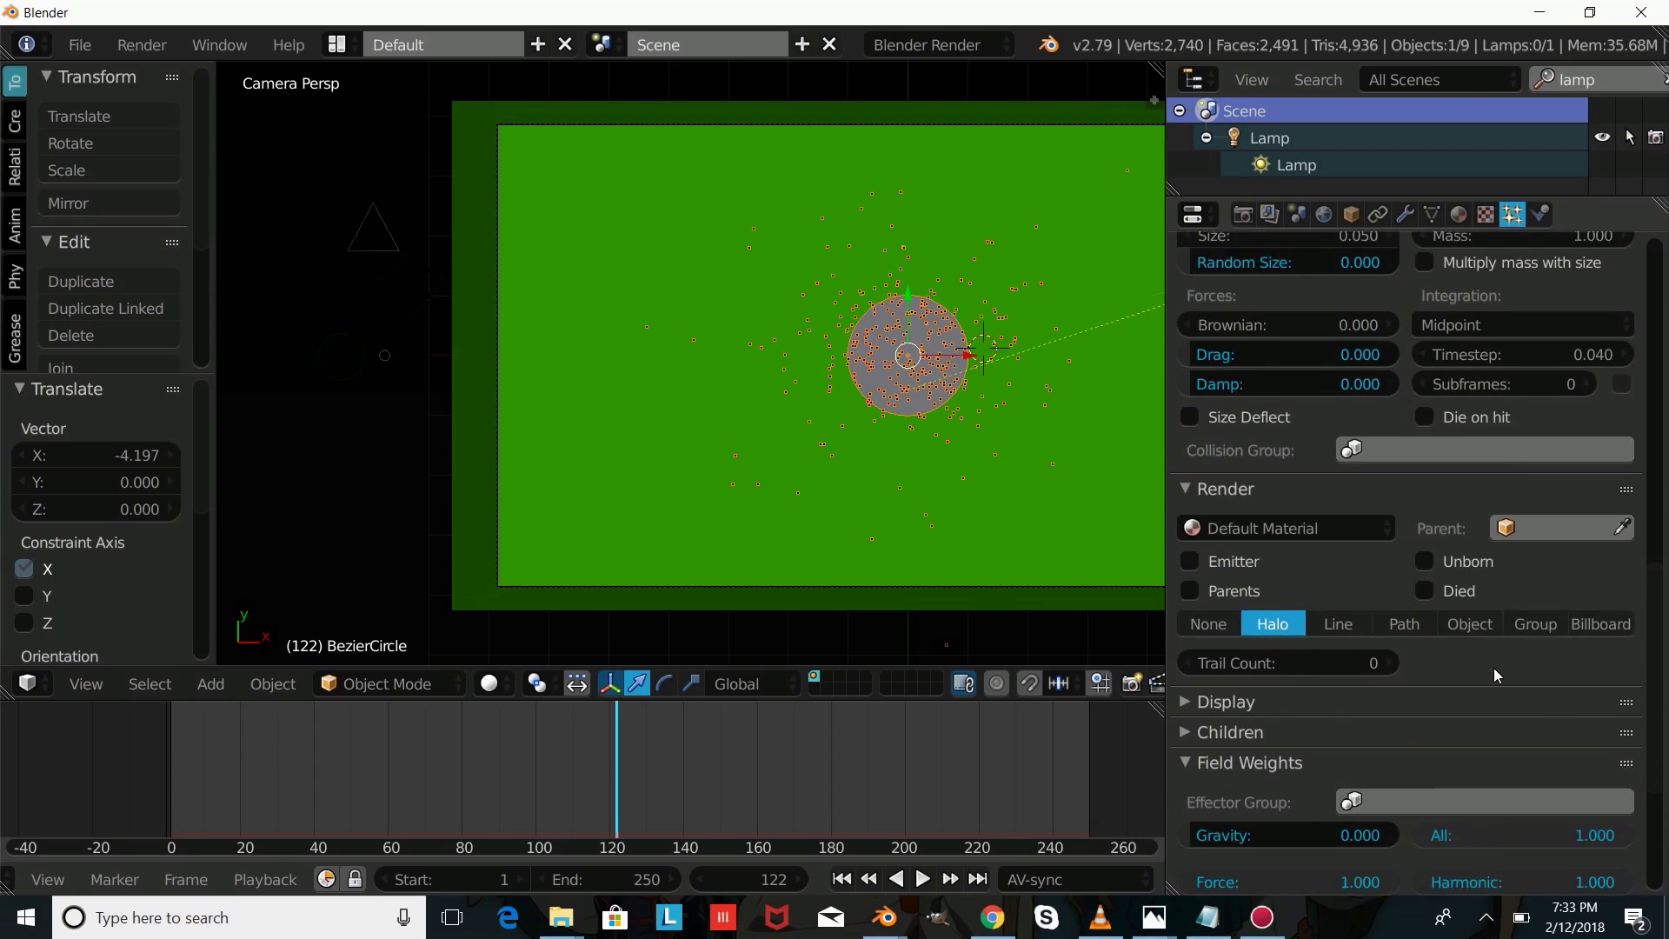
scroll(1486, 682, "up", 1)
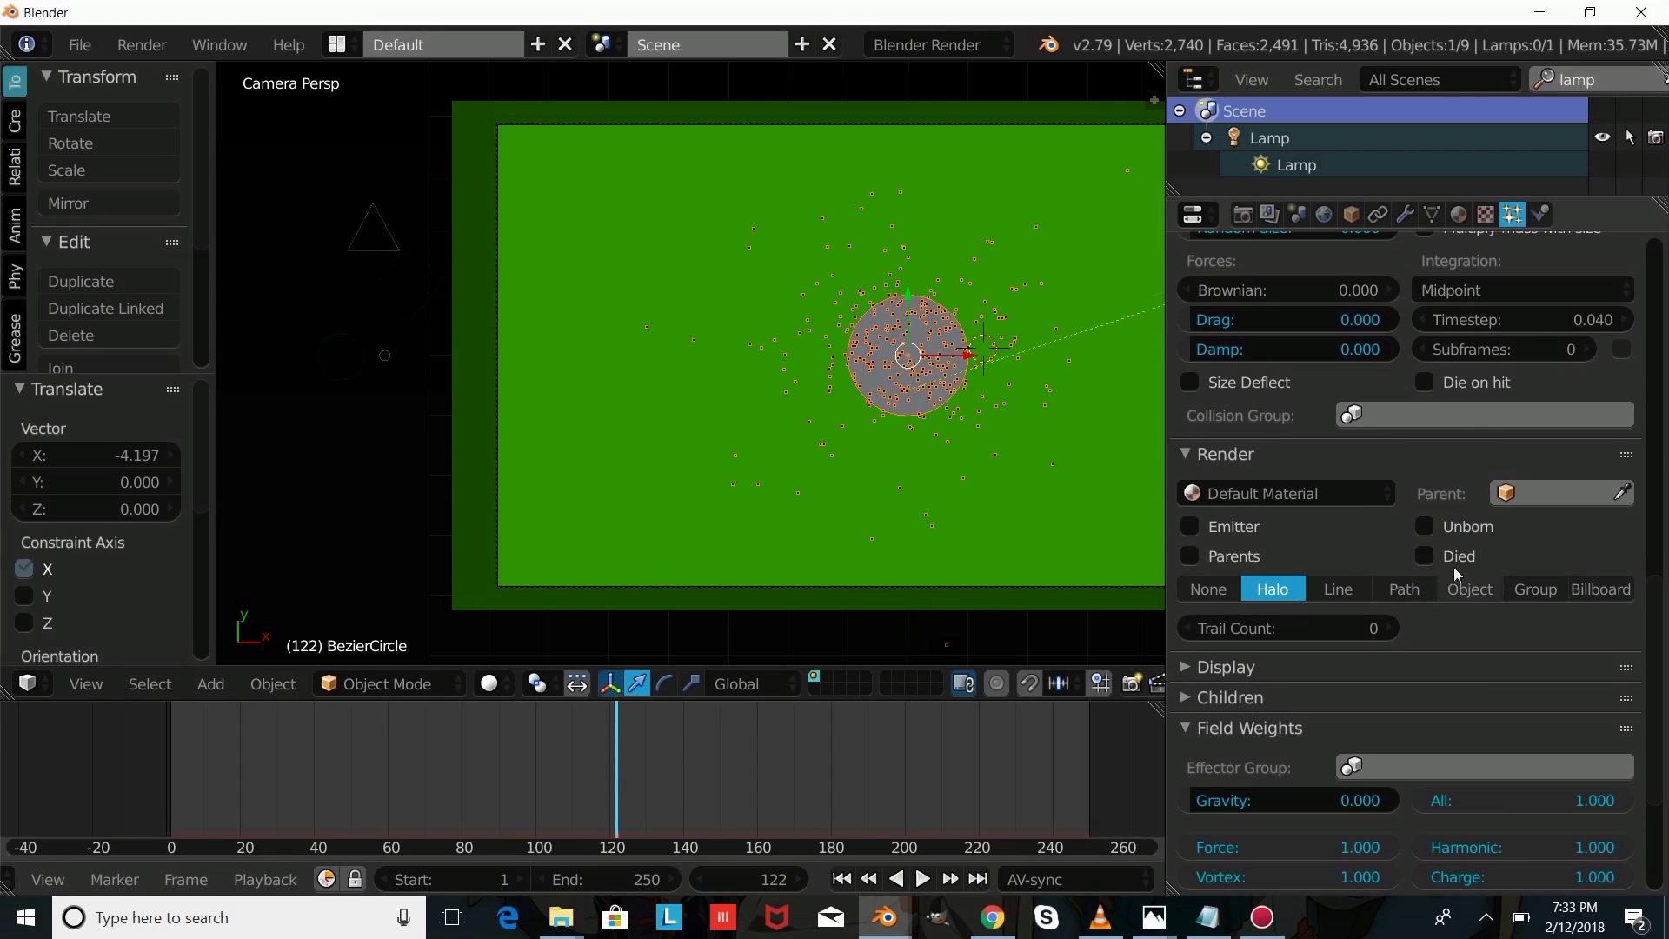
left_click(1533, 590)
left_click(1412, 627)
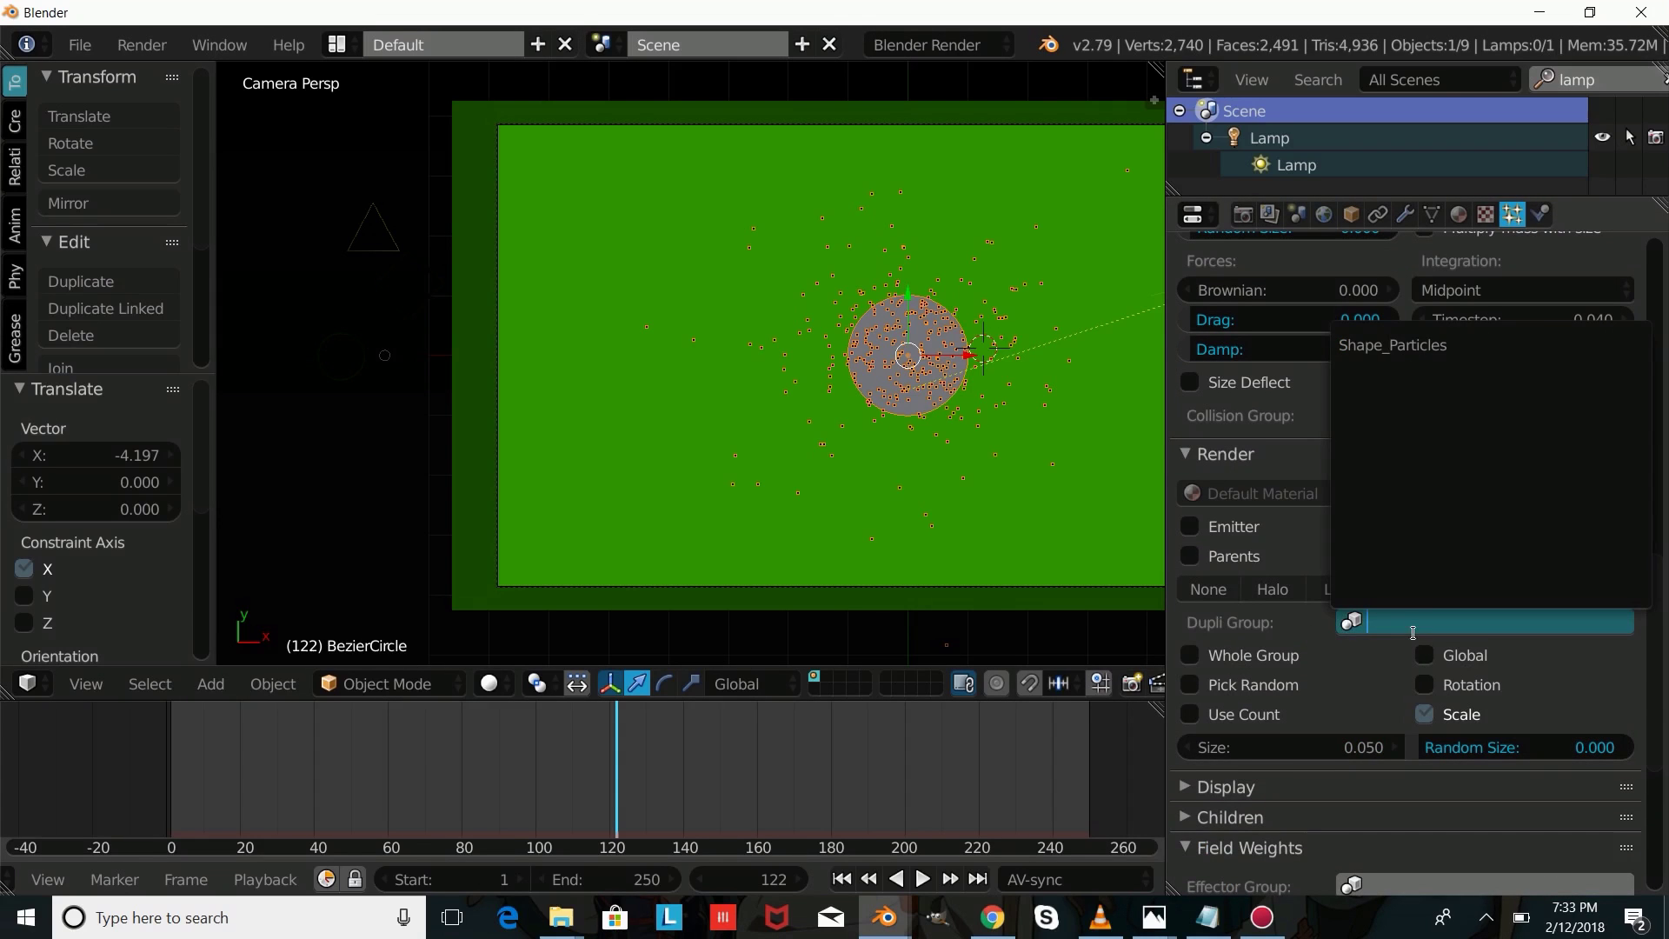
left_click(1447, 346)
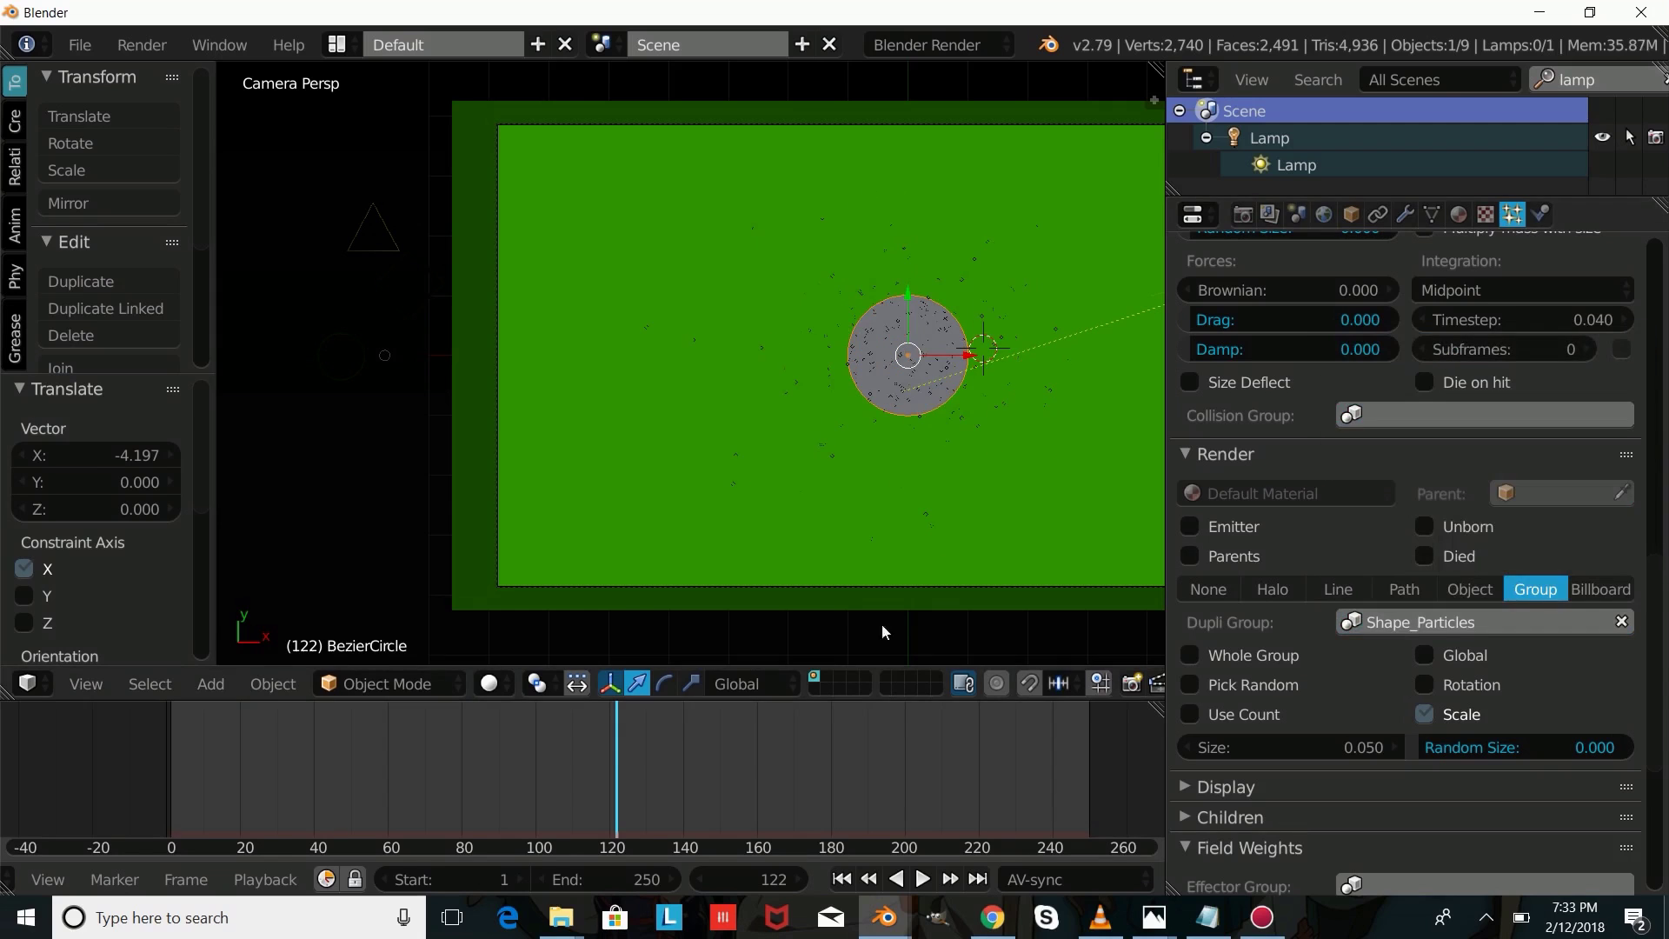
Step: Raise the particle size to 0.200 and scrub the timeline to preview the shapes
key("alt+a")
left_click_drag(304, 783, 743, 788)
key("alt+a")
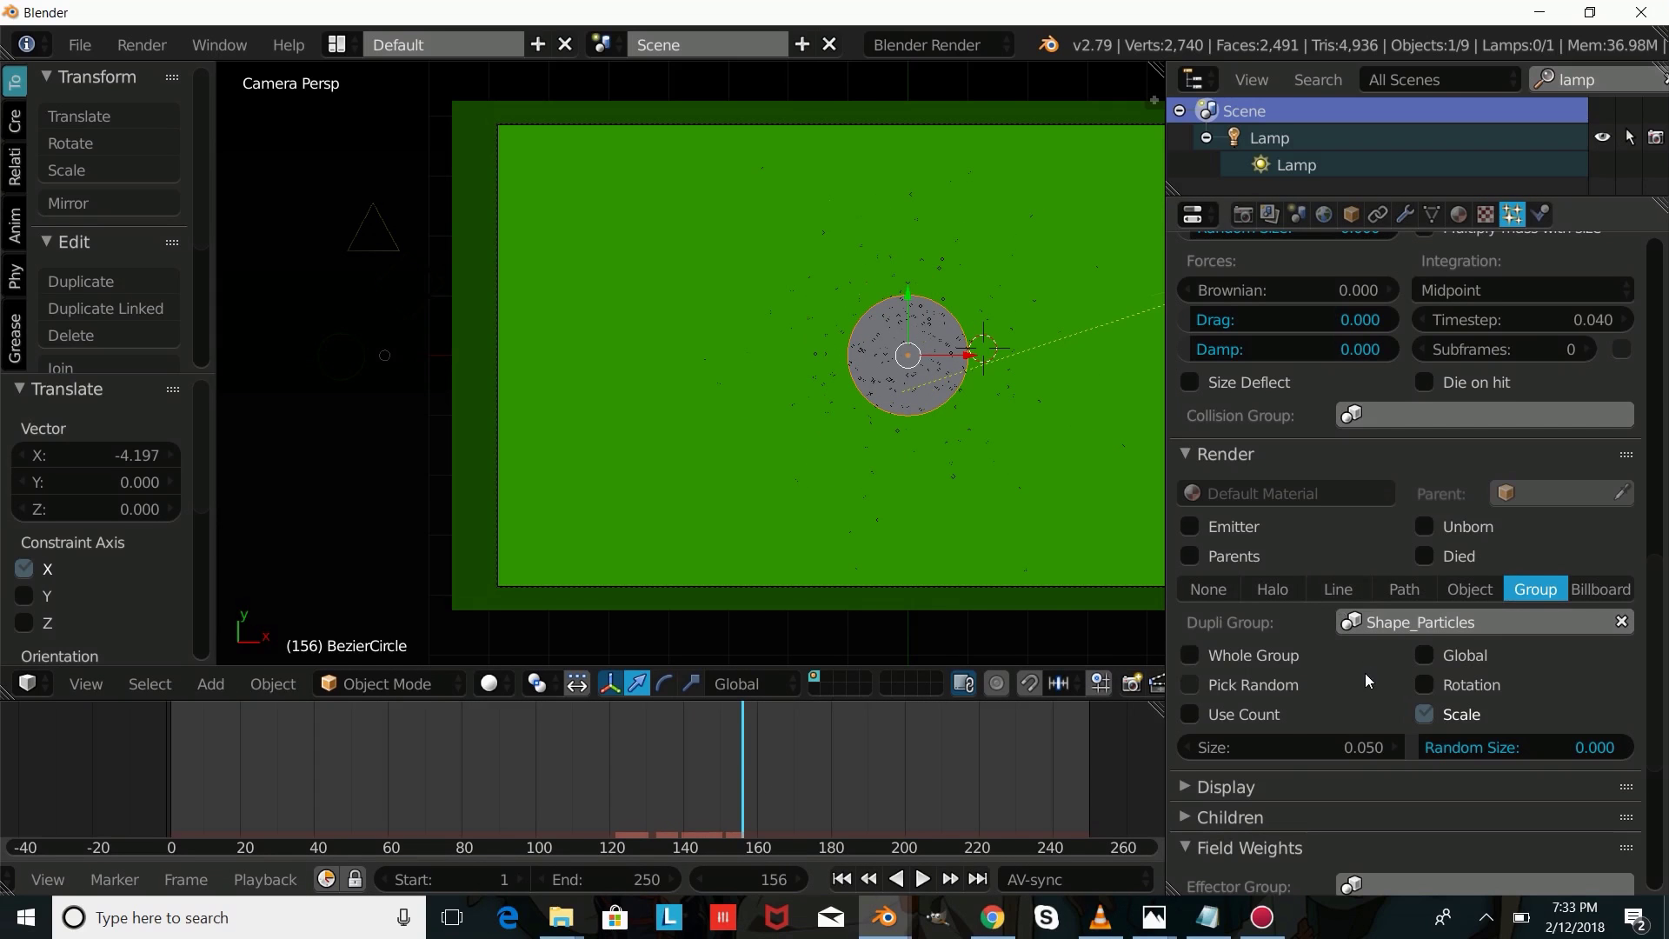
scroll(1366, 677, "up", 5)
scroll(1364, 667, "up", 5)
mouse_move(1261, 619)
left_mouse_down()
mouse_move(1339, 619)
mouse_move(1278, 619)
left_mouse_up()
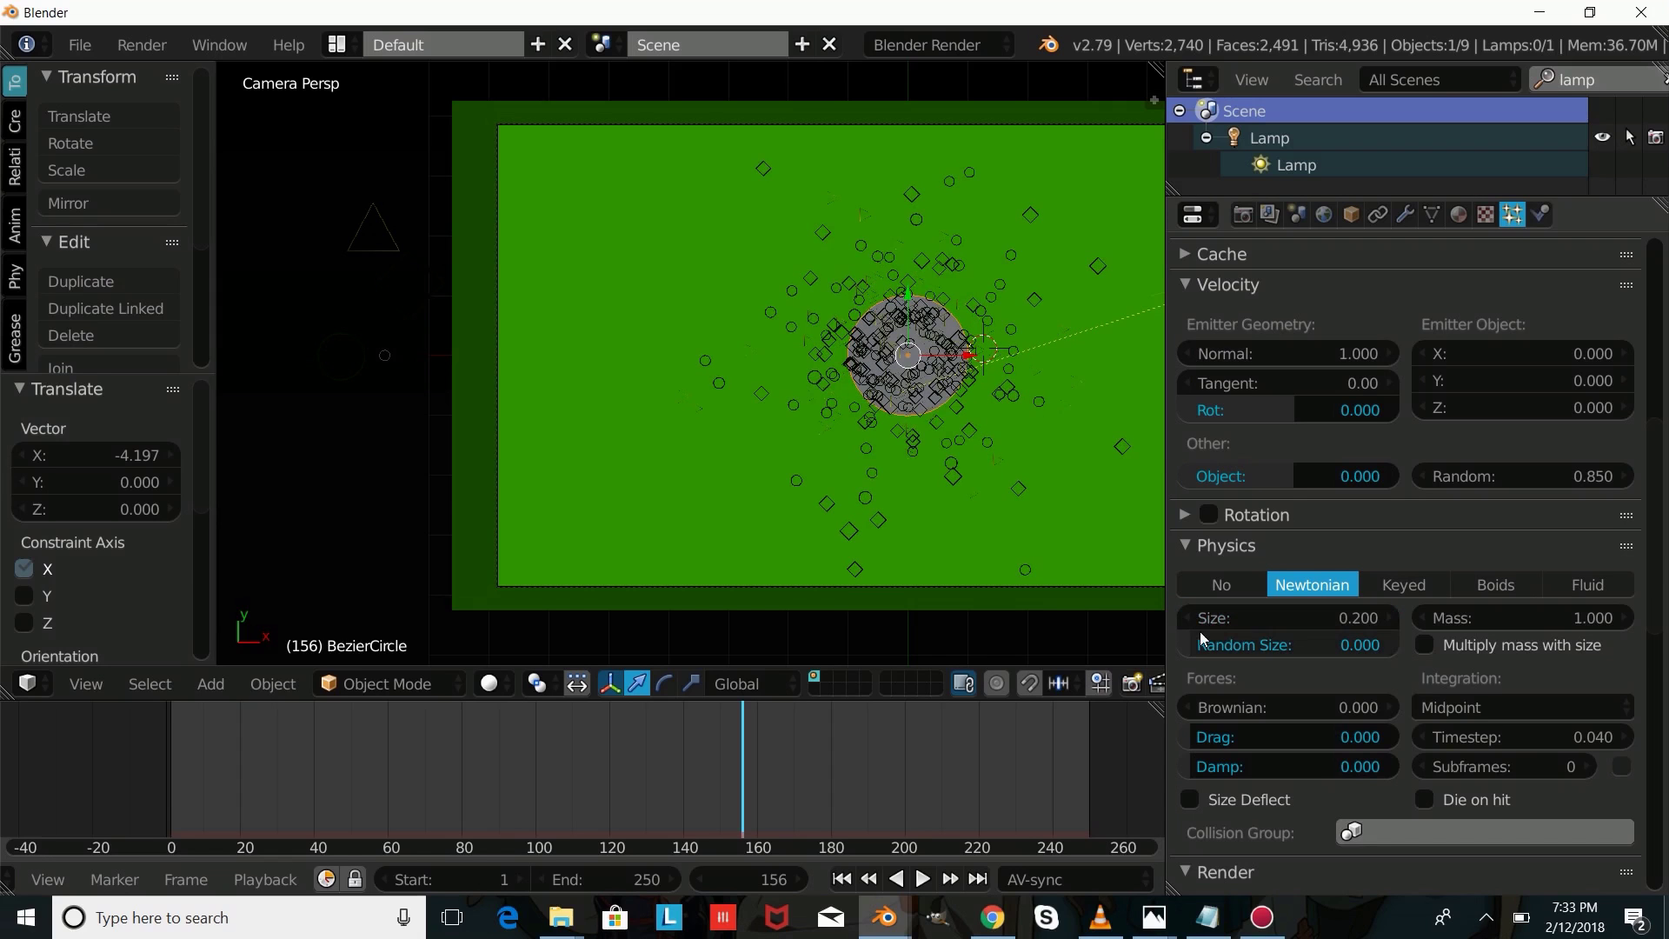
left_click_drag(260, 796, 167, 758)
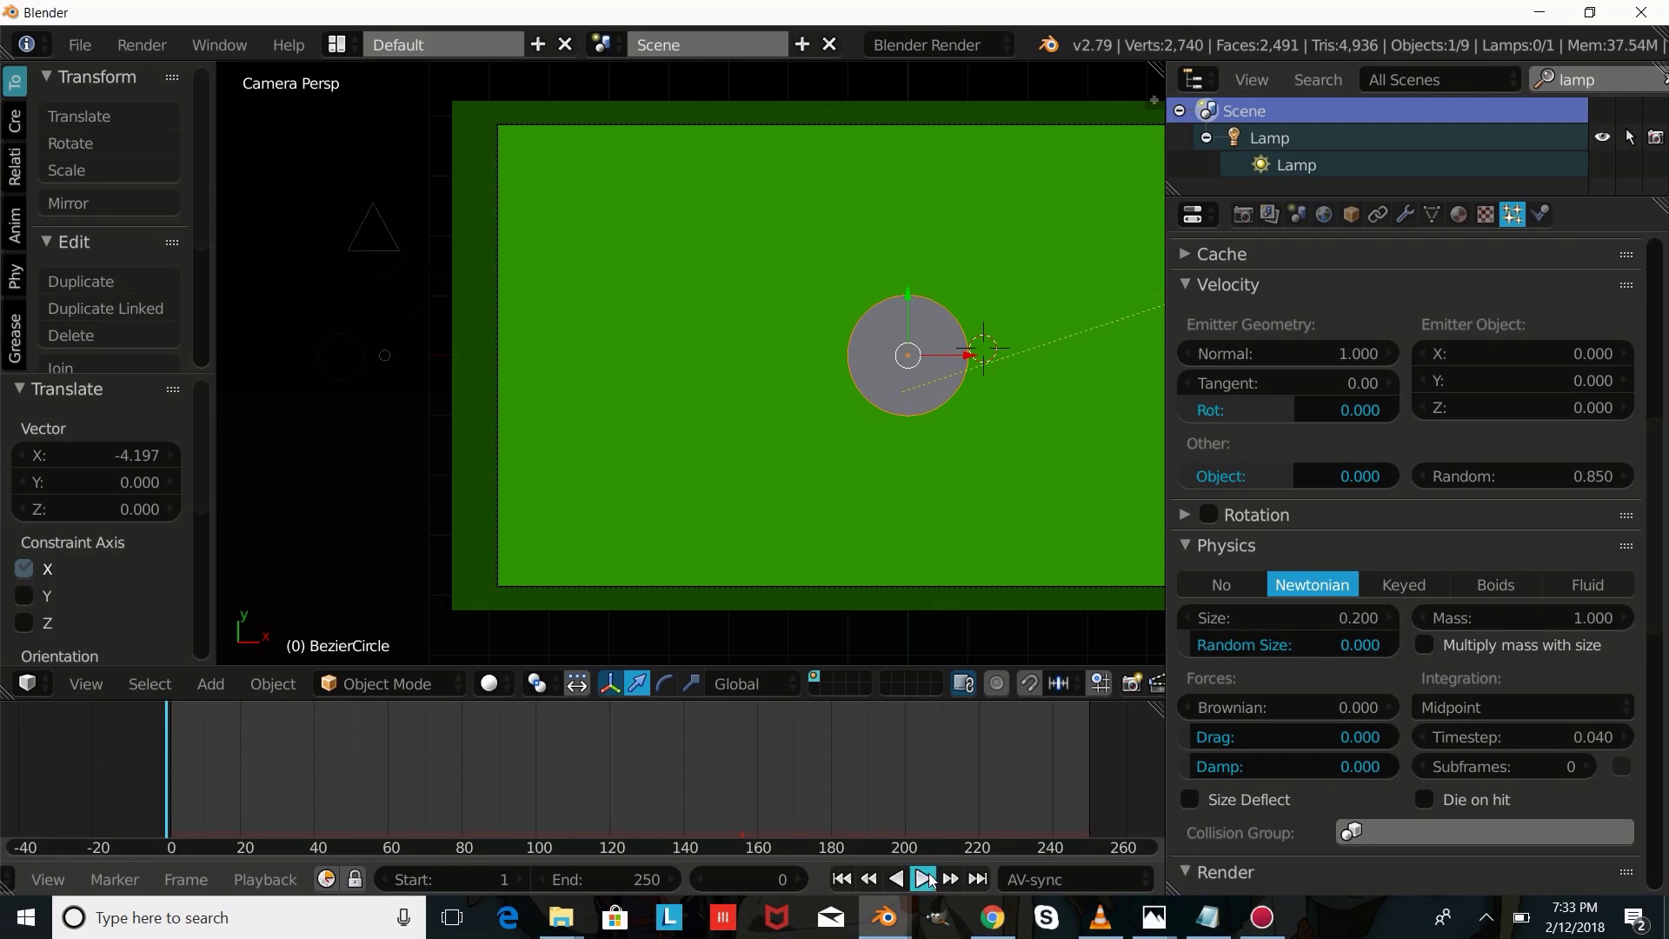
Step: Duplicate the triangle and place the copy just above the original
left_click(924, 880)
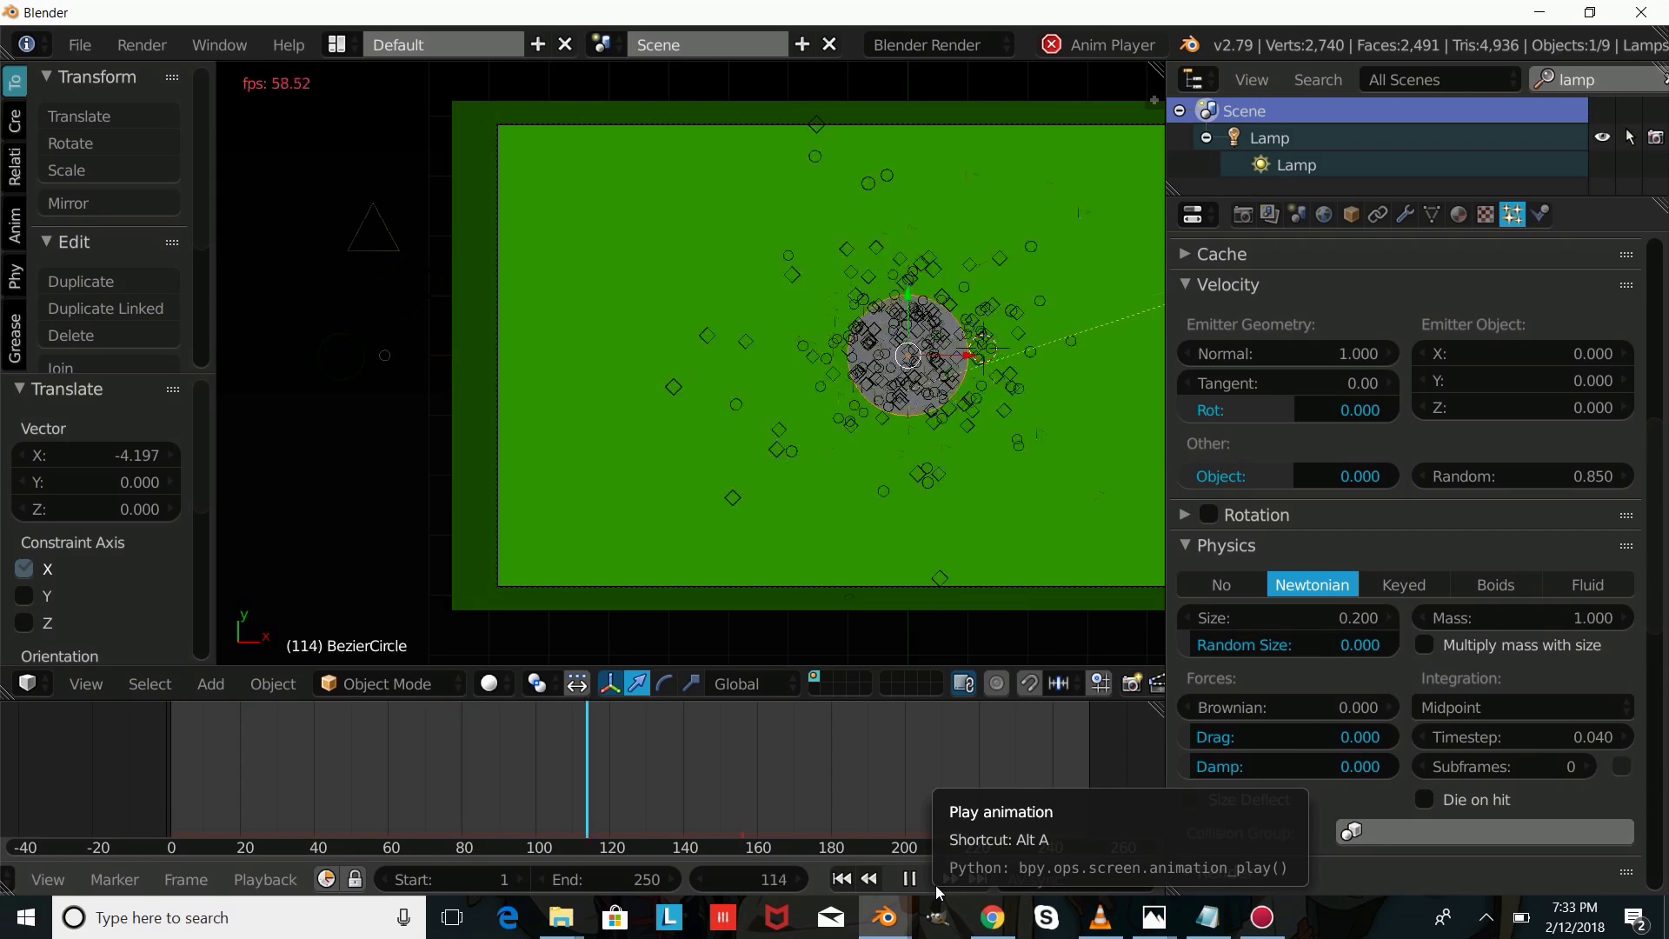
left_click(933, 884)
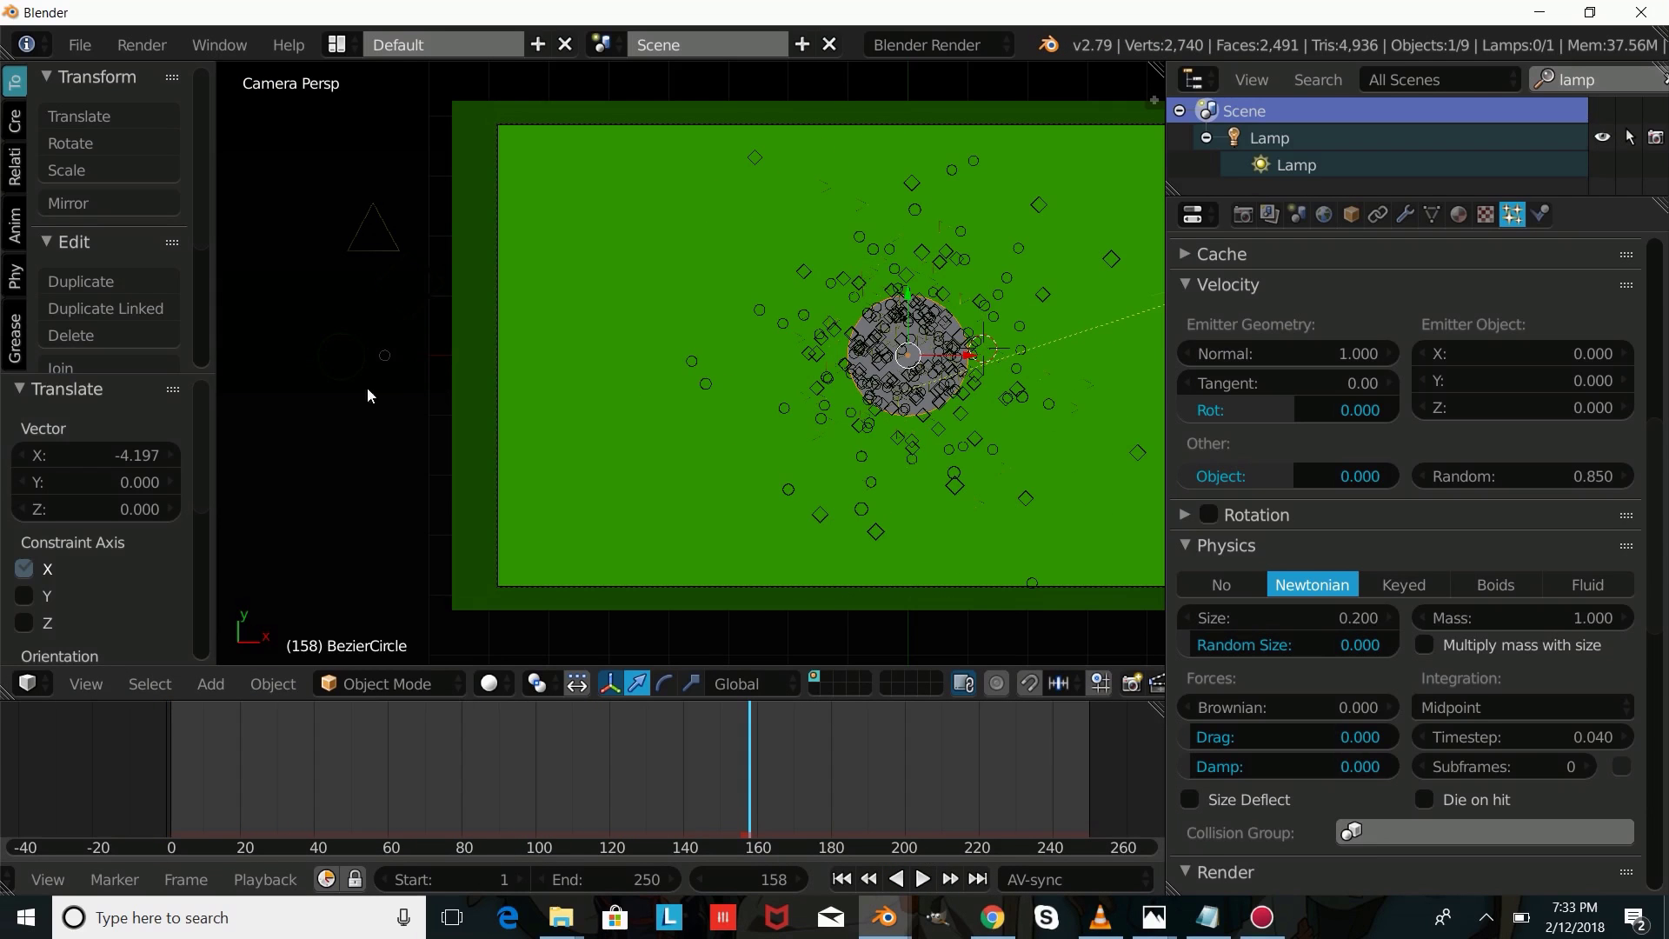
scroll(412, 348, "down", 2)
right_click(467, 276)
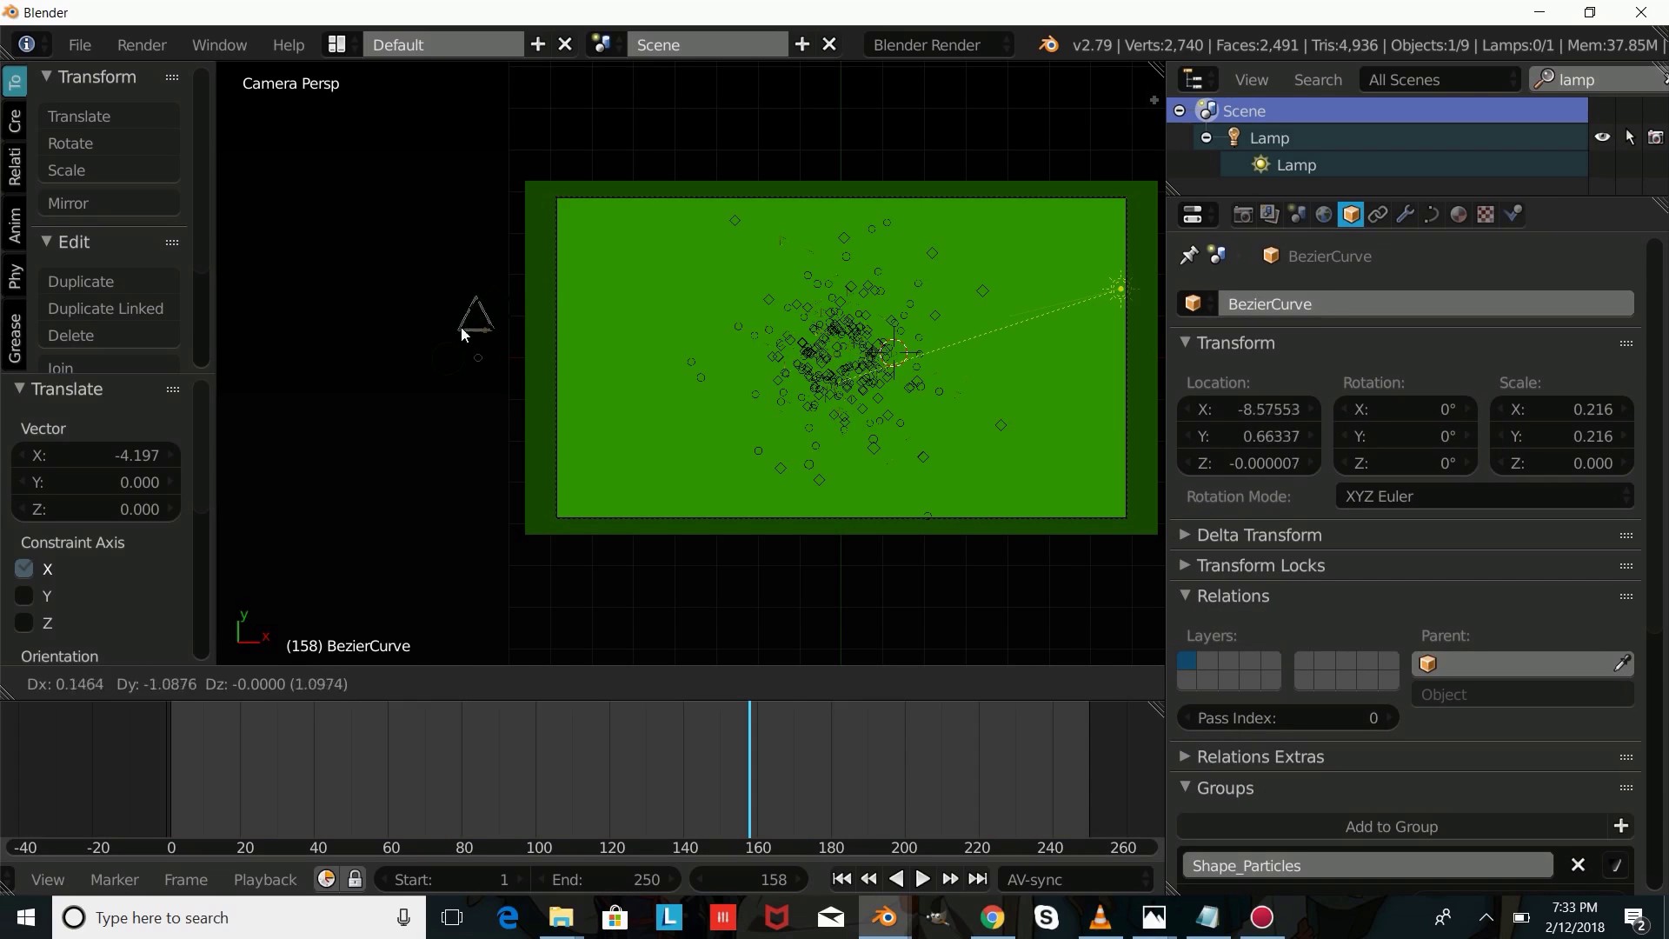
key("shift+d")
right_click(551, 264)
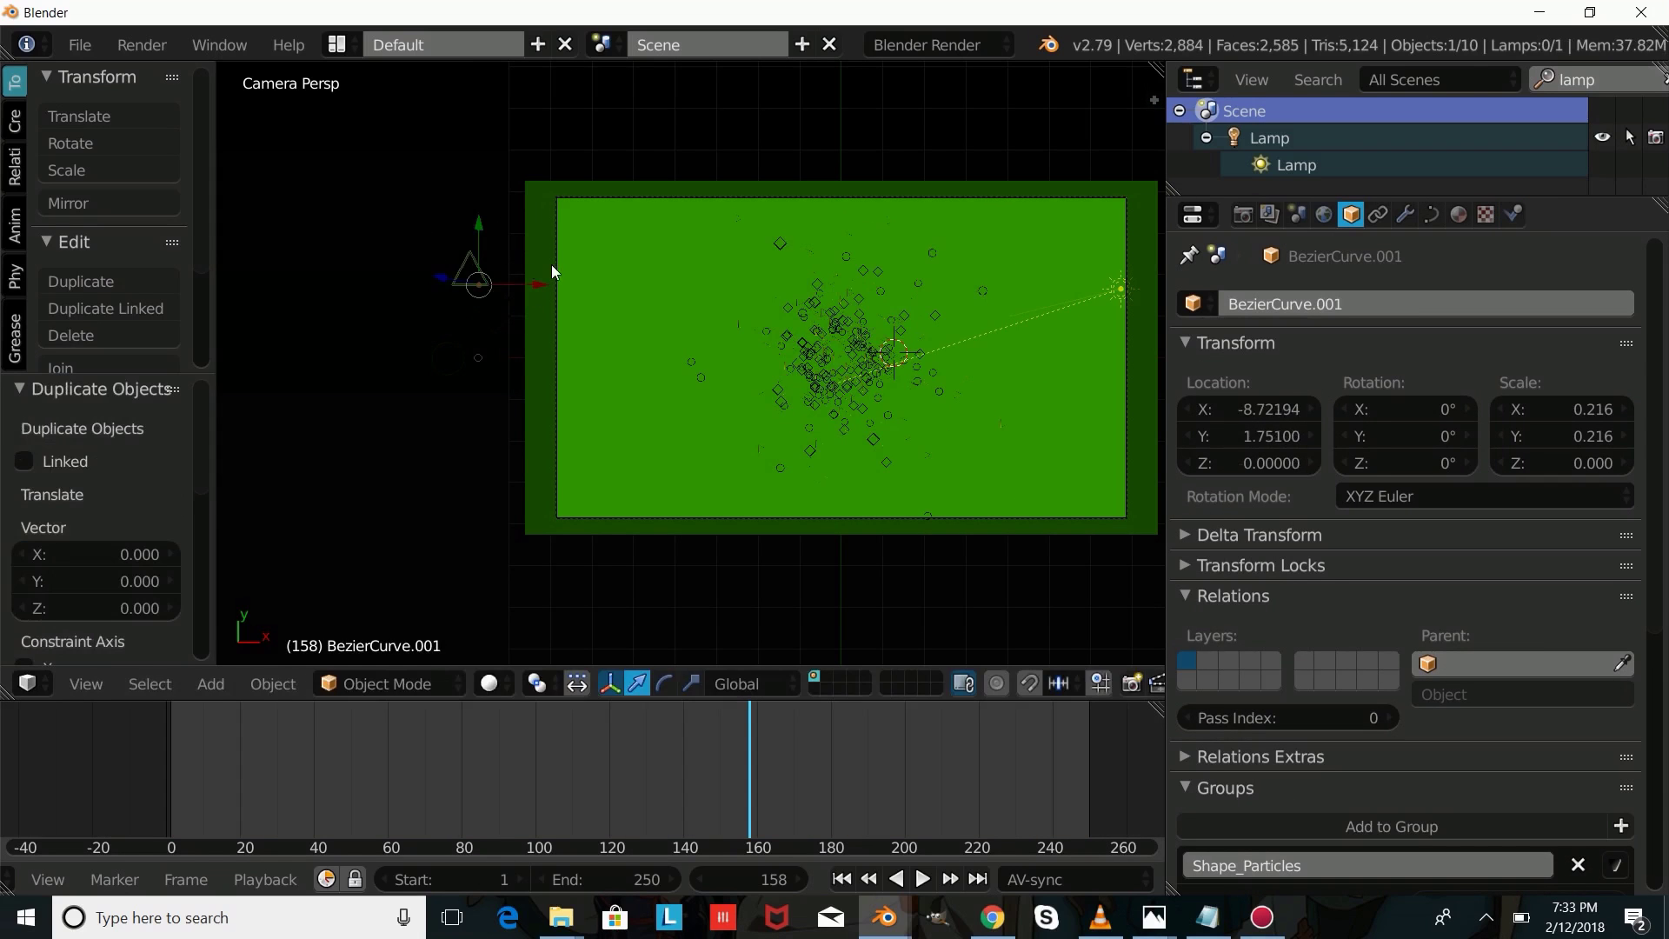
key("g")
key("y")
left_click(478, 188)
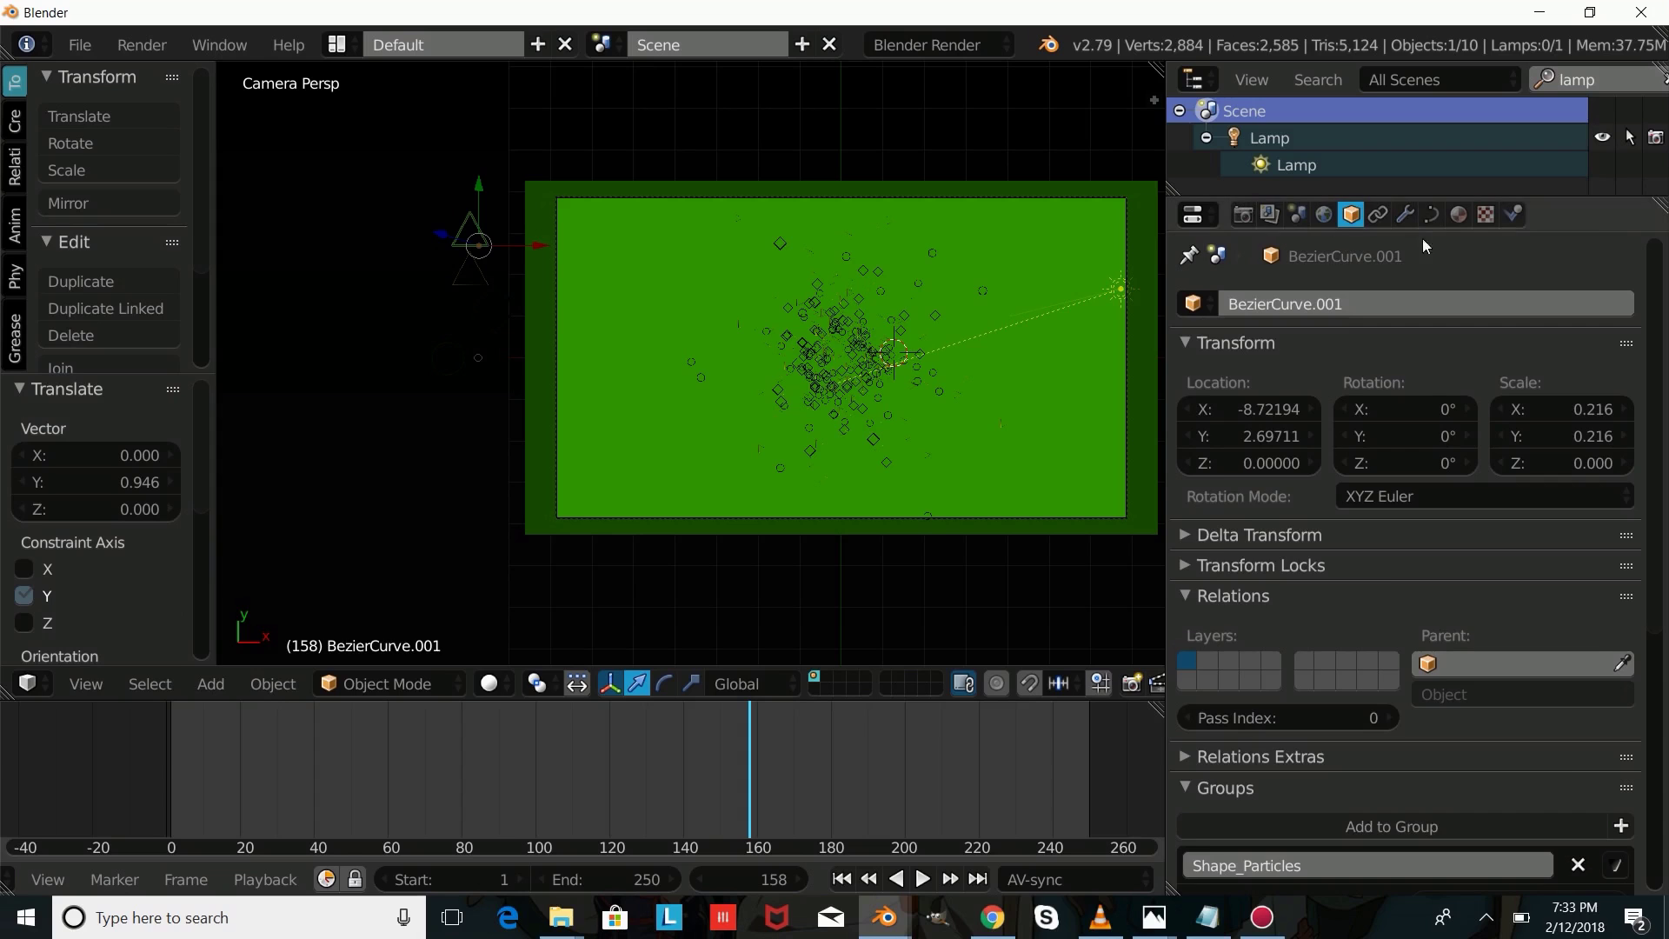
Step: Give the copy its own material with diffuse hex colour FFFFFF
left_click(1459, 217)
left_click(1426, 294)
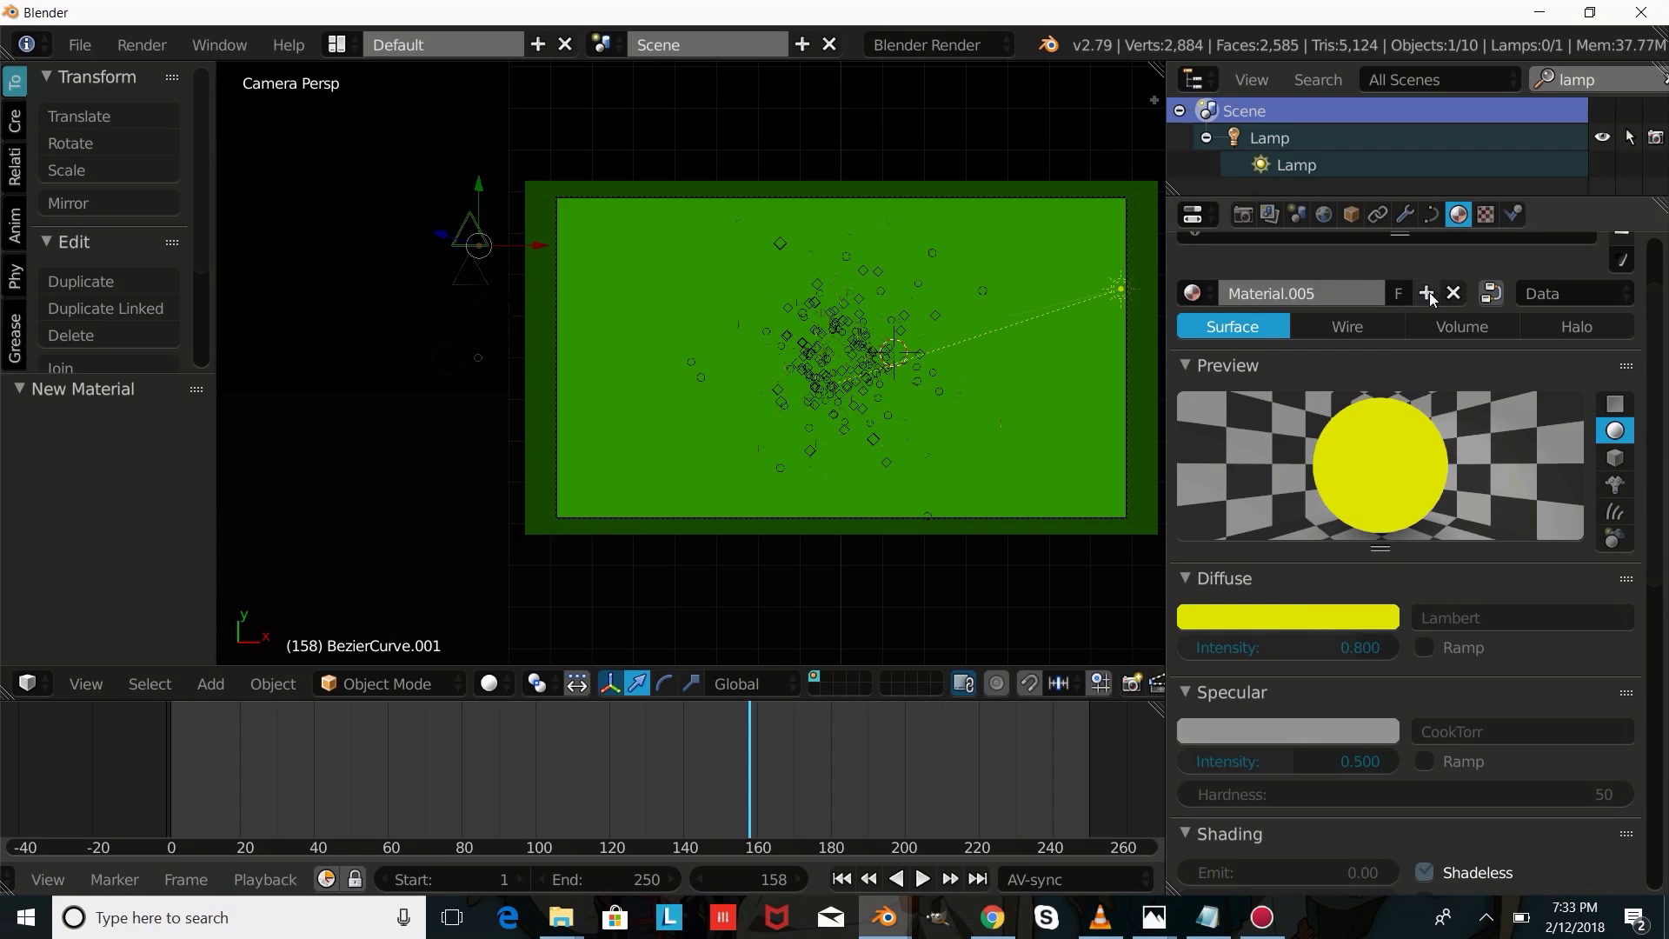
left_click(1304, 617)
left_click(1378, 483)
left_click(1315, 525)
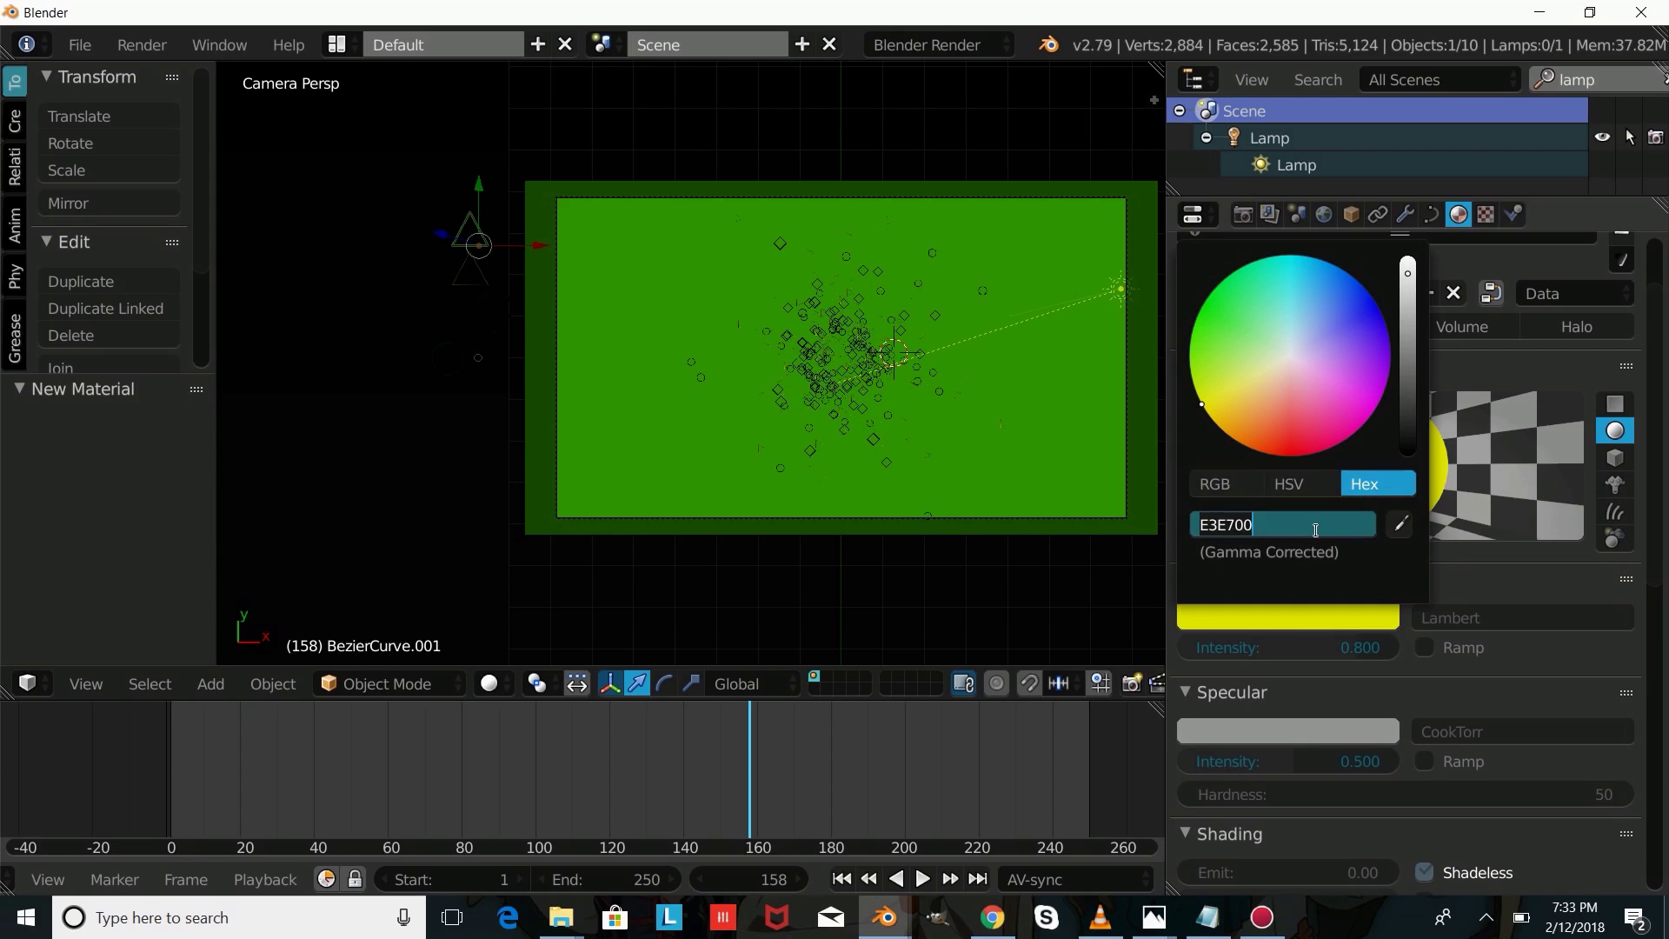
type("fff")
key("Return")
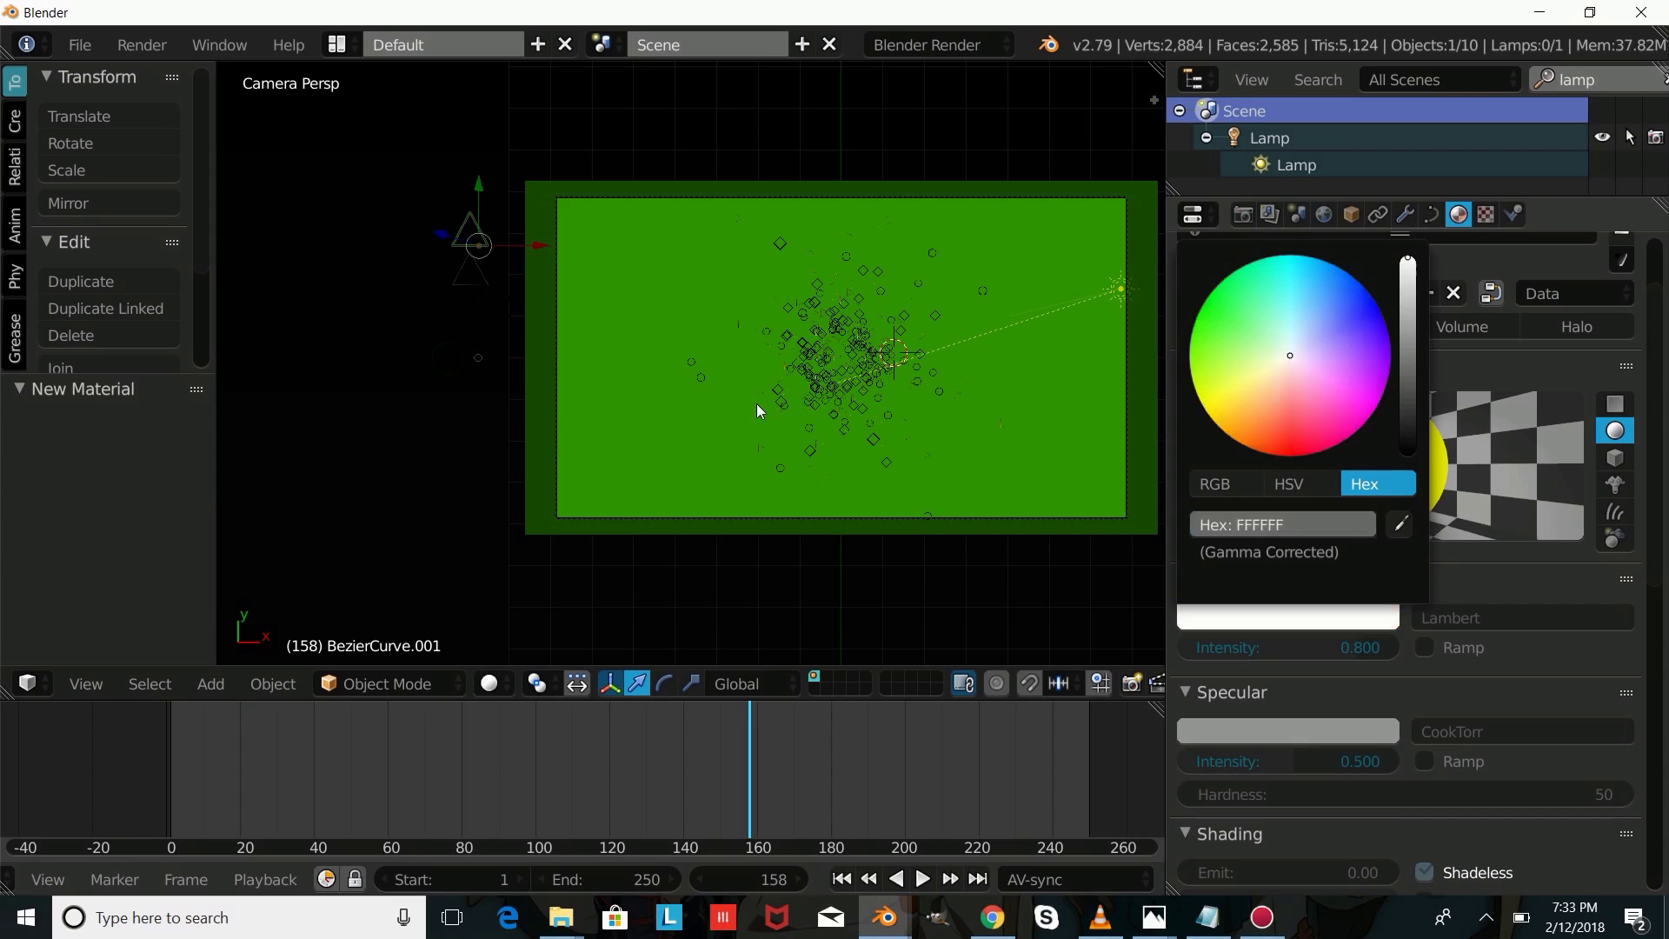
Step: Show material colours in the viewport, play the burst to frame 174, and select the emitter
scroll(687, 539, "up", 3)
left_click_drag(534, 742, 708, 753)
left_click(489, 683)
left_click(600, 530)
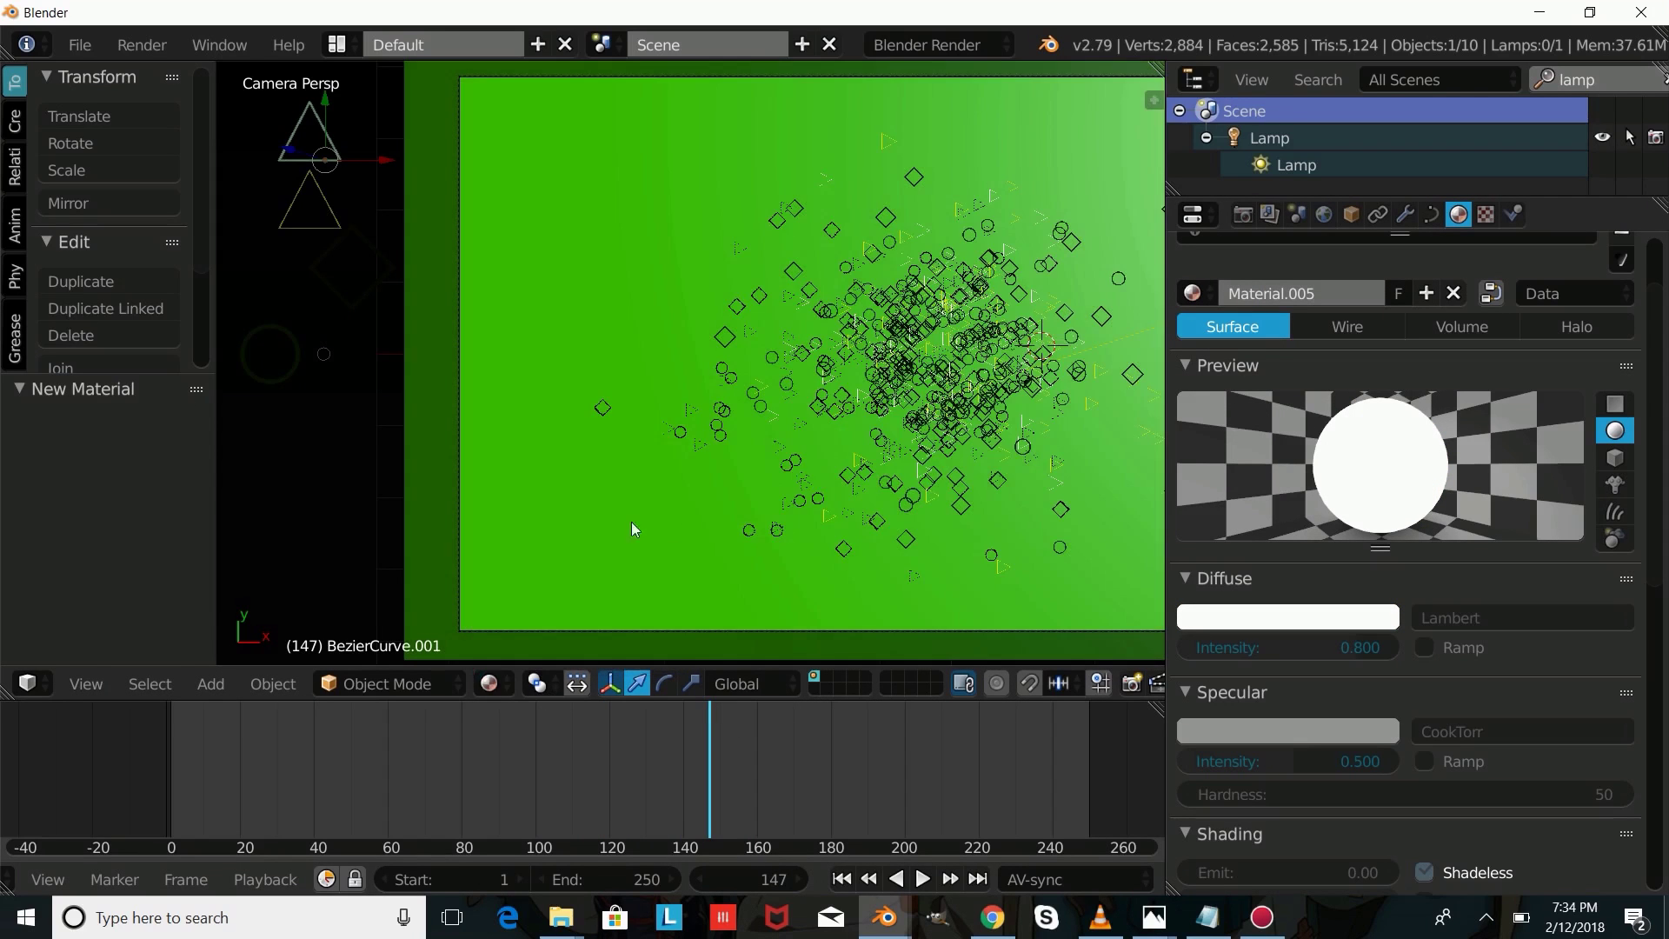
scroll(712, 565, "down", 2)
left_click_drag(565, 750, 460, 745)
key("alt+a")
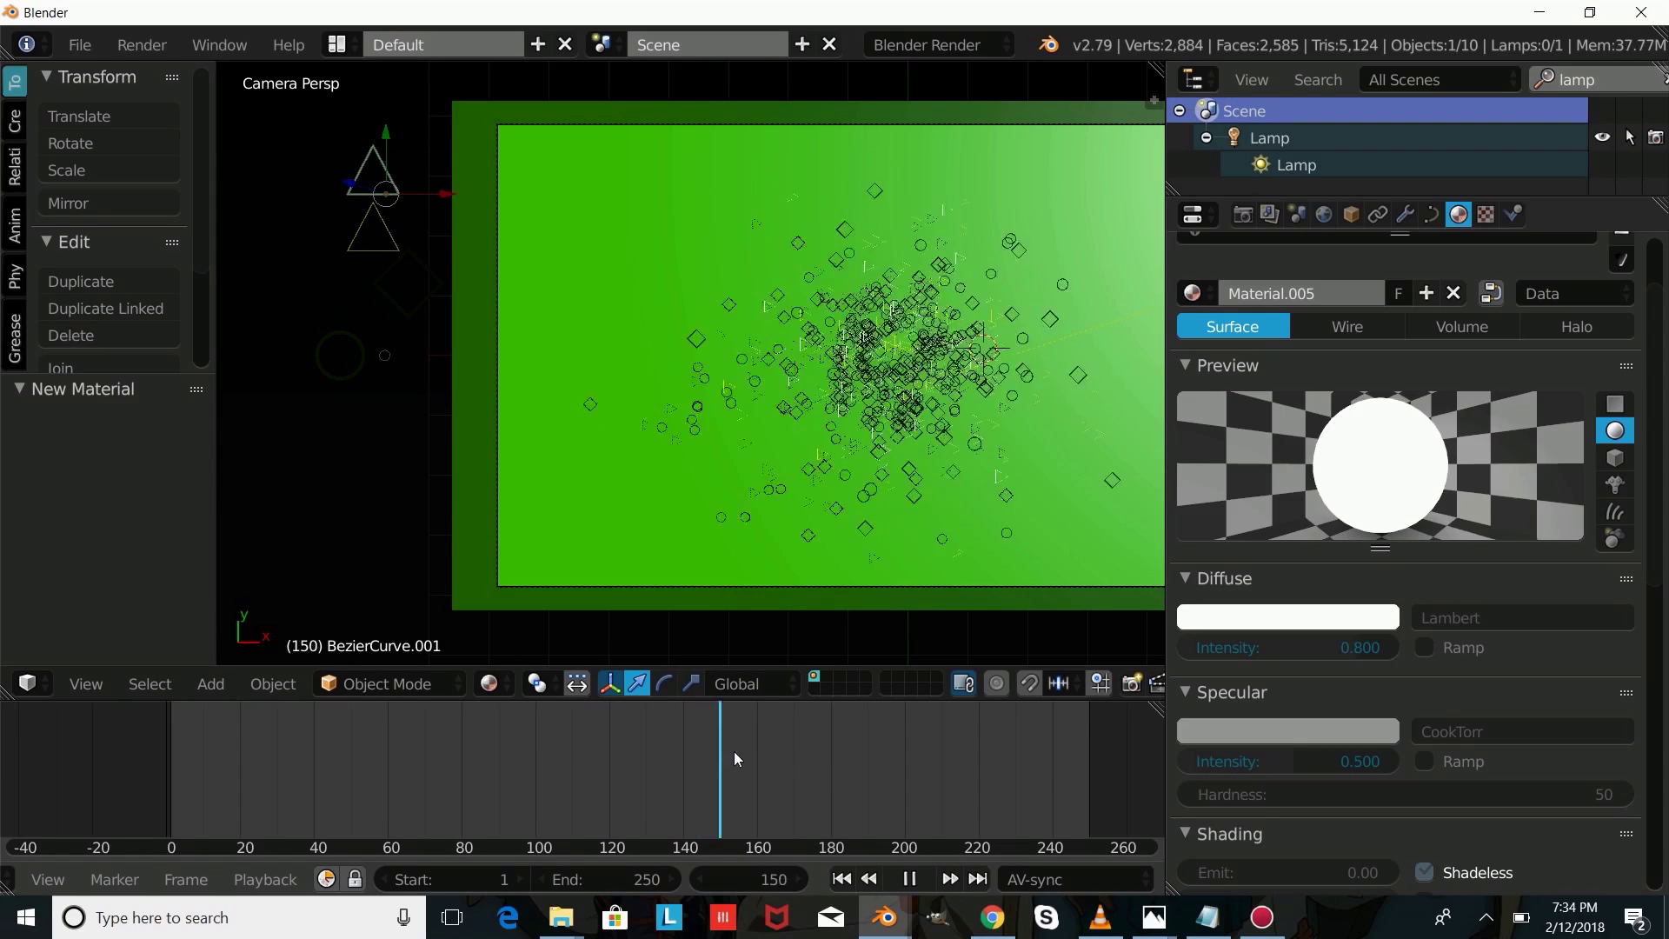
left_click(913, 879)
left_click(922, 879)
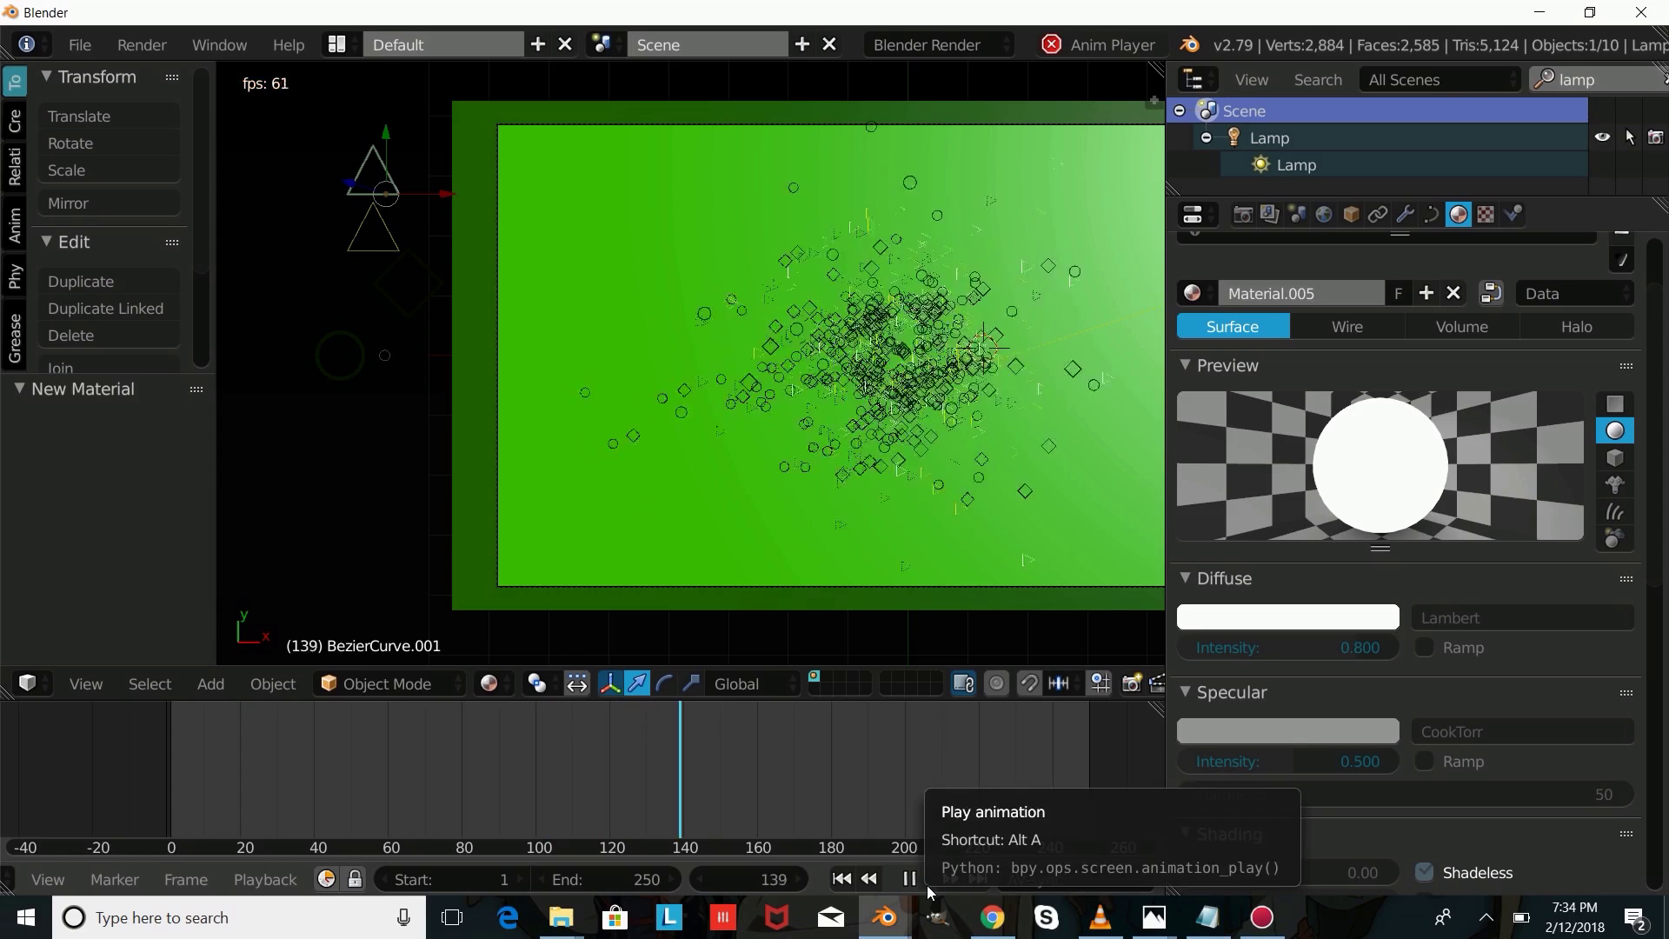
left_click(929, 888)
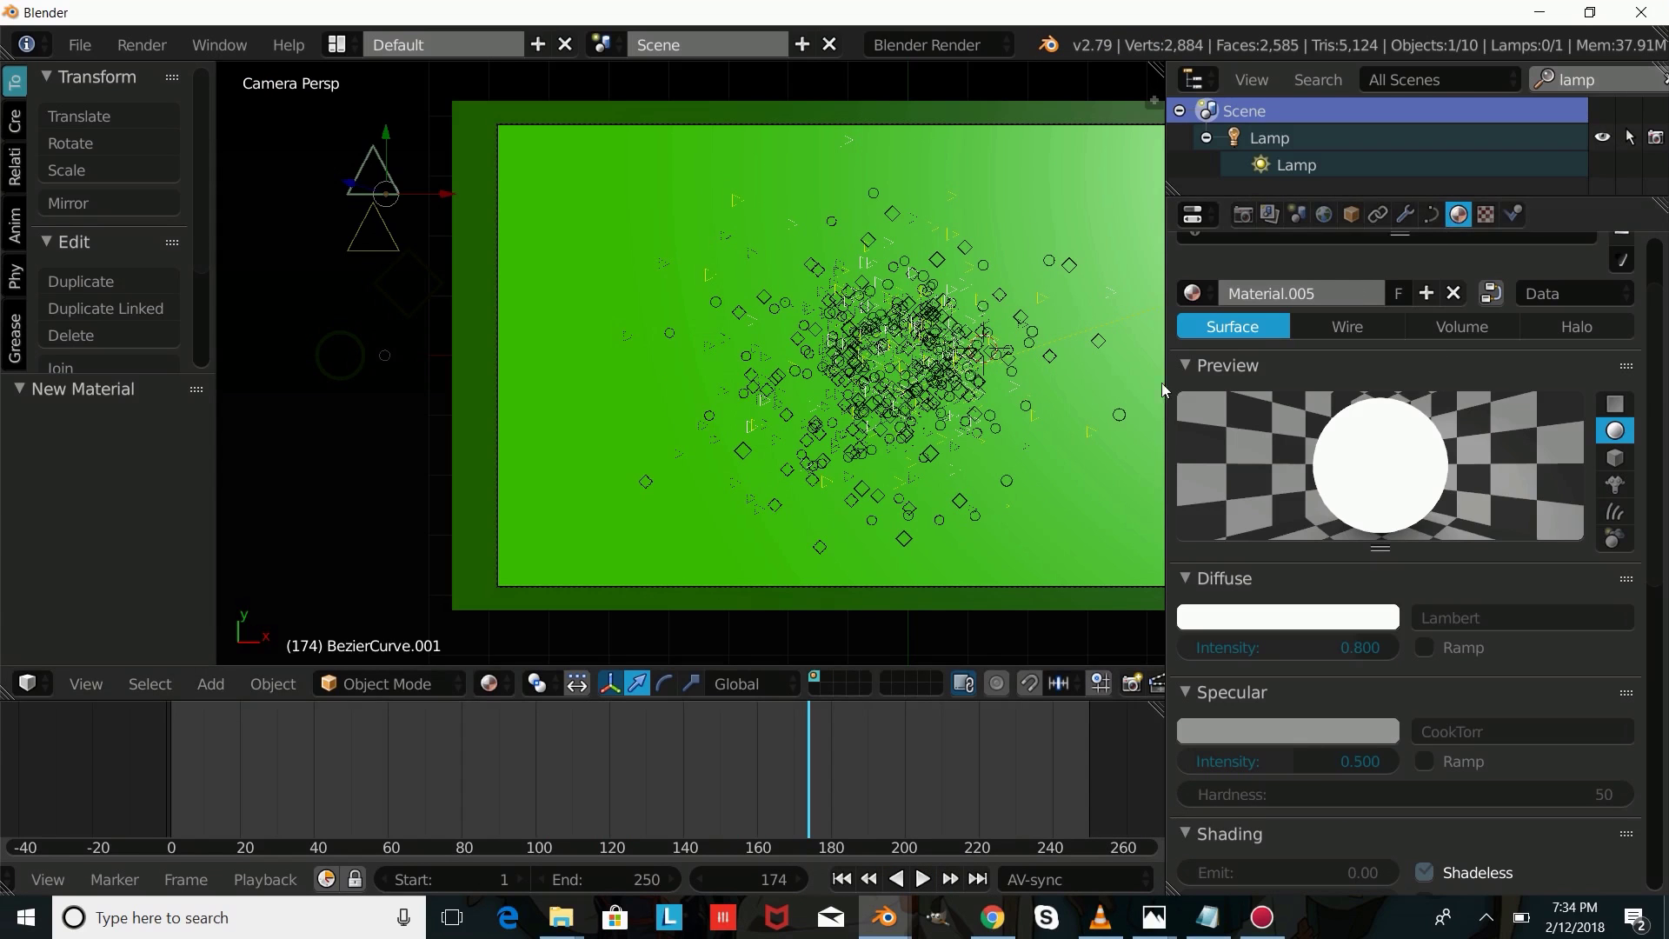
right_click(907, 369)
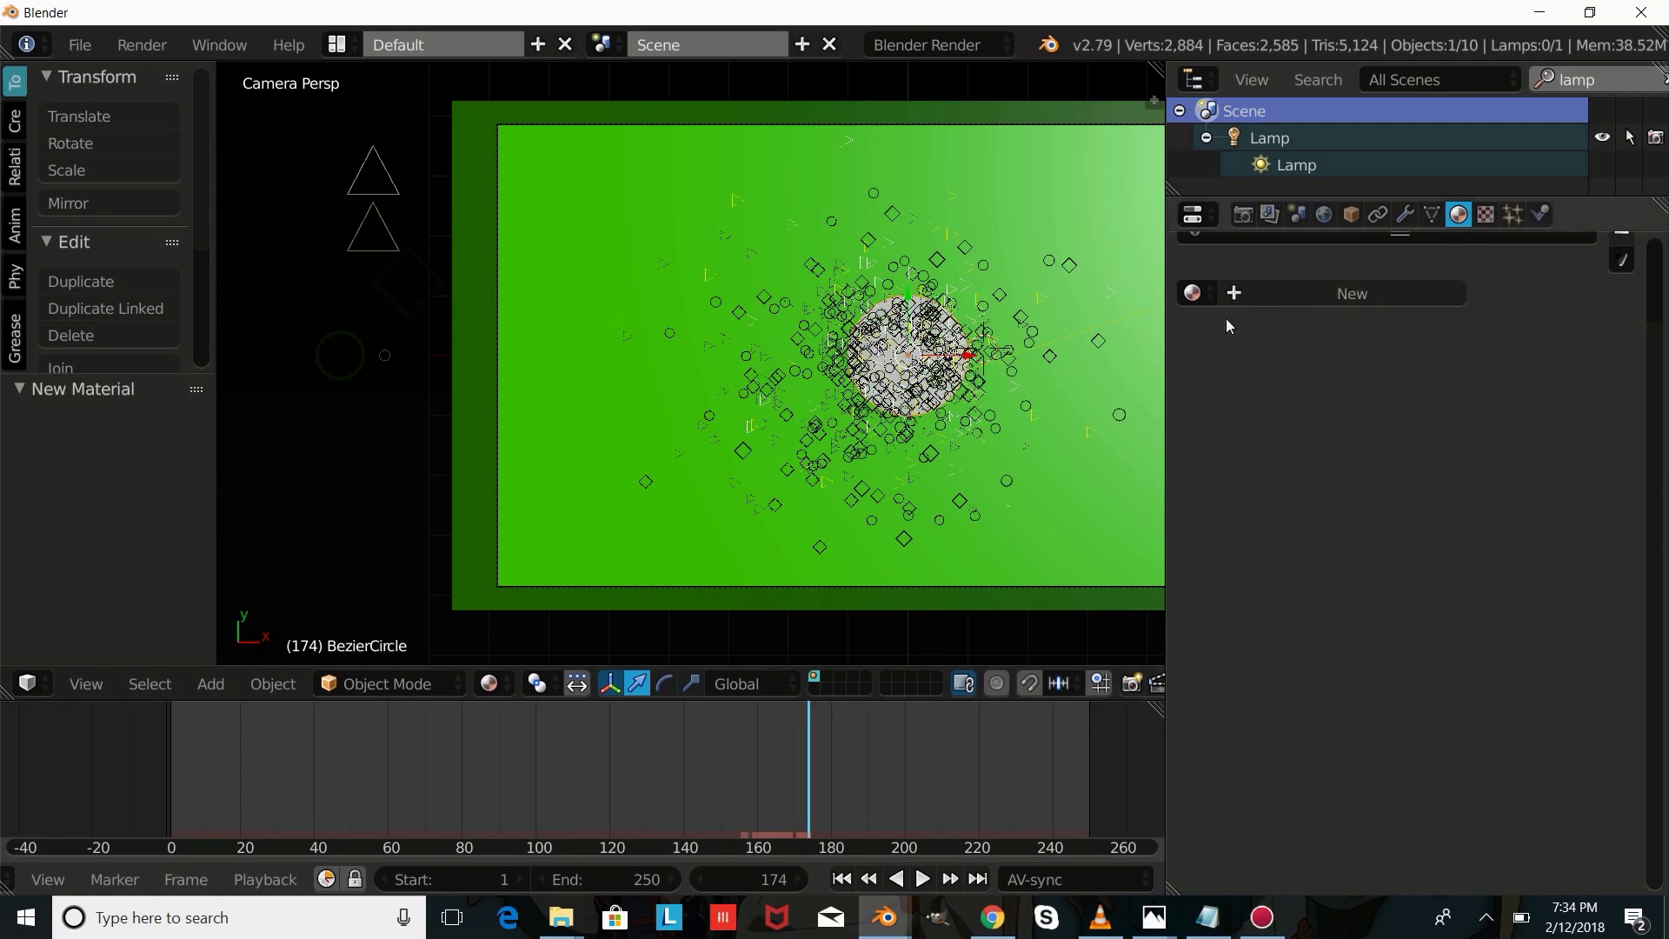
Step: Set the emitter's particle size to 0.260 and emission number to 1553
left_click(1513, 214)
mouse_move(1286, 617)
left_mouse_down()
mouse_move(1365, 617)
mouse_move(1278, 617)
mouse_move(1356, 617)
mouse_move(1287, 599)
left_mouse_up()
scroll(1296, 586, "up", 5)
scroll(1314, 575, "up", 10)
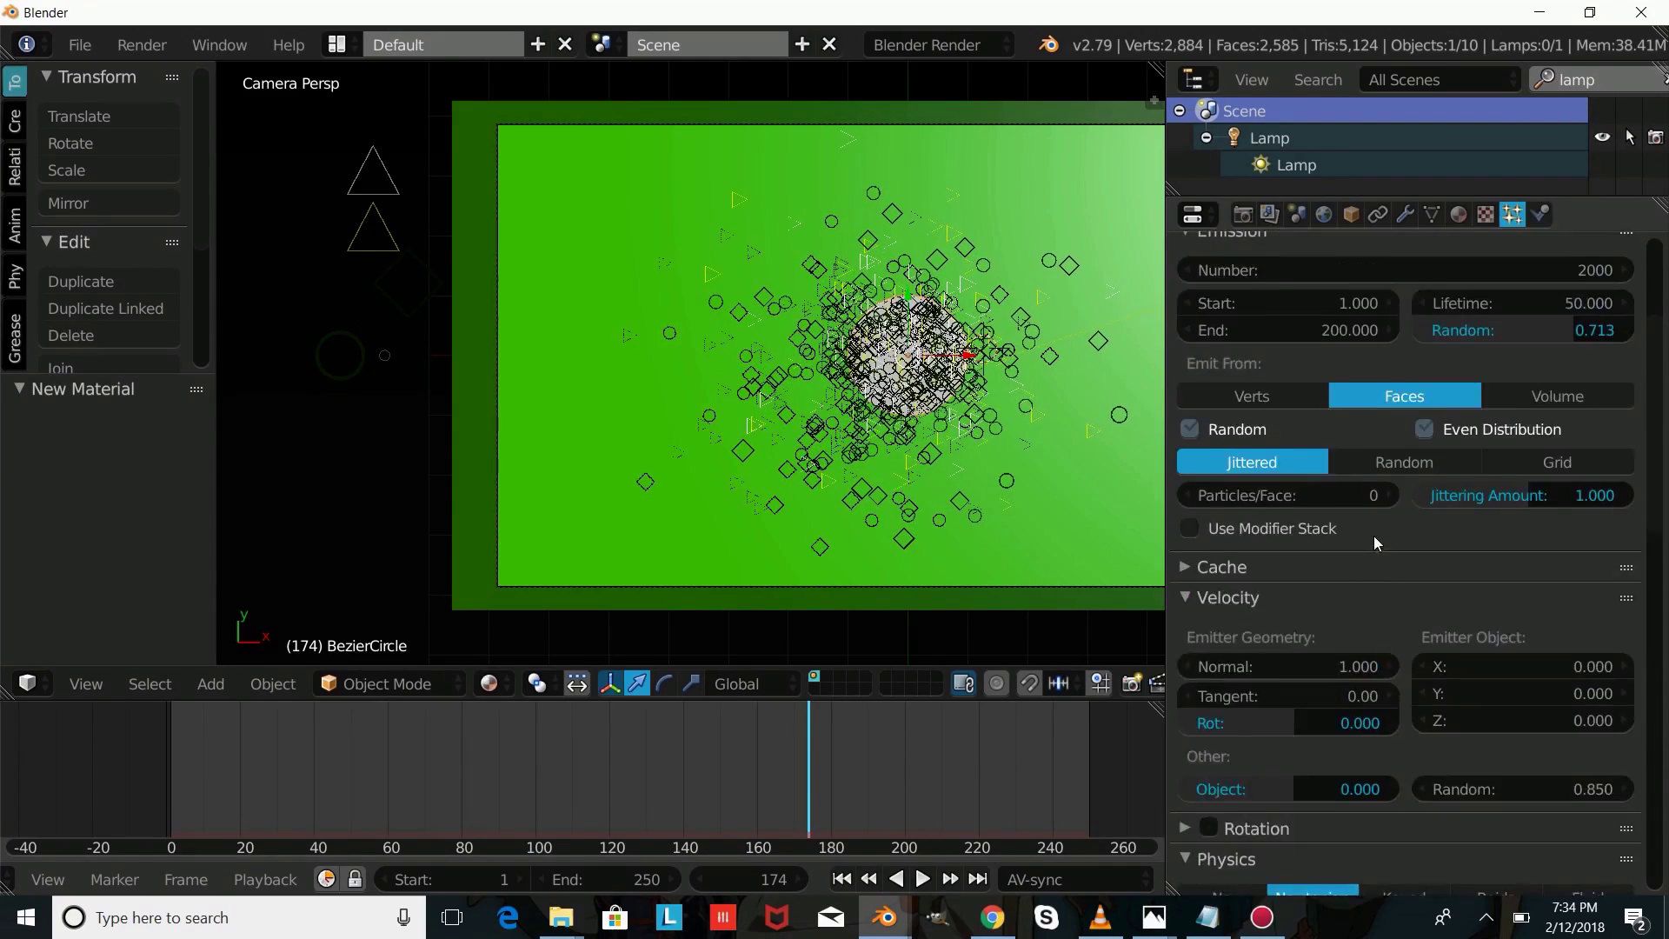
left_click_drag(1498, 506, 1482, 506)
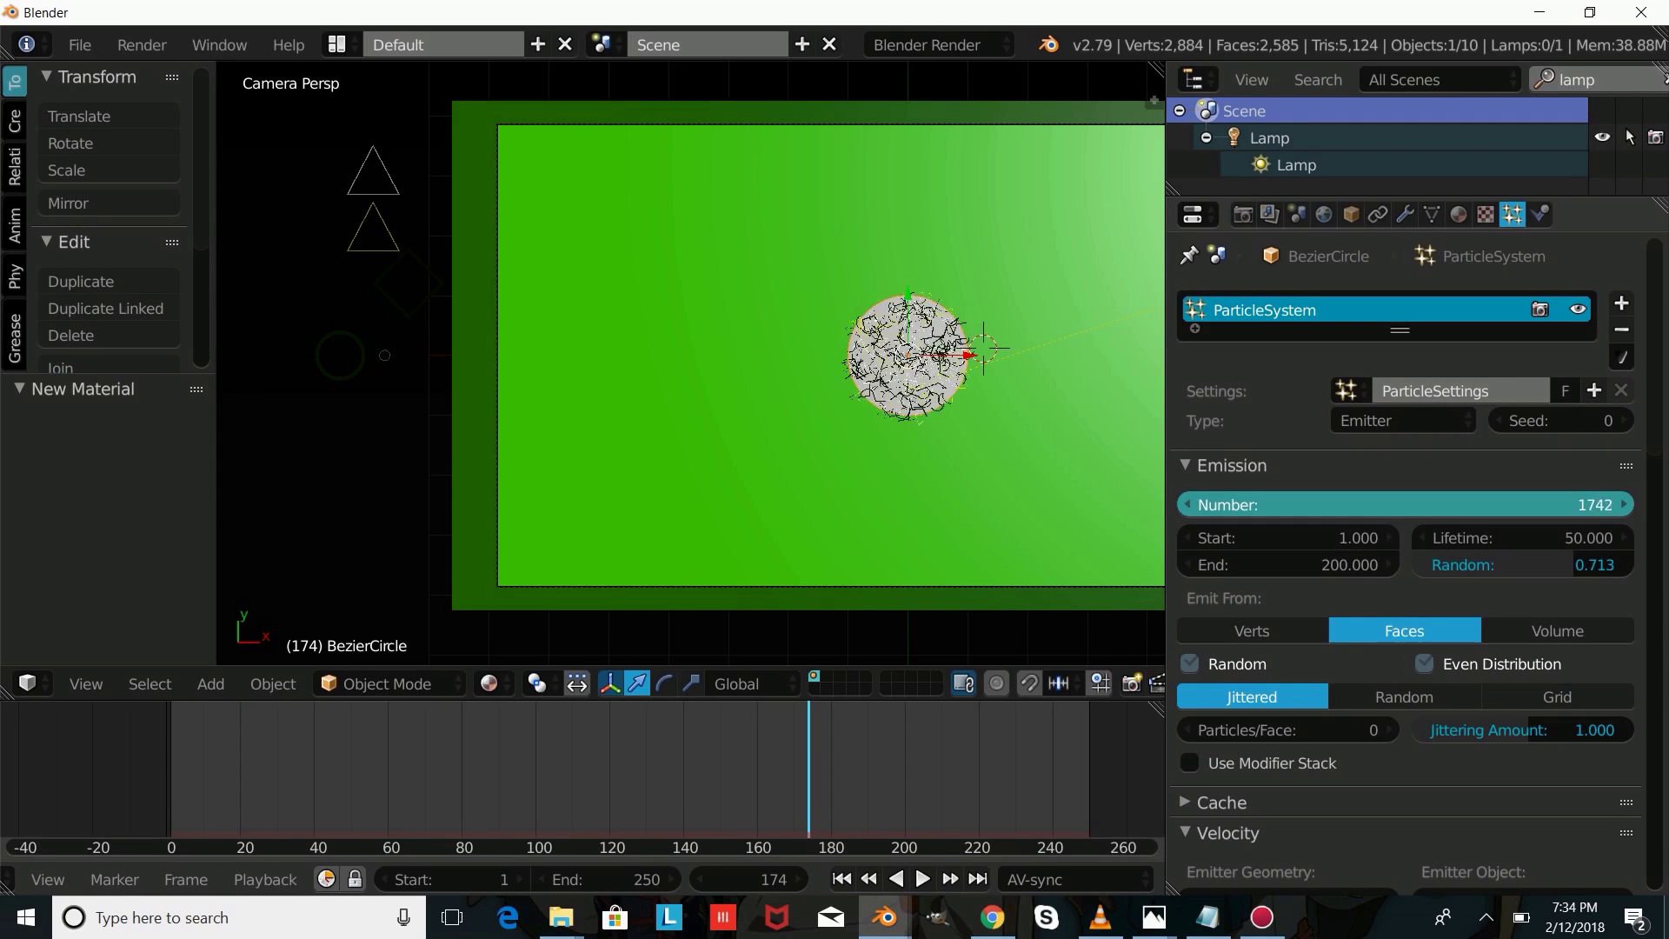
left_click_drag(1478, 506, 1469, 506)
Step: Play and scrub the timeline to review the shape burst
key("alt+a")
left_click_drag(582, 747, 880, 760)
left_click_drag(401, 769, 203, 786)
left_click(923, 878)
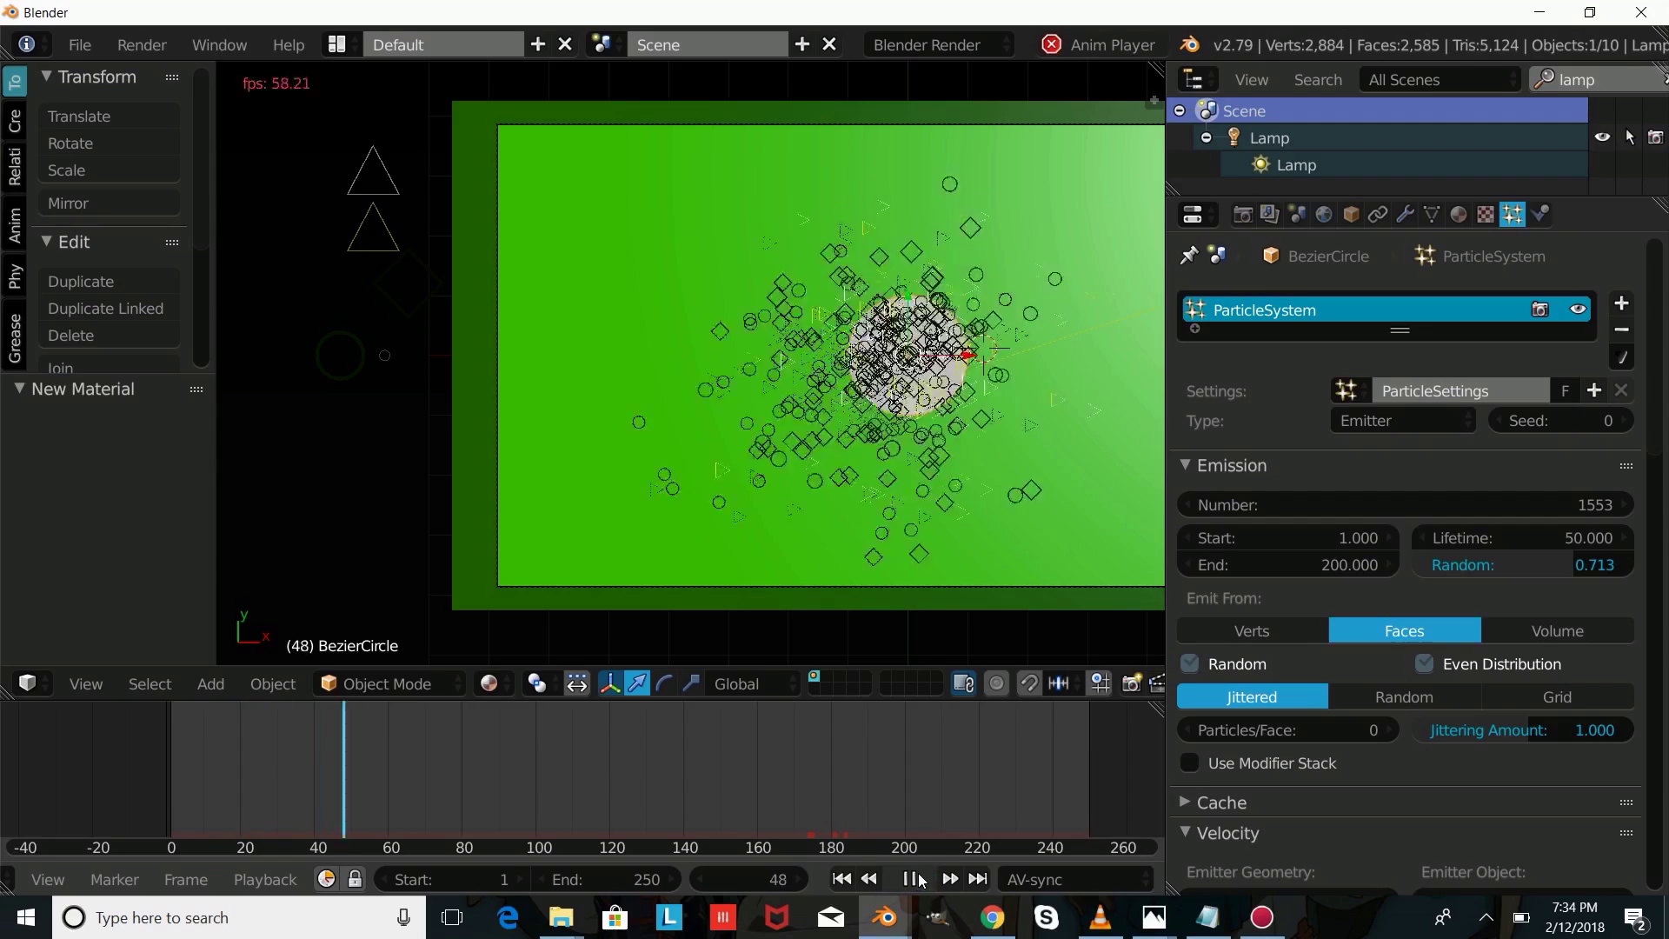
left_click_drag(647, 808, 895, 836)
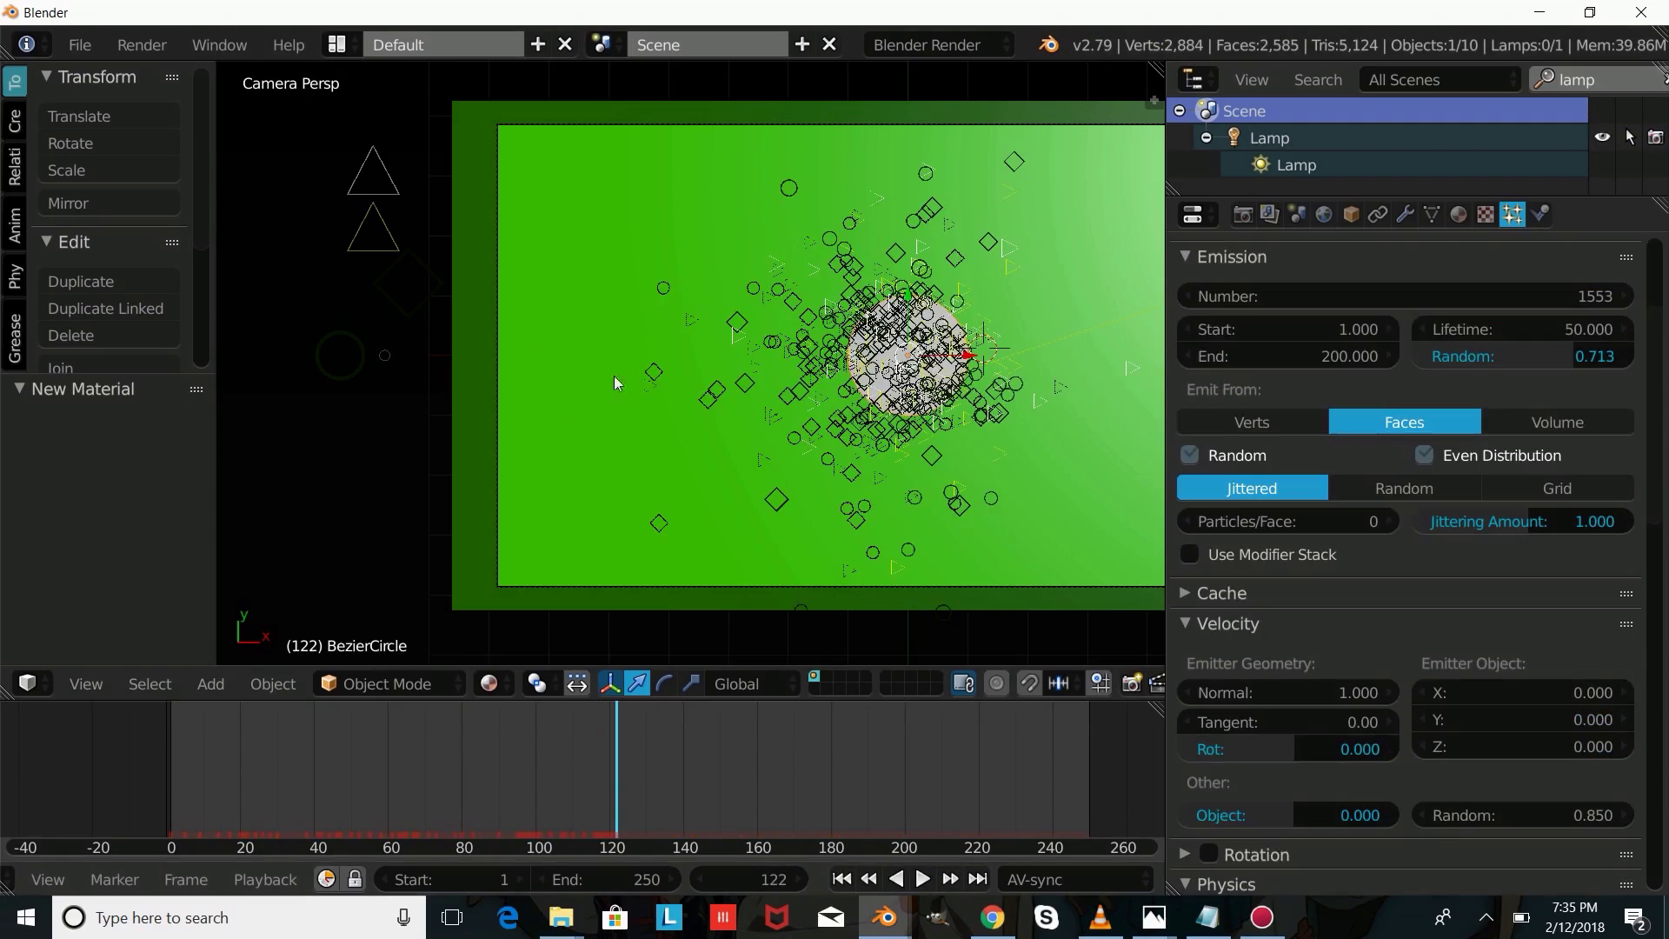
Step: Start File > Save As and enter '2D SHAPE PARTICLES' as the file name
left_click(79, 44)
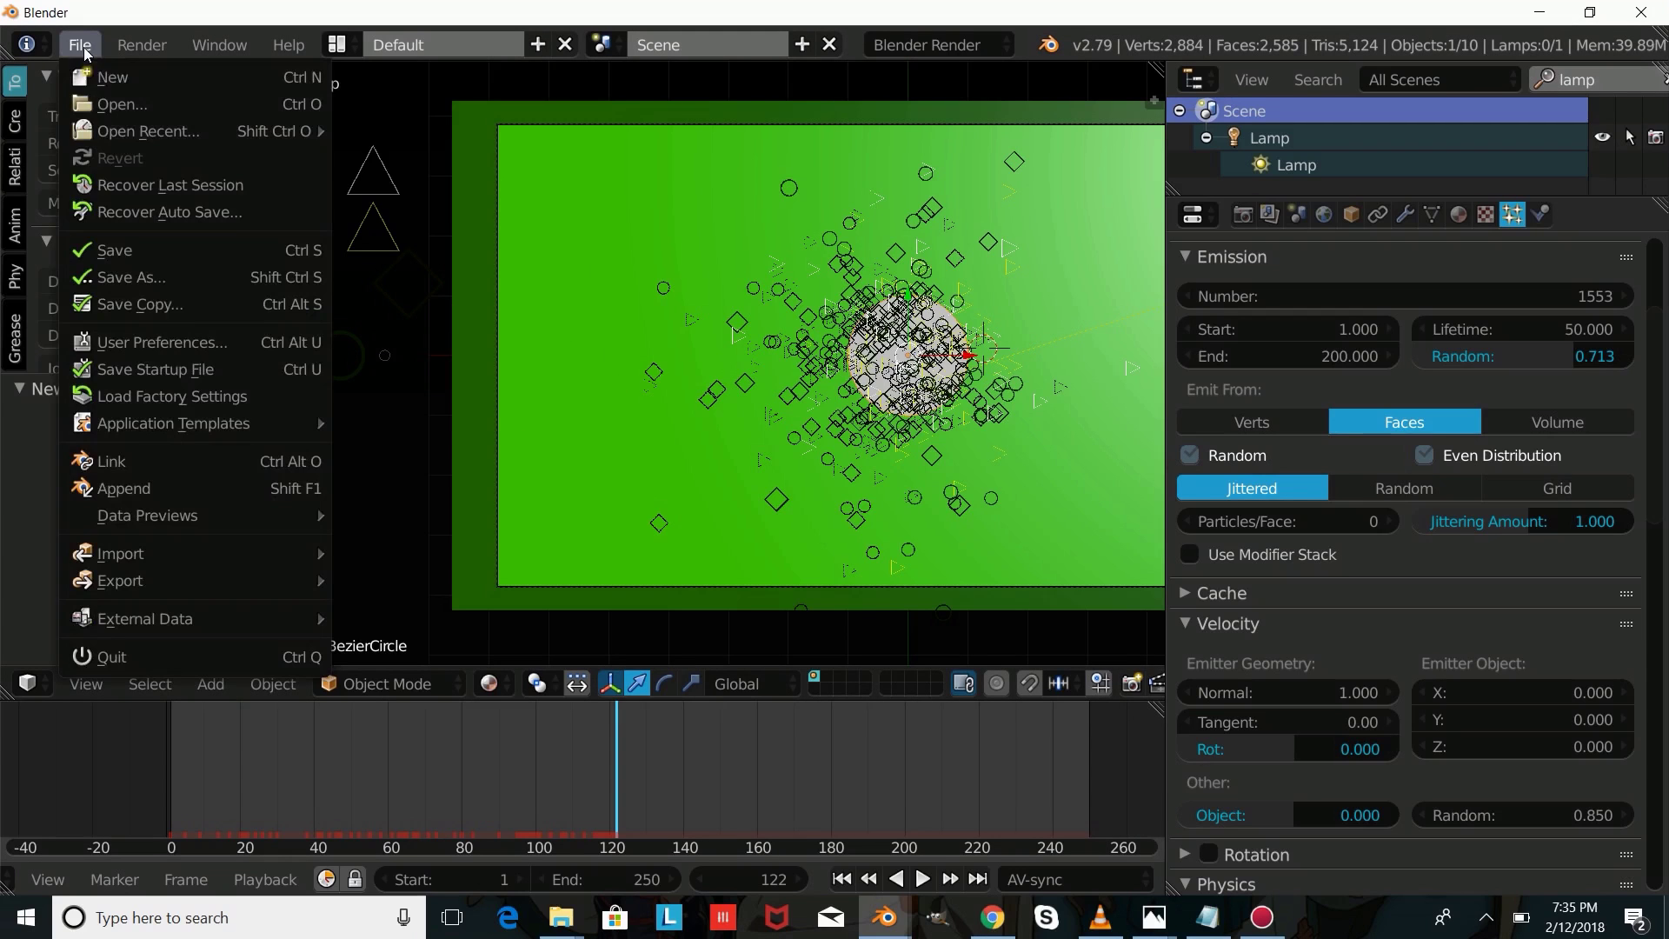
left_click(113, 277)
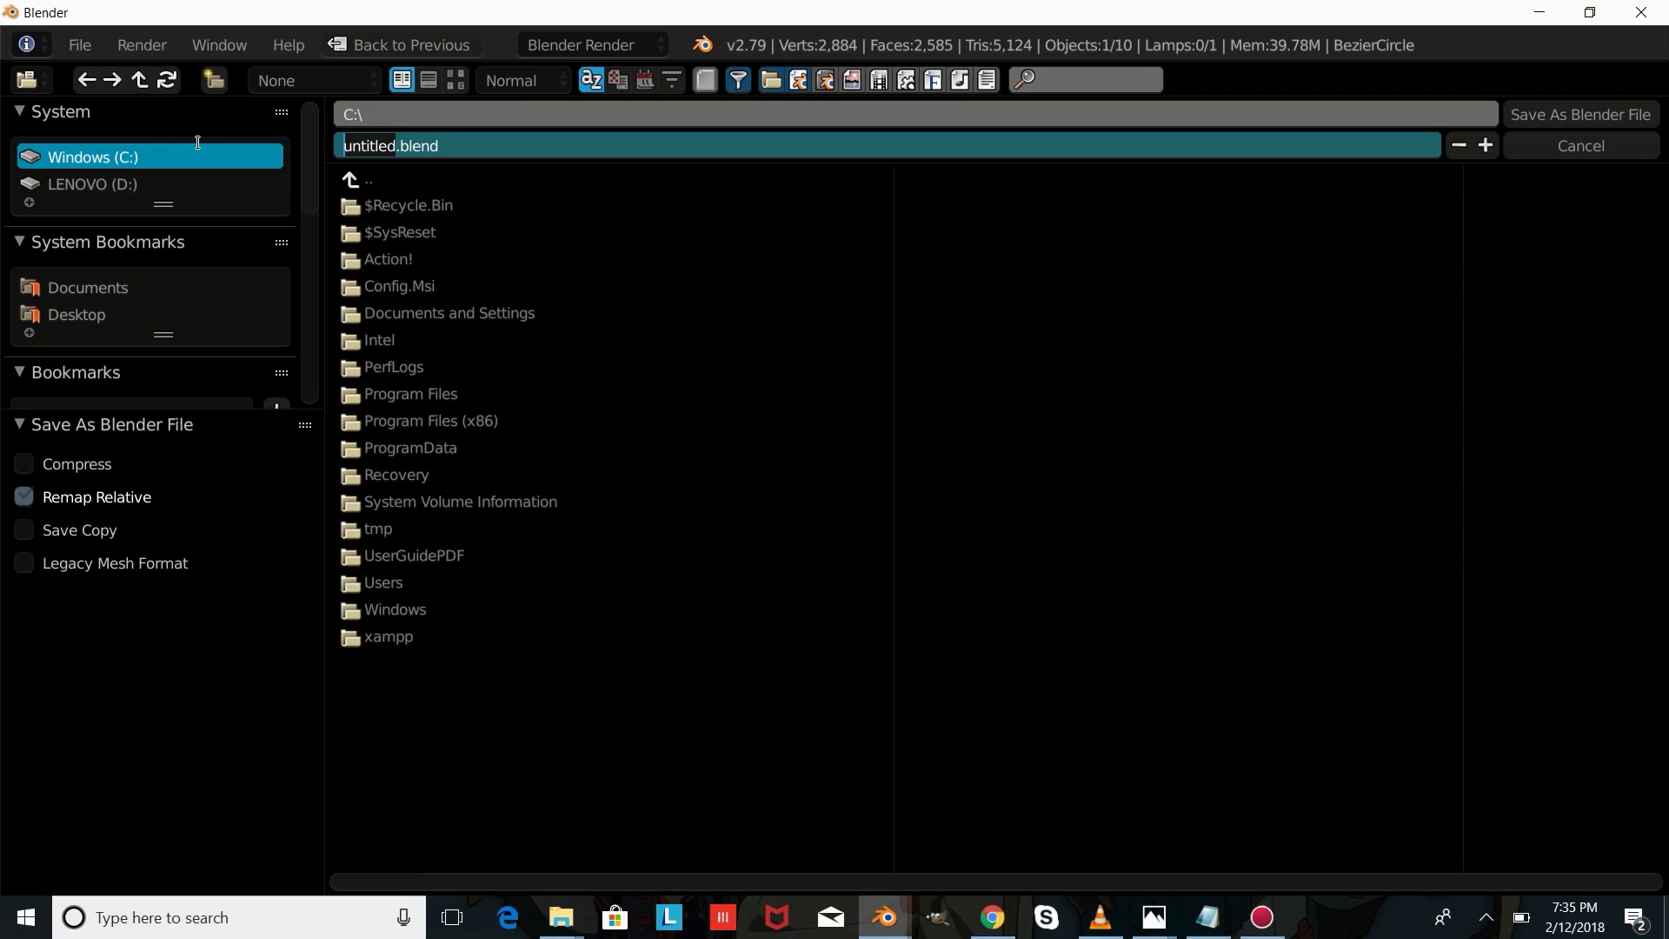
type("2D")
type(" SHAPE PART")
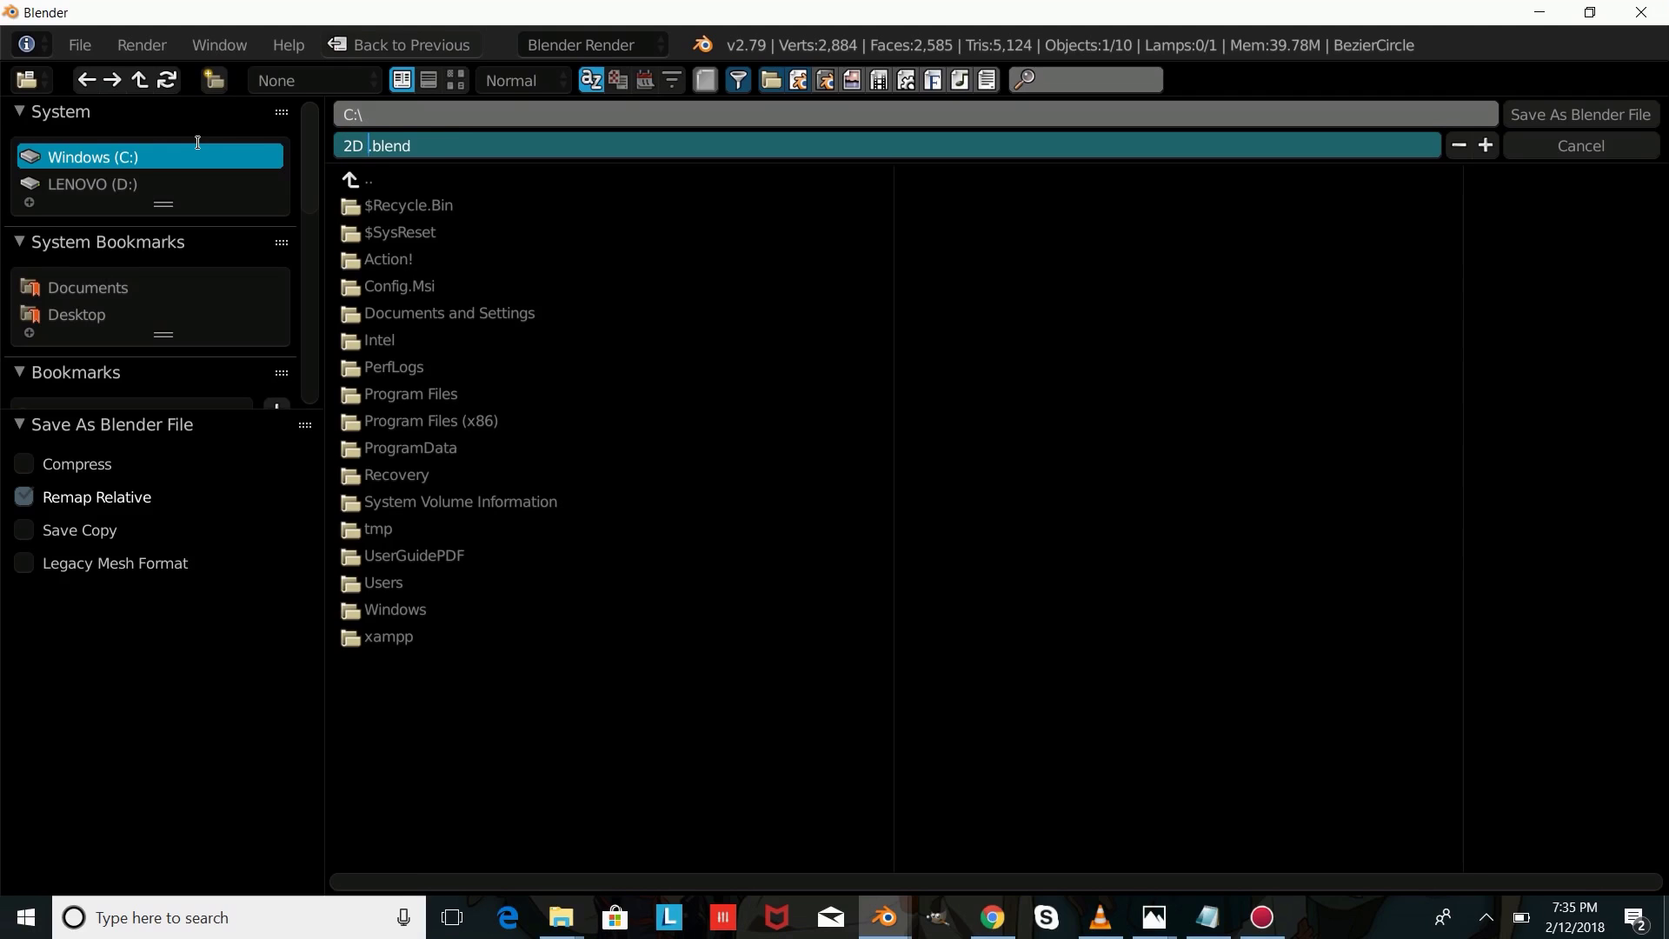
type("ICLES")
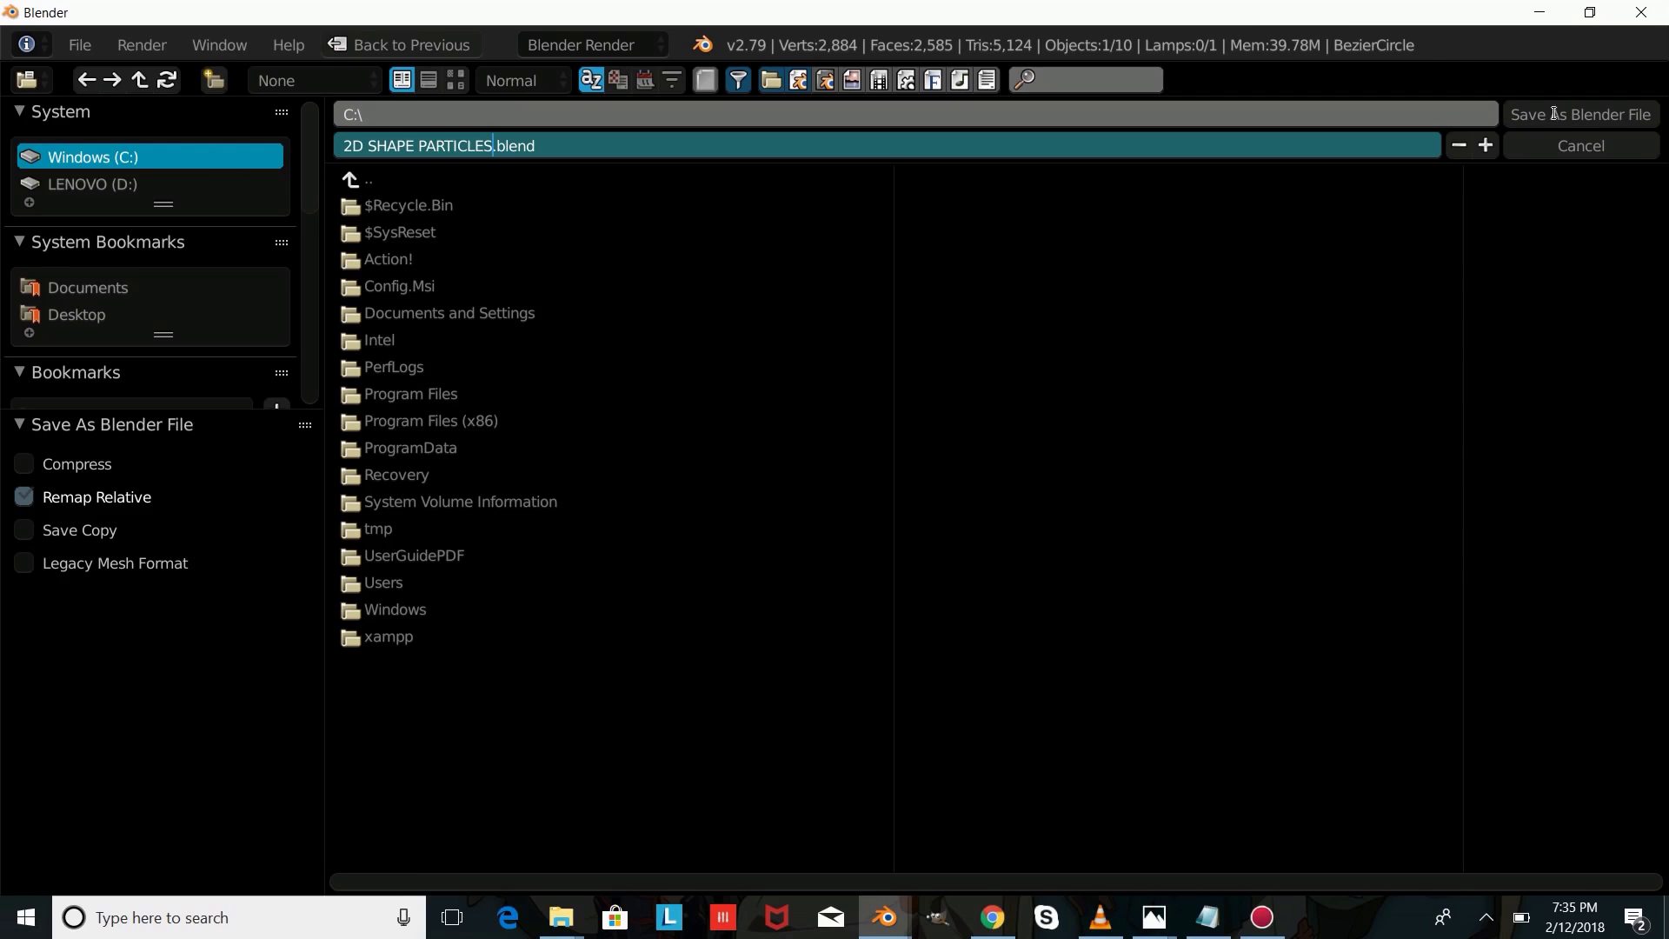
key("Return")
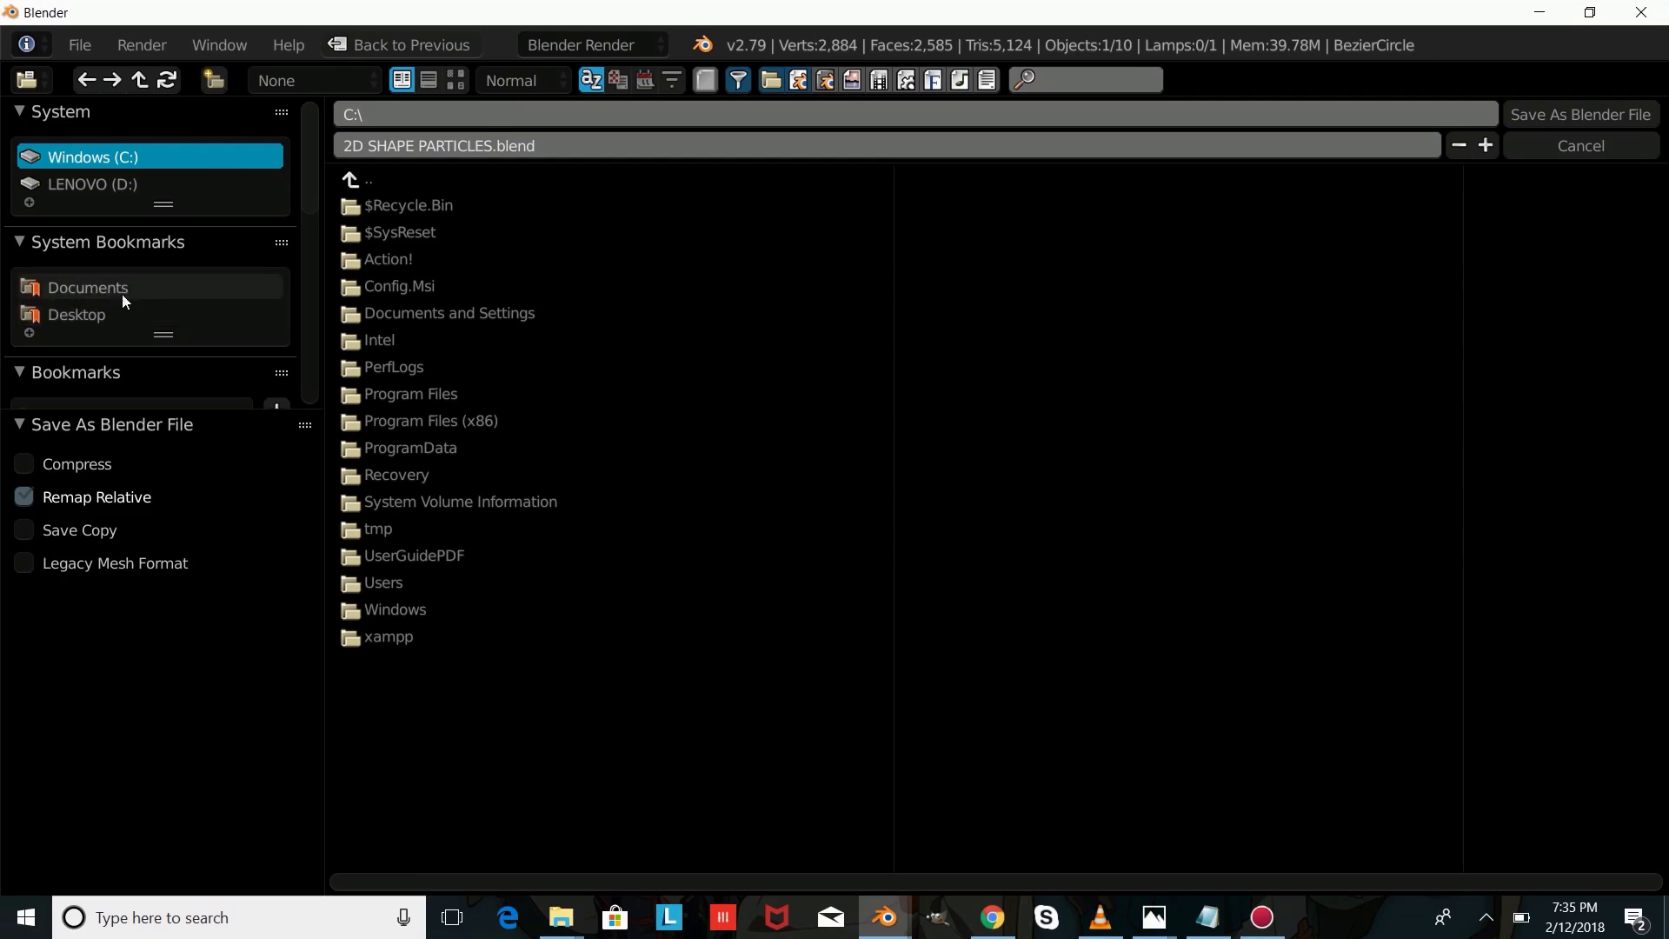
Step: Set the render output file format to FFmpeg video
left_click(1581, 146)
left_click(1243, 214)
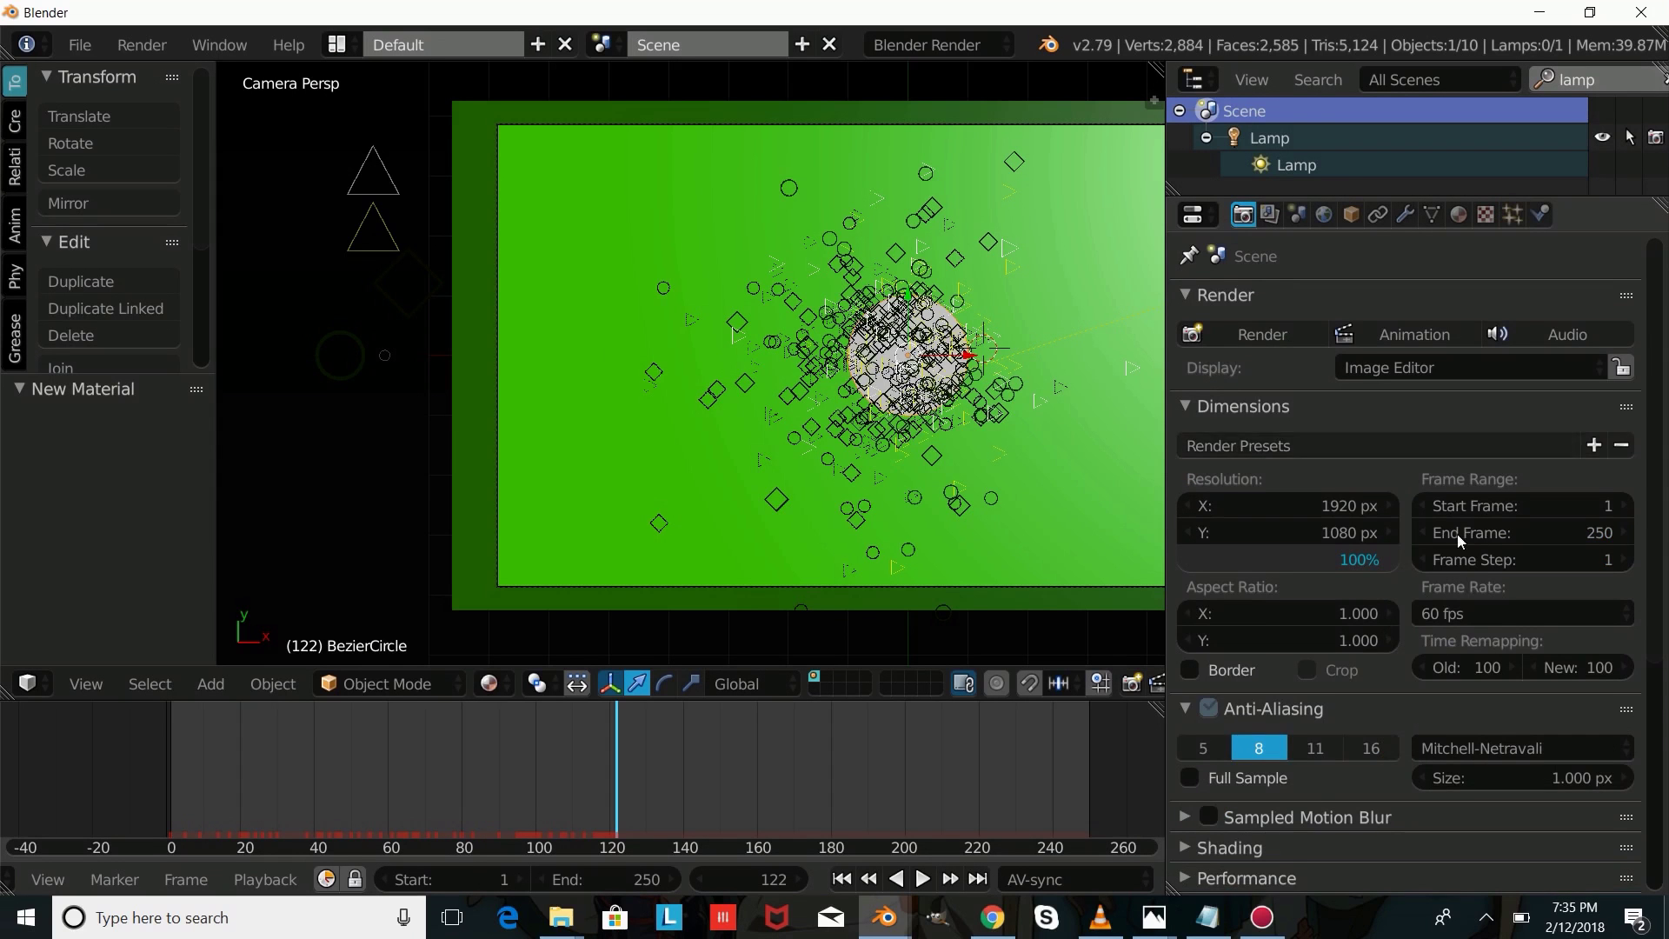
scroll(1489, 696, "down", 5)
scroll(1489, 695, "down", 3)
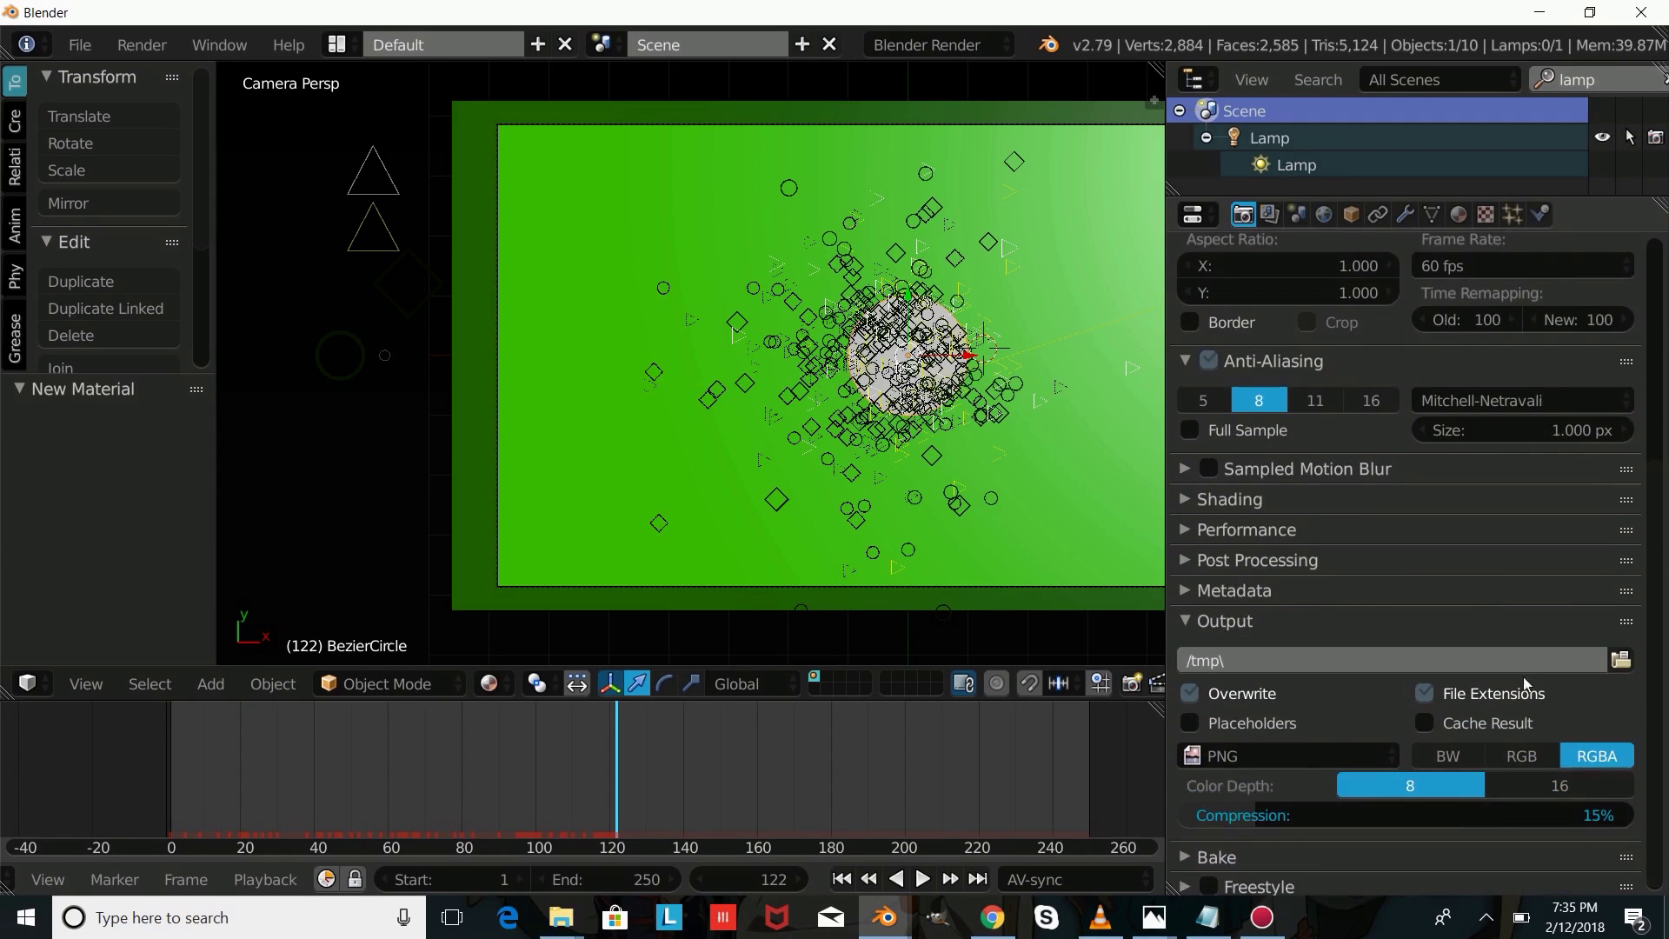
left_click(1294, 754)
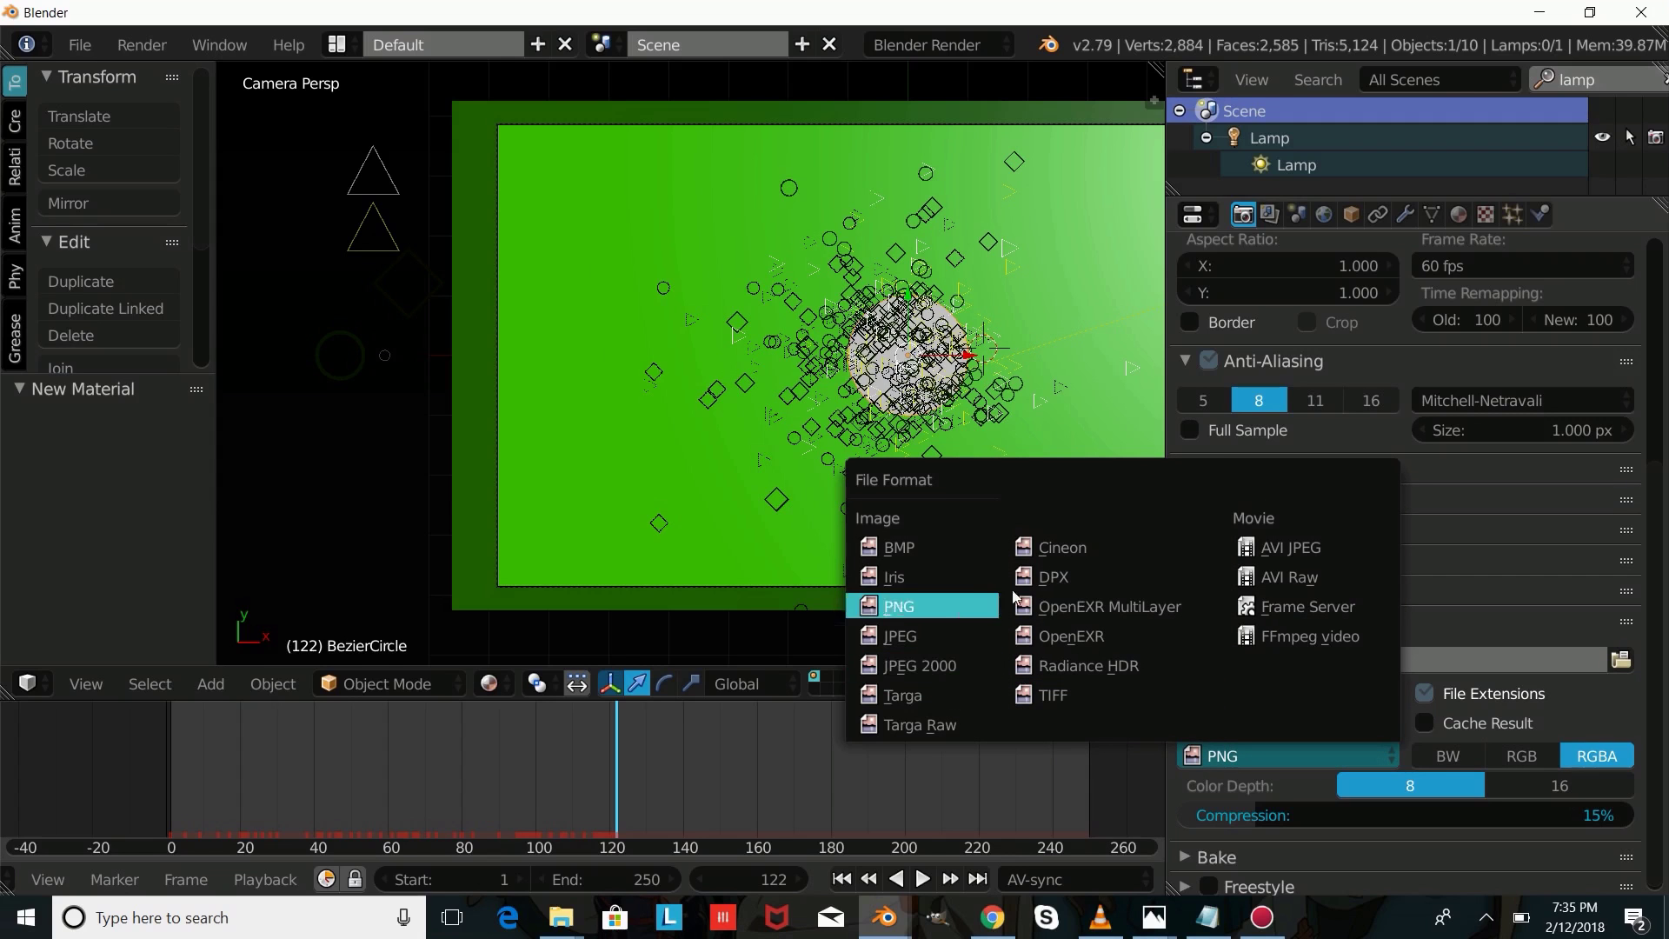
left_click(1309, 636)
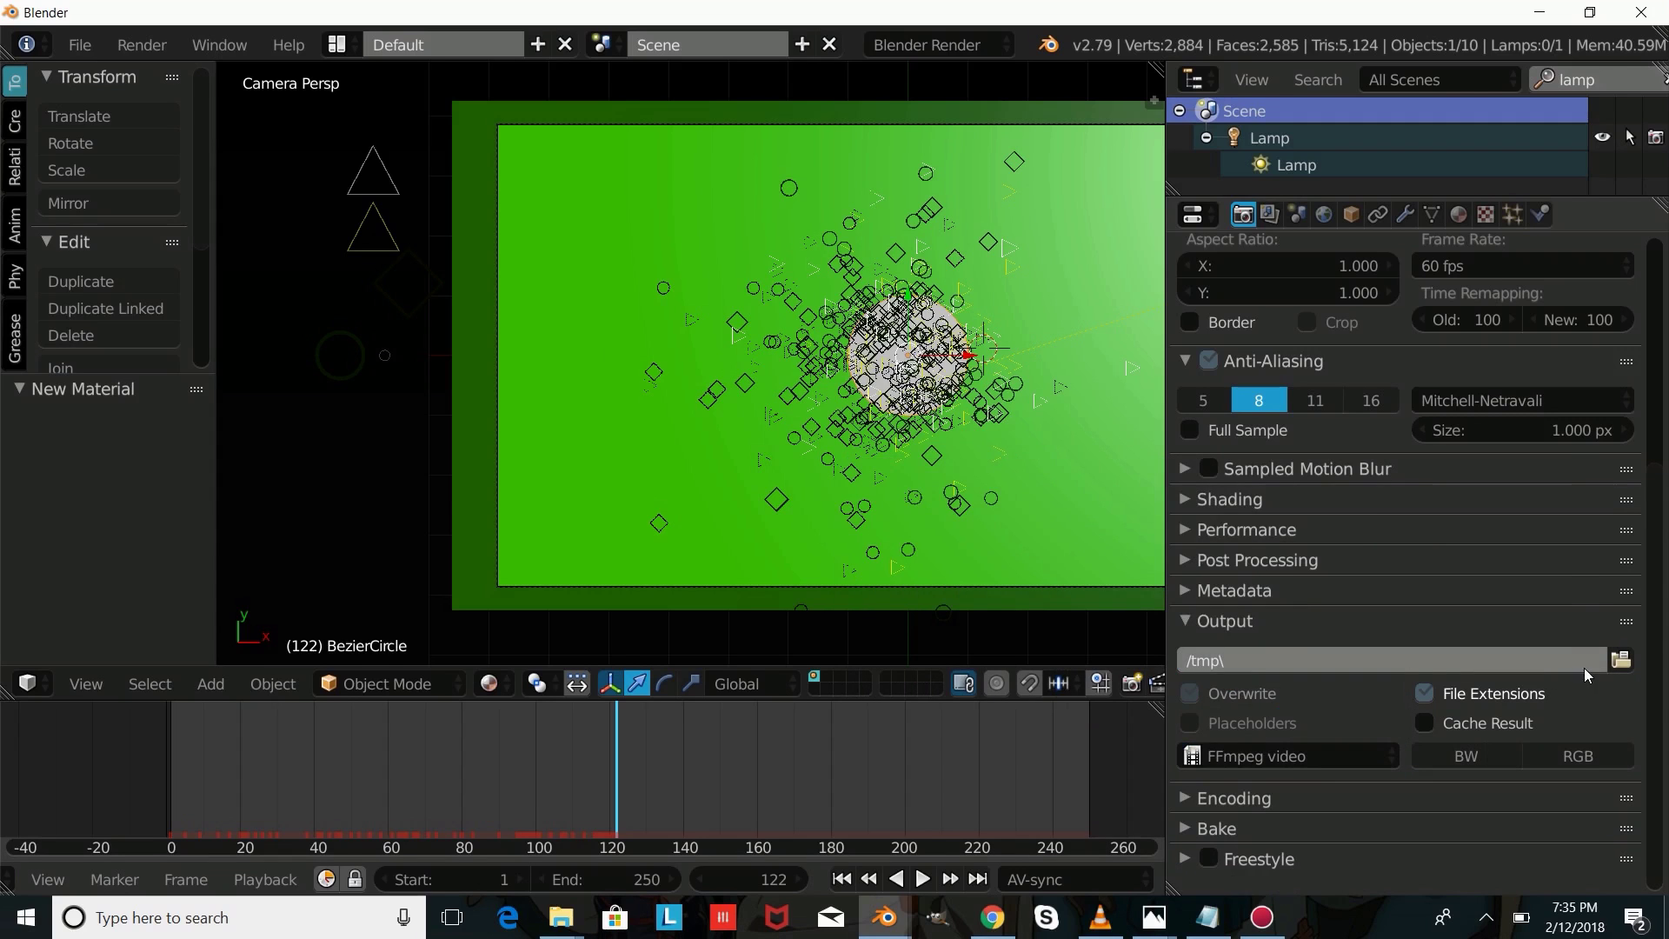
Step: Set the render output path to C:\2D SHAPE PARTICLES
left_click(1610, 656)
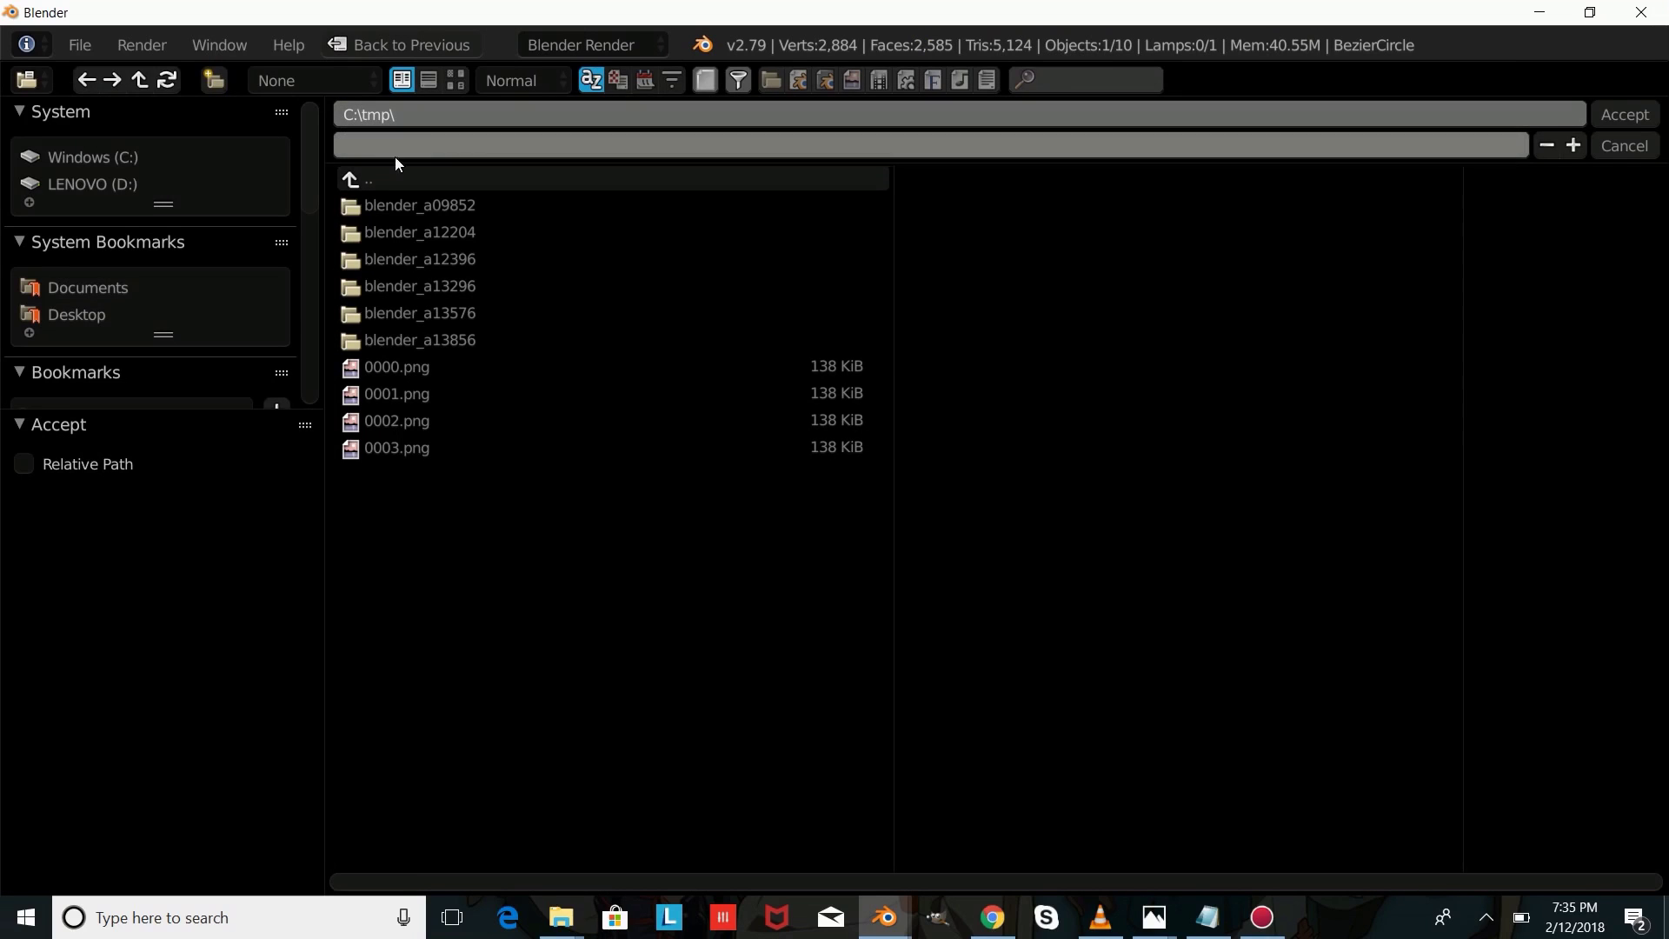
left_click(122, 157)
left_click(416, 142)
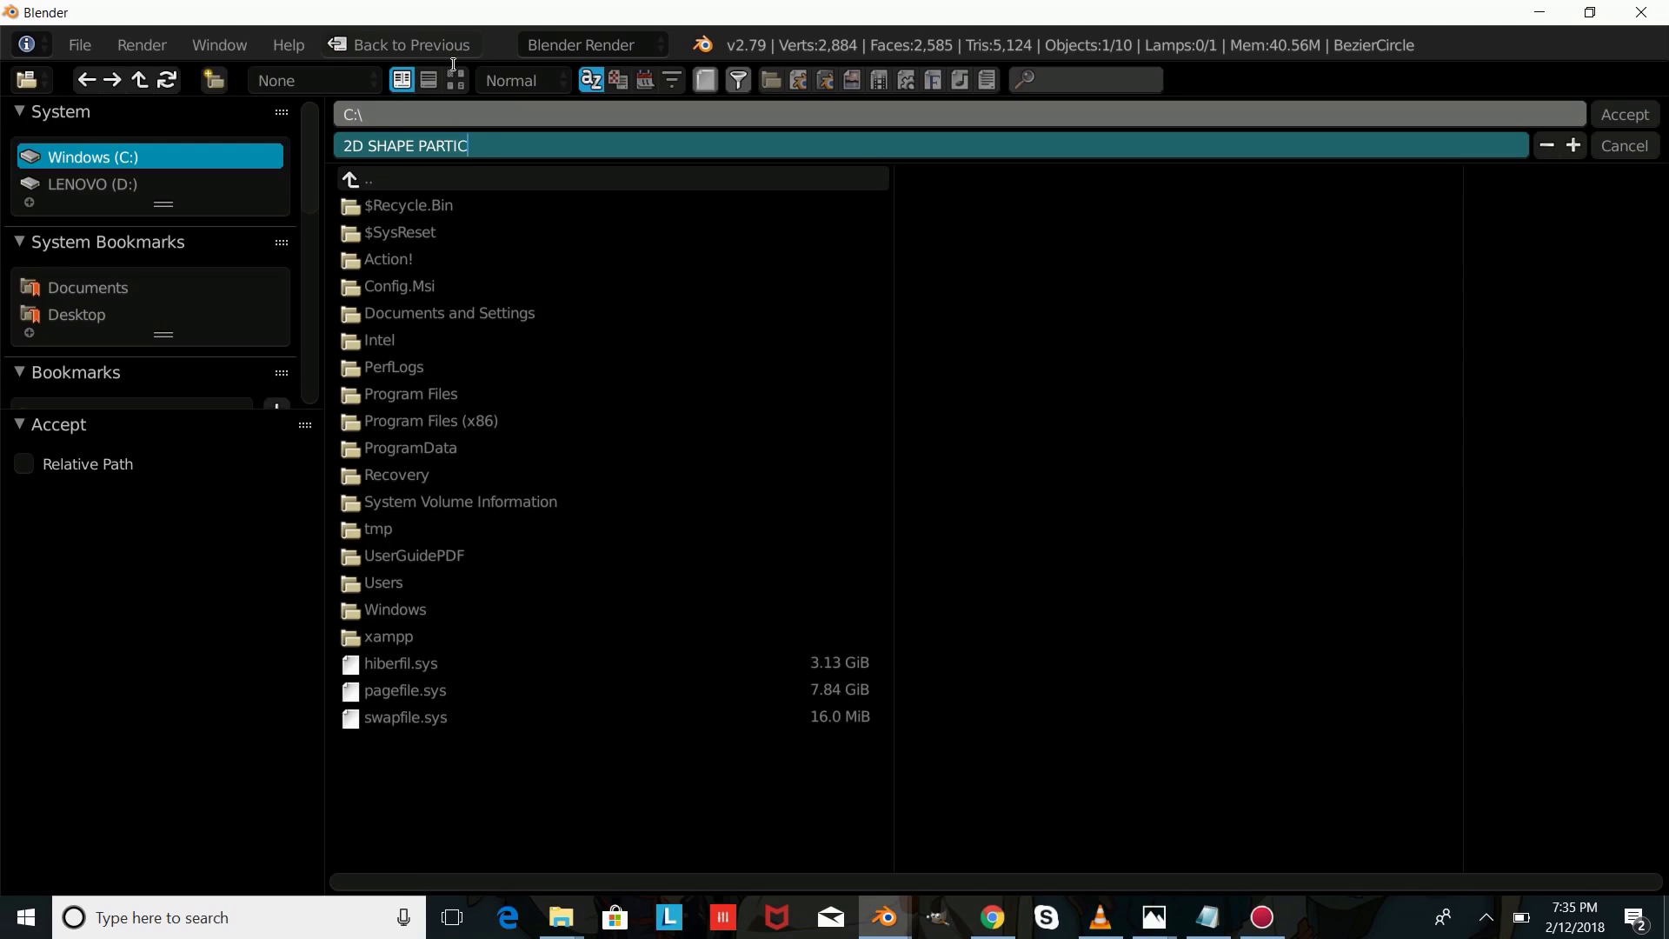
type("2D SHAPE PARTICLES")
key("Return")
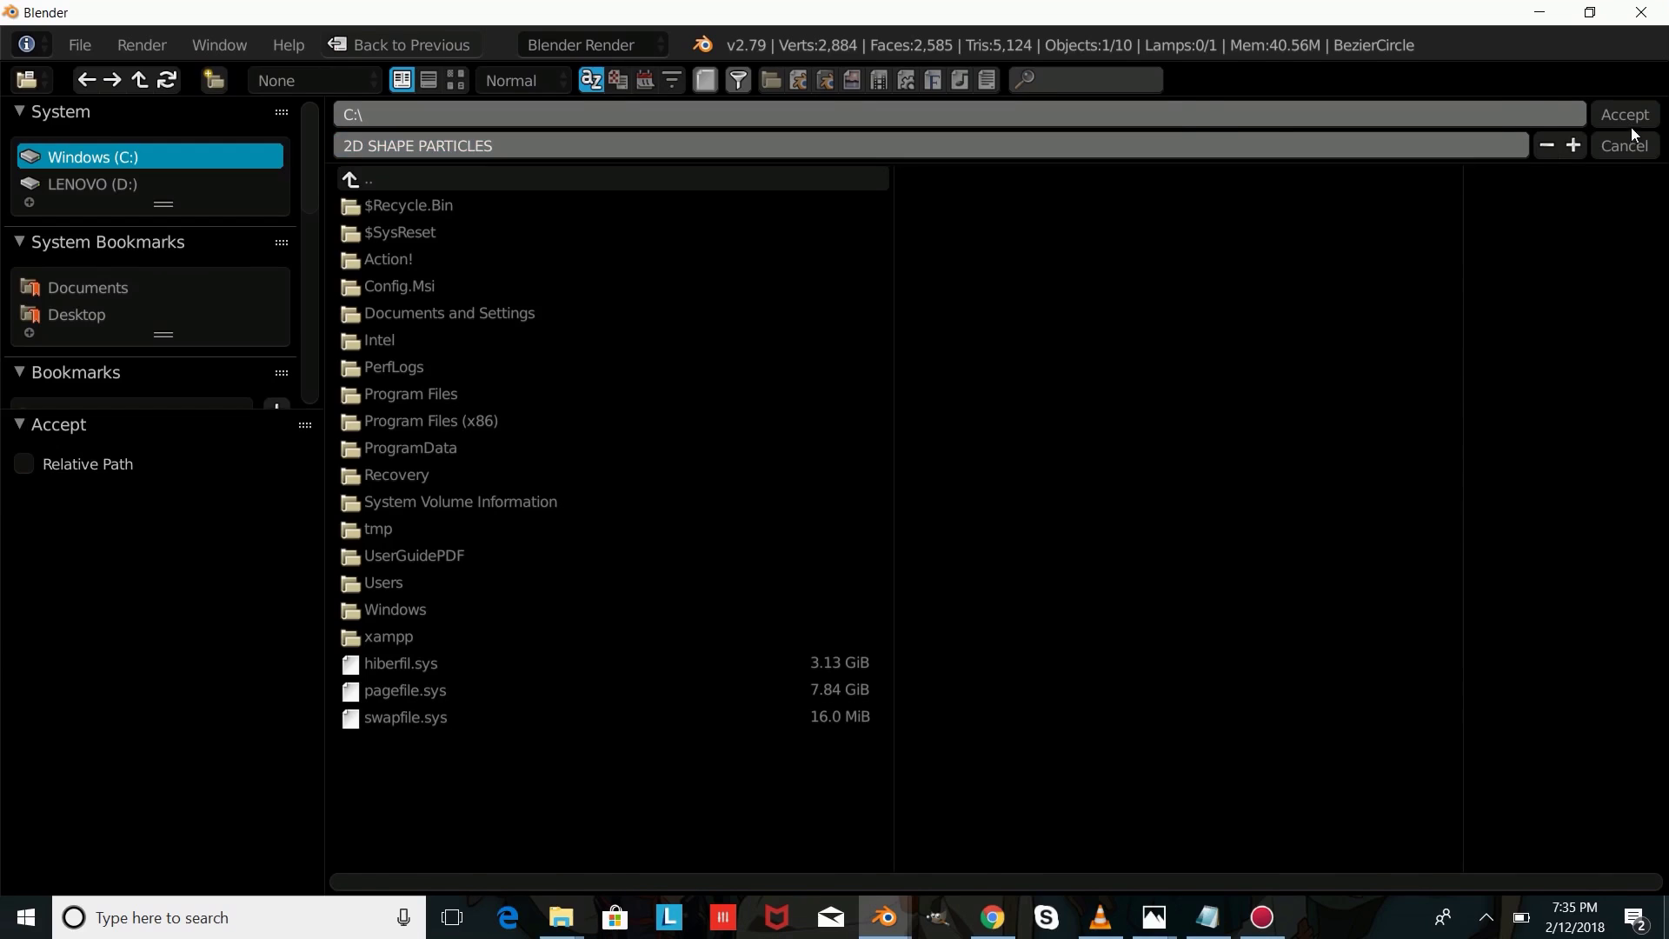
left_click(1625, 120)
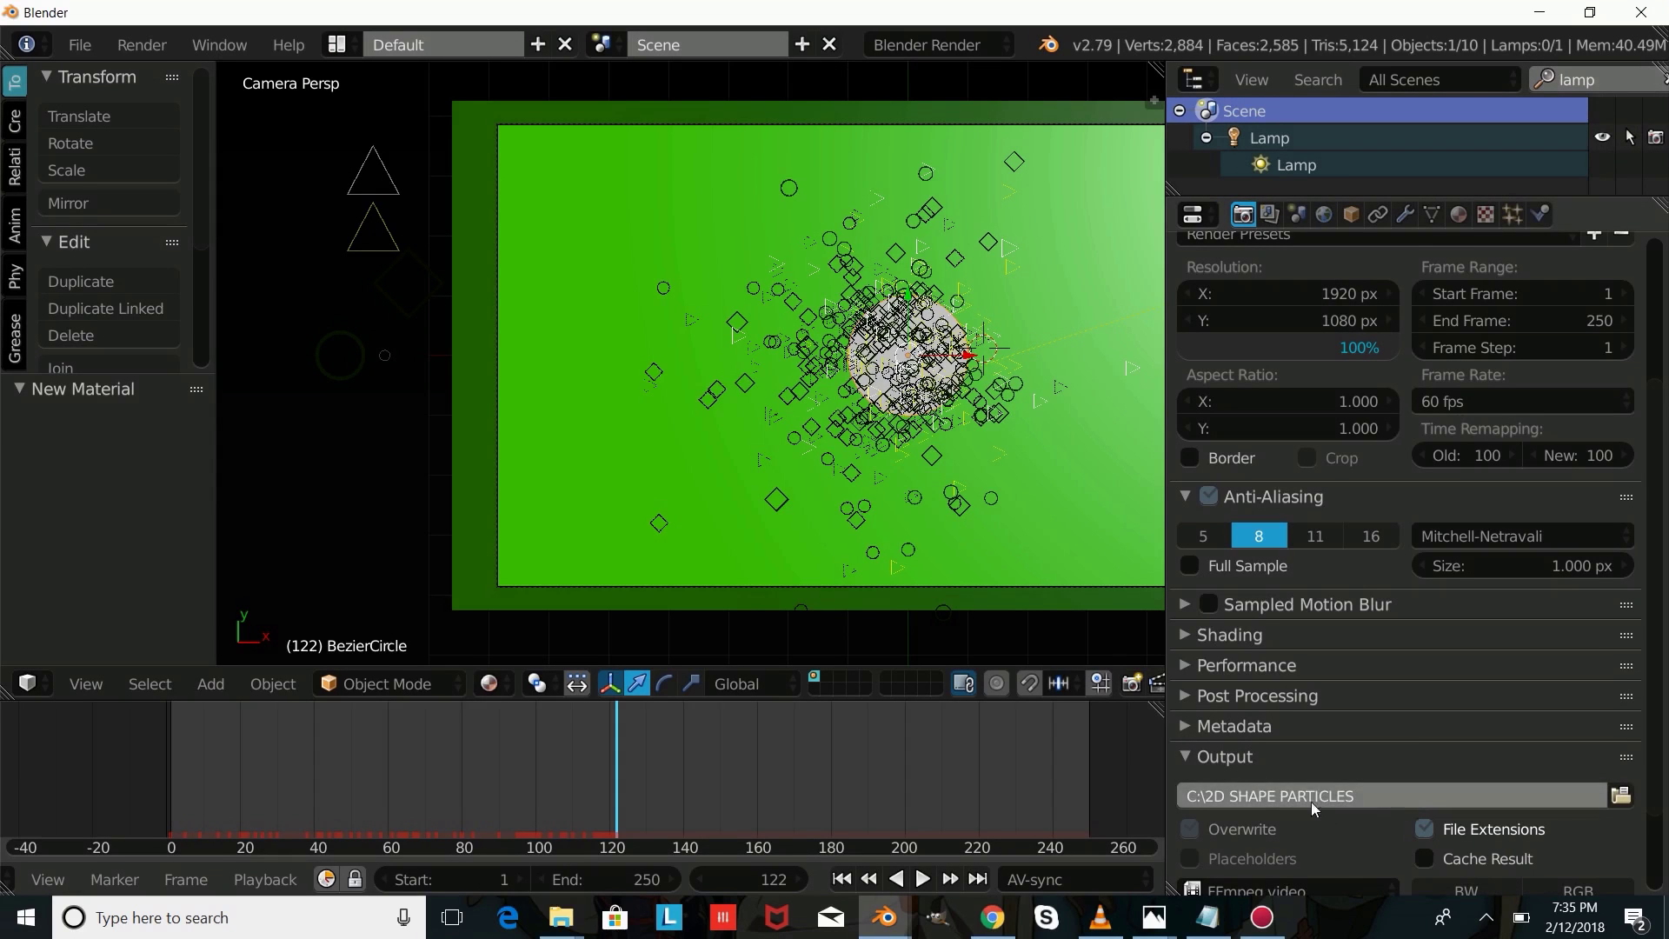
Step: Bring up the Render menu, ready to render the animation
left_click(146, 44)
left_click(158, 46)
left_click(158, 46)
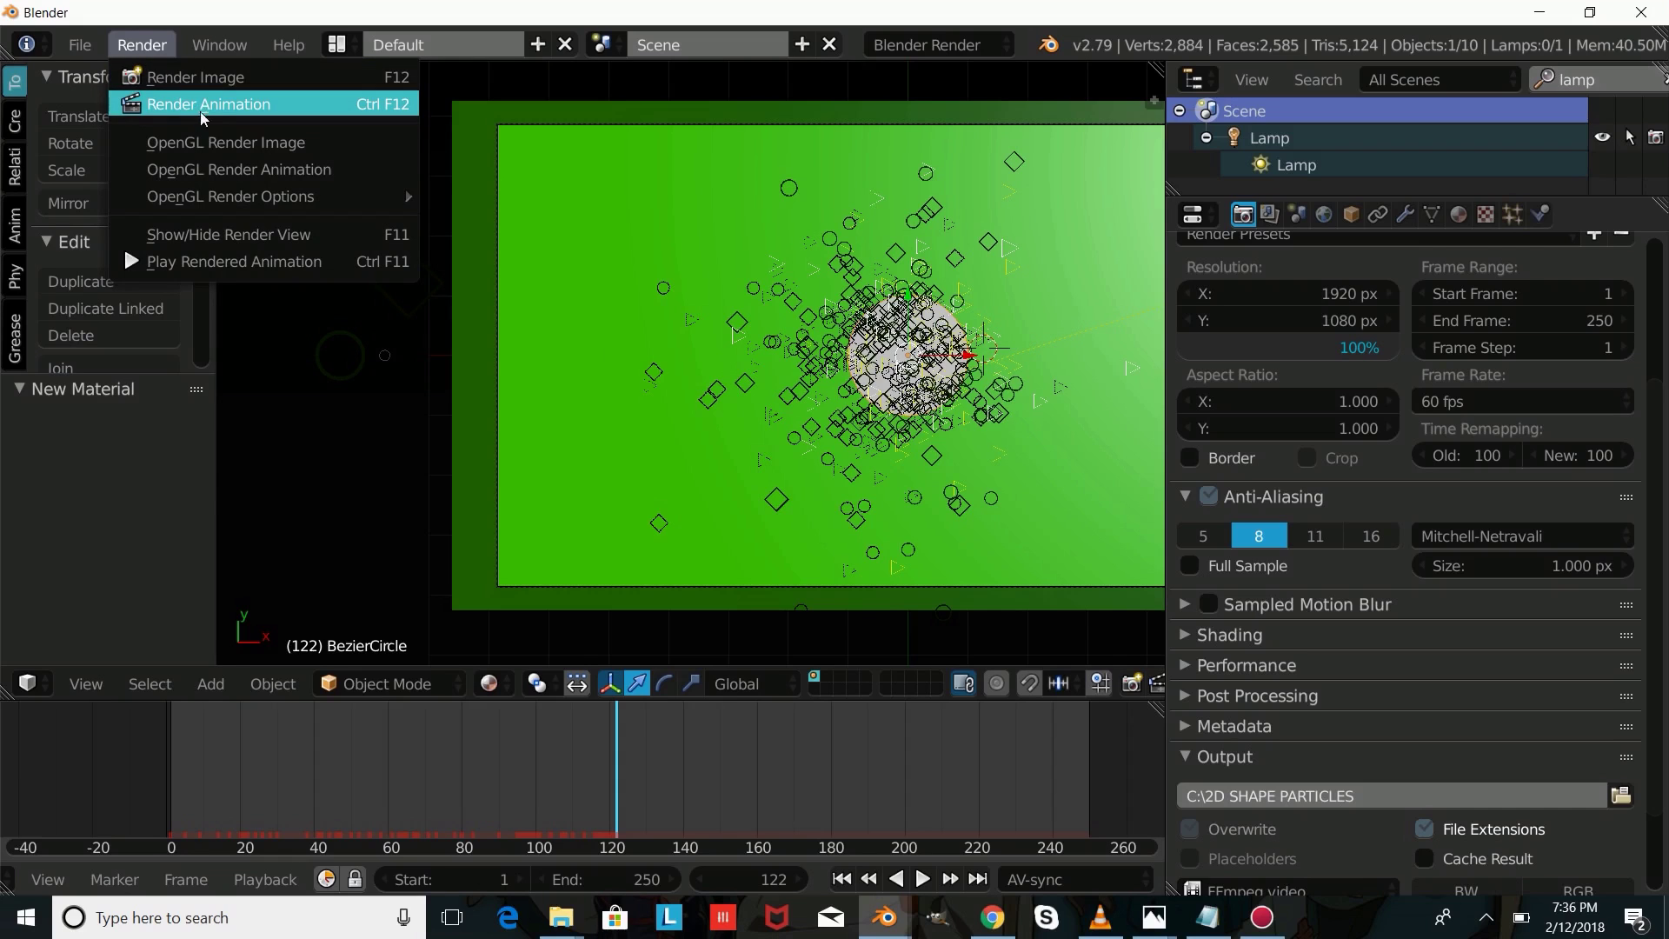